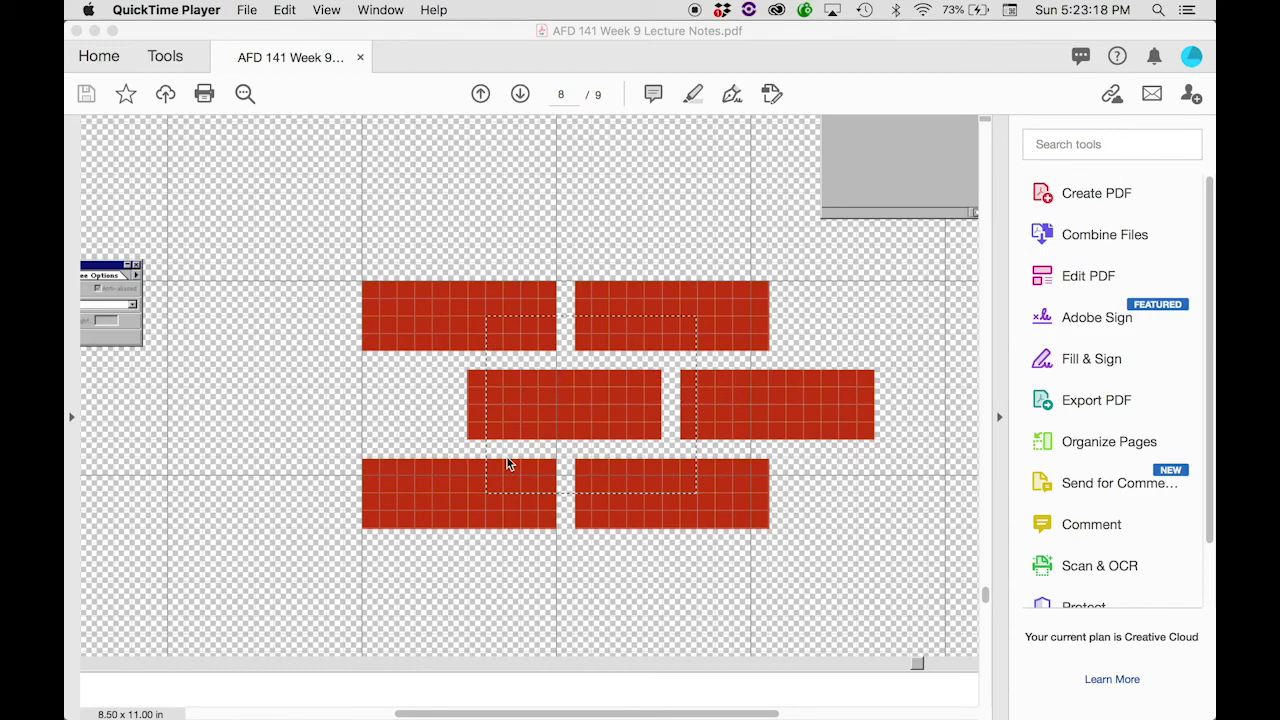
# Read the remaining brick wall instructions in the lecture notes, through to the finished fireplace example on page 9.
pyautogui.scroll(-5, 595, 461)
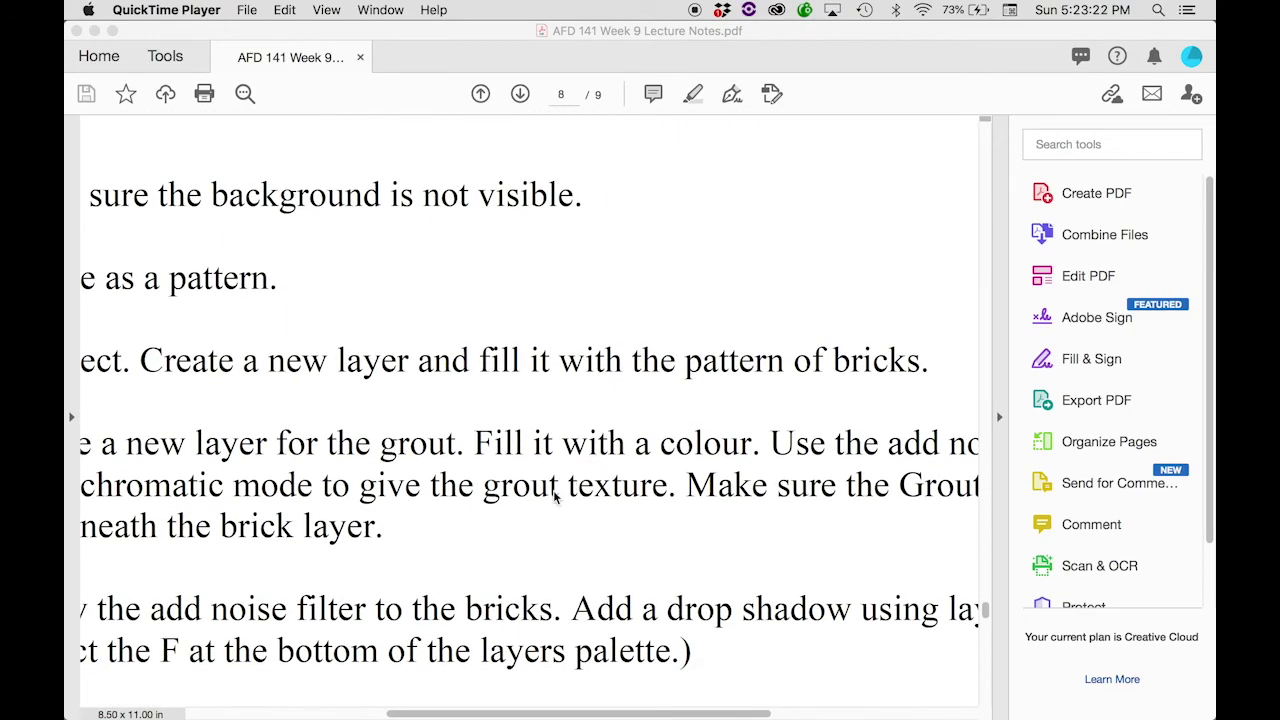
pyautogui.click(555, 497)
pyautogui.press('super+minus')
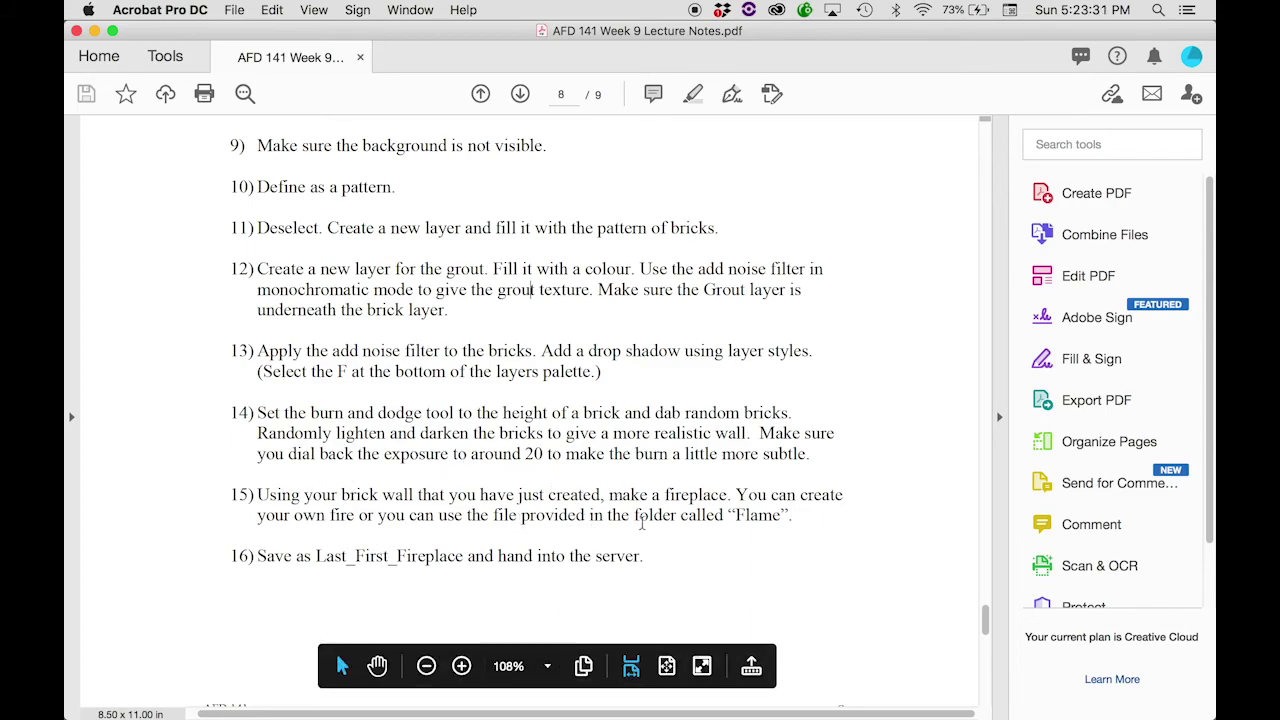
pyautogui.scroll(-10, 684, 543)
pyautogui.scroll(-5, 680, 543)
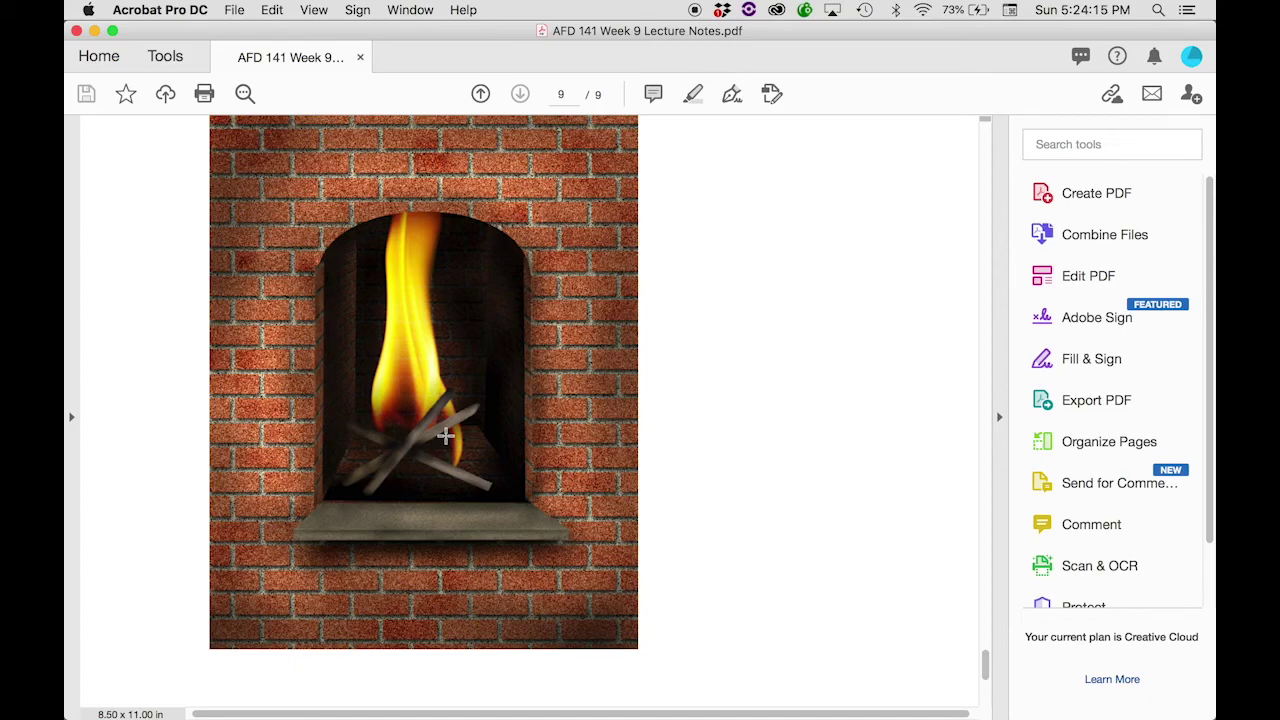
# Switch to Photoshop and display Brick Wall.psd in full-screen mode with the menu bar.
pyautogui.moveTo(380, 712)
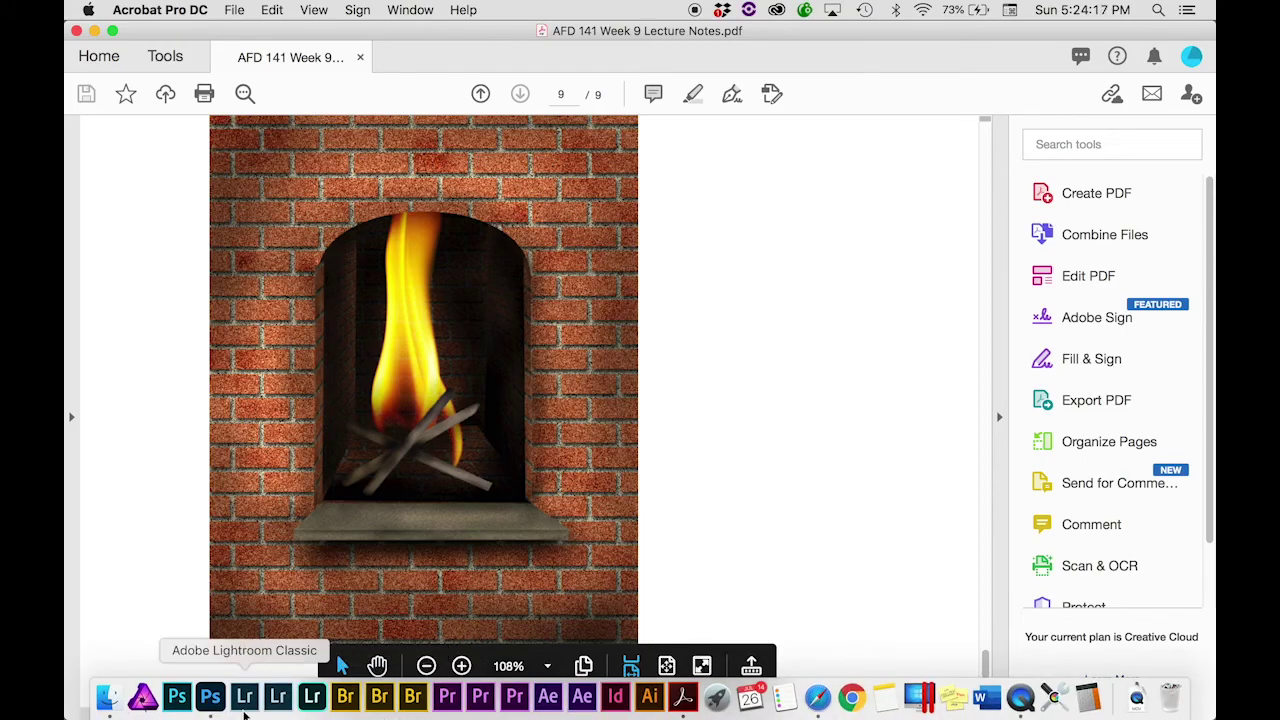
pyautogui.click(210, 697)
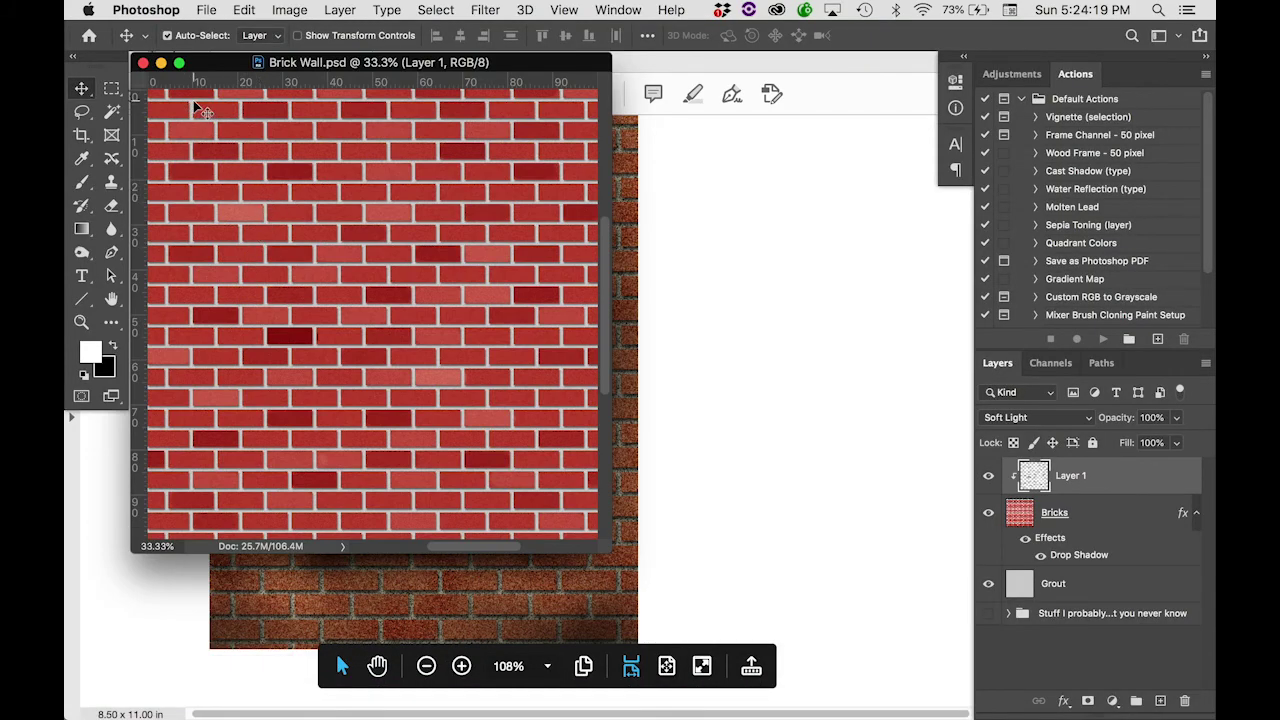
pyautogui.press('f')
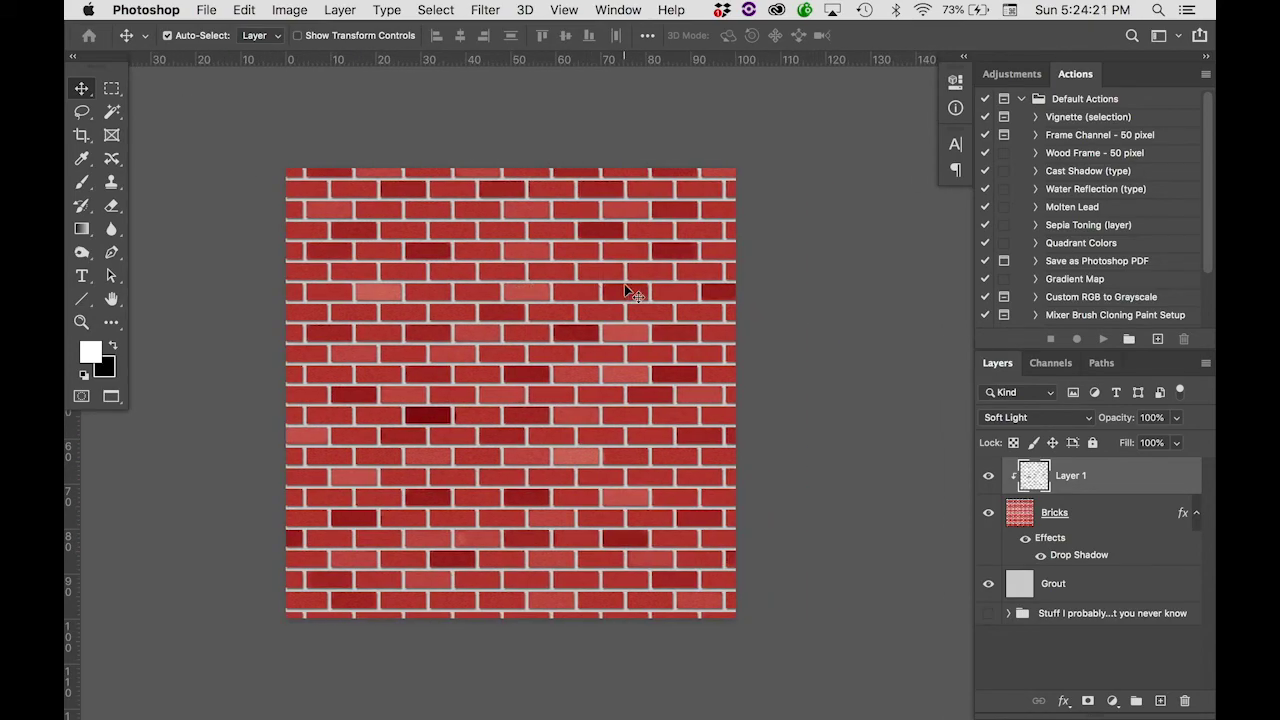
# Hide Layer 1, Bricks and Grout, toggling the Grout layer's visibility to check its content.
pyautogui.moveTo(989, 476); pyautogui.dragTo(992, 585)
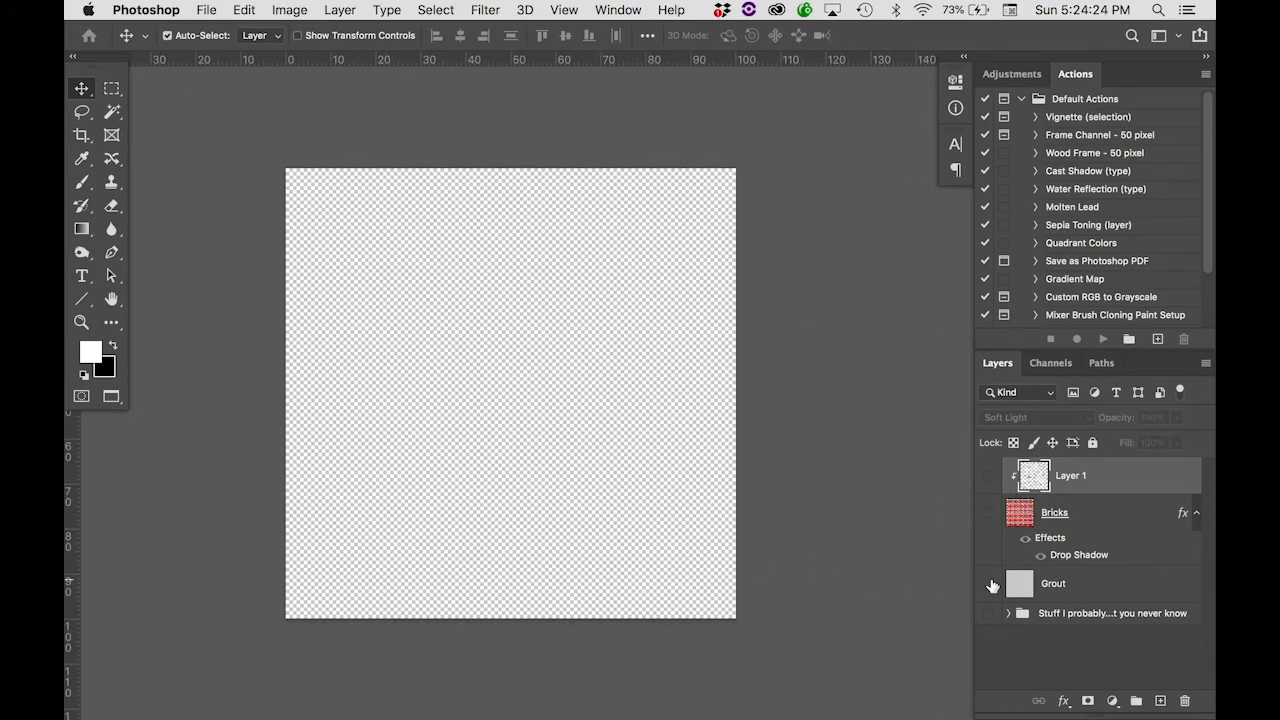
pyautogui.click(991, 584)
pyautogui.click(991, 584)
pyautogui.click(991, 584)
pyautogui.click(991, 584)
# Show and expand the leftover layer group below Grout to look at the layers it contains.
pyautogui.click(990, 613)
pyautogui.click(990, 613)
pyautogui.click(990, 613)
pyautogui.click(1003, 613)
pyautogui.click(1008, 613)
pyautogui.scroll(-2, 1008, 616)
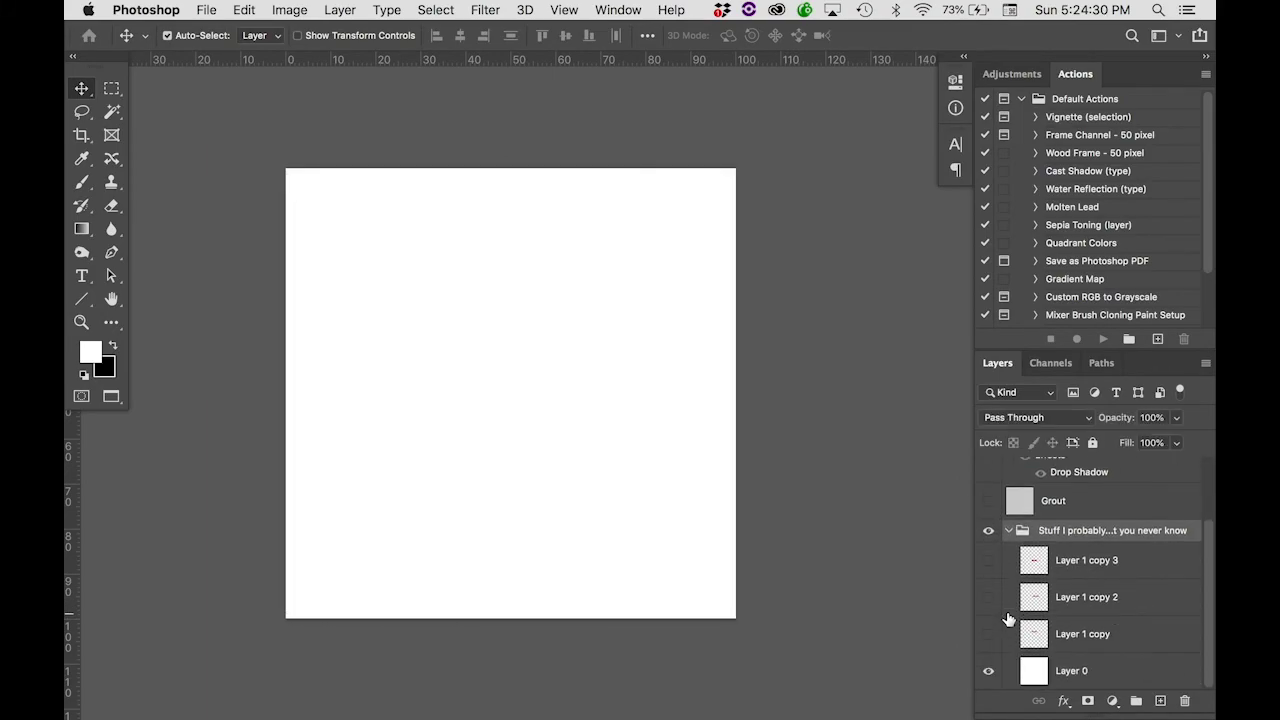
# Preview the Layer 1 copies inside the leftover group one at a time, and hide and collapse the group.
pyautogui.click(990, 563)
pyautogui.click(990, 563)
pyautogui.click(991, 597)
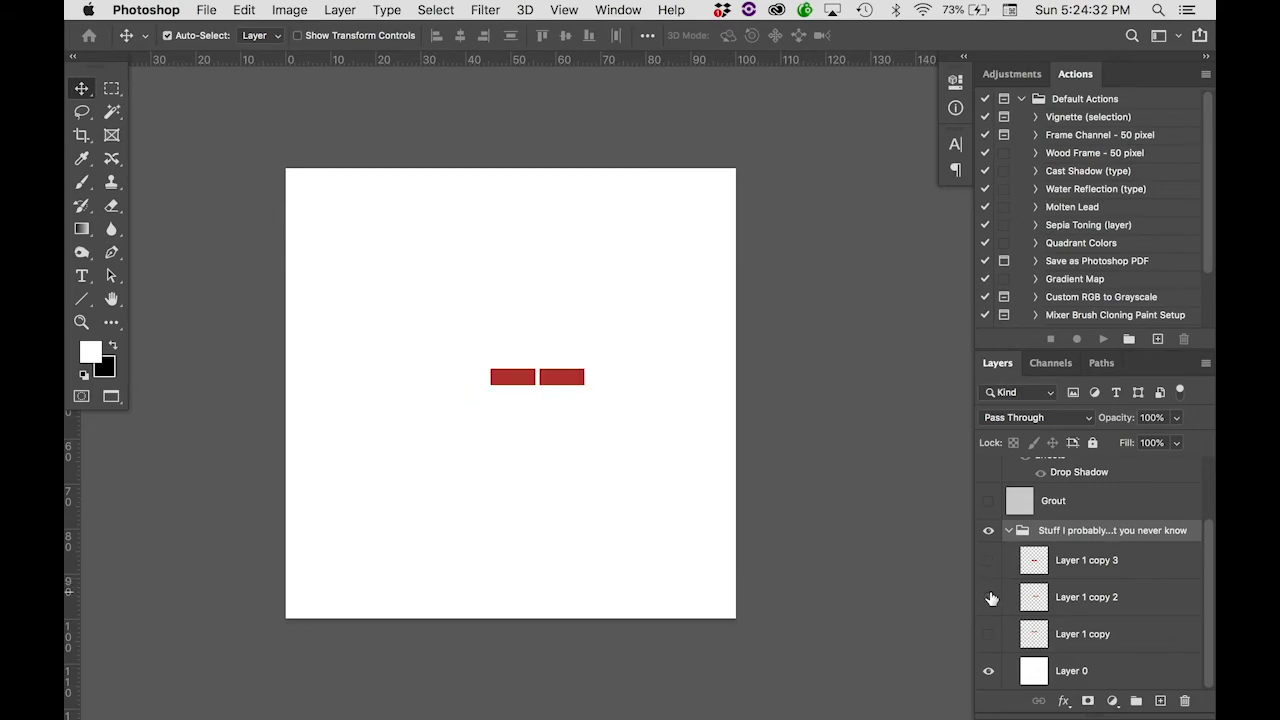
pyautogui.click(991, 597)
pyautogui.click(989, 634)
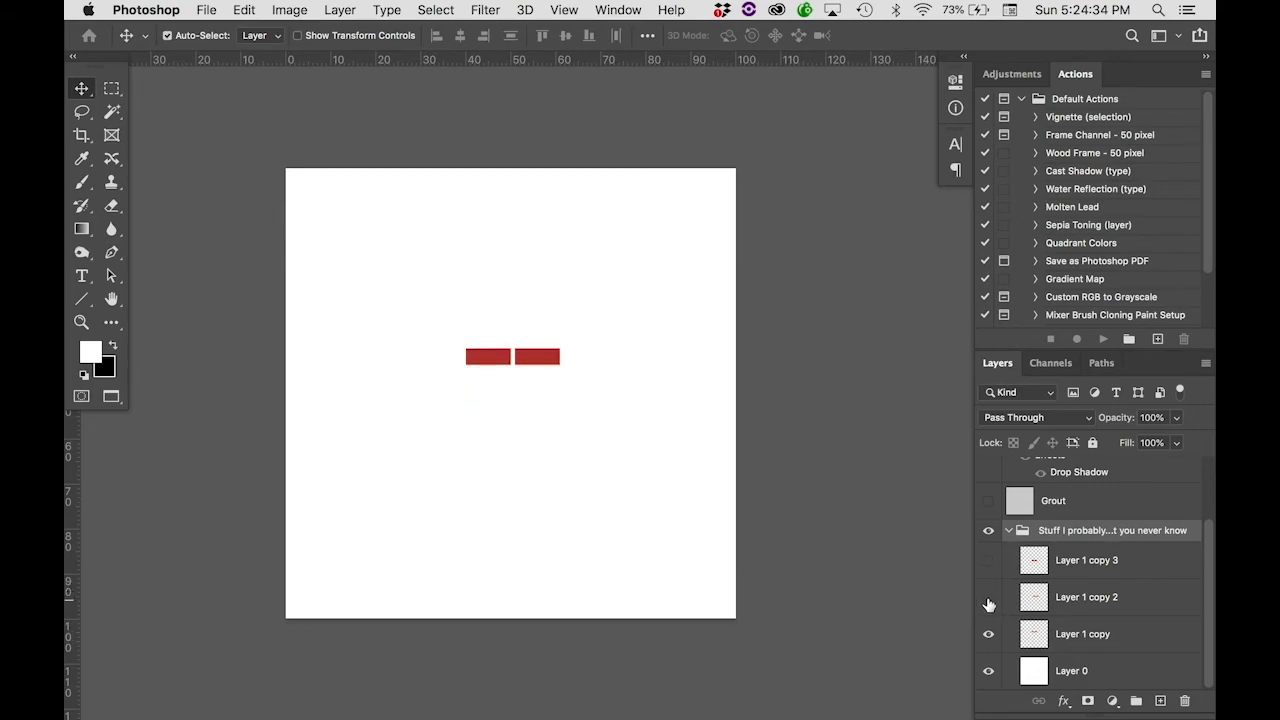
pyautogui.click(989, 531)
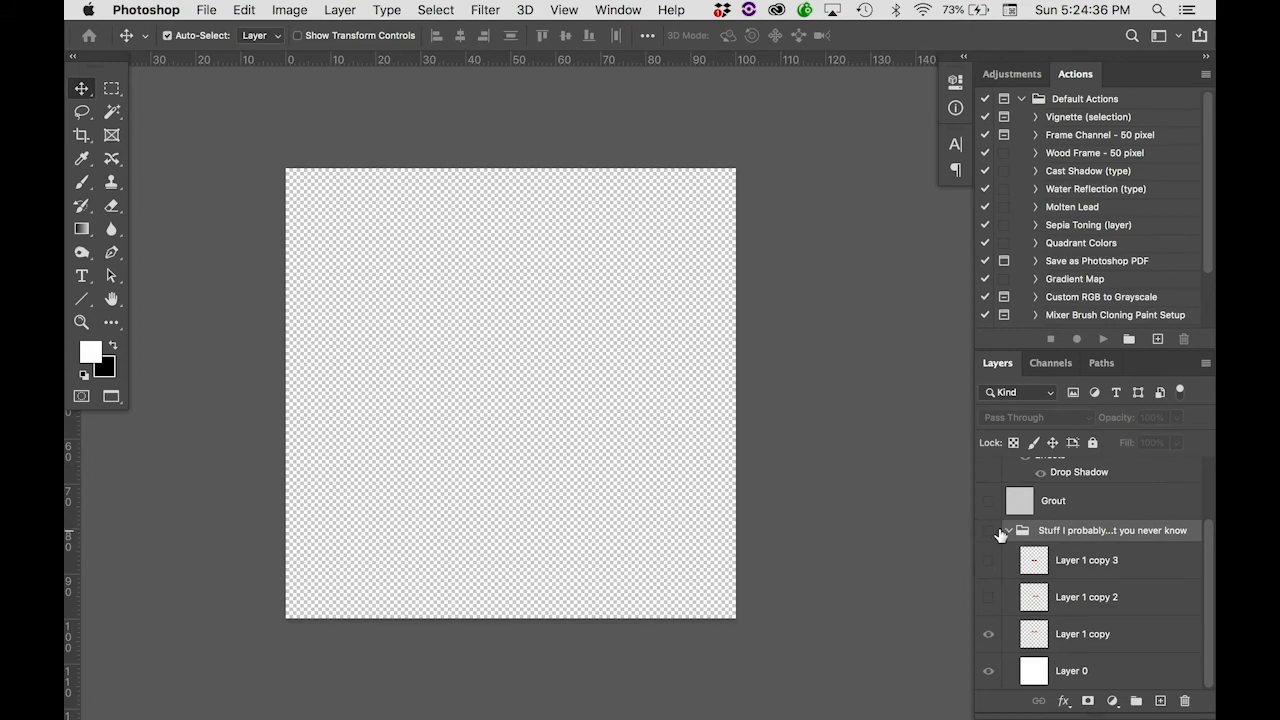
pyautogui.click(1009, 530)
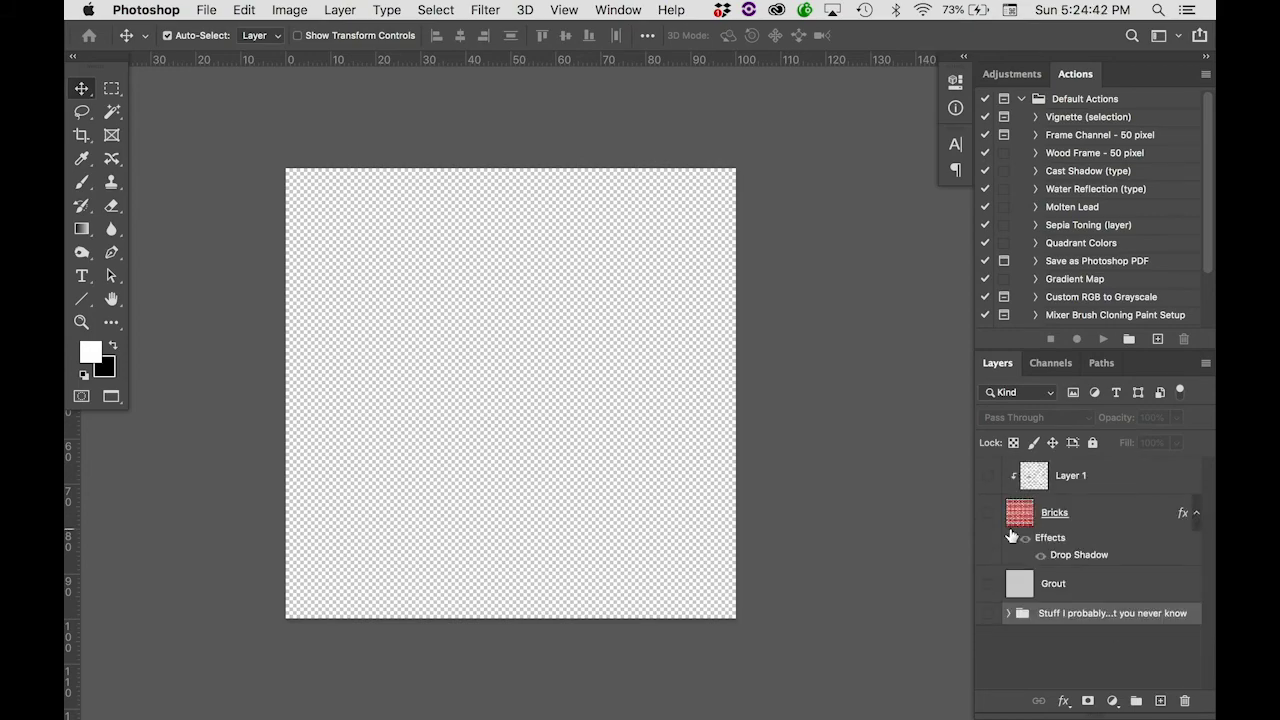
# Show the Grout and Bricks layers again, inspecting the grout texture up close and the brick pattern over it.
pyautogui.click(989, 583)
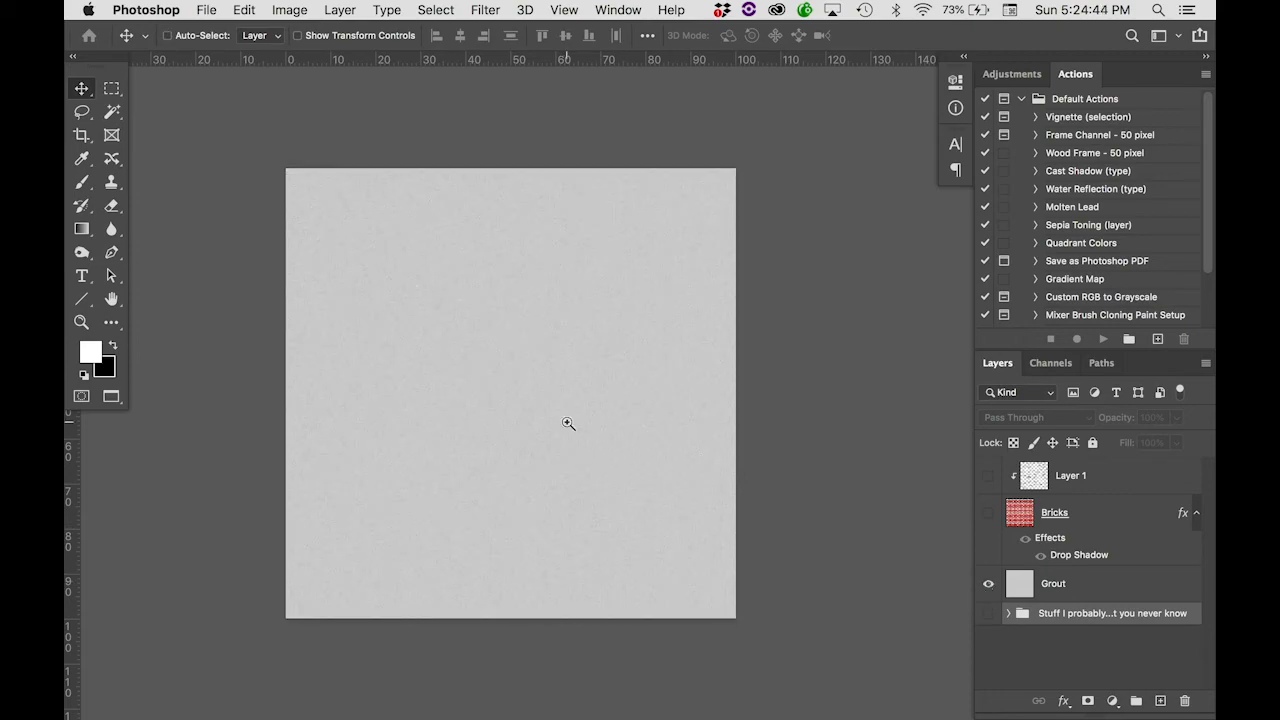
pyautogui.keyDown('super'); pyautogui.click(568, 423); pyautogui.keyUp('super')
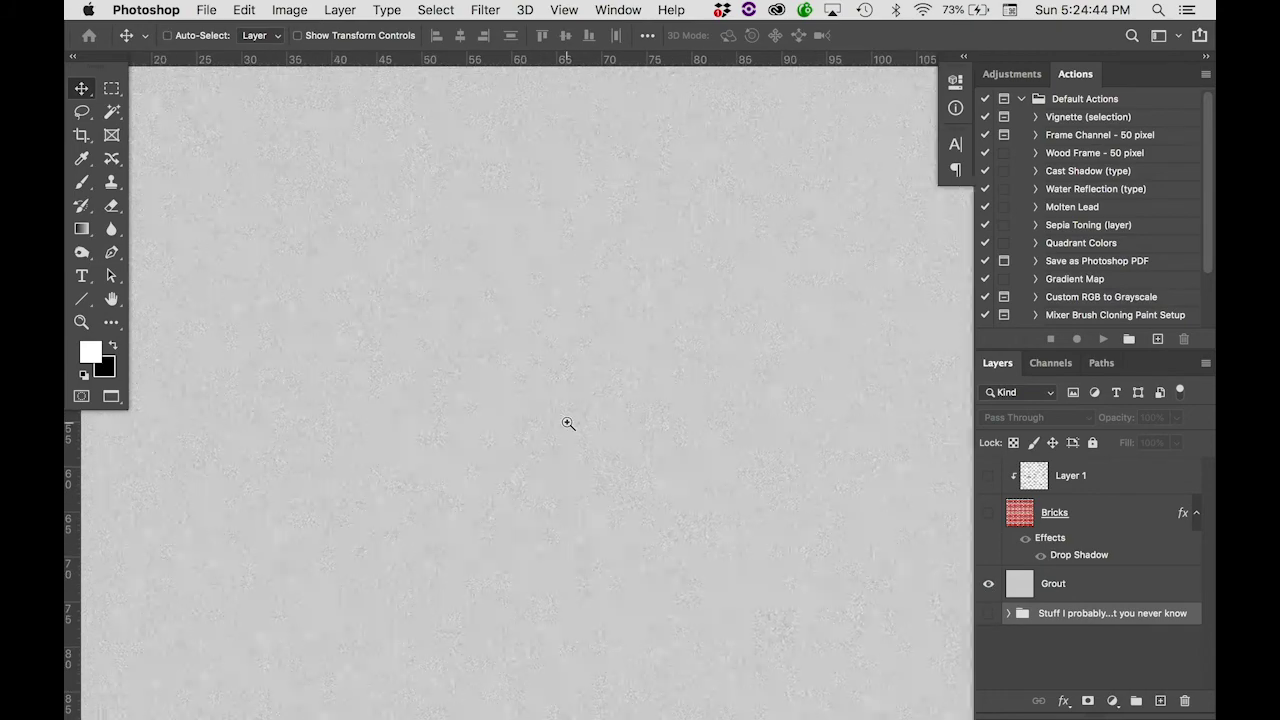
pyautogui.keyDown('alt'); pyautogui.keyDown('super'); pyautogui.click(704, 439); pyautogui.keyUp('super'); pyautogui.keyUp('alt')
pyautogui.click(989, 512)
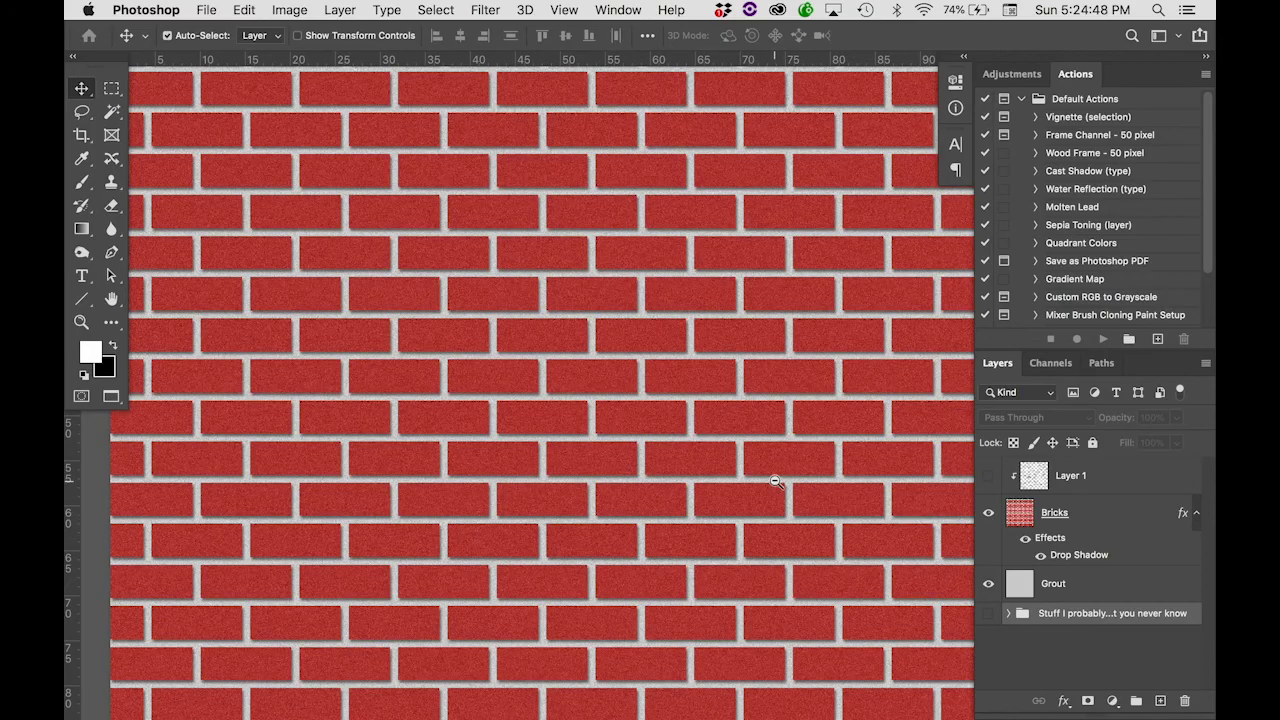
pyautogui.keyDown('alt'); pyautogui.keyDown('super'); pyautogui.click(680, 395); pyautogui.keyUp('super'); pyautogui.keyUp('alt')
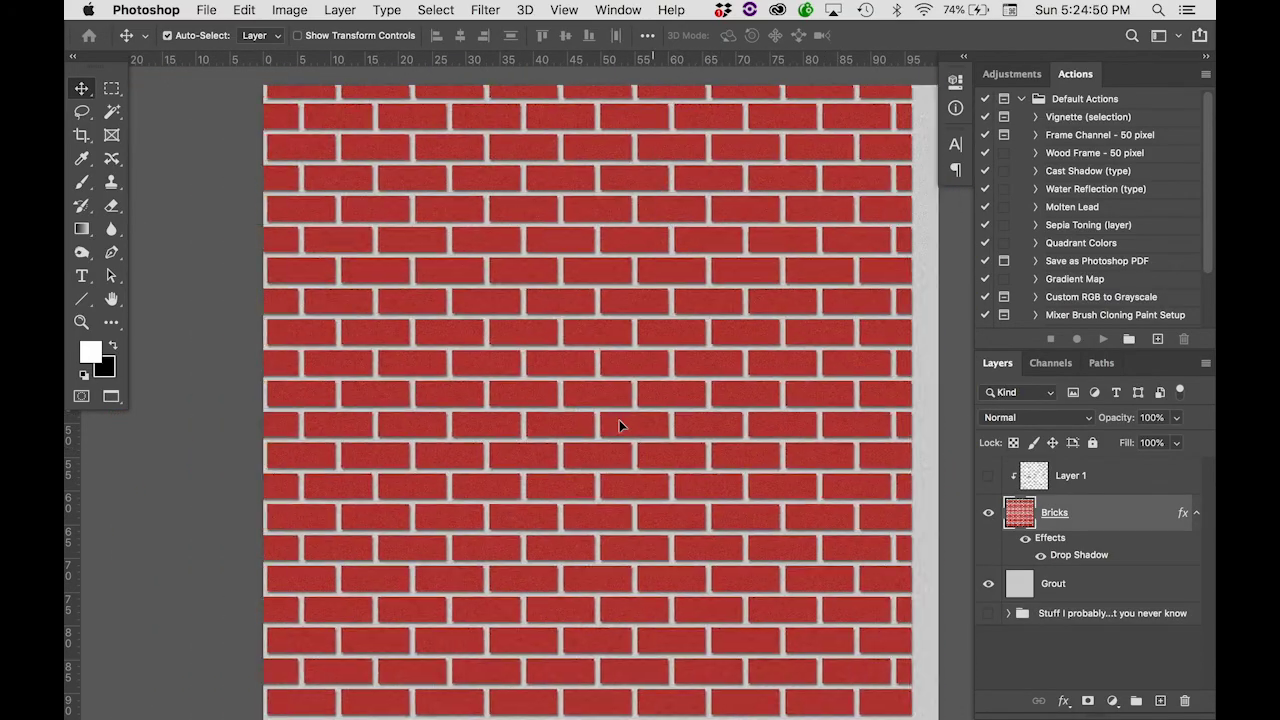
# Check the Bricks layer's Drop Shadow and show Layer 1 over the bricks and grout, leaving Layer 1 selected.
pyautogui.click(1042, 555)
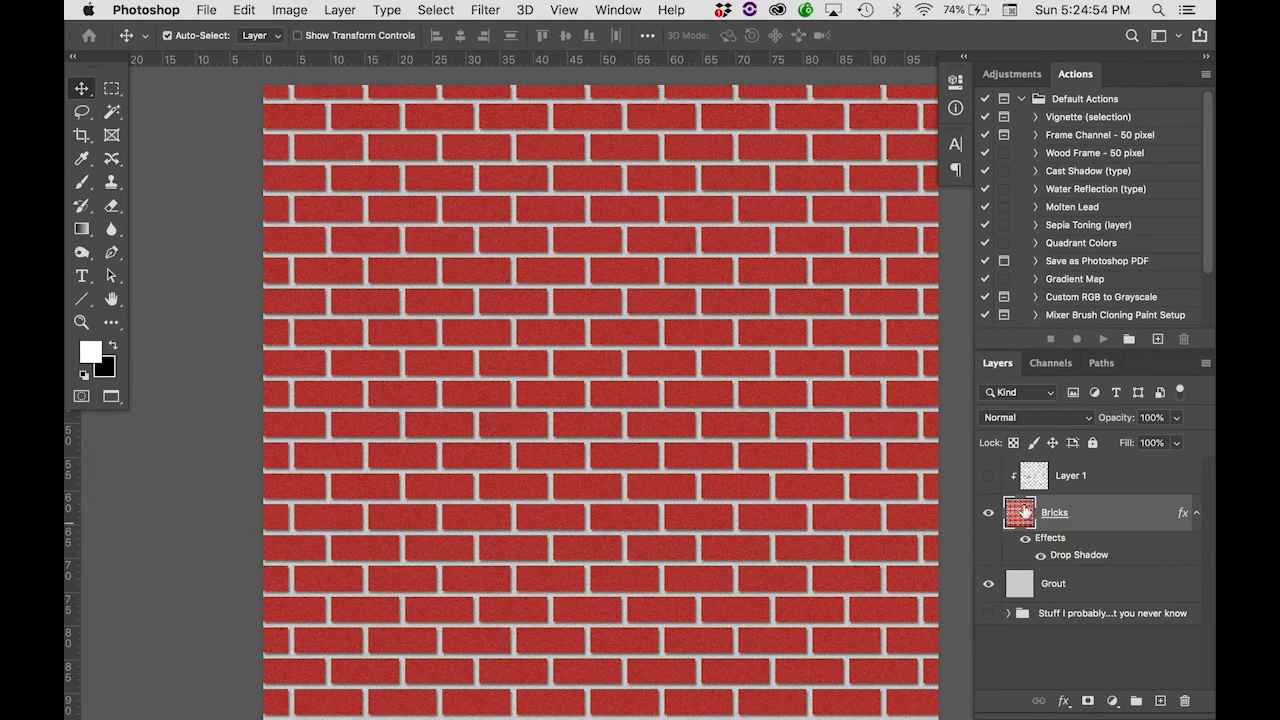
pyautogui.click(988, 476)
pyautogui.keyDown('alt'); pyautogui.click(988, 476); pyautogui.keyUp('alt')
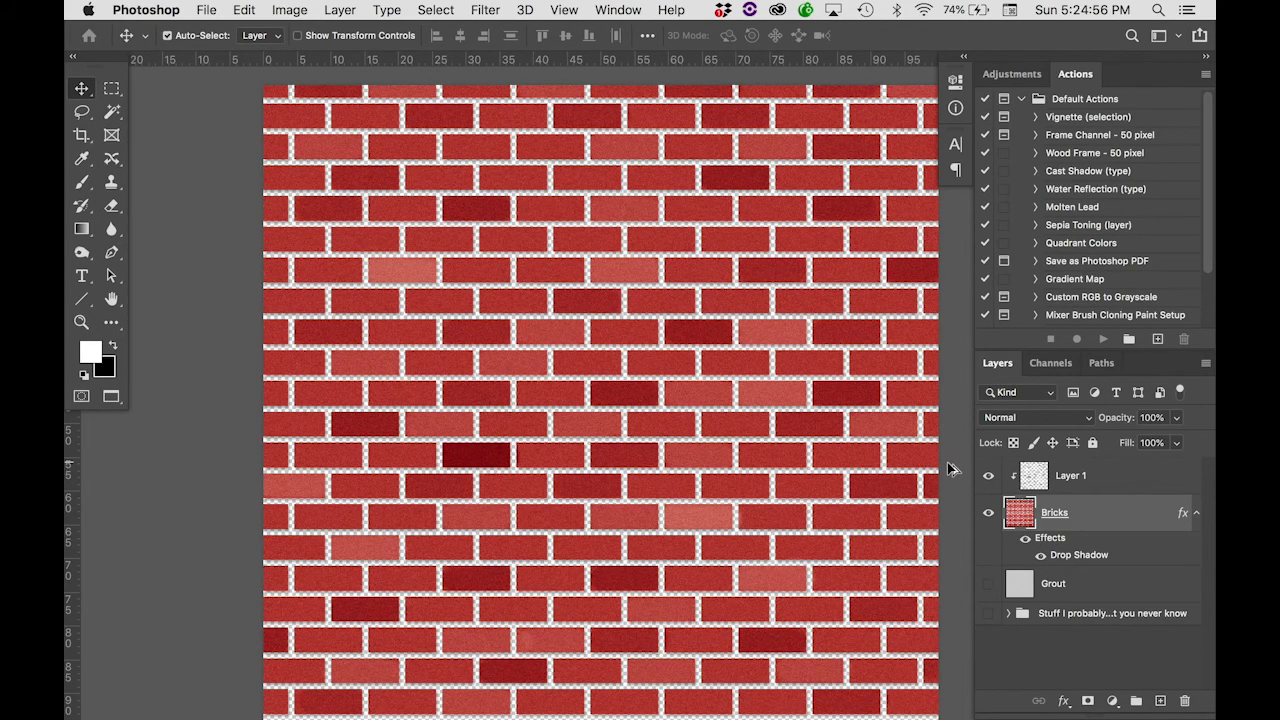
pyautogui.keyDown('alt'); pyautogui.click(988, 477); pyautogui.keyUp('alt')
pyautogui.click(1036, 490)
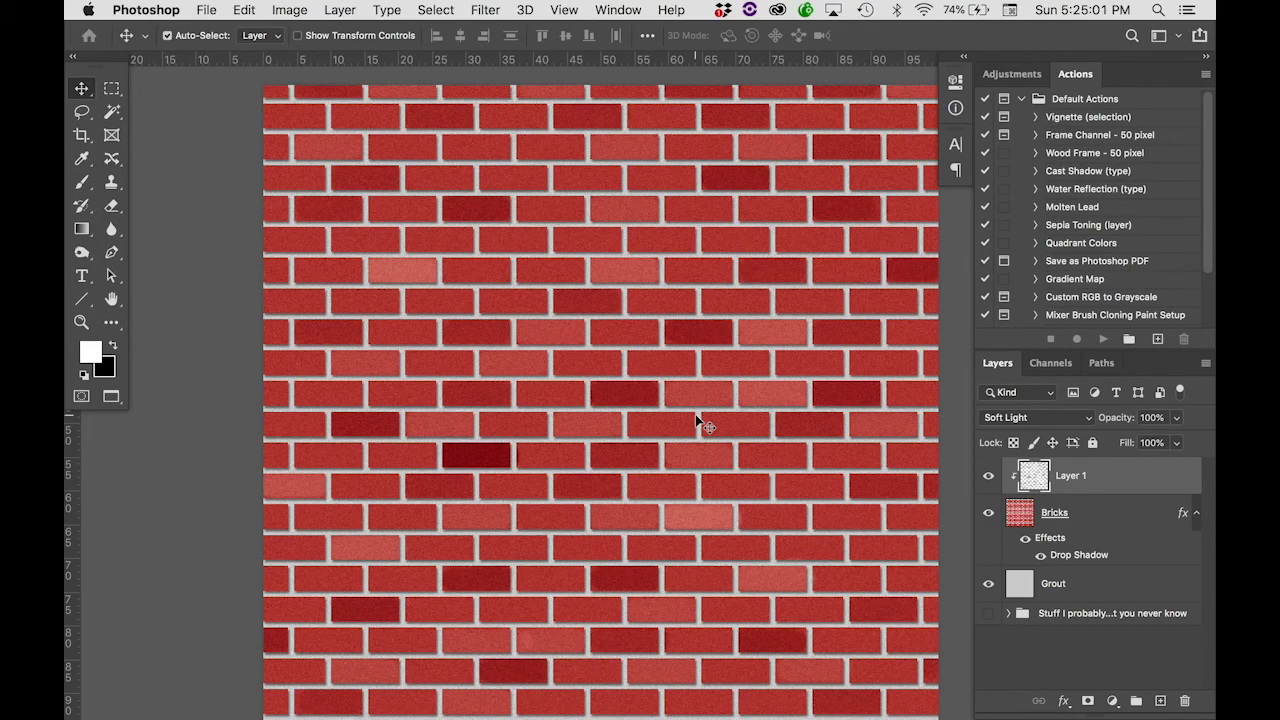
pyautogui.hscroll(3, 697, 420)
pyautogui.scroll(-1, 697, 420)
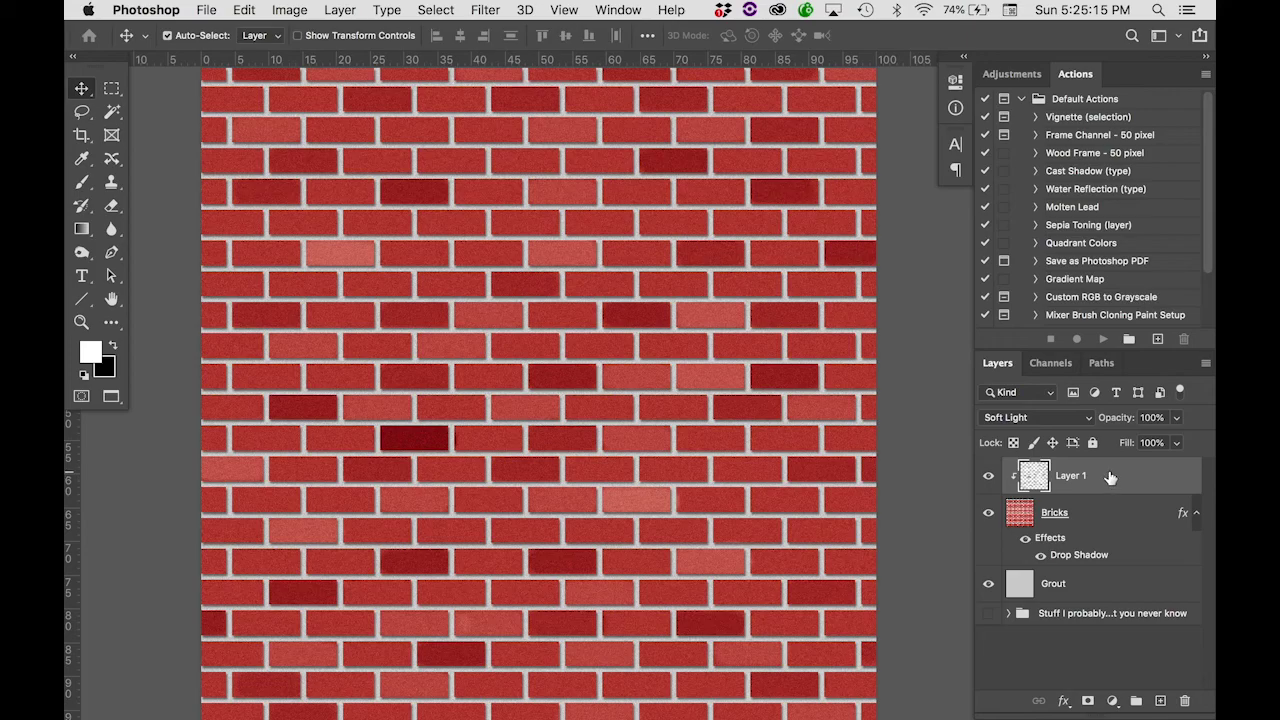
pyautogui.click(1205, 366)
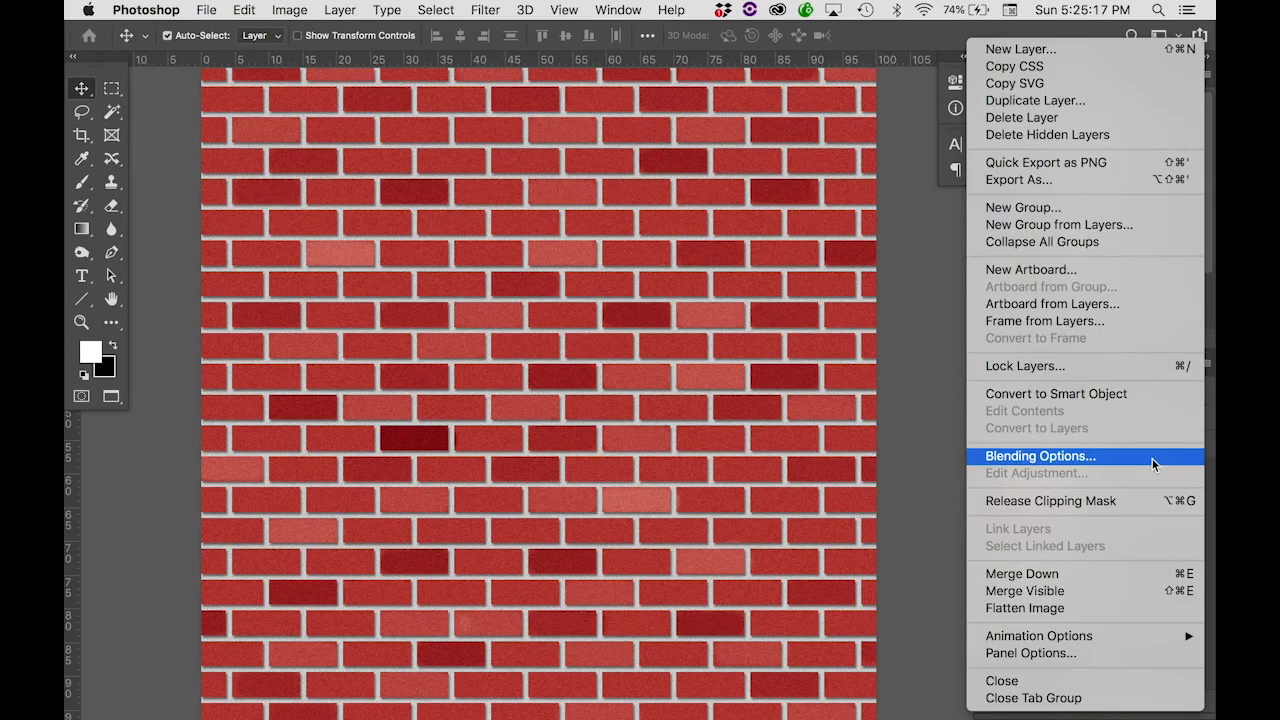
pyautogui.press('Escape')
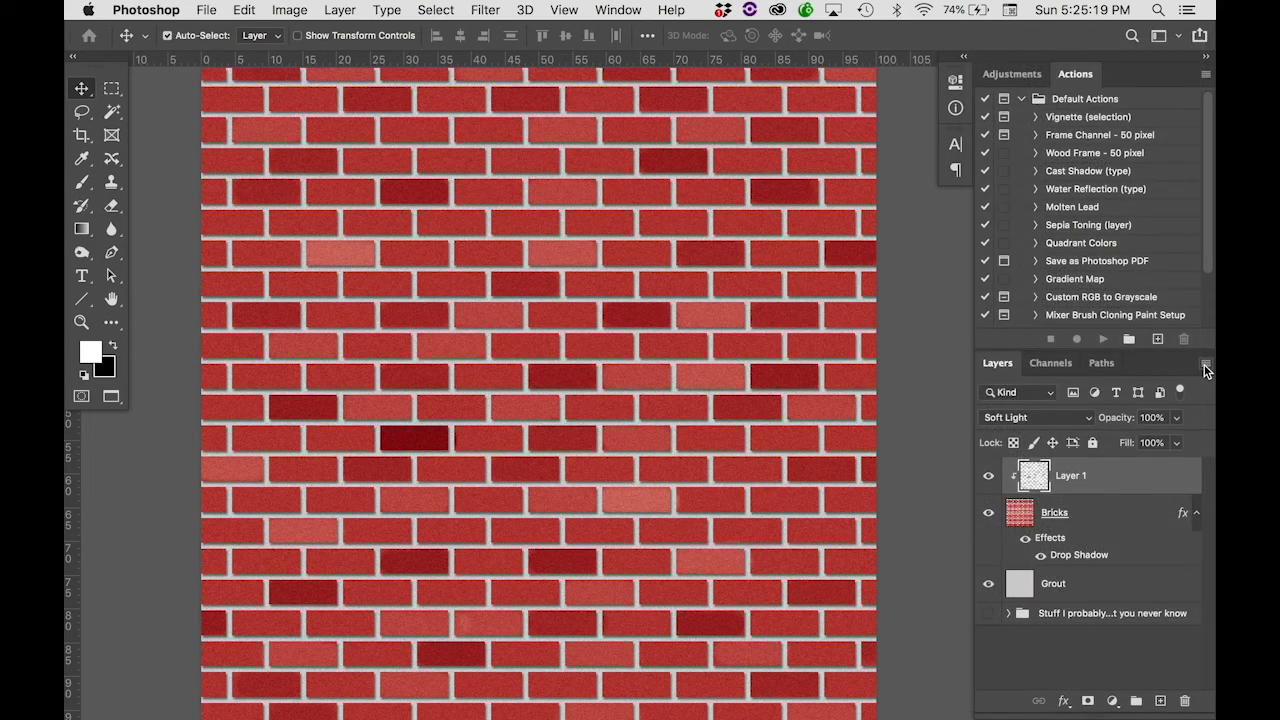
pyautogui.click(1205, 366)
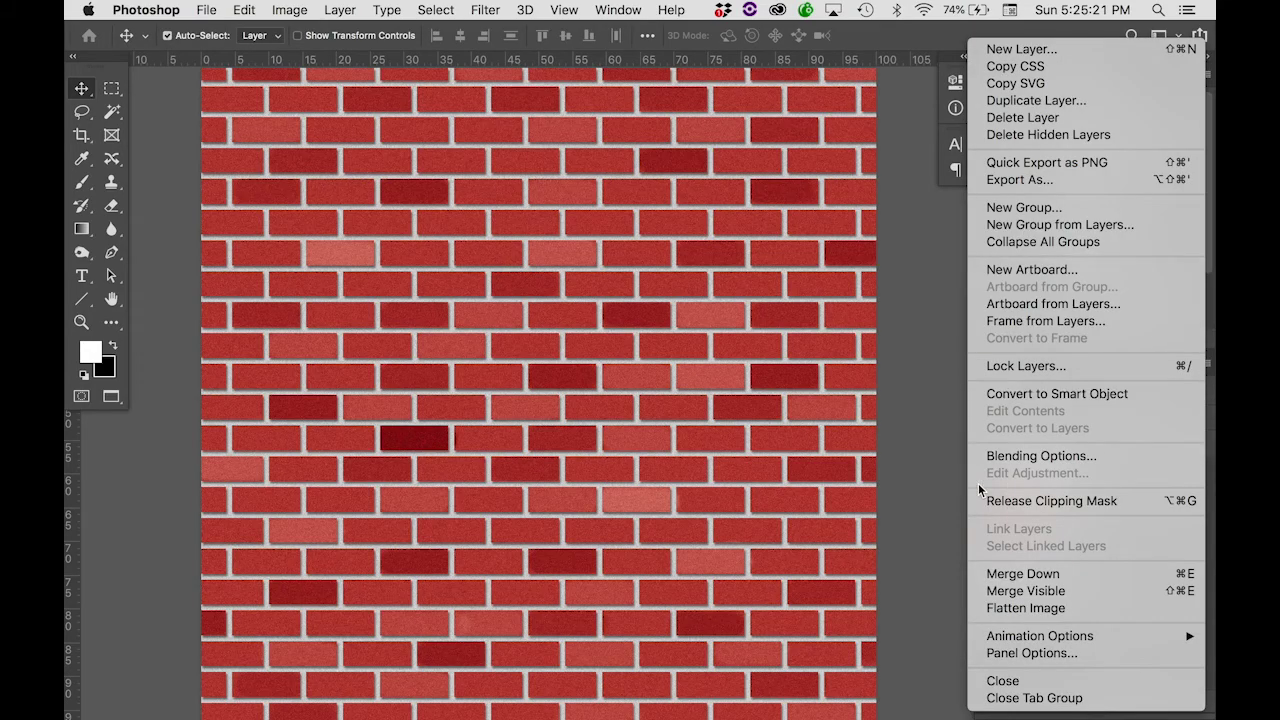
pyautogui.click(960, 606)
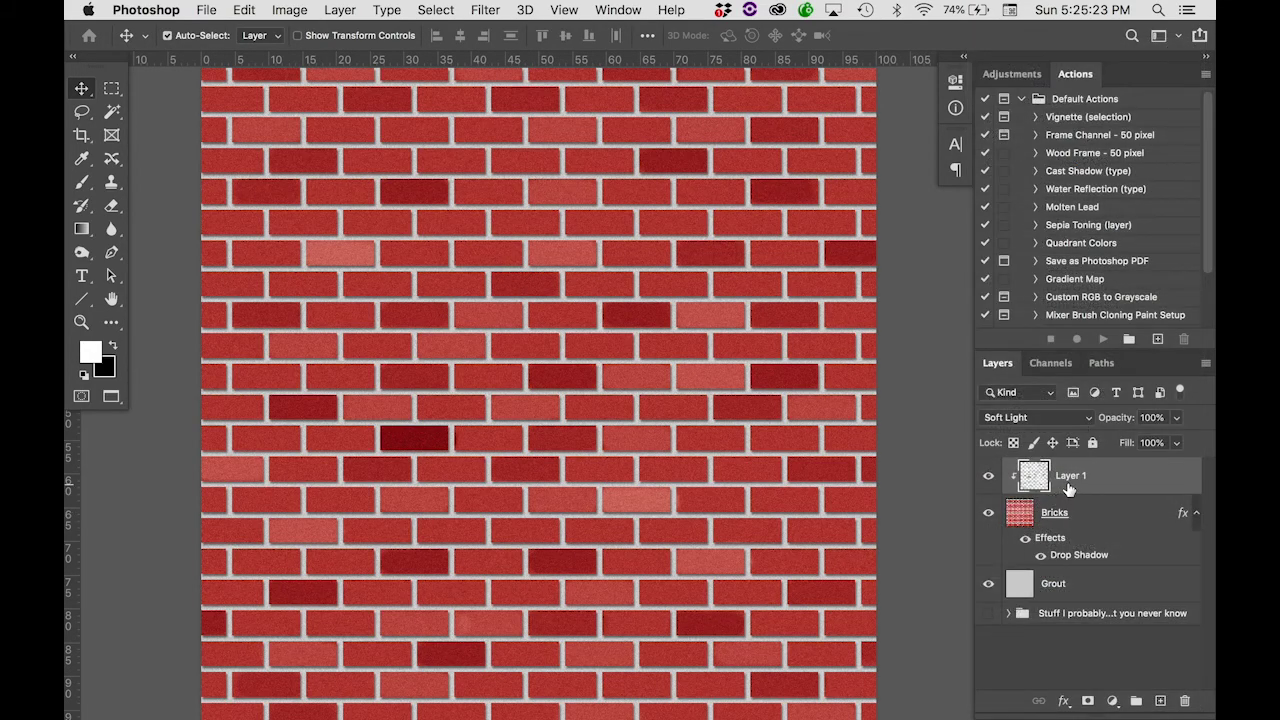
# Flatten the image, discarding the hidden layers, and unlock the Background layer into a regular layer.
pyautogui.rightClick(1068, 488)
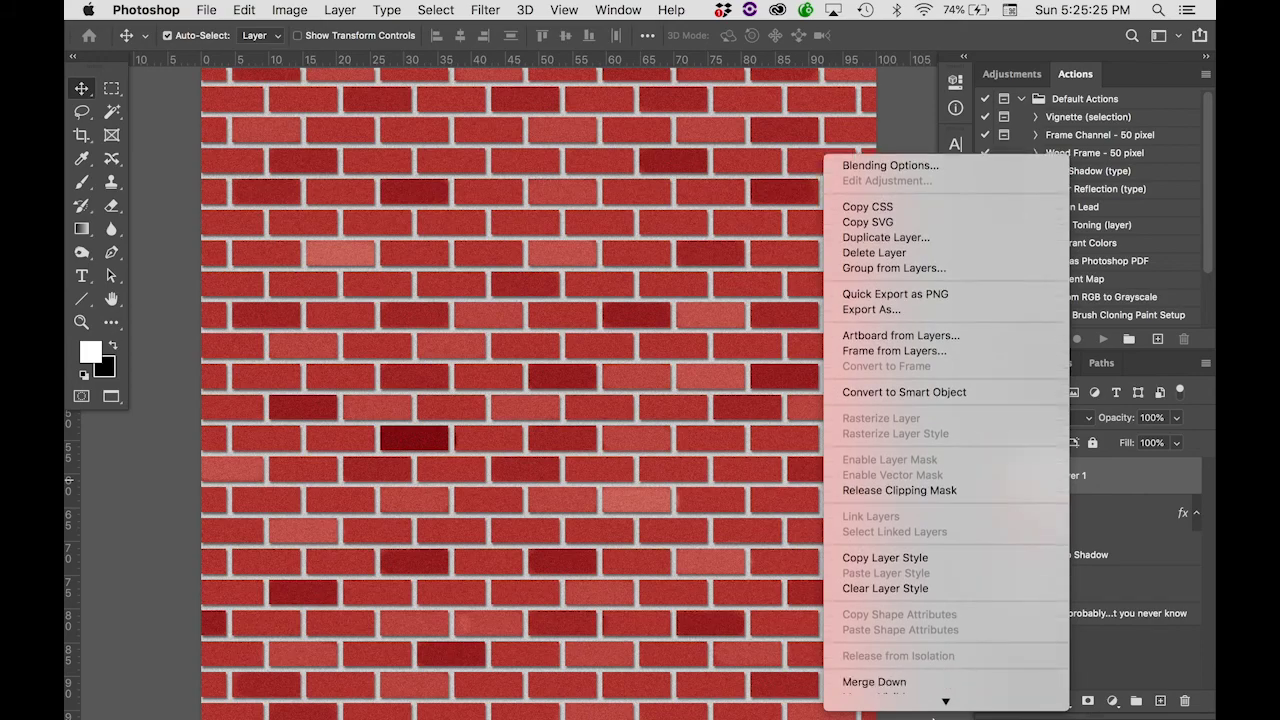
pyautogui.scroll(-5, 932, 700)
pyautogui.click(896, 500)
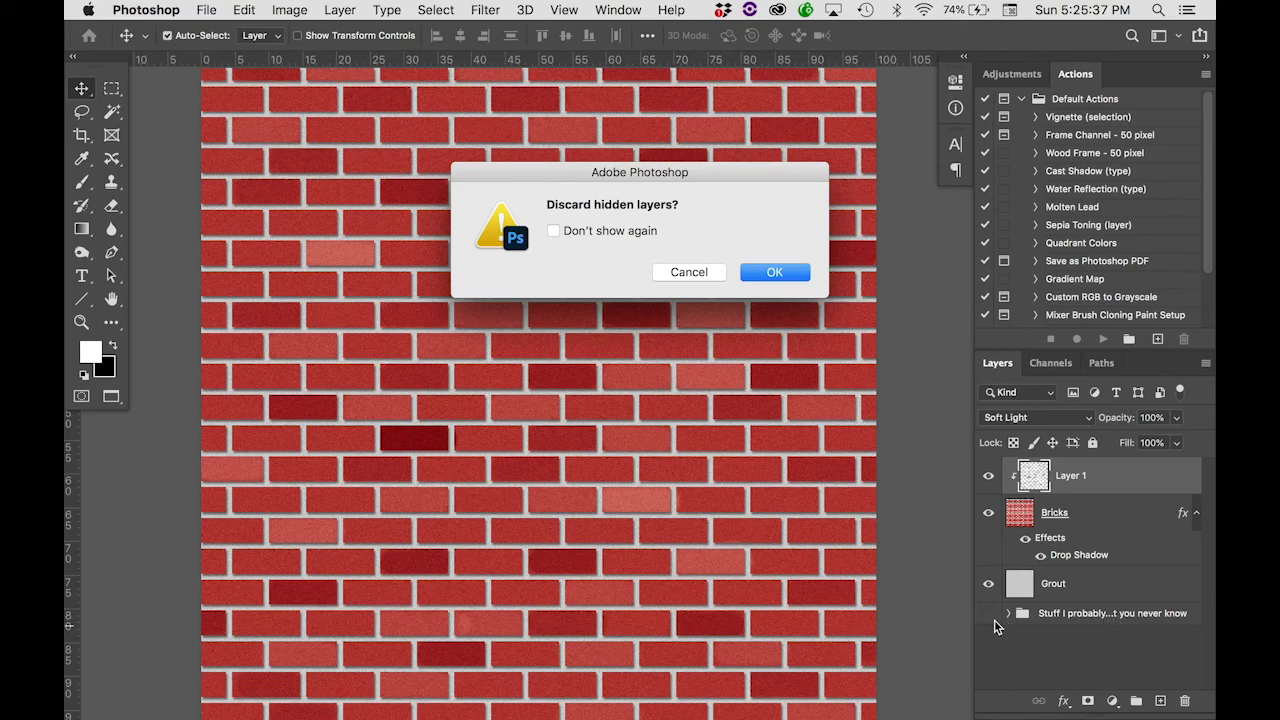
pyautogui.click(770, 277)
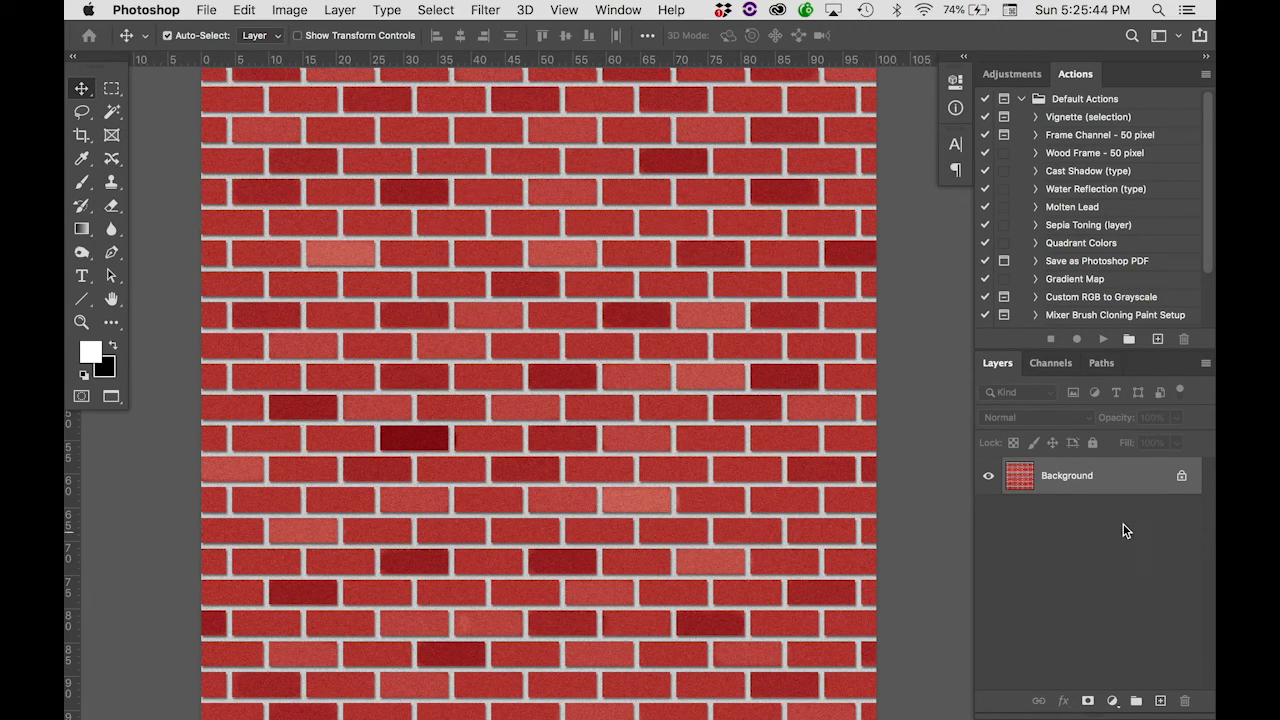
pyautogui.click(1181, 475)
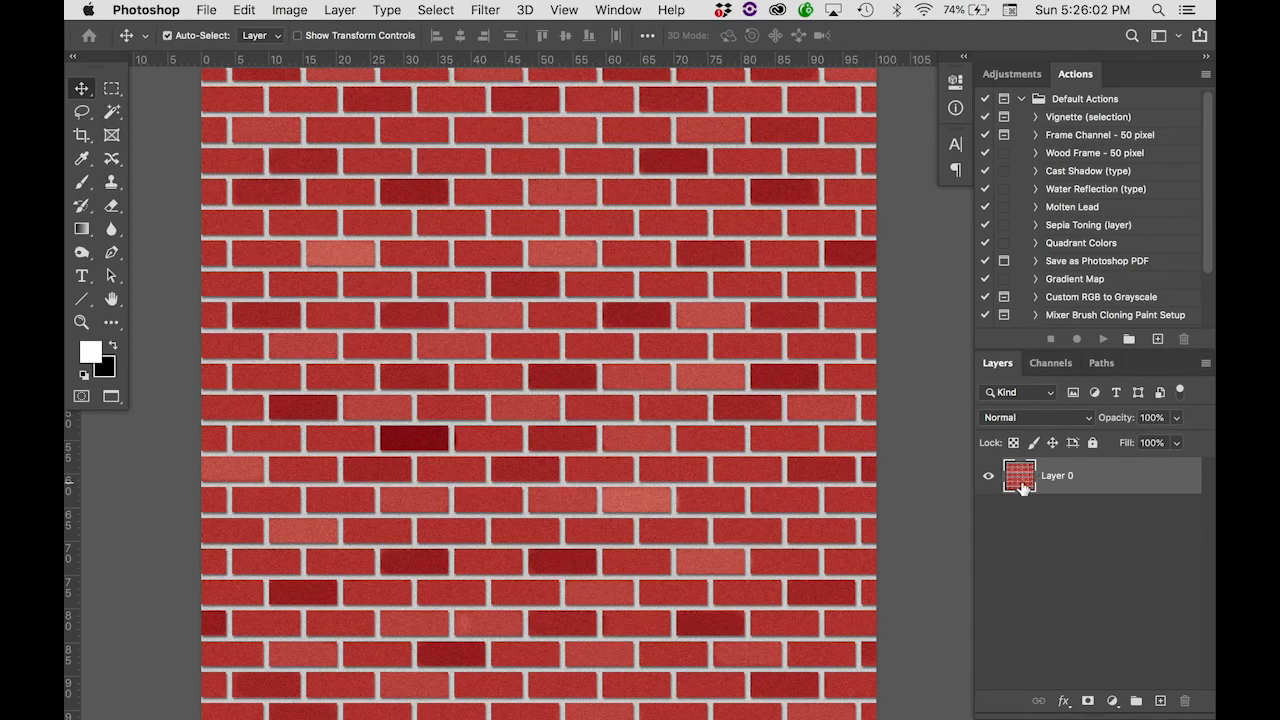
# Duplicate the flattened brick layer, naming the lower layer Back Wall and the upper copy Front Wall.
pyautogui.moveTo(1020, 483); pyautogui.dragTo(1160, 700)
pyautogui.doubleClick(1055, 513)
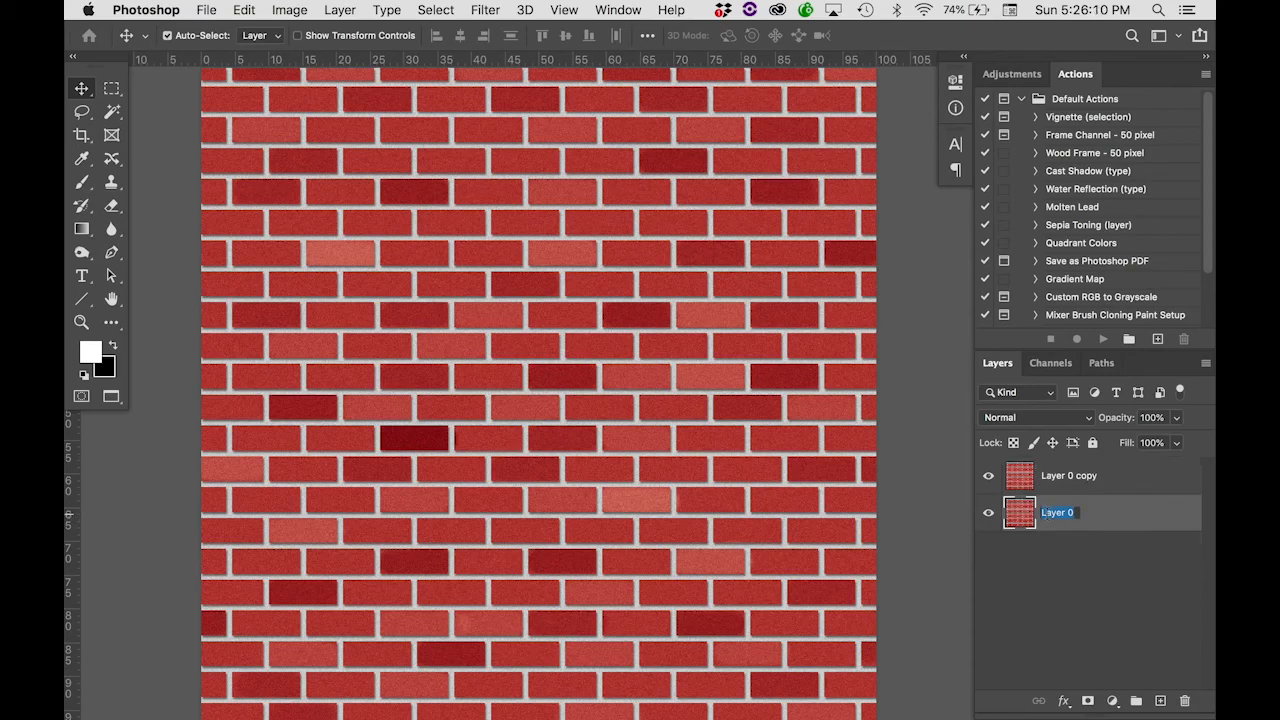
pyautogui.write('Back Wall')
pyautogui.press('Return')
pyautogui.doubleClick(1053, 477)
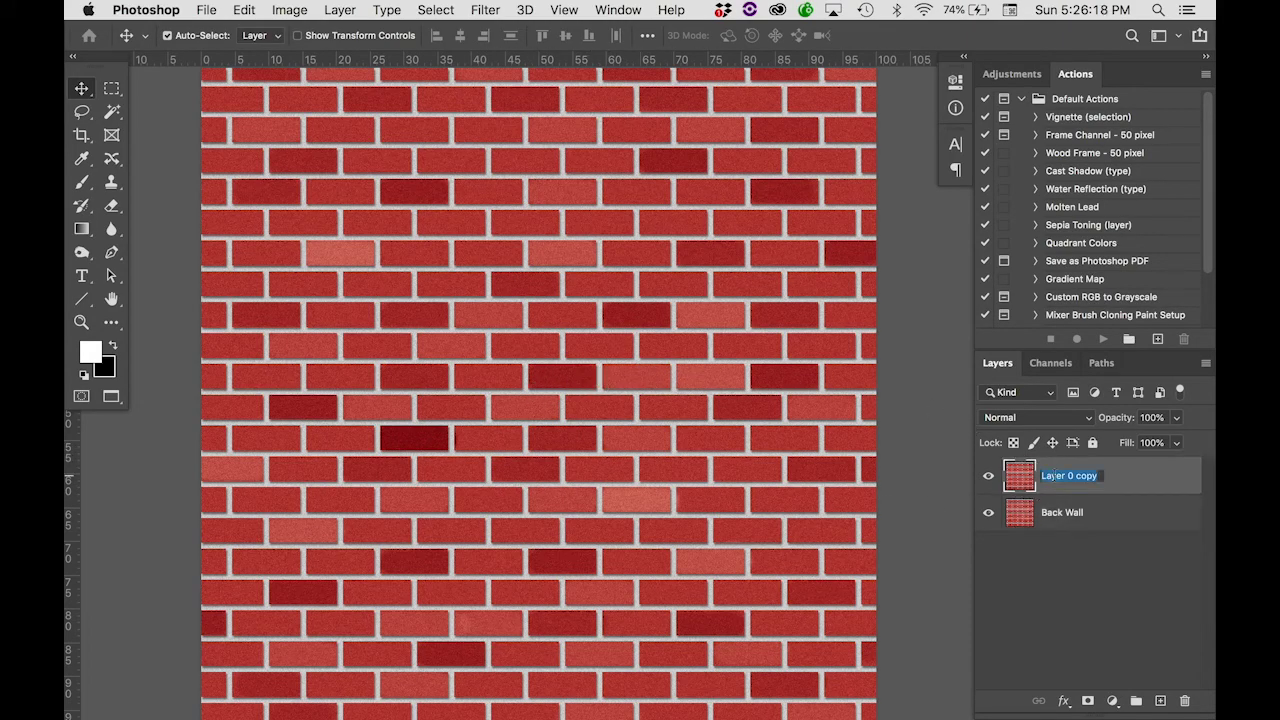
pyautogui.write('Fr')
pyautogui.press('Return')
# Hide the Back Wall layer and add a layer mask to the Front Wall layer.
pyautogui.click(989, 514)
pyautogui.click(1087, 700)
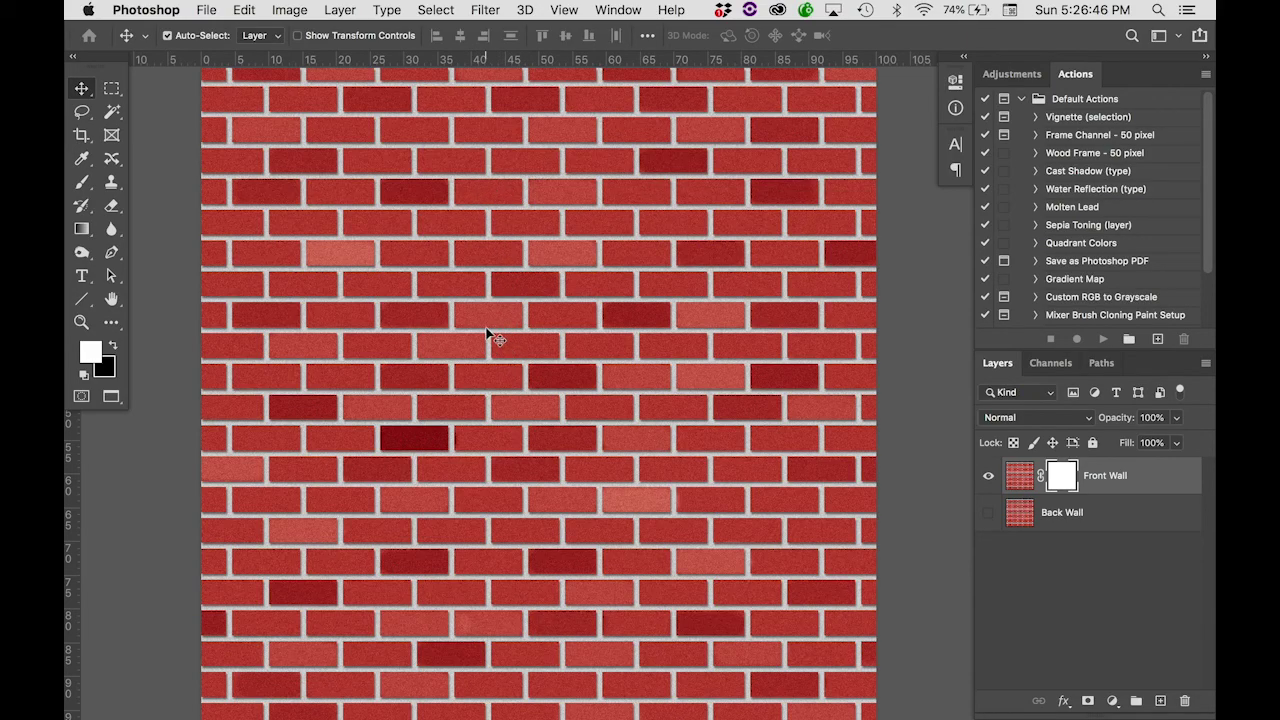
# Draw a rectangular marquee selection about five bricks wide and eleven rows tall in the wall for the fireplace opening.
pyautogui.click(111, 90)
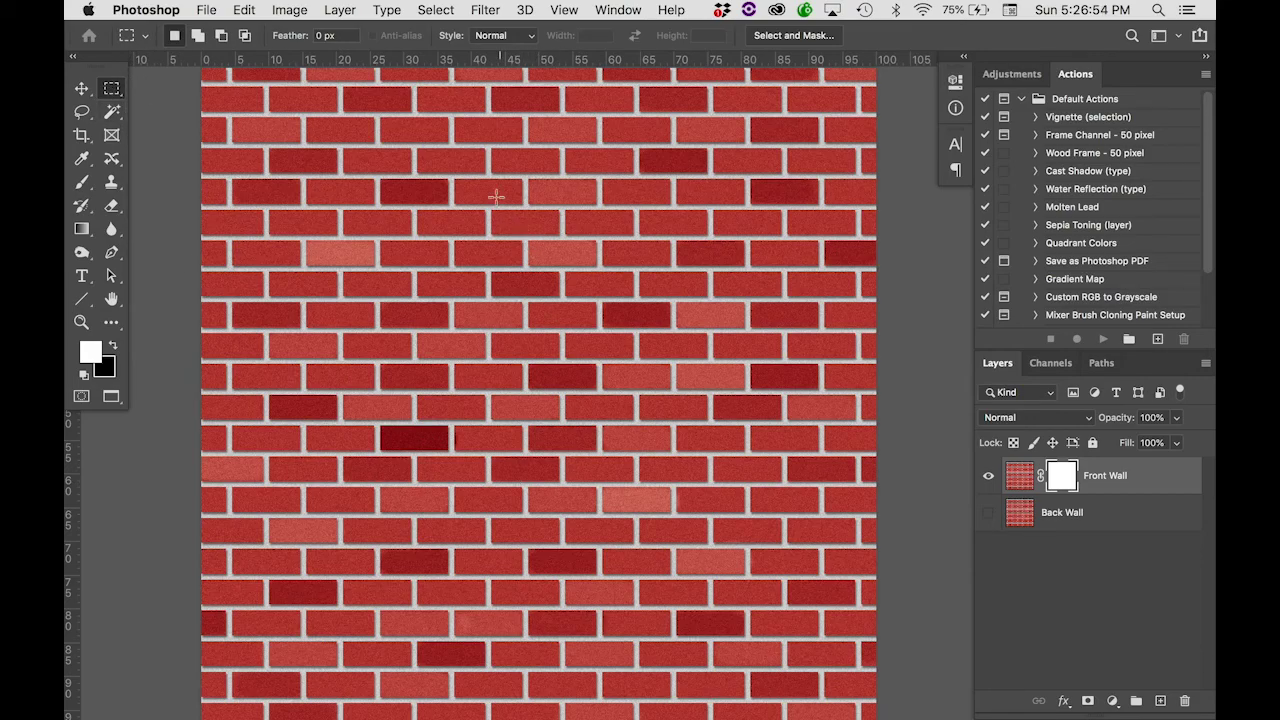
pyautogui.moveTo(422, 197); pyautogui.dragTo(401, 176)
pyautogui.moveTo(565, 320); pyautogui.dragTo(763, 524)
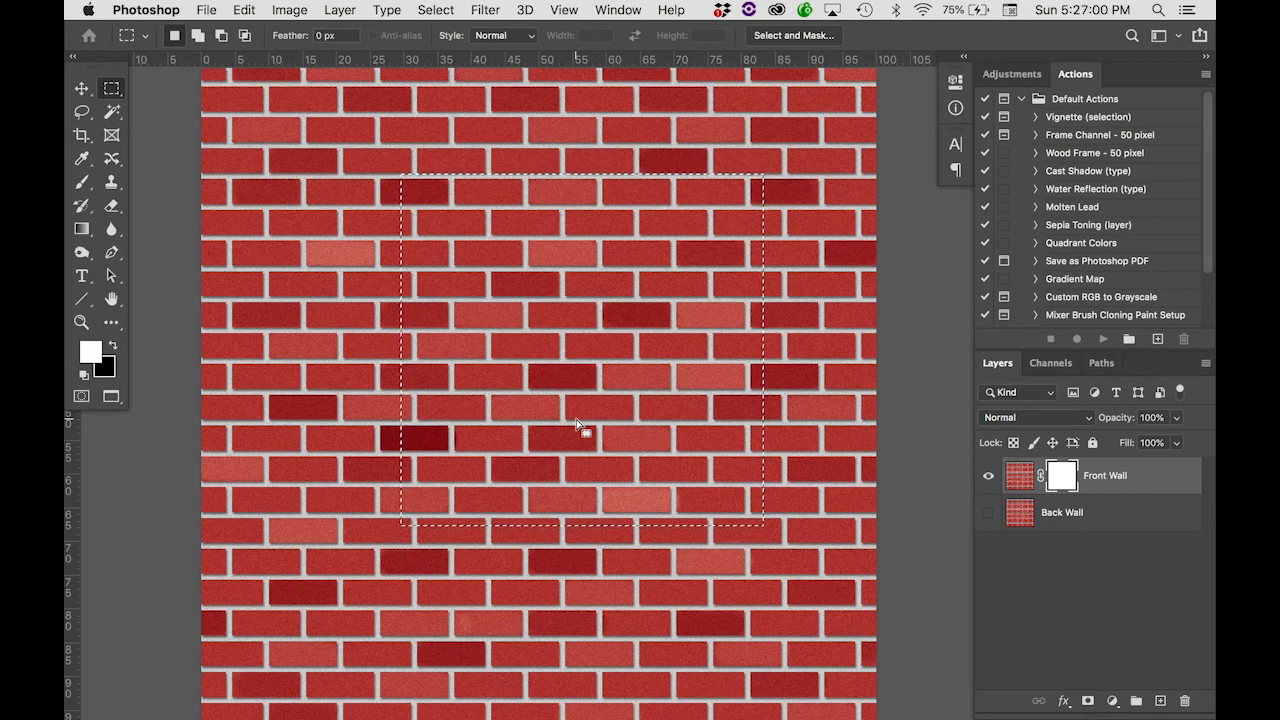
# Move the rectangular selection so its upper-left corner follows the grout lines beside the dark brick.
pyautogui.press('super+plus')
pyautogui.scroll(3, 576, 419)
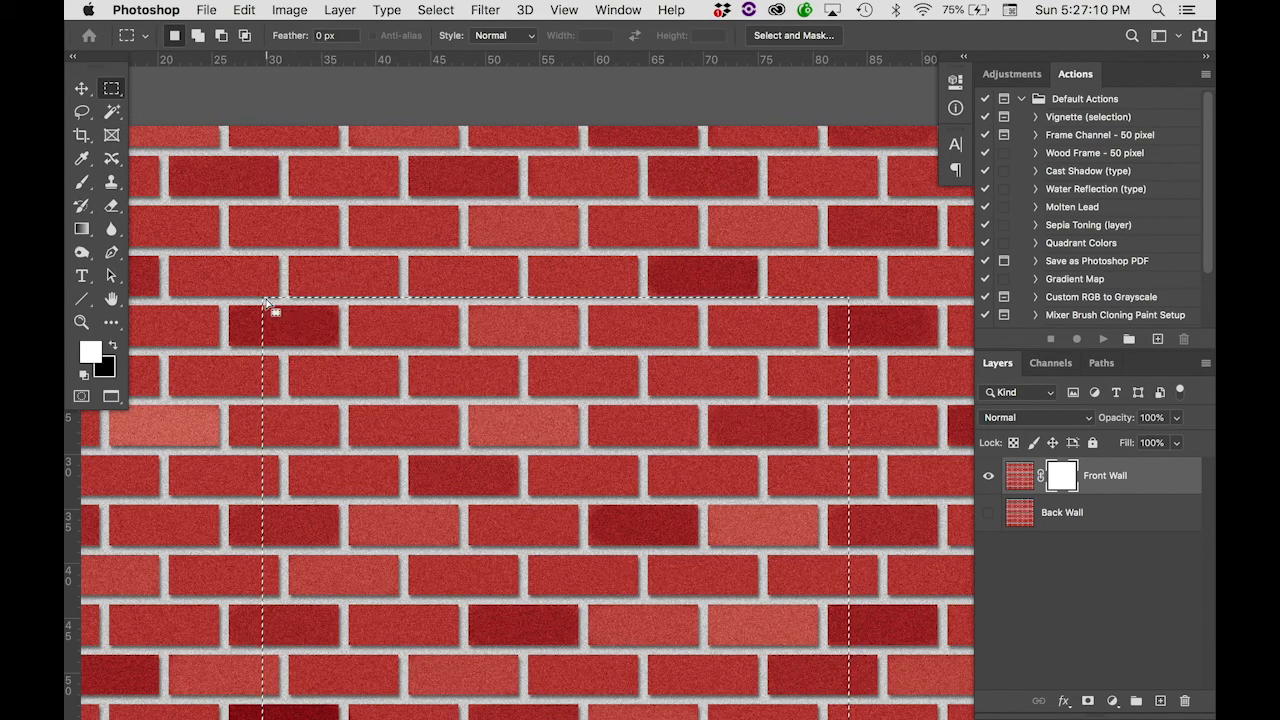
pyautogui.moveTo(309, 414); pyautogui.dragTo(263, 406)
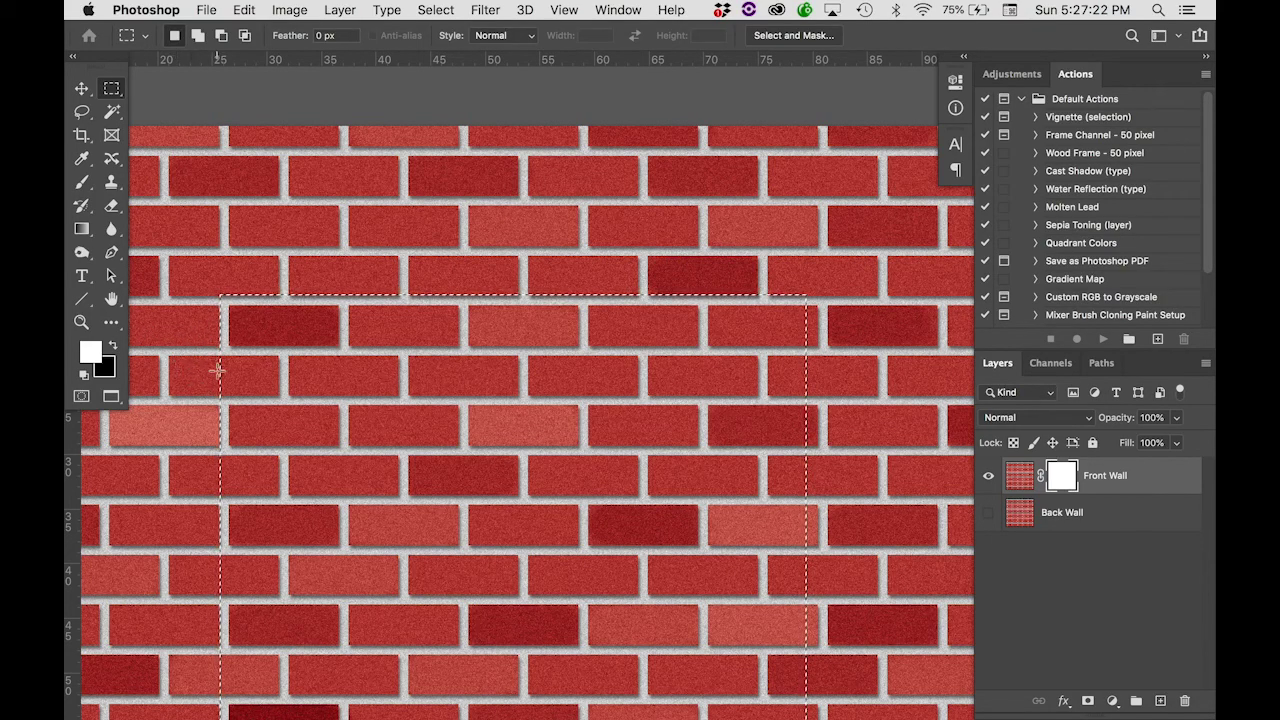
# Redraw the rectangular selection along the grout lines beside the dark brick, about five bricks wide and eight rows tall.
pyautogui.click(300, 344)
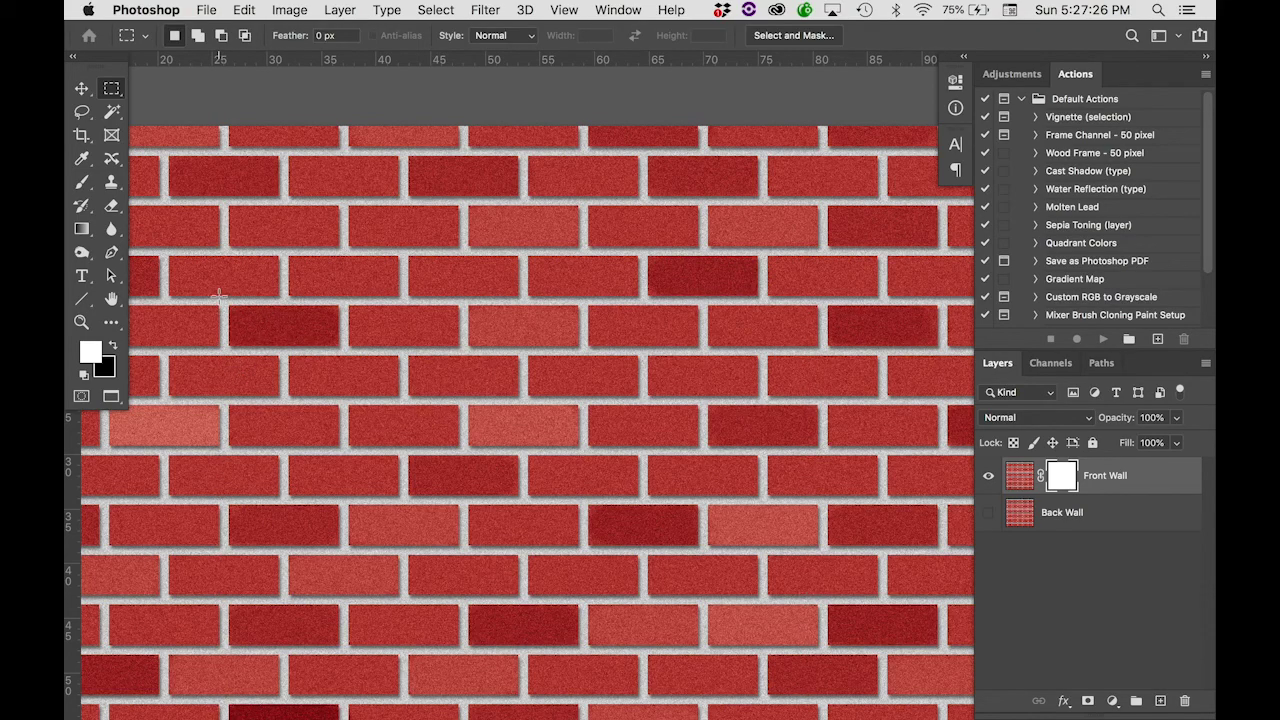
pyautogui.moveTo(251, 318); pyautogui.dragTo(336, 357)
pyautogui.moveTo(817, 655); pyautogui.dragTo(828, 682)
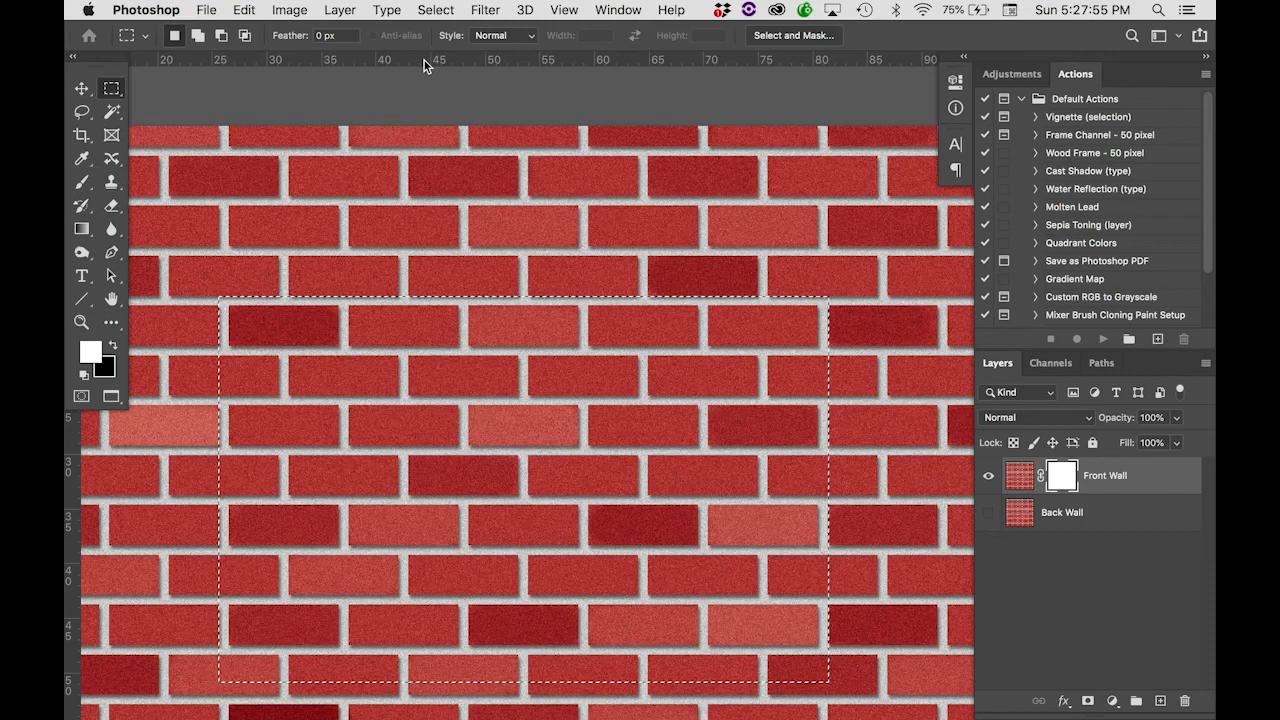
# Show the rulers and place guides along the selection's top edge and left edge, aligned with the brick edges.
pyautogui.press('super+r')
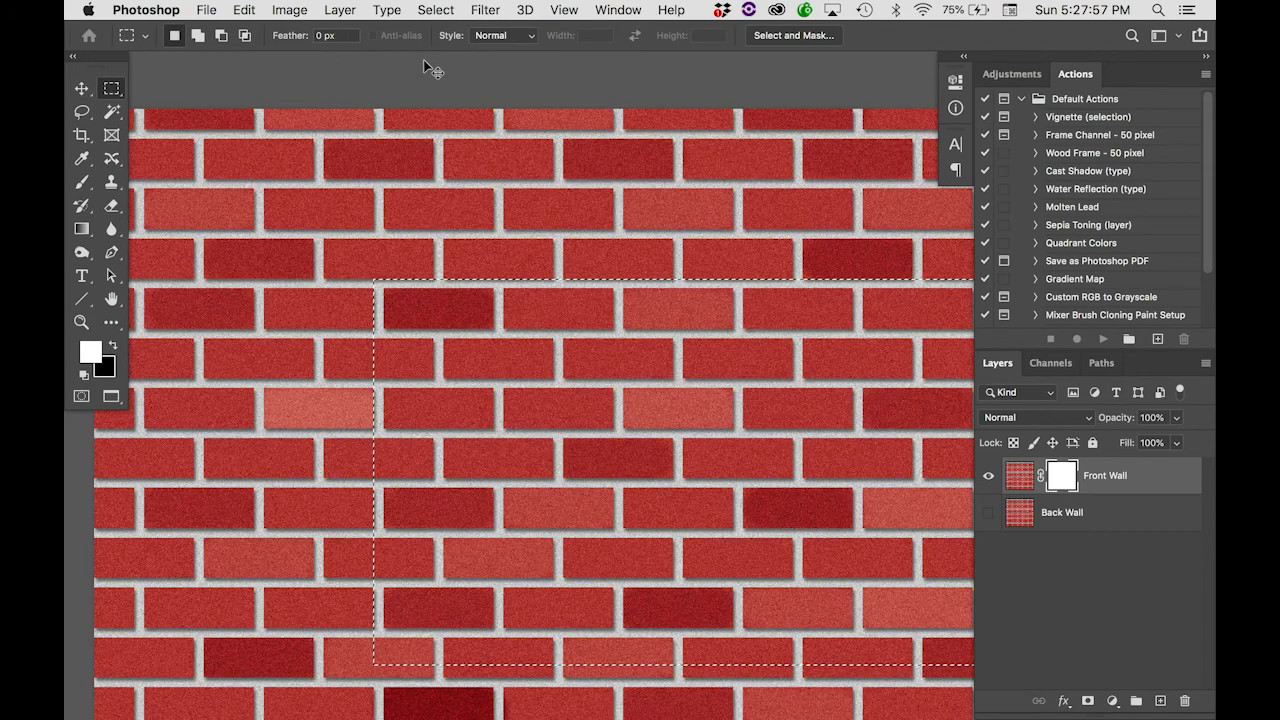
pyautogui.press('super+r')
pyautogui.press('super+r')
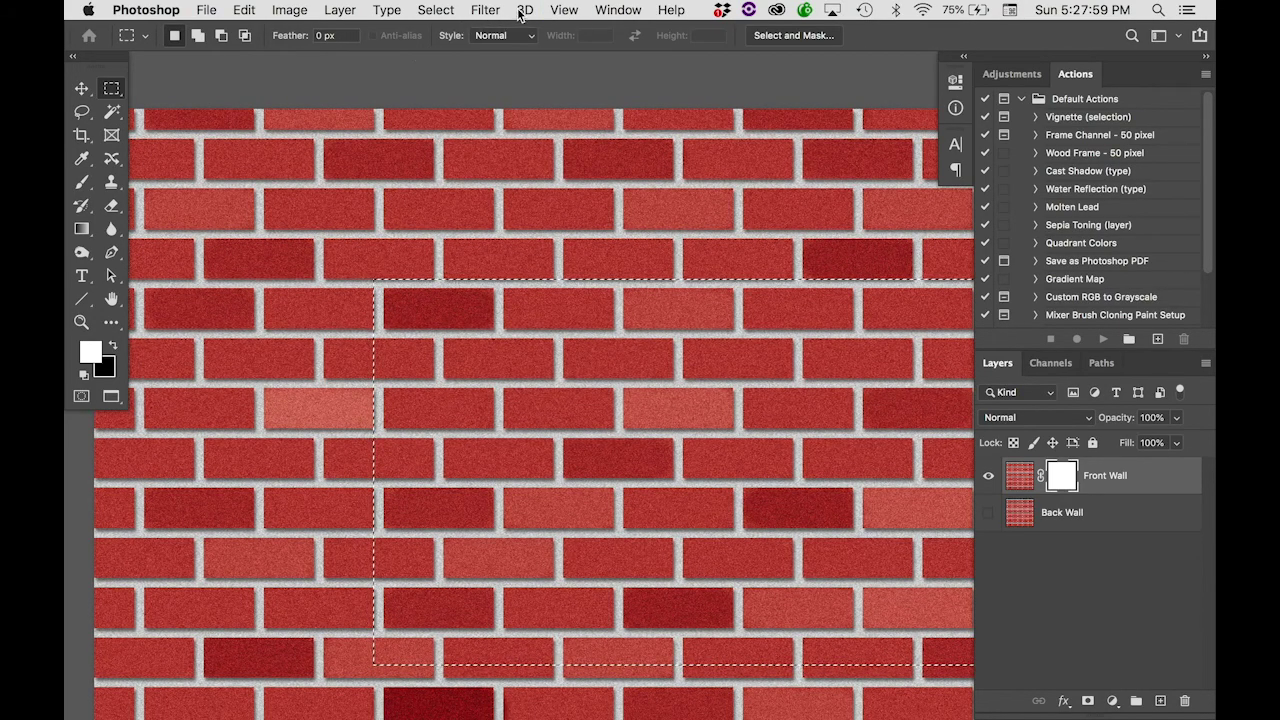
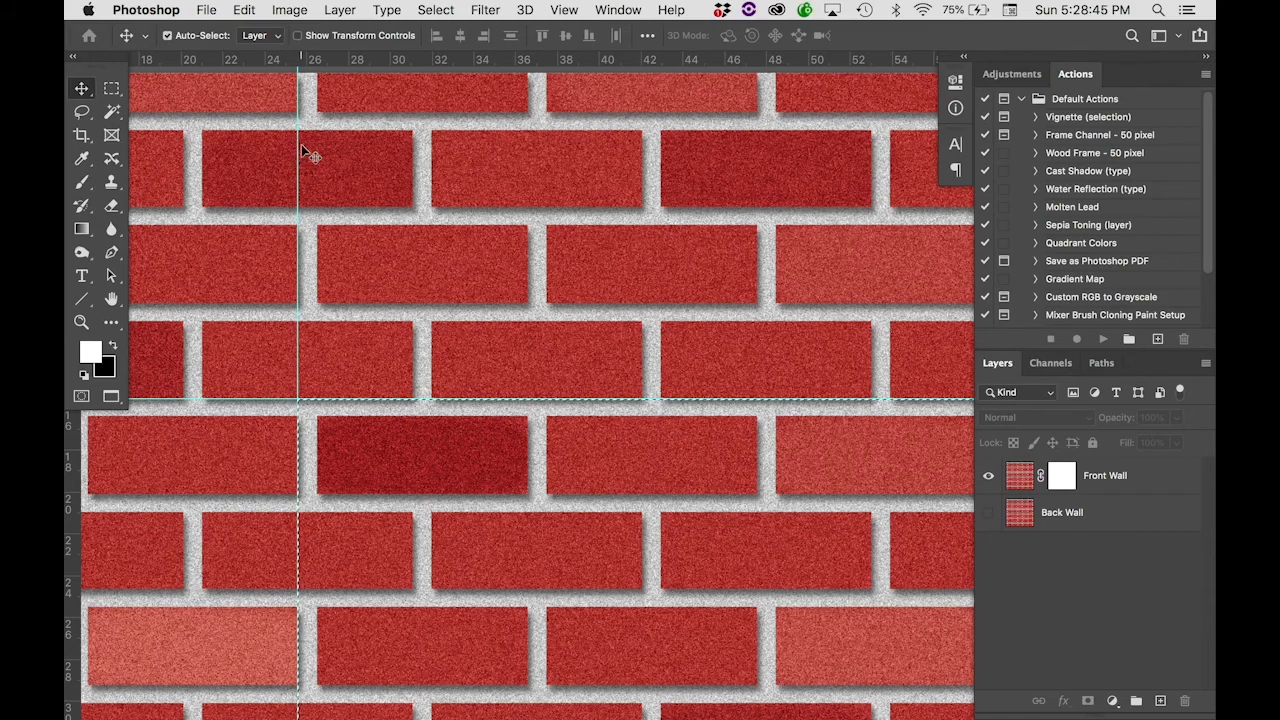
pyautogui.moveTo(298, 161)
pyautogui.mouseDown()
pyautogui.moveTo(322, 161)
pyautogui.moveTo(298, 160)
pyautogui.mouseUp()
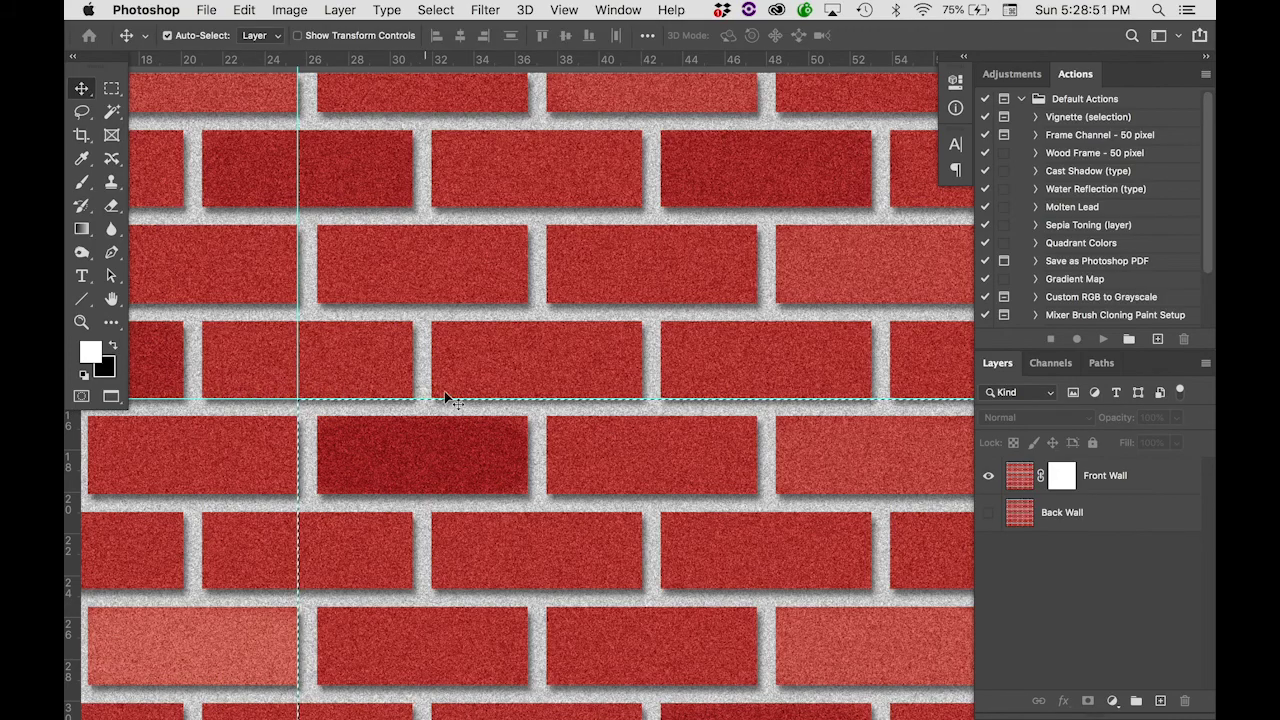
# Add a vertical guide along the selection's right edge, fine-tune it to the dark brick's edge, and deselect.
pyautogui.hscroll(10, 491, 395)
pyautogui.hscroll(-5, 486, 395)
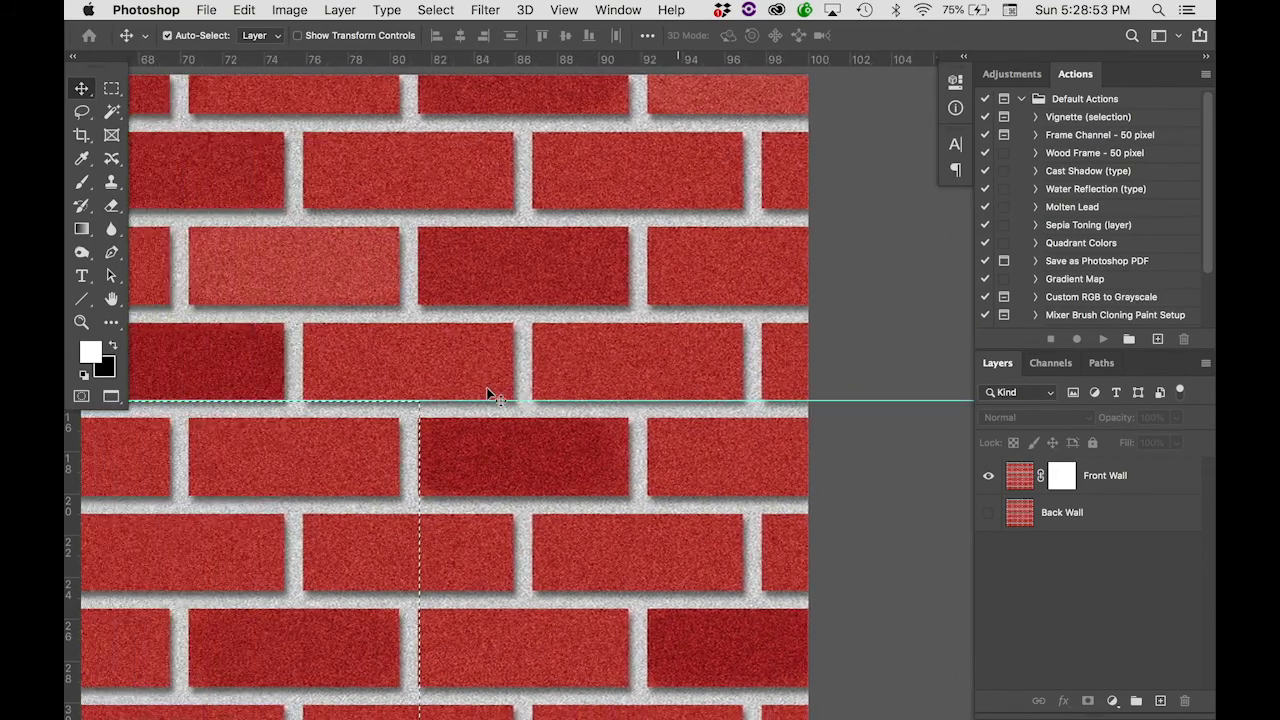
pyautogui.moveTo(75, 475); pyautogui.dragTo(597, 462)
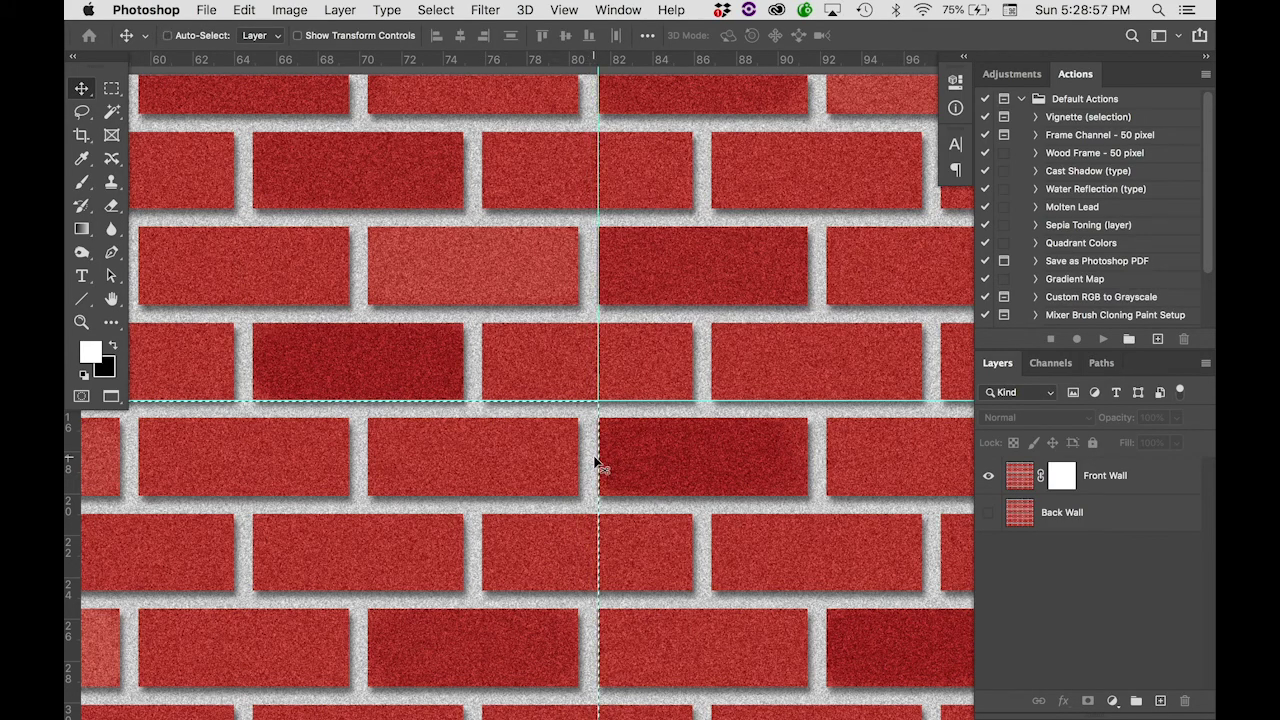
pyautogui.moveTo(600, 357); pyautogui.dragTo(597, 357)
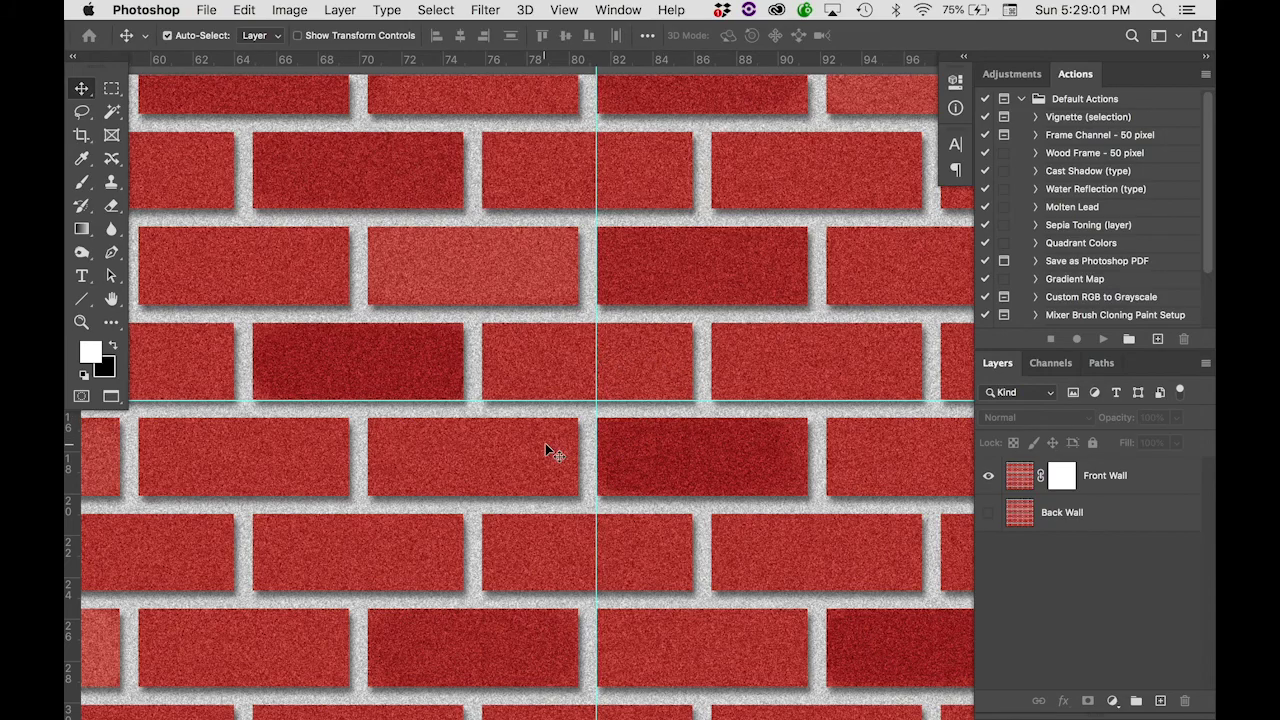
# Place a horizontal guide on the grout line at about 70 on the vertical ruler as the opening's lower edge.
pyautogui.keyDown('alt'); pyautogui.scroll(-5, 545, 443); pyautogui.keyUp('alt')
pyautogui.scroll(-10, 545, 443)
pyautogui.hscroll(-4, 545, 443)
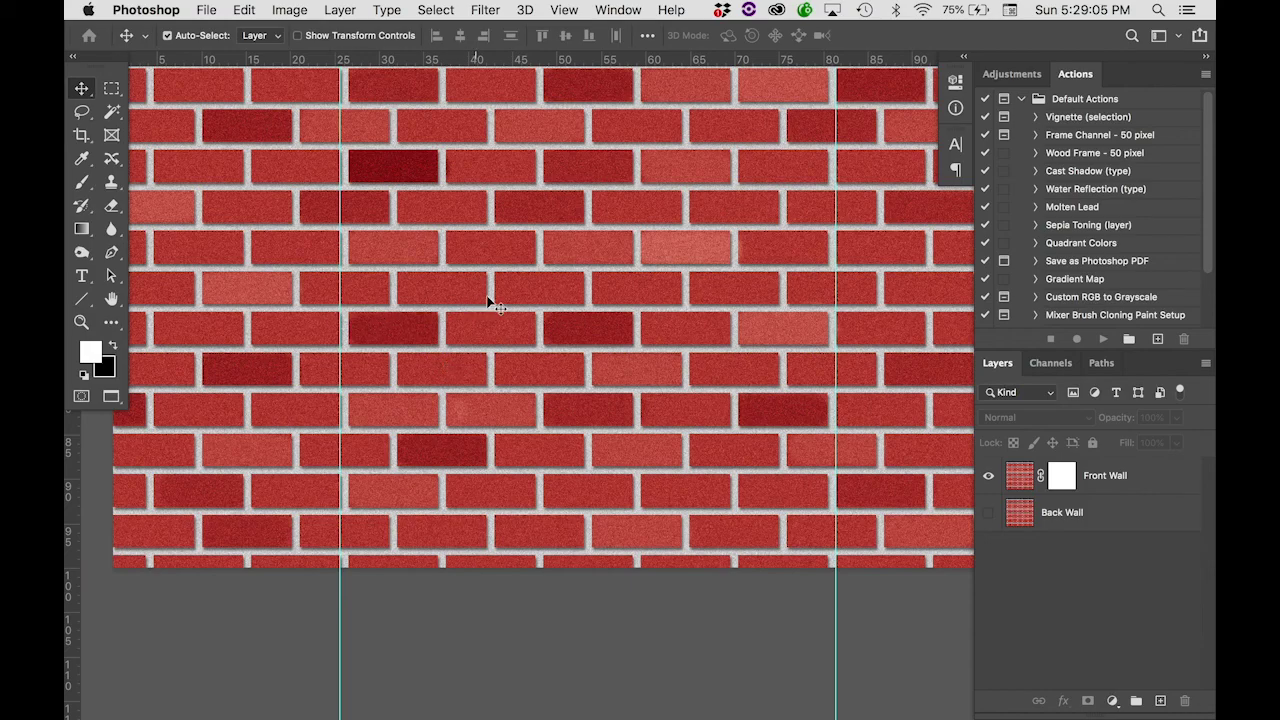
pyautogui.moveTo(435, 62); pyautogui.dragTo(426, 312)
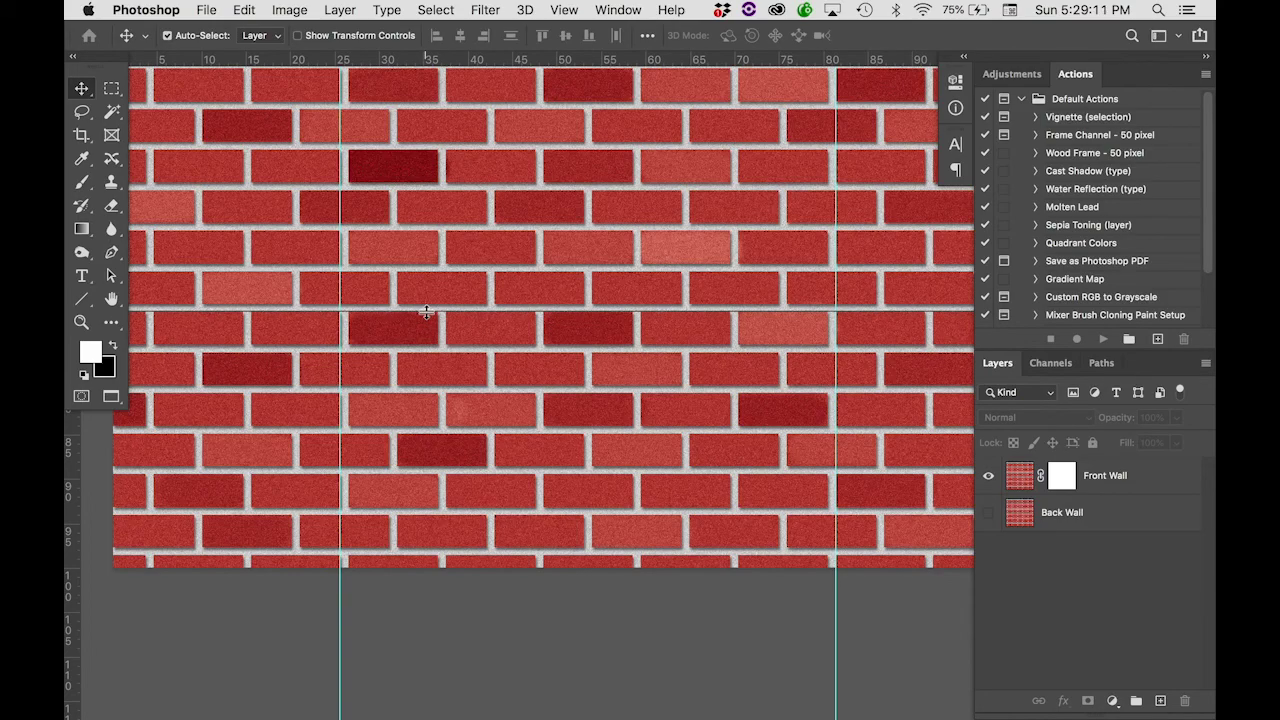
# Draw a rectangular marquee selection filling the area enclosed by the four guides.
pyautogui.scroll(5, 426, 313)
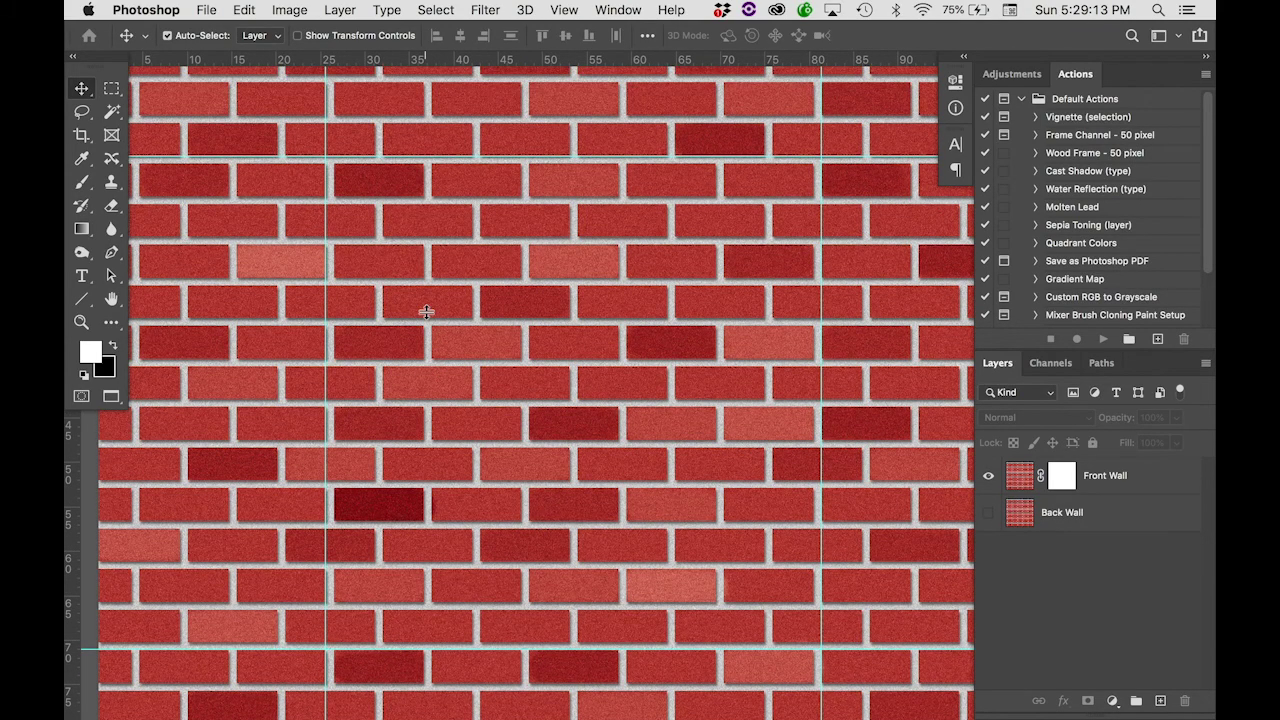
pyautogui.click(112, 90)
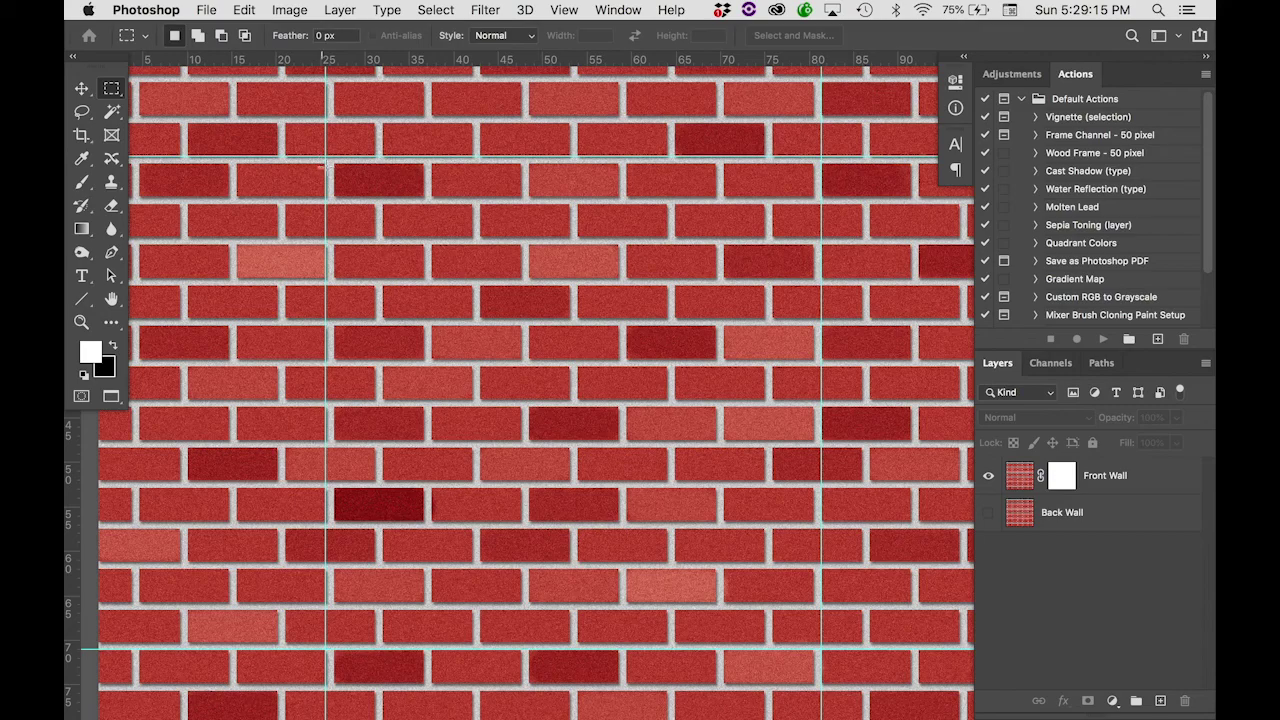
pyautogui.moveTo(343, 177); pyautogui.dragTo(824, 661)
pyautogui.scroll(-2, 824, 661)
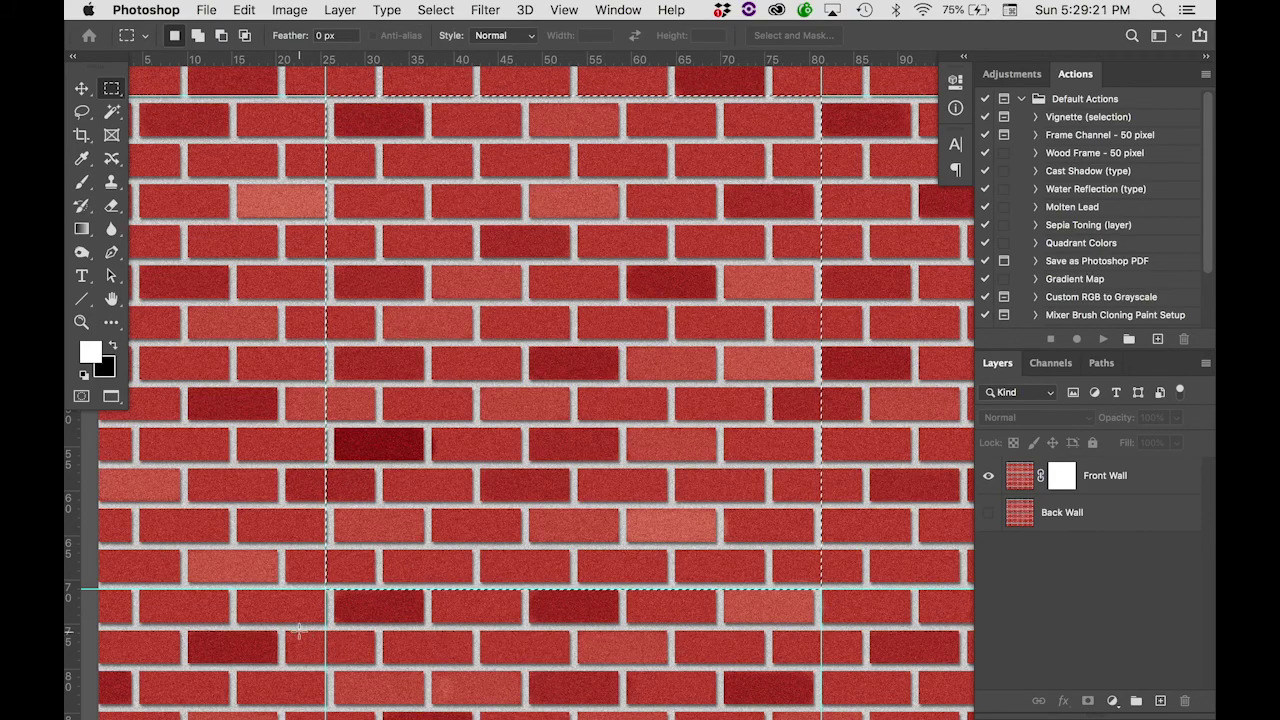
# Fill the selected area of the Front Wall layer mask with Black at 100% opacity to cut the opening.
pyautogui.click(1062, 480)
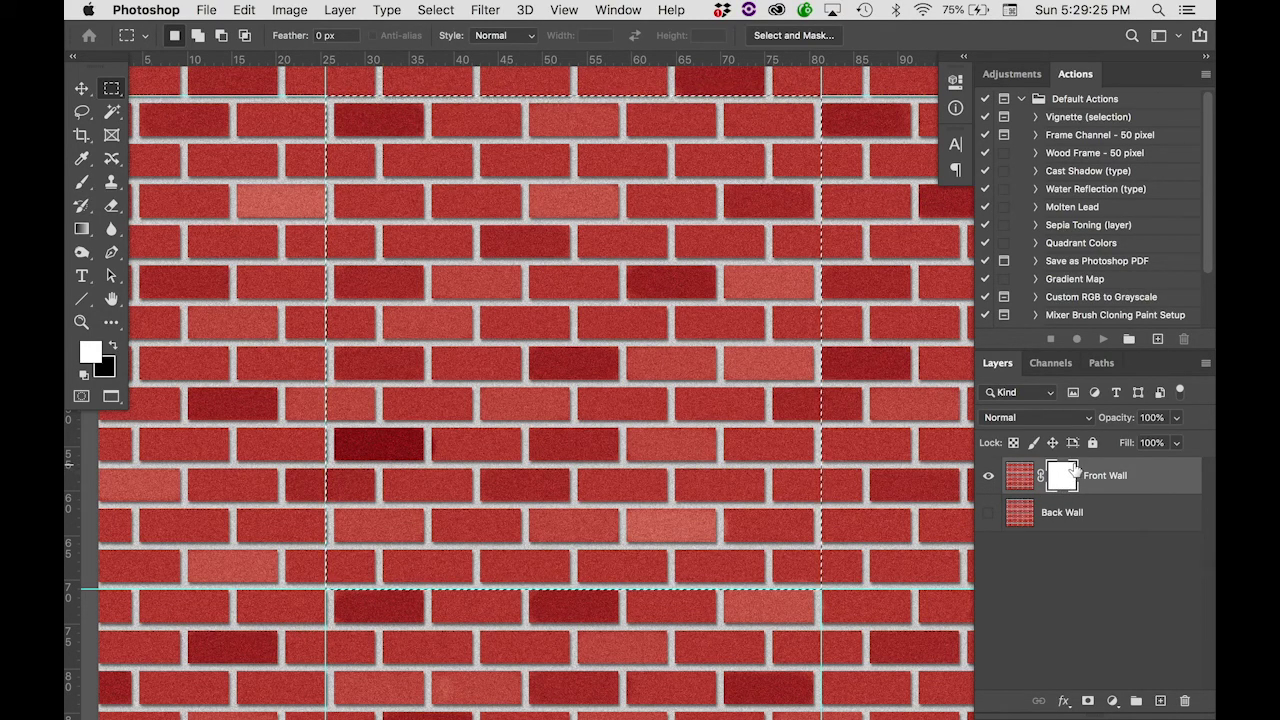
pyautogui.click(244, 10)
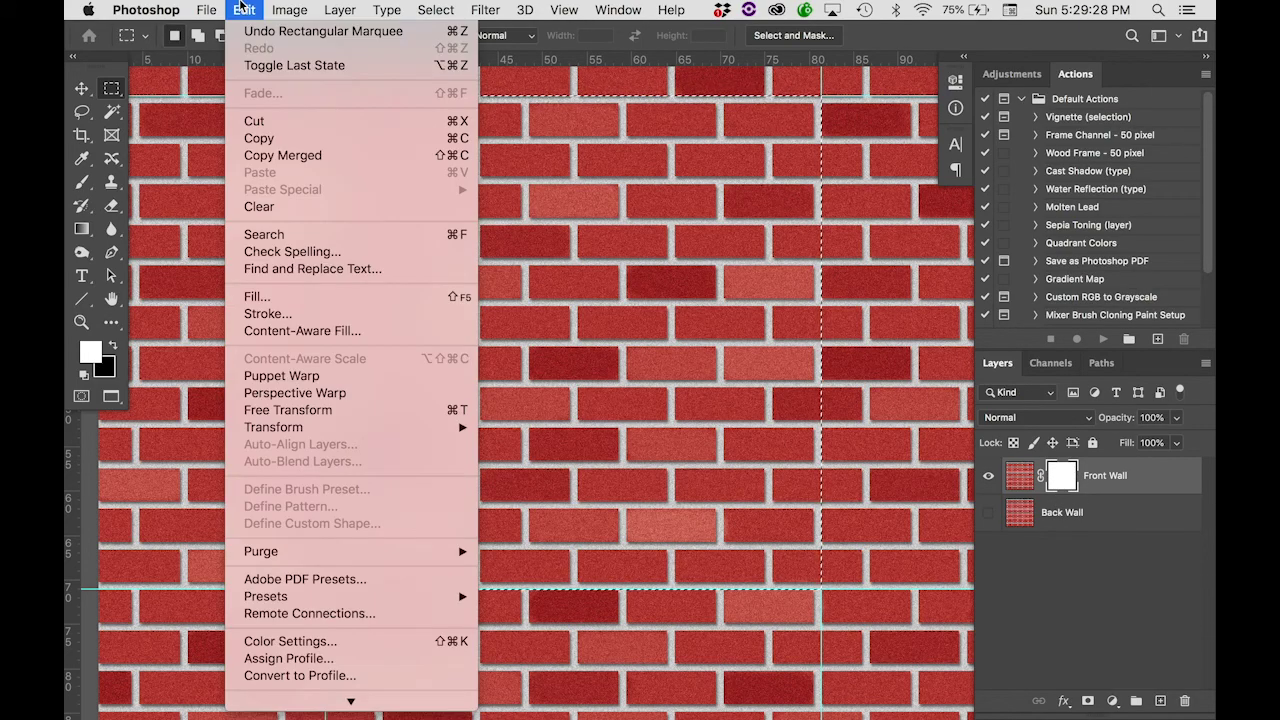
pyautogui.click(265, 300)
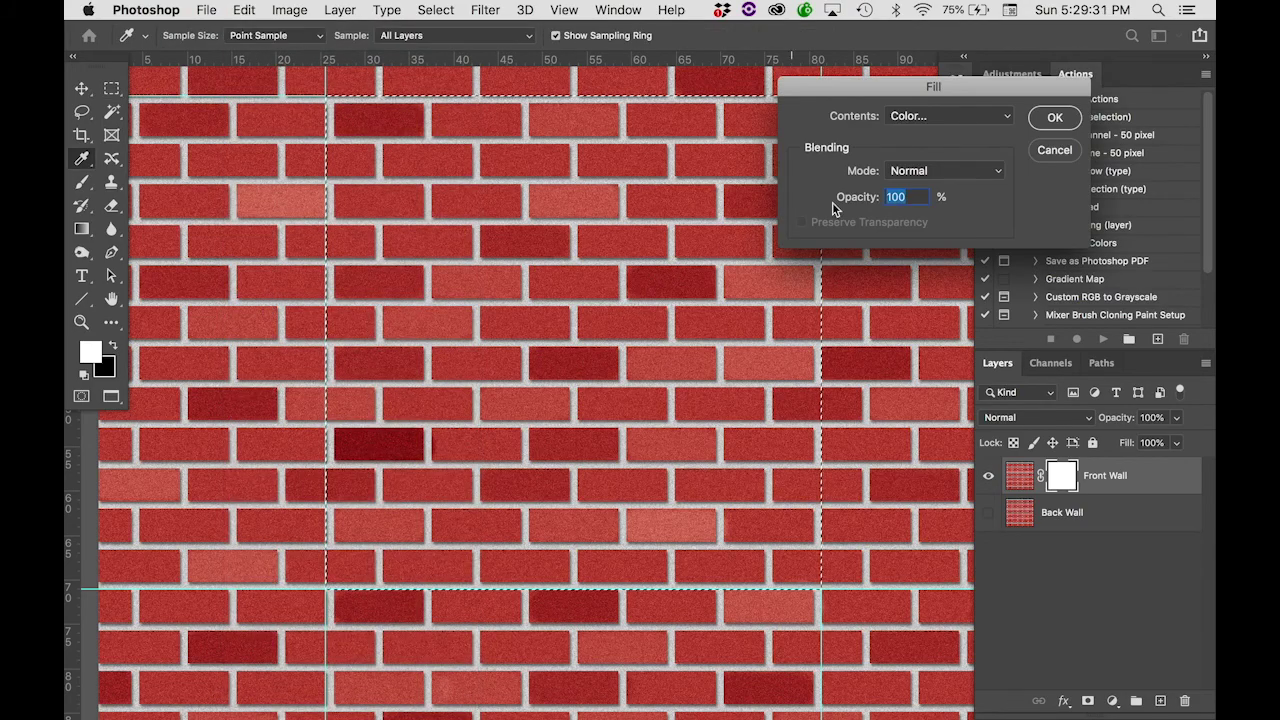
pyautogui.click(954, 124)
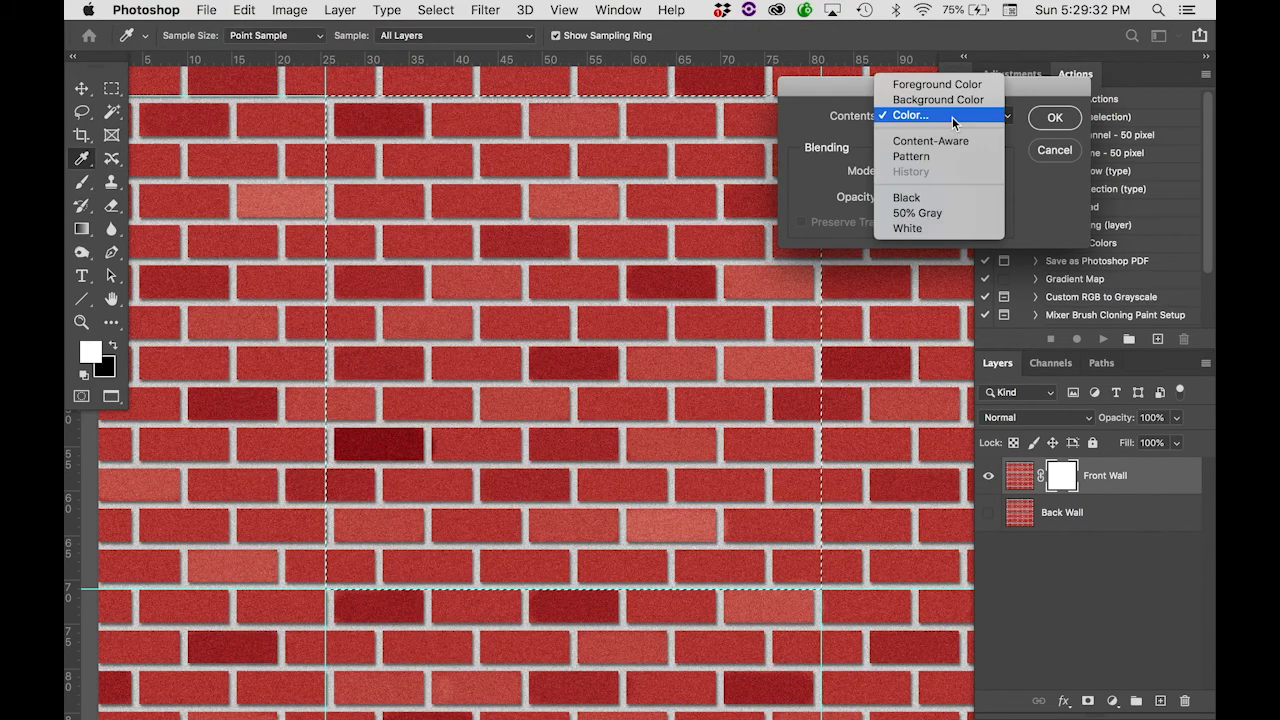
pyautogui.click(937, 199)
pyautogui.click(1054, 117)
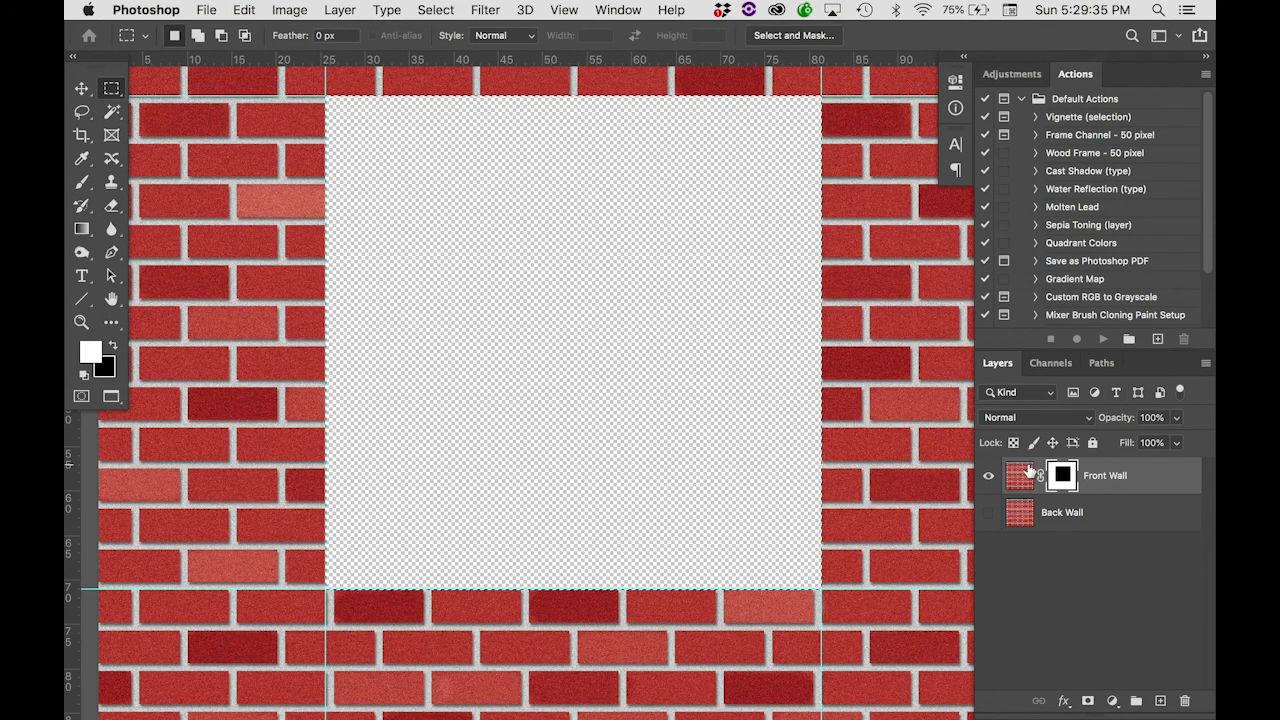
# Move the right vertical guide about half a brick inward and align it with the brick edge above the opening.
pyautogui.press('super+minus')
pyautogui.press('super+minus')
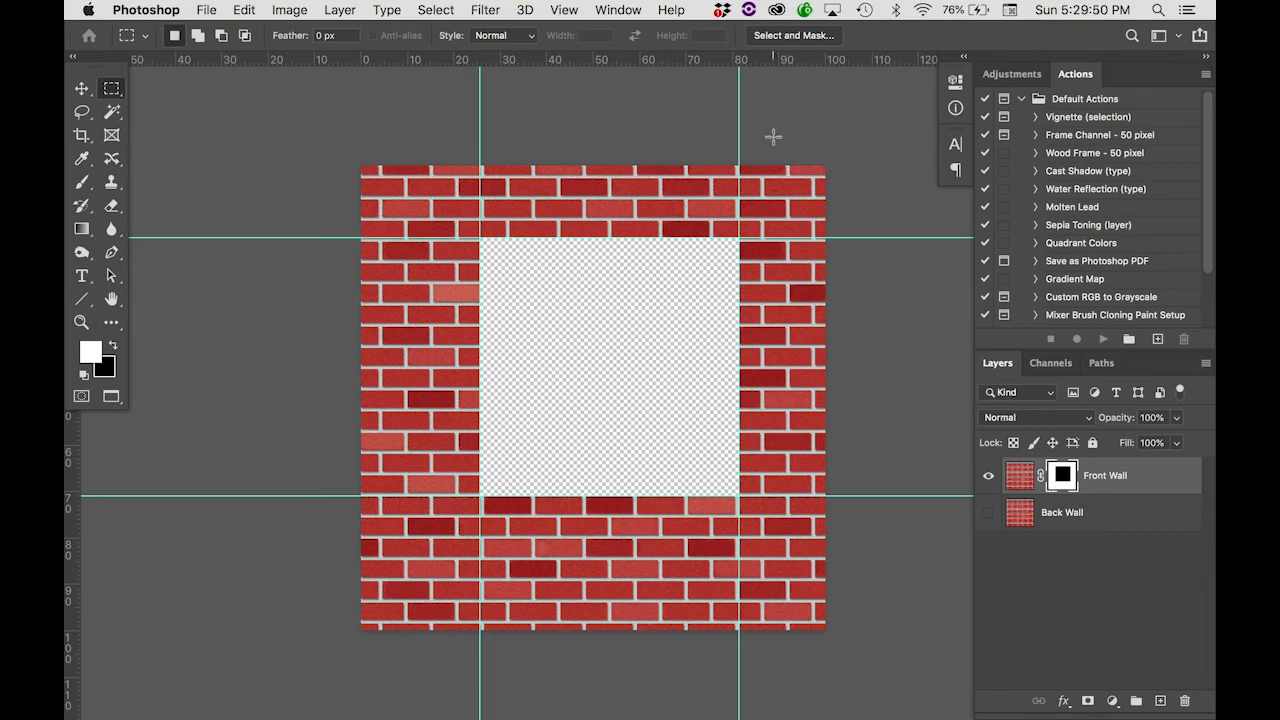
pyautogui.press('v')
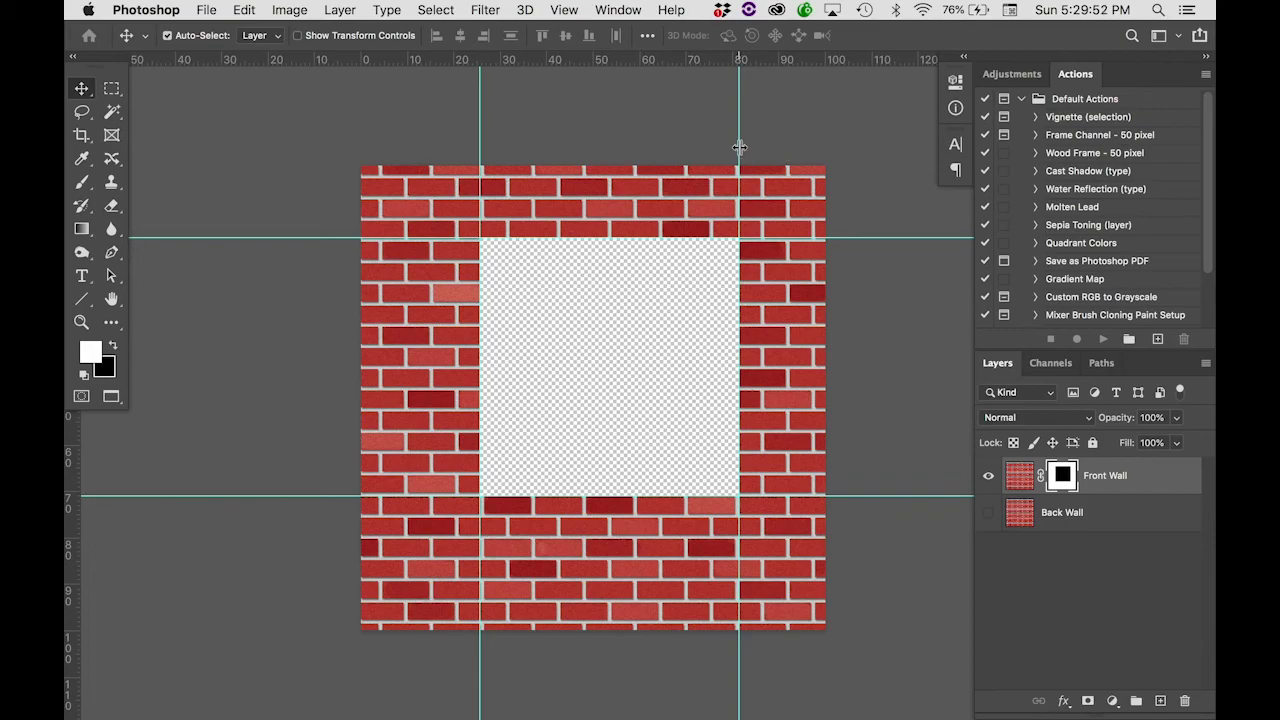
pyautogui.moveTo(740, 146); pyautogui.dragTo(714, 146)
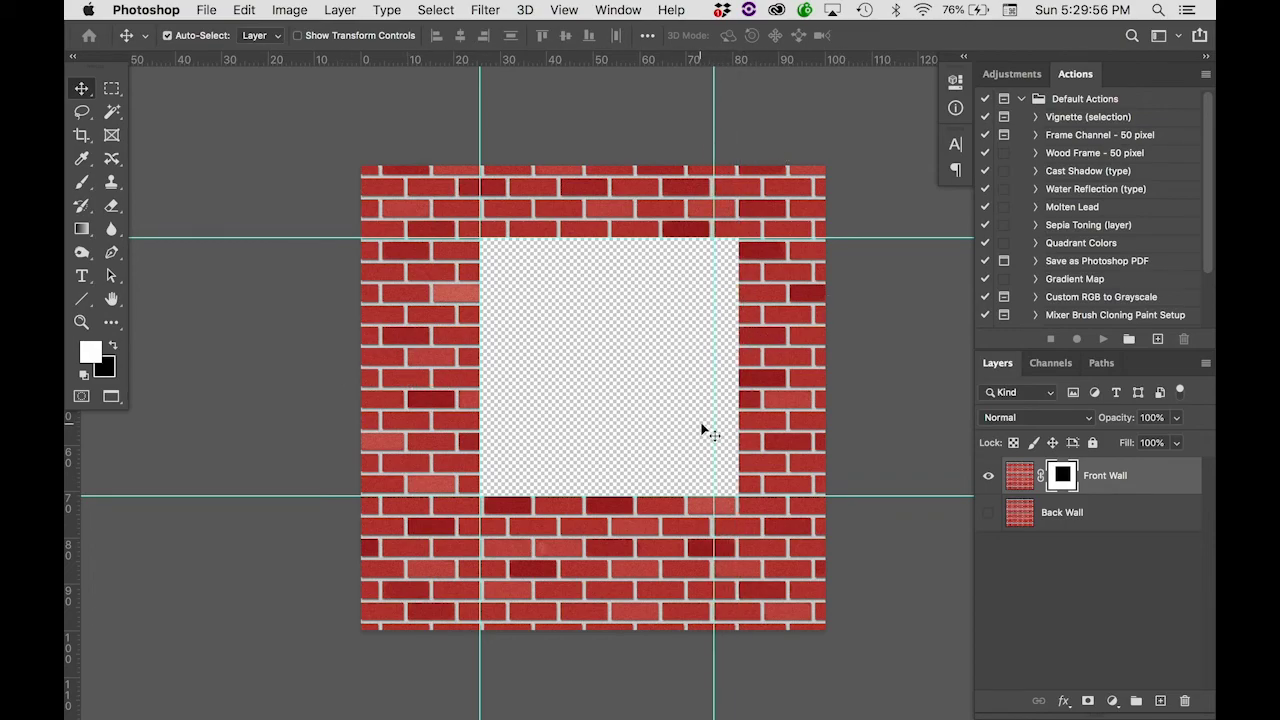
pyautogui.keyDown('alt'); pyautogui.scroll(5, 701, 429); pyautogui.keyUp('alt')
pyautogui.keyDown('alt'); pyautogui.scroll(3, 701, 429); pyautogui.keyUp('alt')
pyautogui.scroll(3, 701, 429)
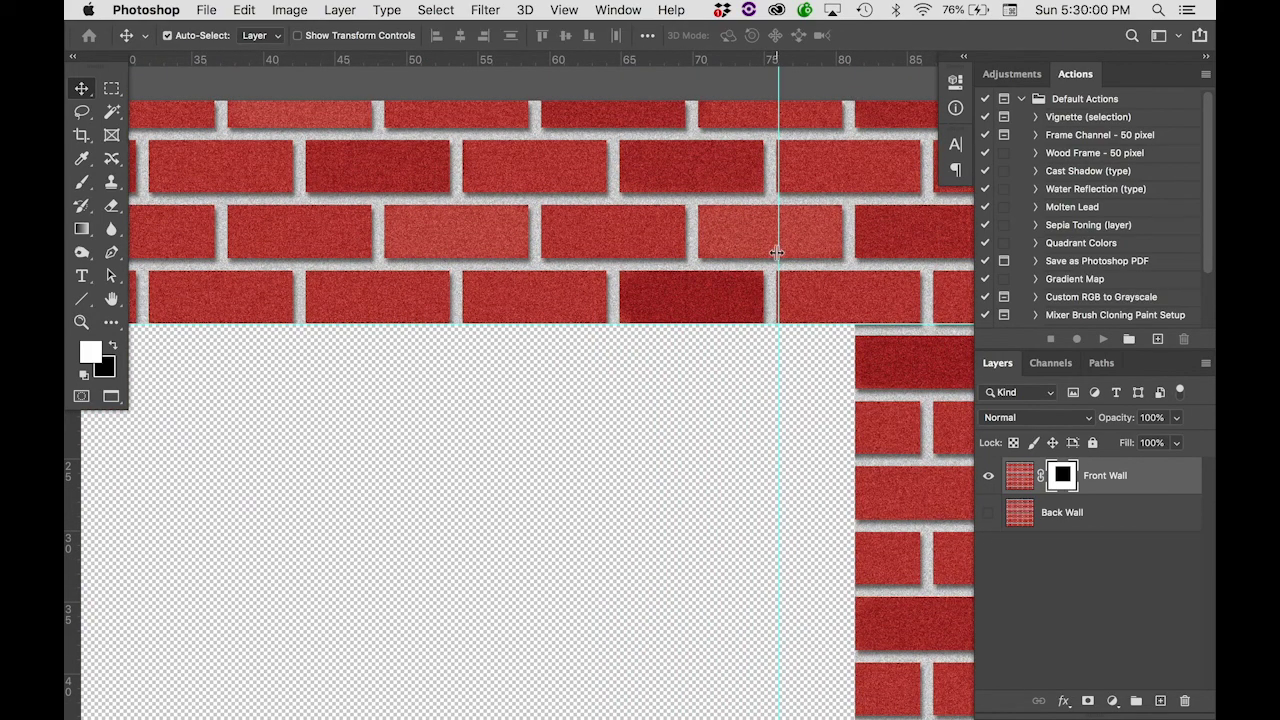
pyautogui.moveTo(777, 252); pyautogui.dragTo(776, 254)
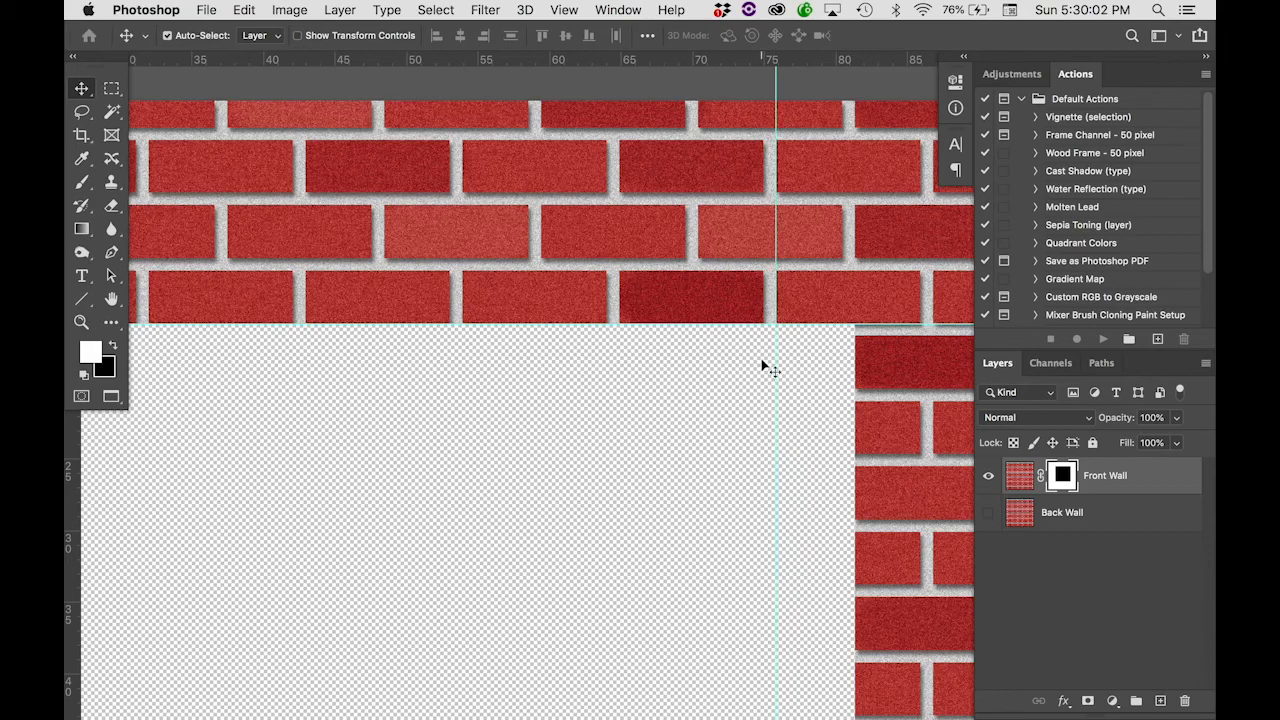
# Select the strip from the moved guide past the opening's right edge and fill it with White on the Front Wall mask.
pyautogui.keyDown('alt'); pyautogui.scroll(-5, 762, 367); pyautogui.keyUp('alt')
pyautogui.press('m')
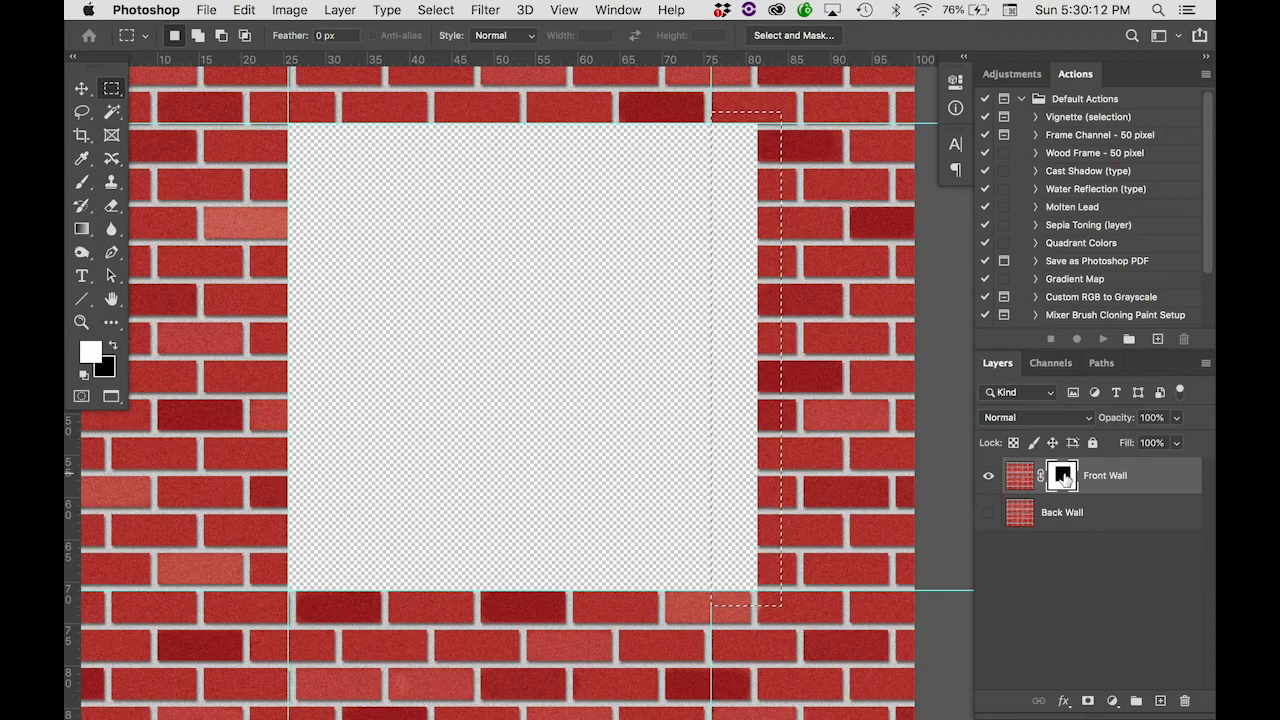
pyautogui.click(250, 12)
pyautogui.click(255, 296)
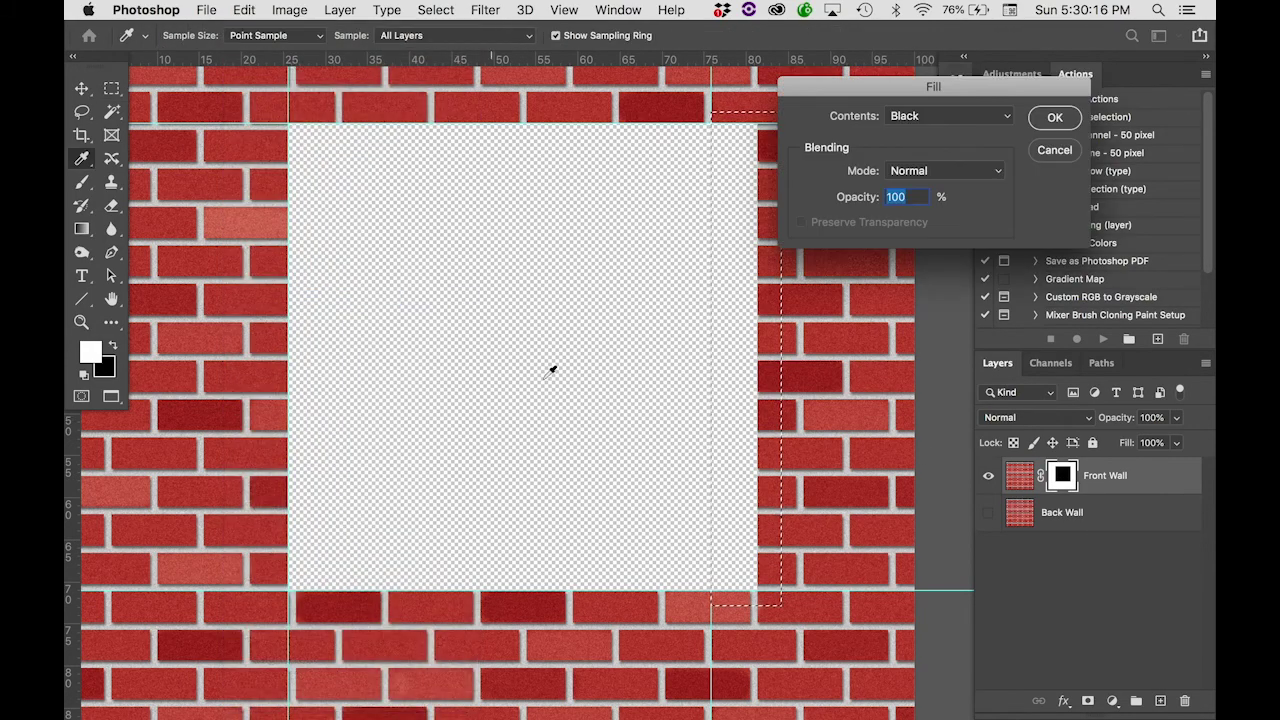
pyautogui.click(922, 118)
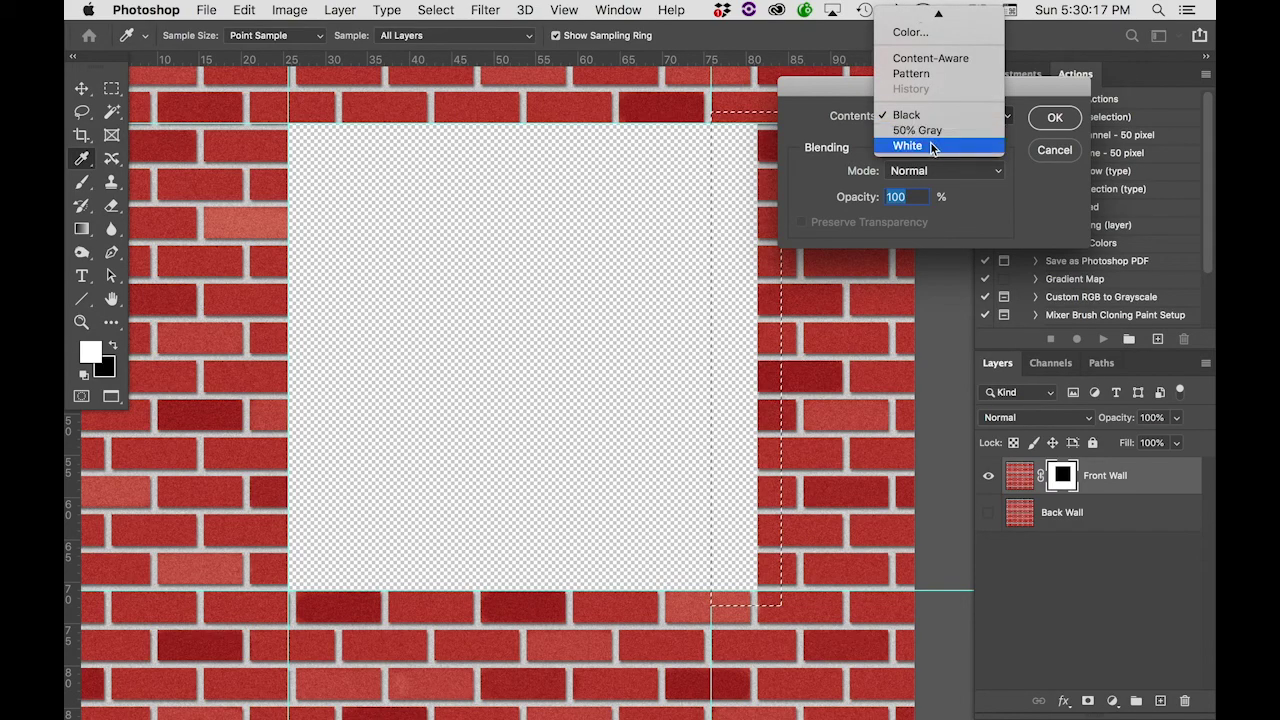
pyautogui.click(932, 146)
pyautogui.click(1057, 119)
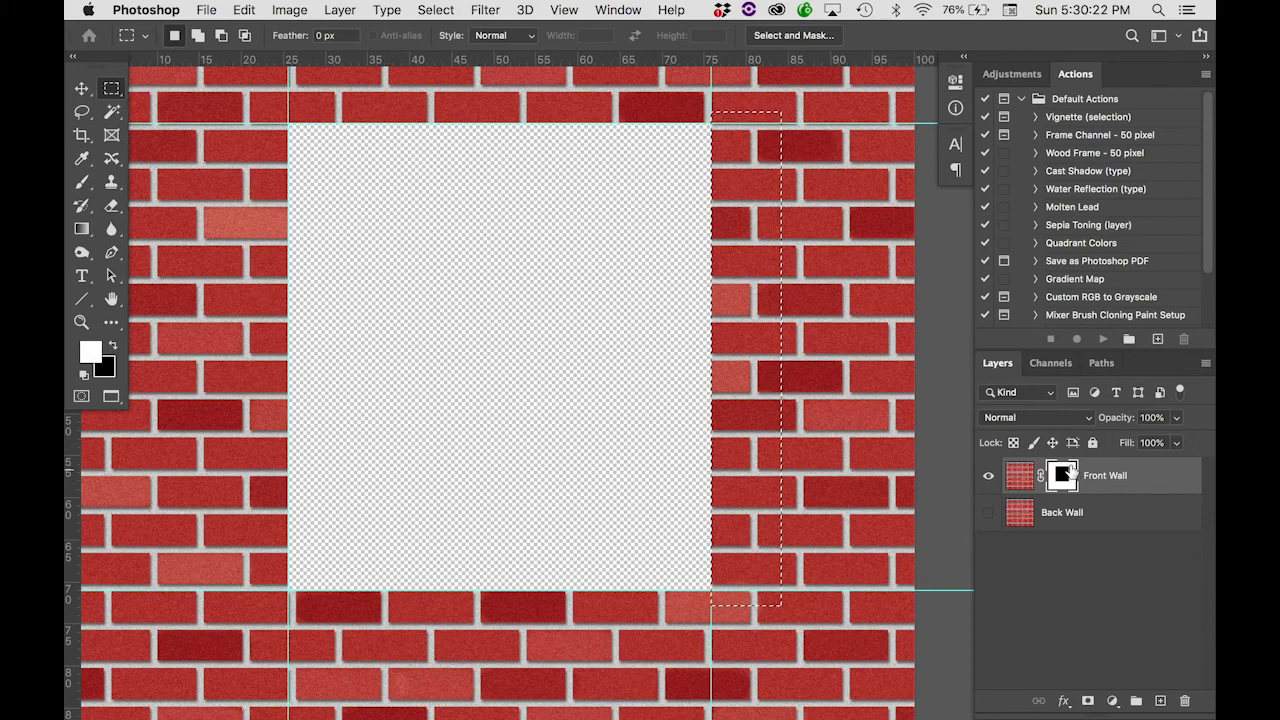
# Deselect the strip and hide the guides.
pyautogui.press('super+d')
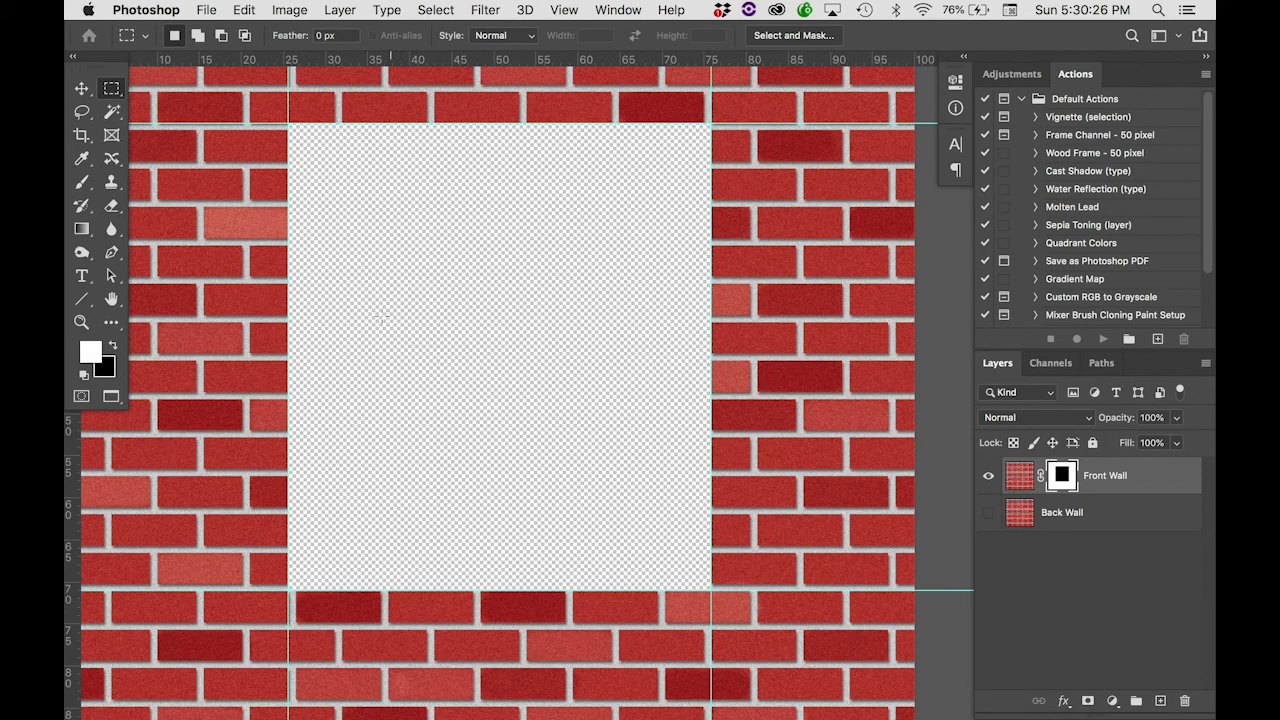
pyautogui.press('super+apostrophe')
pyautogui.press('super+apostrophe')
pyautogui.press('super+semicolon')
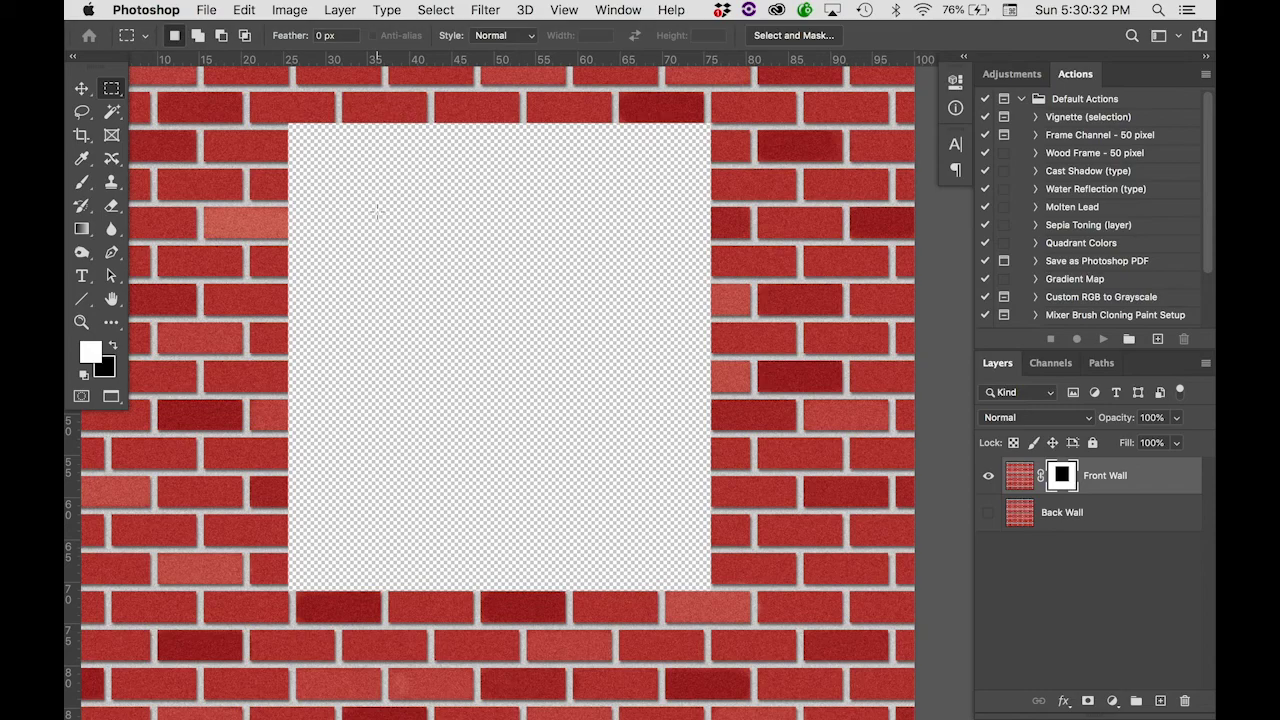
# Make the Back Wall layer visible behind the opening.
pyautogui.press('super+minus')
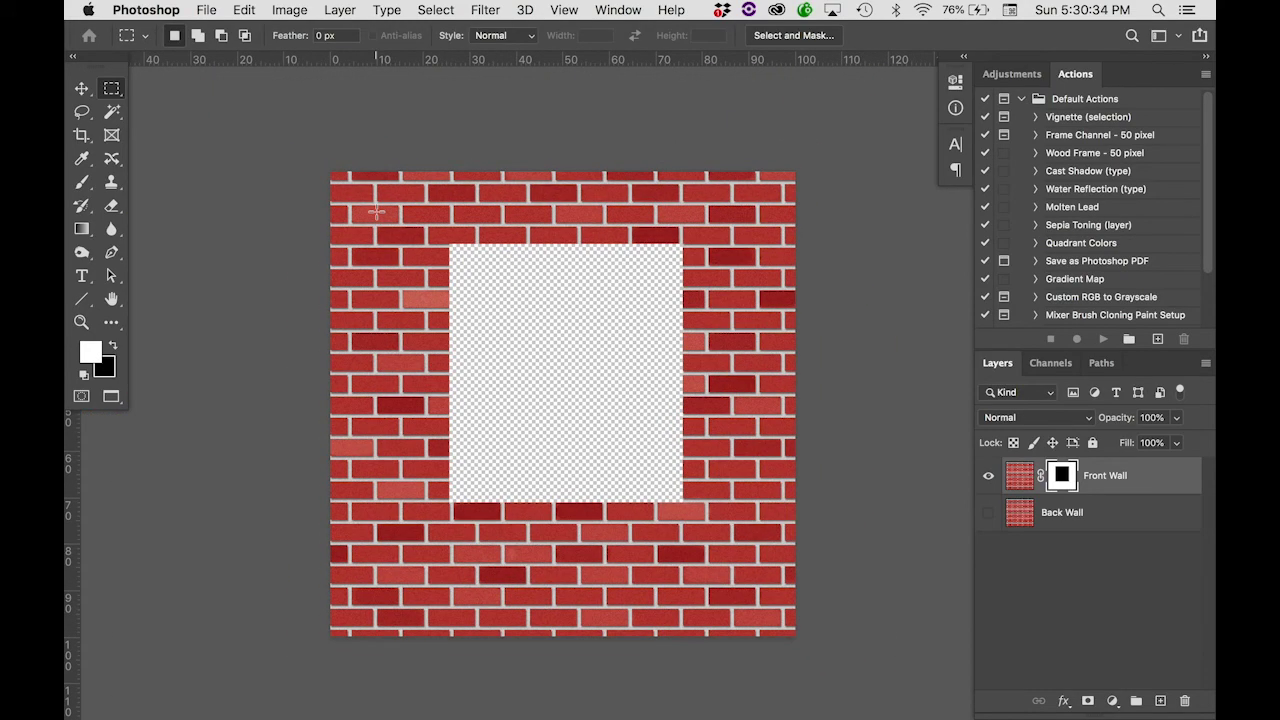
pyautogui.click(987, 513)
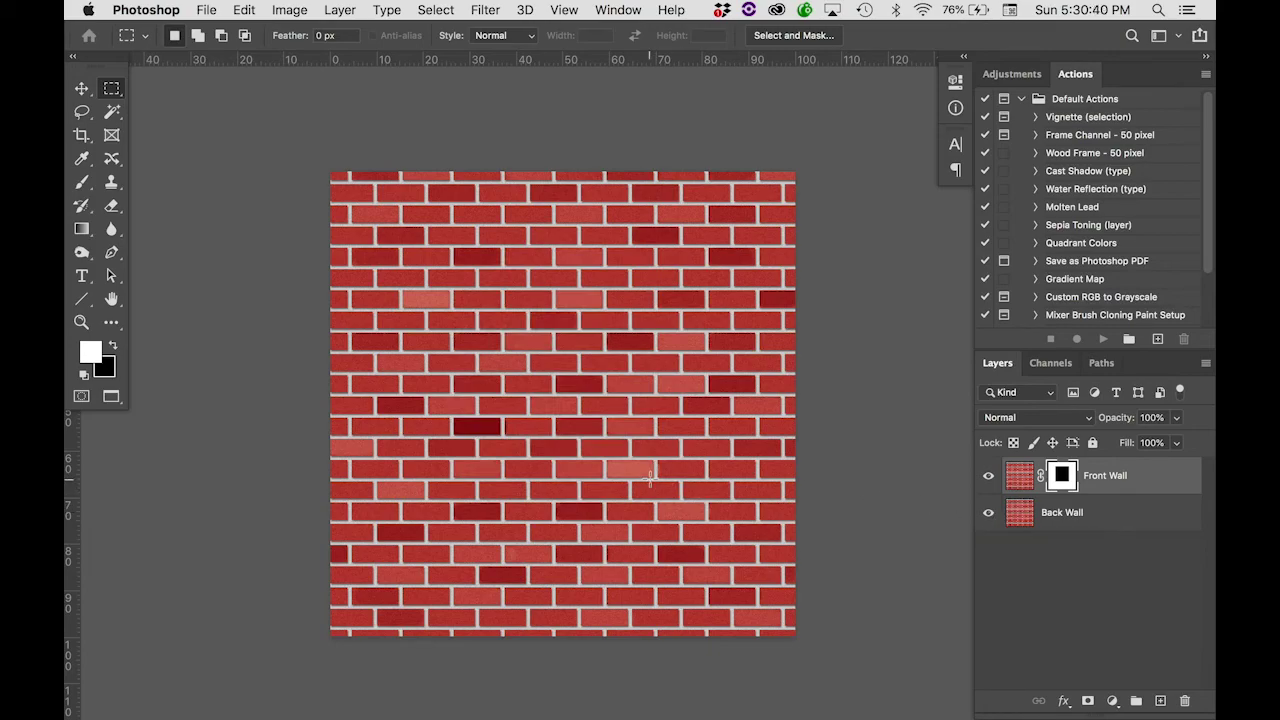
# Try shifting the Back Wall layer behind the opening, and return it to its original alignment.
pyautogui.press('v')
pyautogui.moveTo(572, 399); pyautogui.dragTo(480, 407)
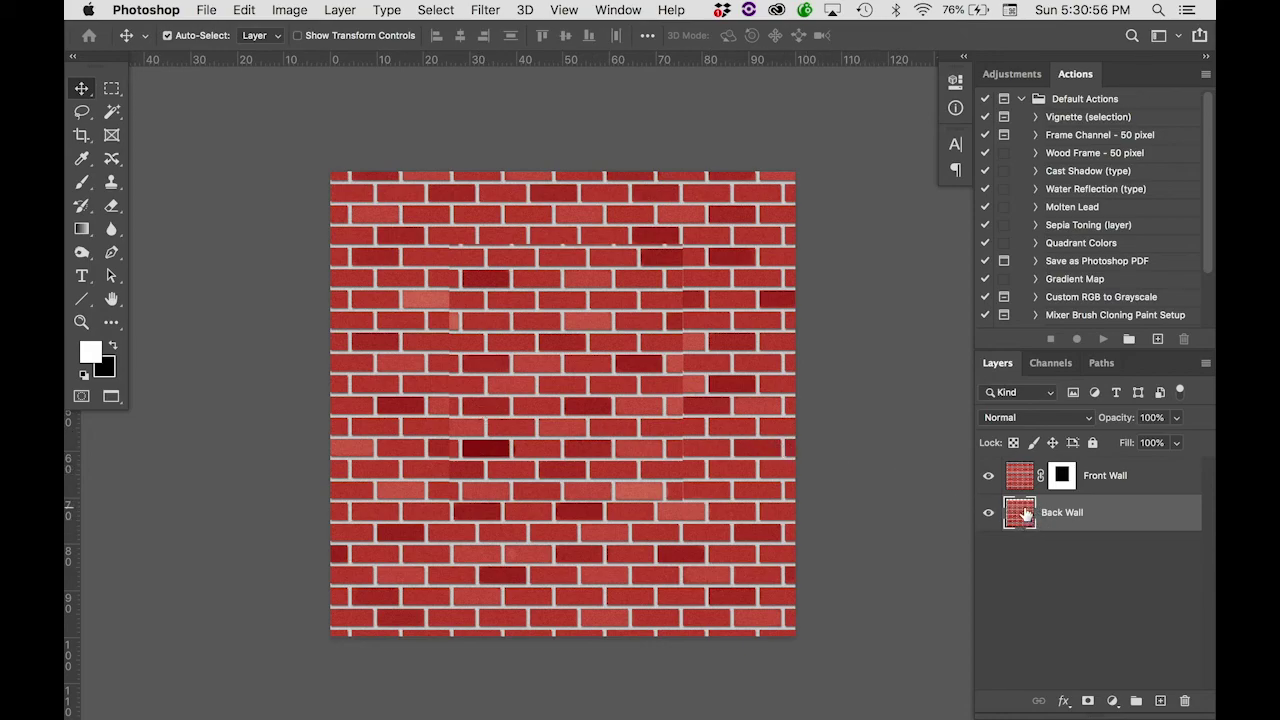
pyautogui.moveTo(591, 409); pyautogui.dragTo(585, 403)
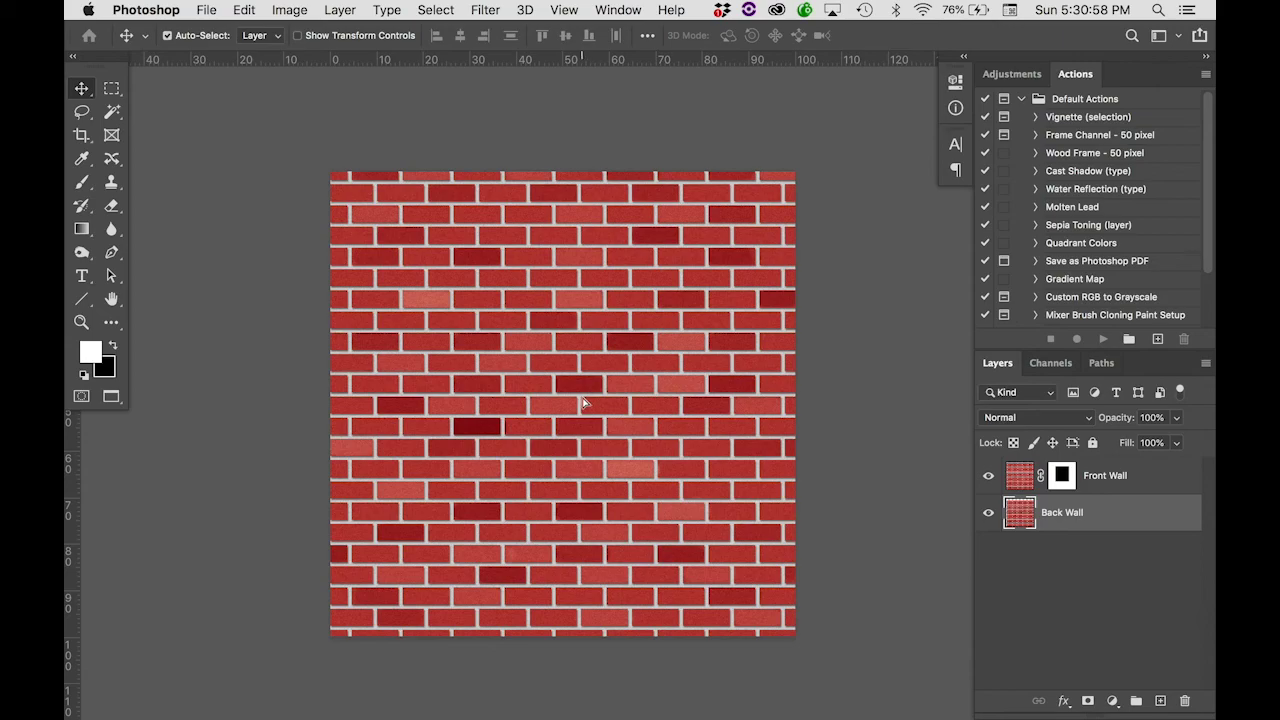
pyautogui.moveTo(615, 700)
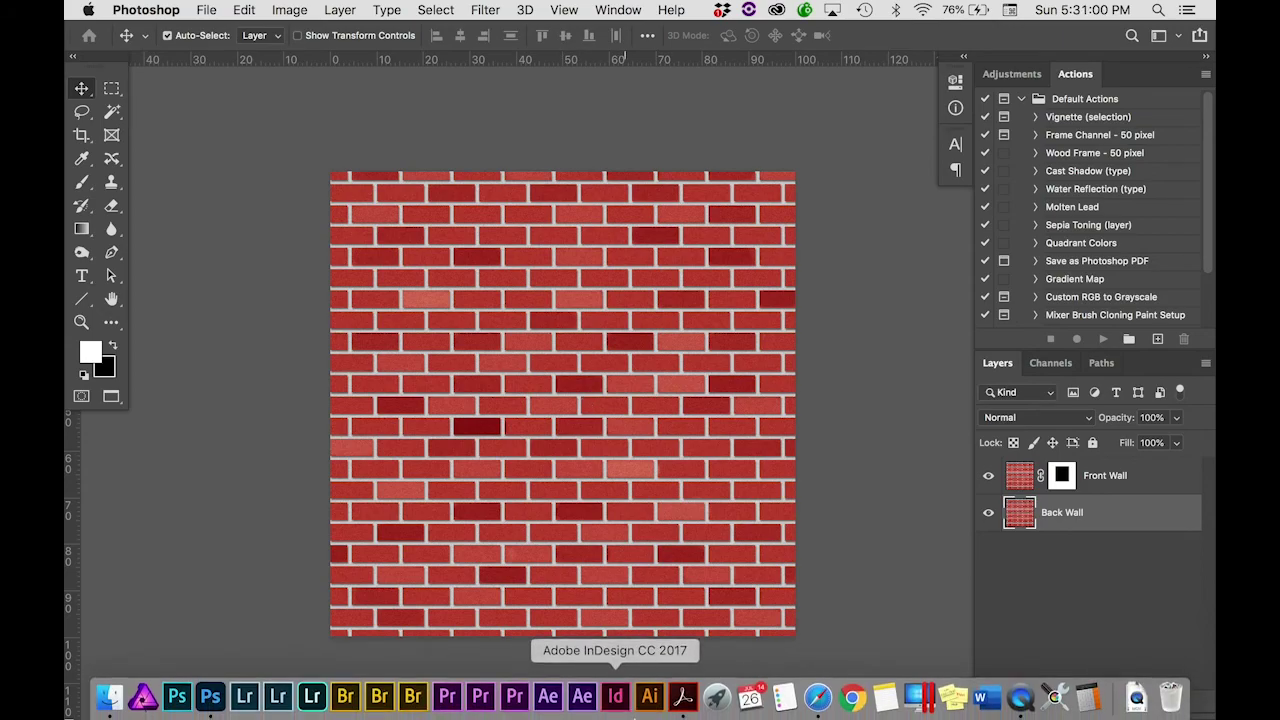
# Switch to Acrobat to examine the finished fireplace reference in the lecture notes, and return to Photoshop.
pyautogui.click(683, 697)
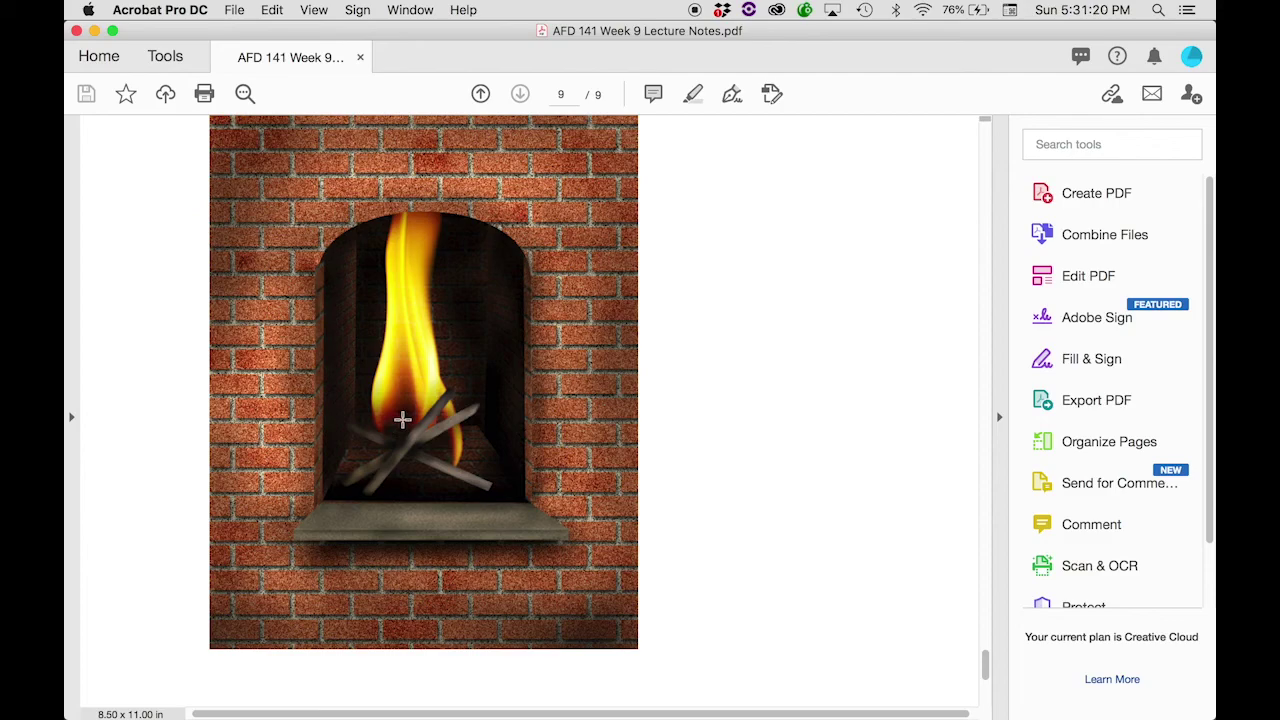
pyautogui.moveTo(480, 705)
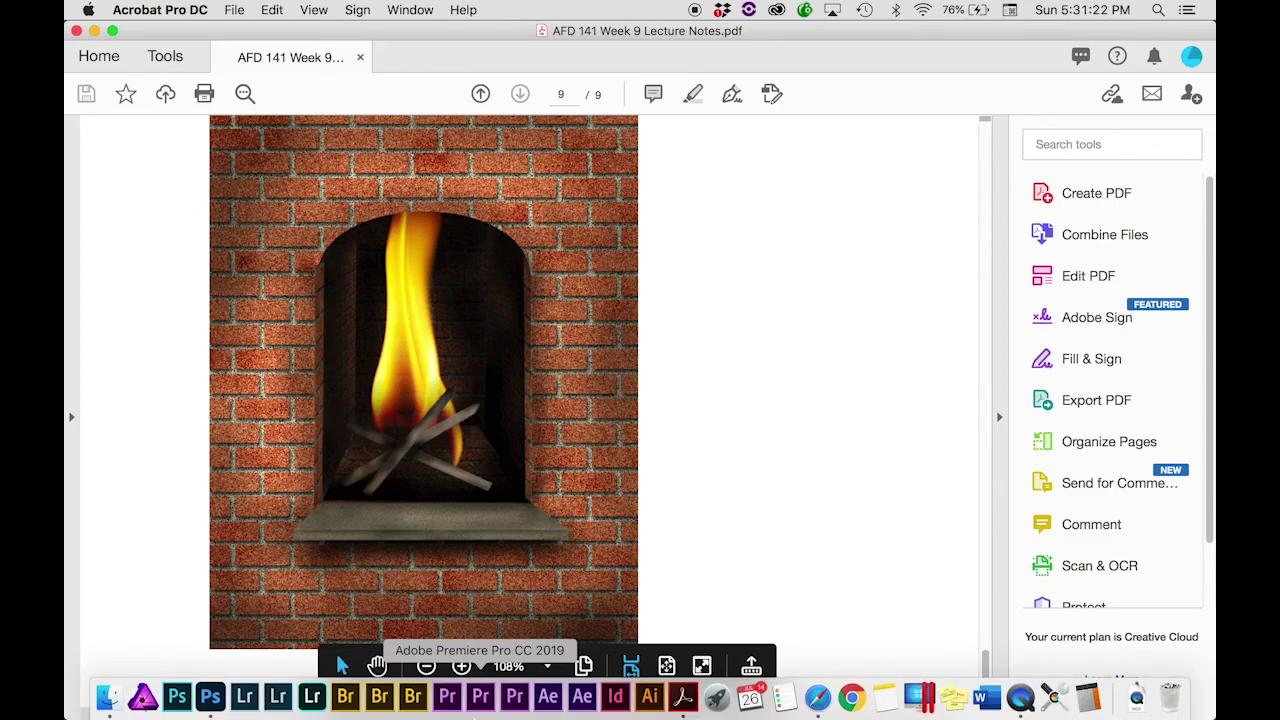
pyautogui.click(218, 703)
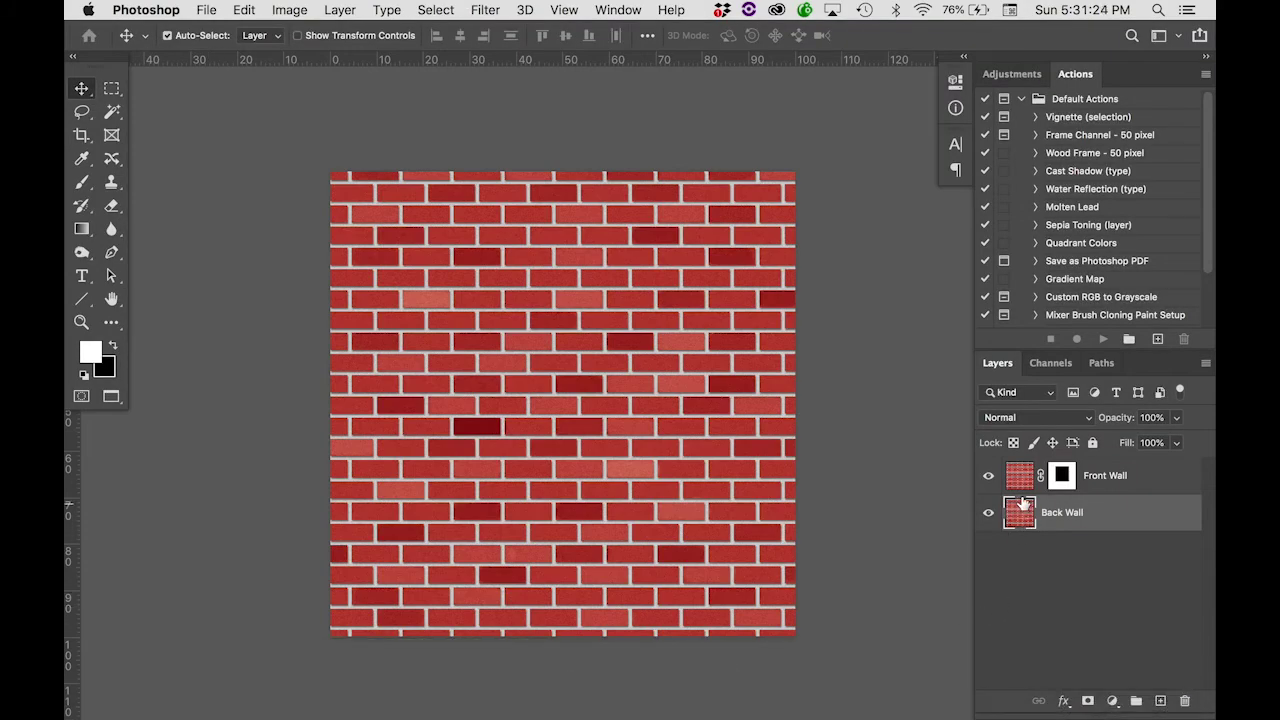
# Duplicate the Back Wall layer and rename the copy Left Inside Wall.
pyautogui.moveTo(1028, 514); pyautogui.dragTo(1160, 701)
pyautogui.doubleClick(1072, 513)
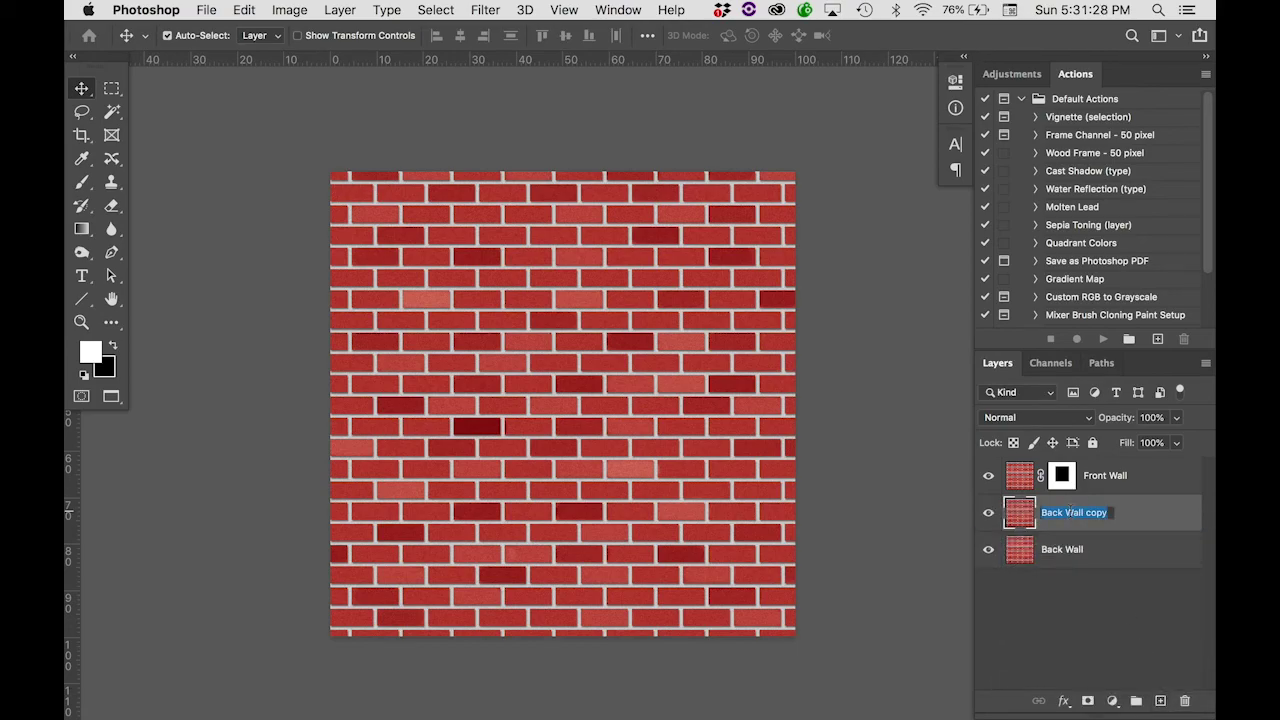
pyautogui.write('Left Inside Wall')
pyautogui.press('Return')
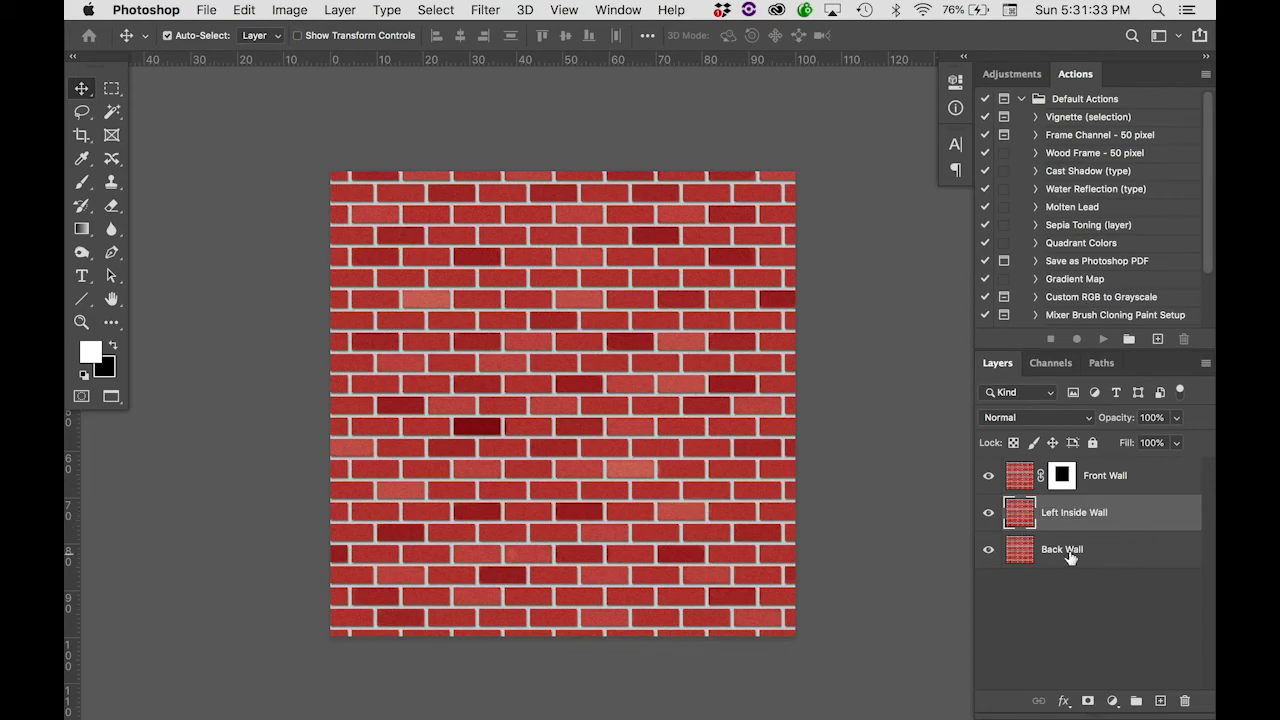
# Hide the Back Wall layer and slide the Left Inside Wall layer right until its left edge is near the opening's left side.
pyautogui.click(988, 549)
pyautogui.moveTo(480, 389); pyautogui.dragTo(793, 383)
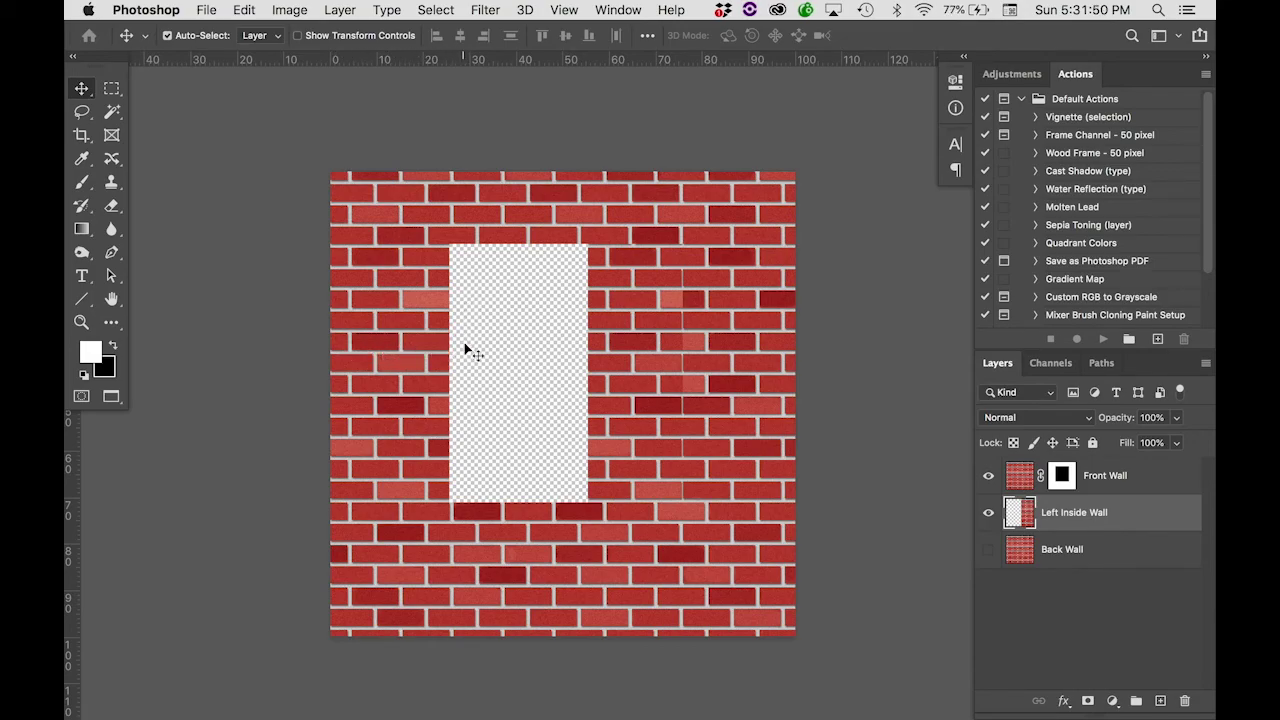
pyautogui.moveTo(632, 341); pyautogui.dragTo(498, 341)
# Close the remaining gap by aligning the Left Inside Wall's left edge with the left edge of the opening.
pyautogui.press('super+equal')
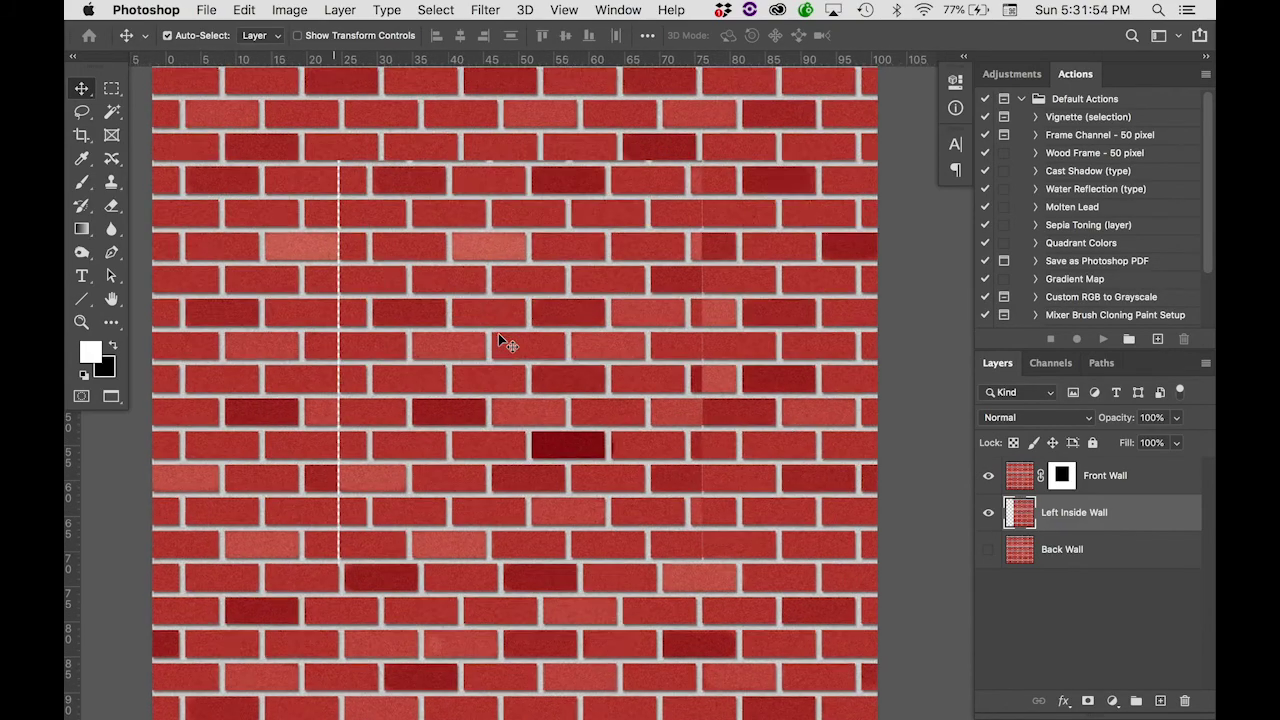
pyautogui.press('super+equal')
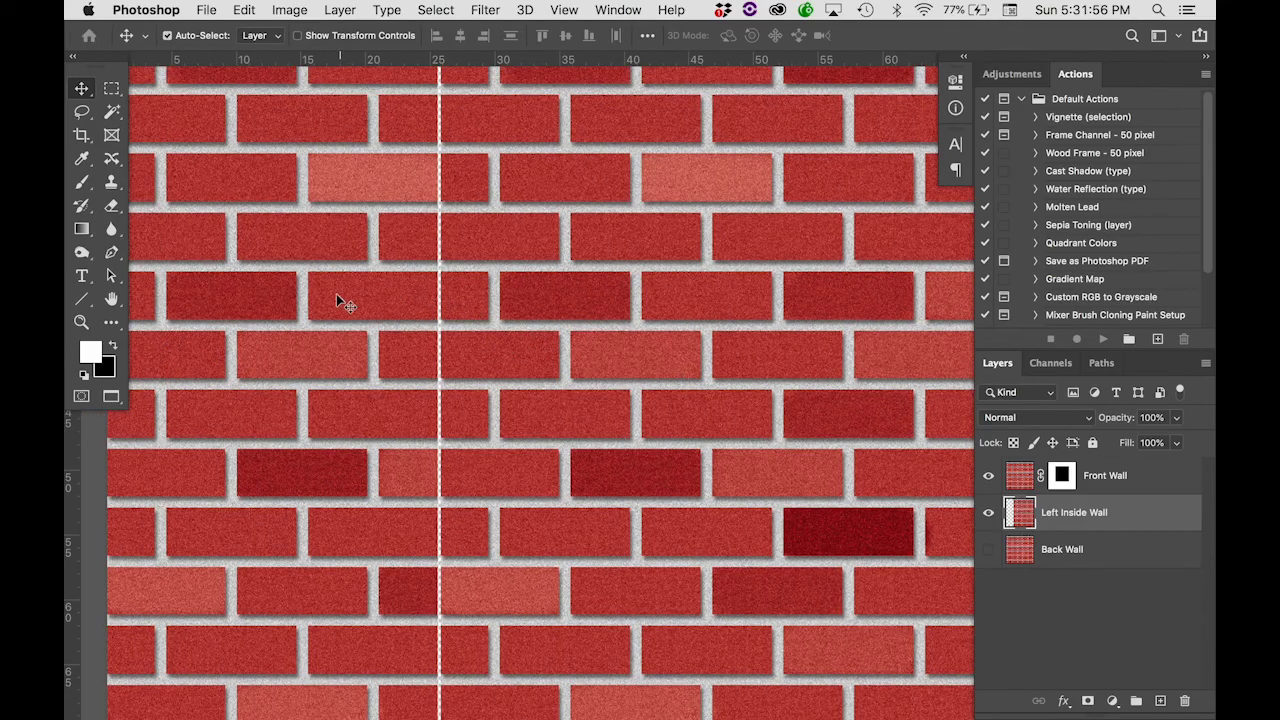
pyautogui.moveTo(454, 288)
pyautogui.mouseDown()
pyautogui.moveTo(474, 290)
pyautogui.moveTo(451, 291)
pyautogui.mouseUp()
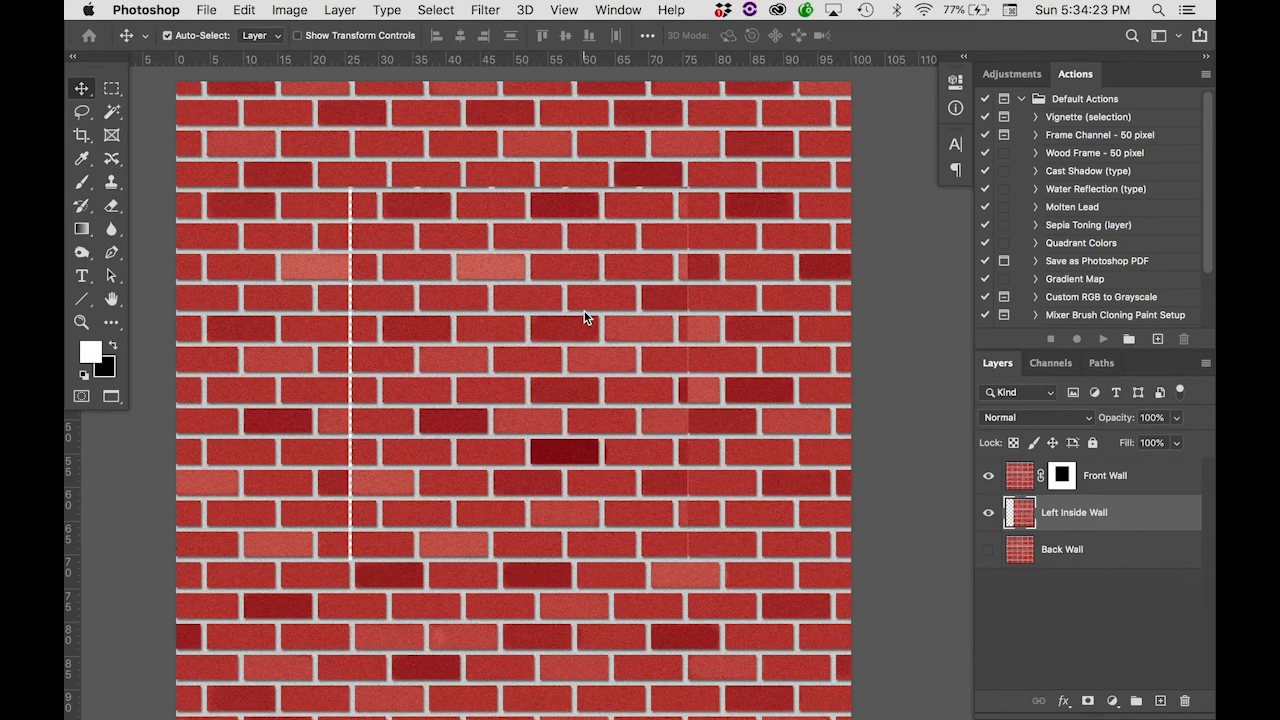
pyautogui.keyDown('alt'); pyautogui.scroll(8, 343, 307); pyautogui.keyUp('alt')
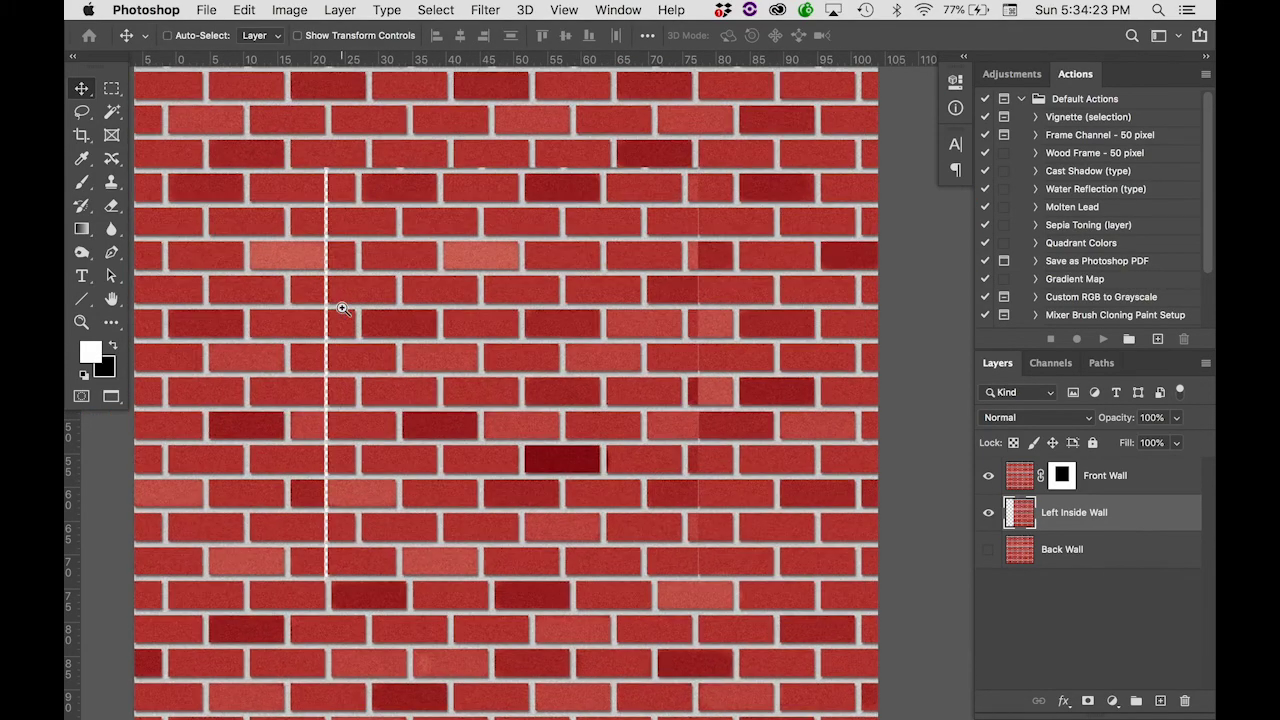
pyautogui.keyDown('alt'); pyautogui.scroll(-1, 777, 400); pyautogui.keyUp('alt')
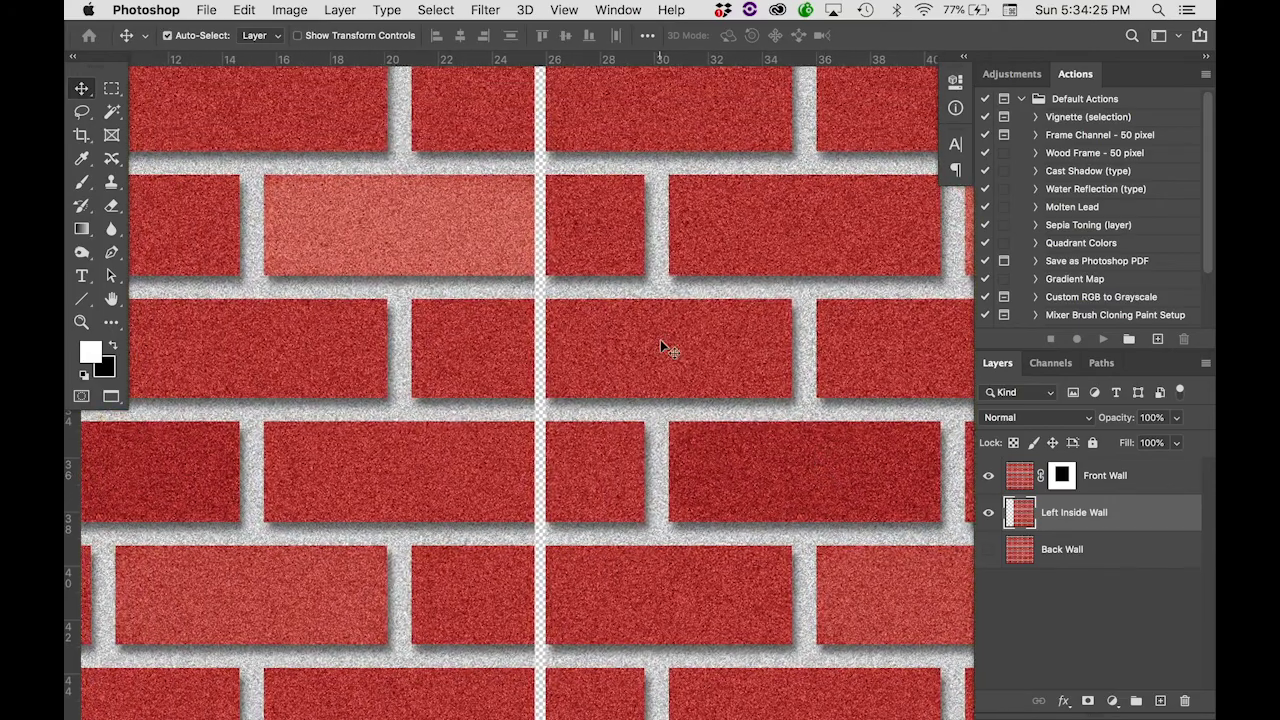
pyautogui.moveTo(663, 346); pyautogui.dragTo(652, 346)
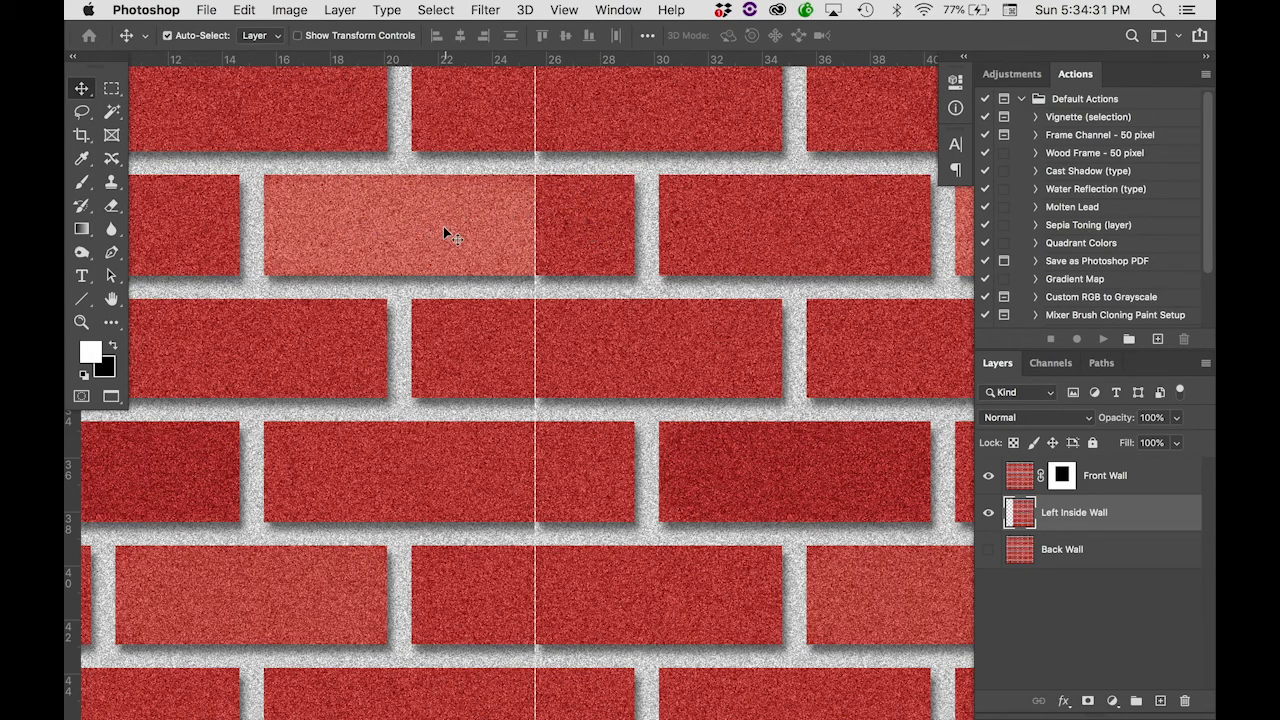
pyautogui.keyDown('alt'); pyautogui.click(575, 226); pyautogui.keyUp('alt')
pyautogui.keyDown('alt'); pyautogui.click(575, 226); pyautogui.keyUp('alt')
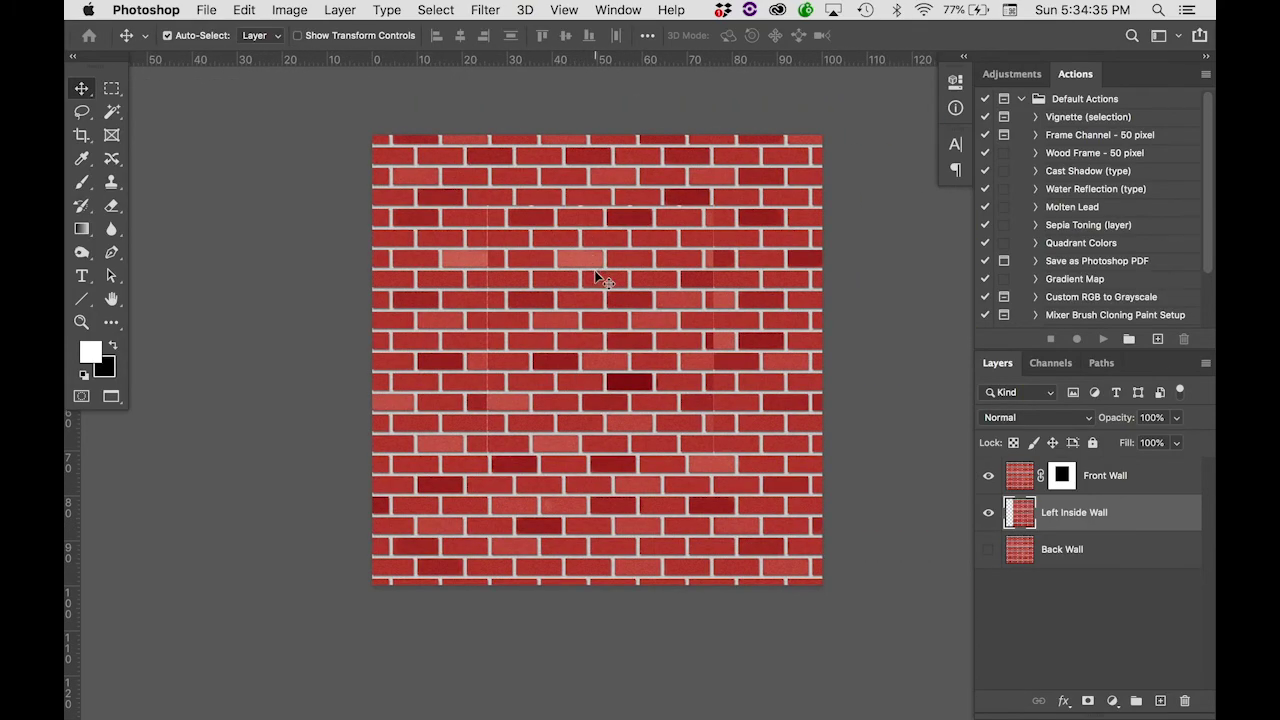
# Apply a Perspective transform to the Left Inside Wall, narrowing its right edge to a vertical skew of about 20.58°.
pyautogui.click(250, 10)
pyautogui.moveTo(300, 427)
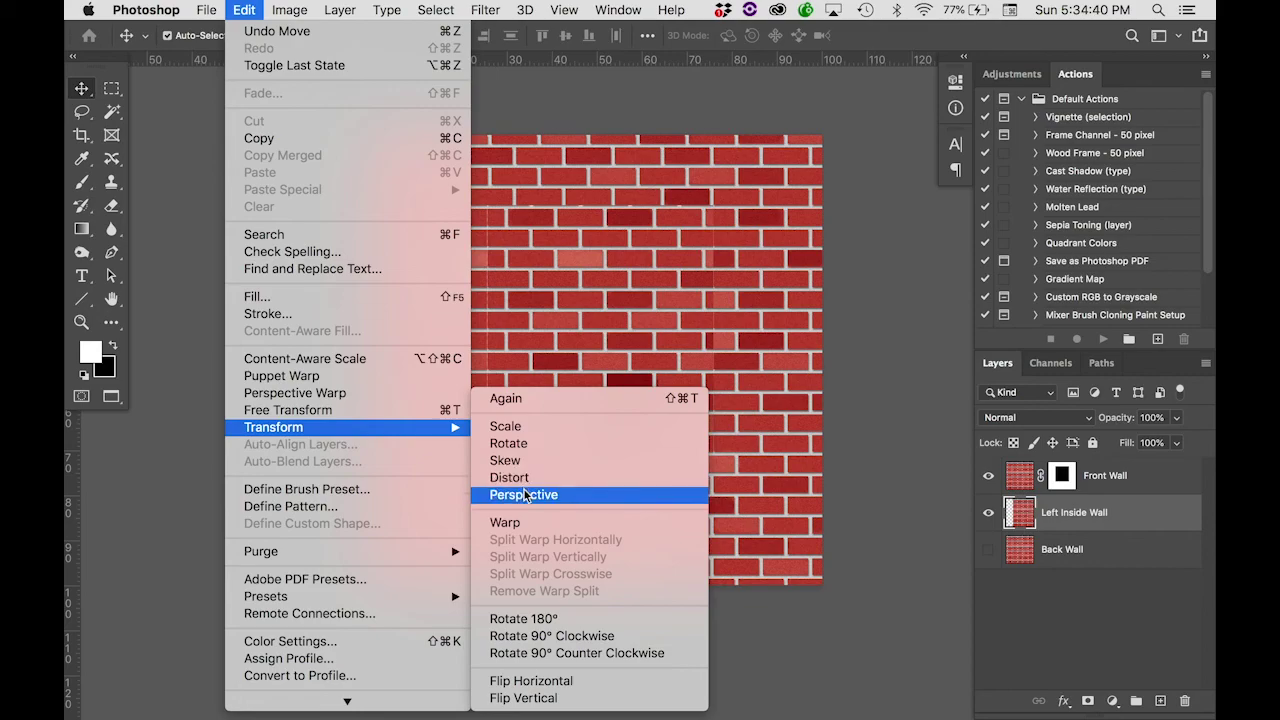
pyautogui.click(523, 494)
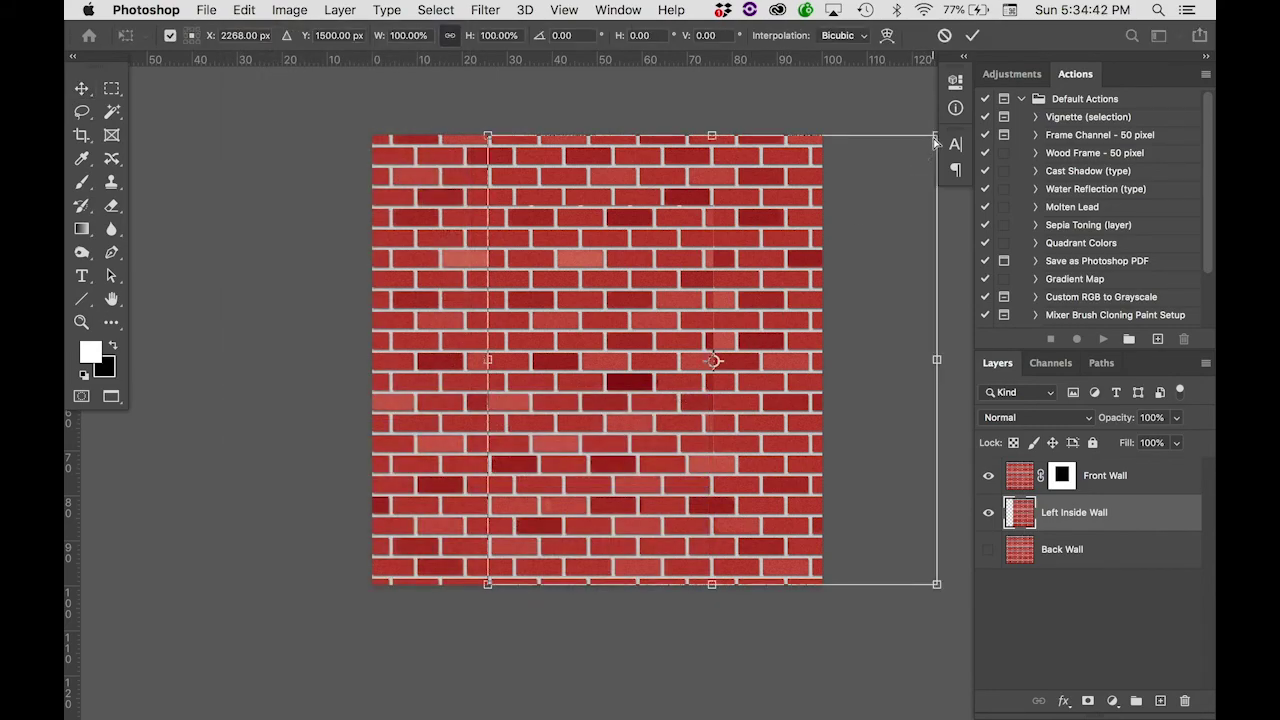
pyautogui.moveTo(935, 143); pyautogui.dragTo(936, 264)
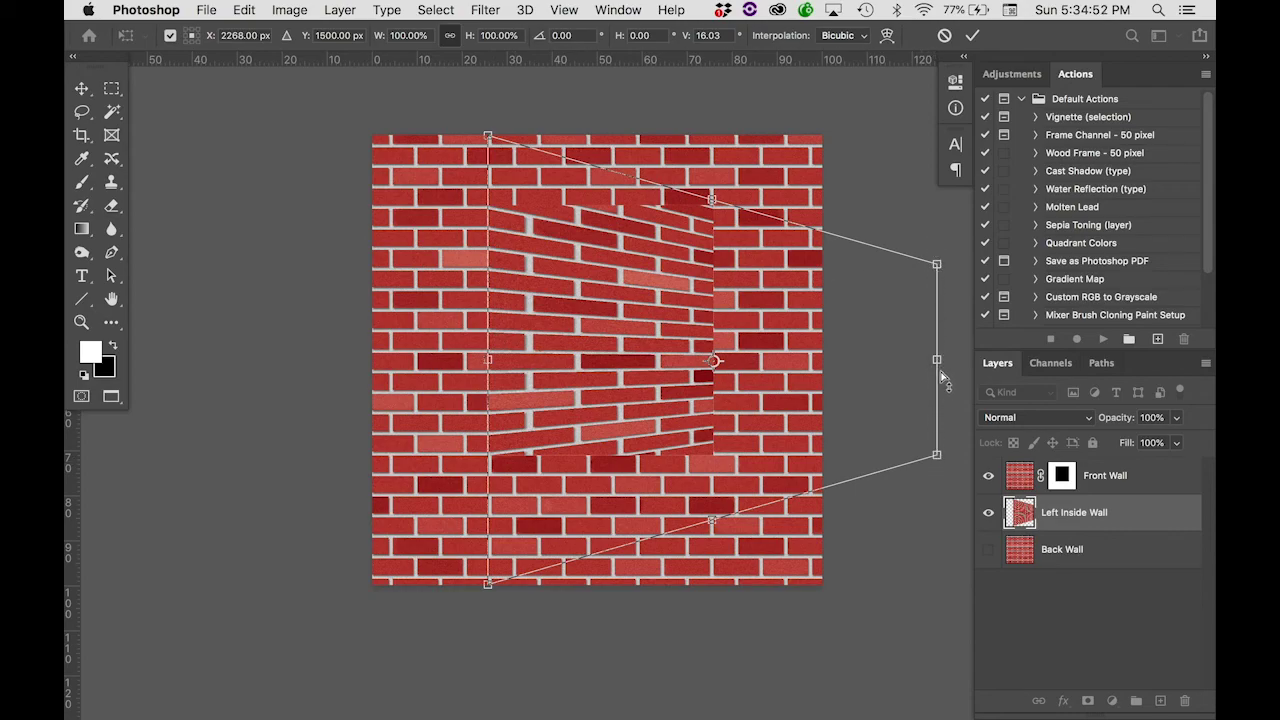
pyautogui.moveTo(937, 265); pyautogui.dragTo(929, 311)
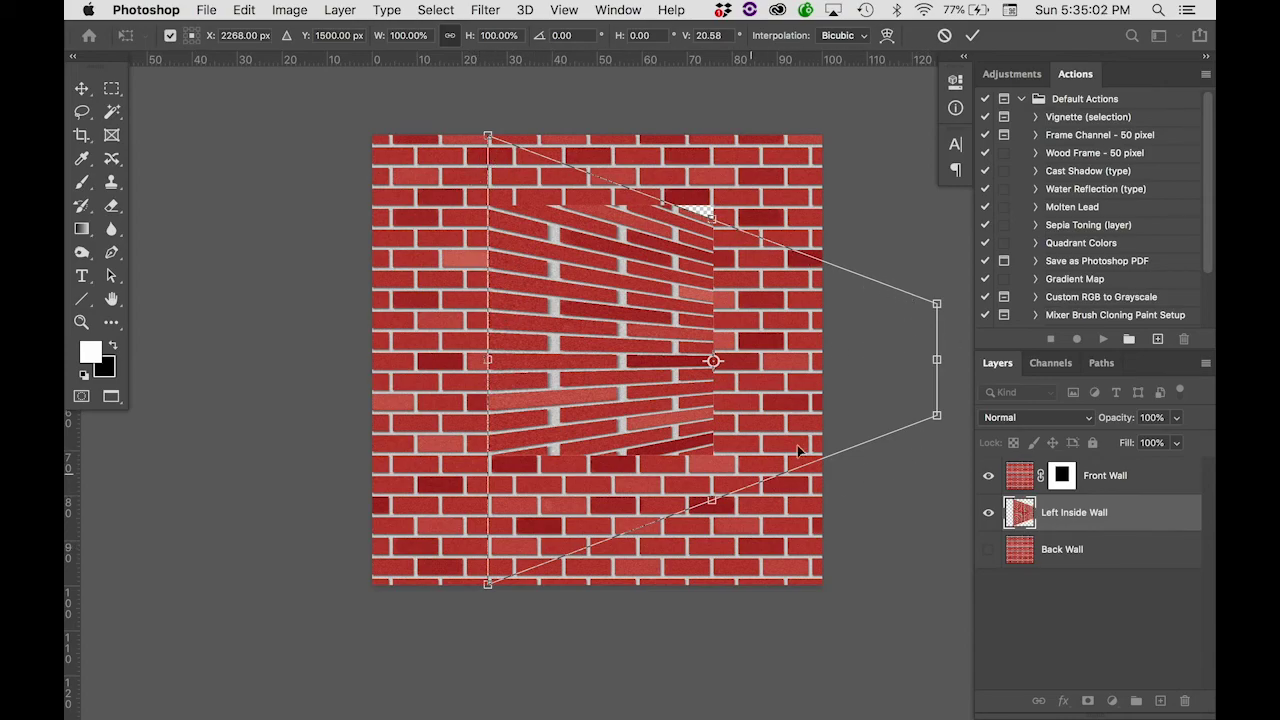
# Scale the Left Inside Wall horizontally to about 18.63% width, keeping its left edge in place.
pyautogui.rightClick(617, 352)
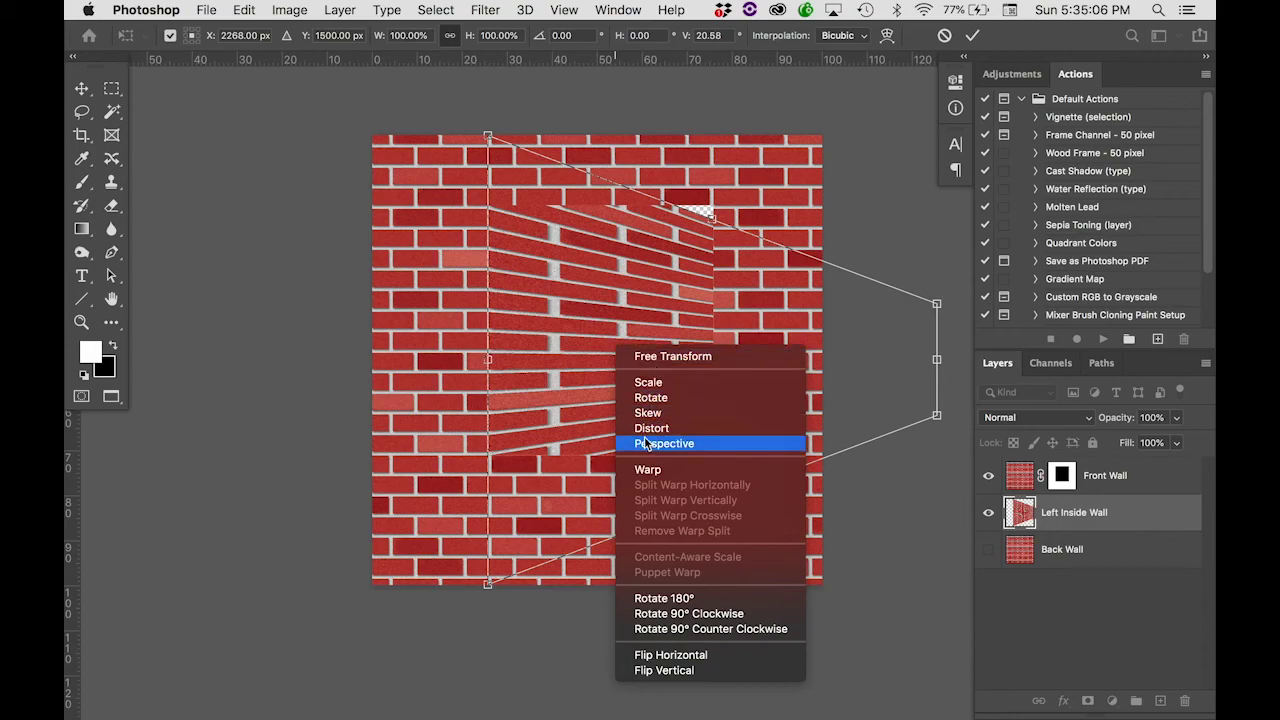
pyautogui.click(594, 296)
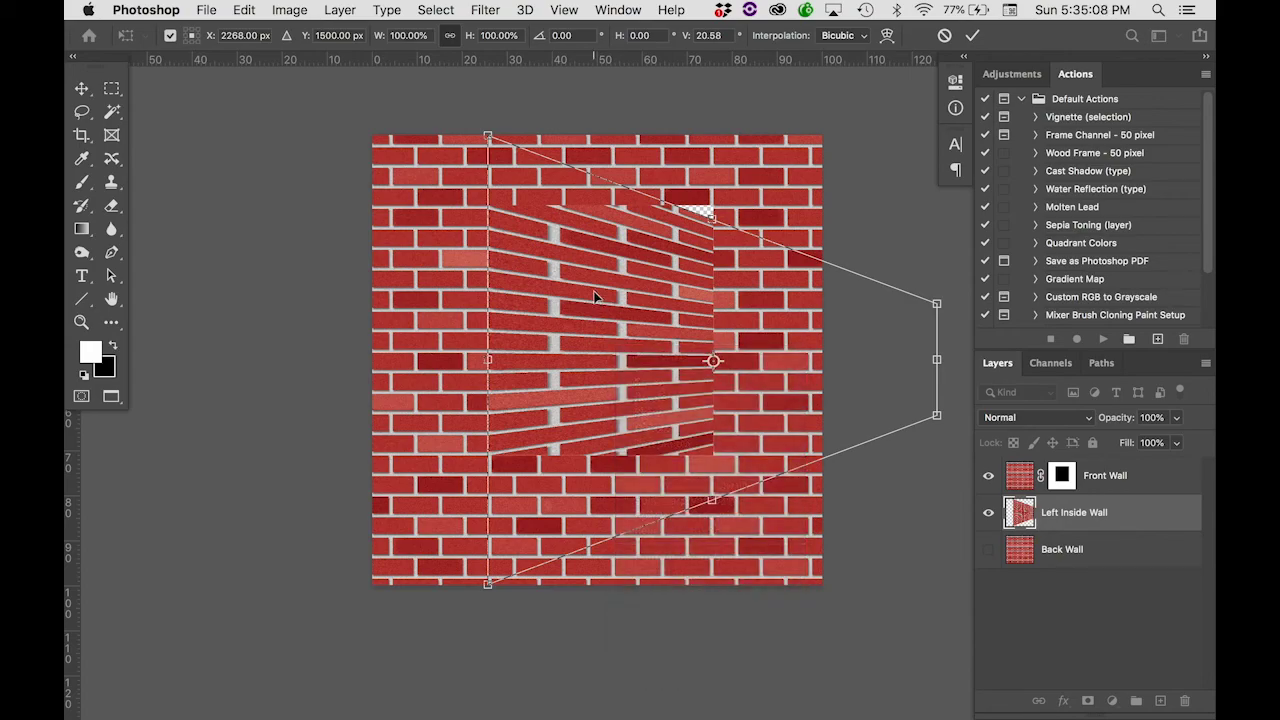
pyautogui.click(247, 10)
pyautogui.moveTo(300, 427)
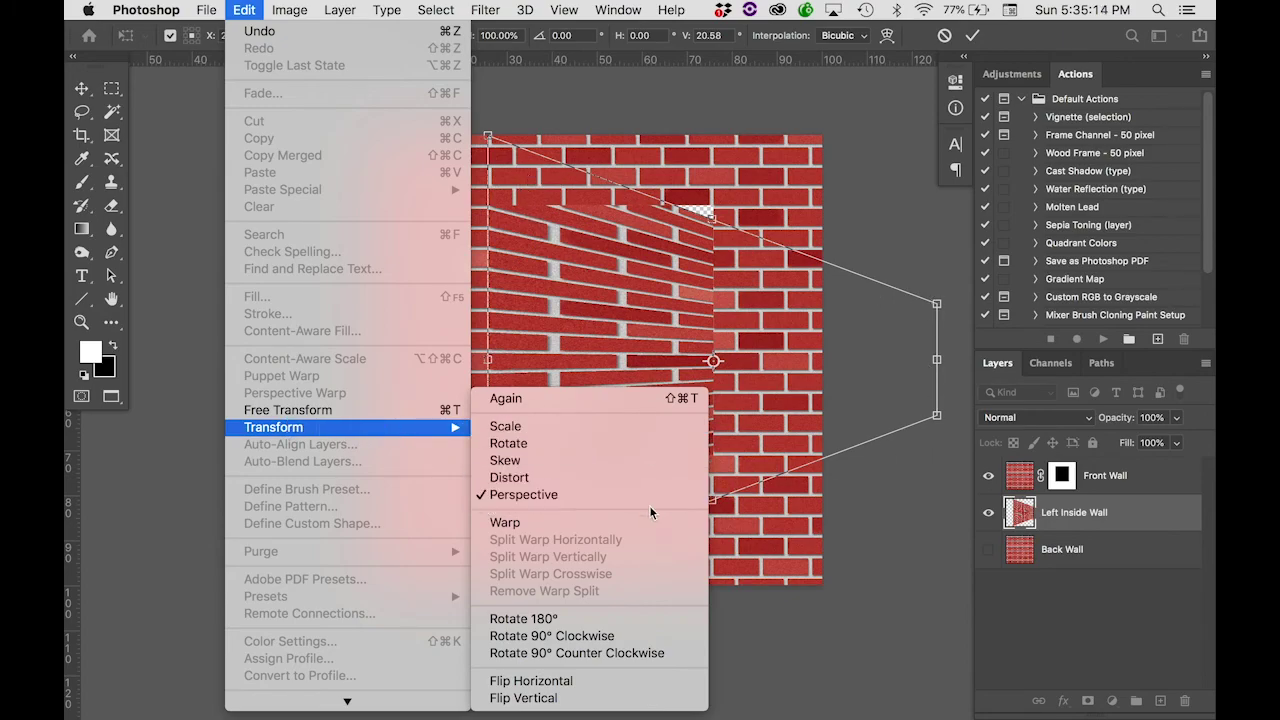
pyautogui.click(505, 427)
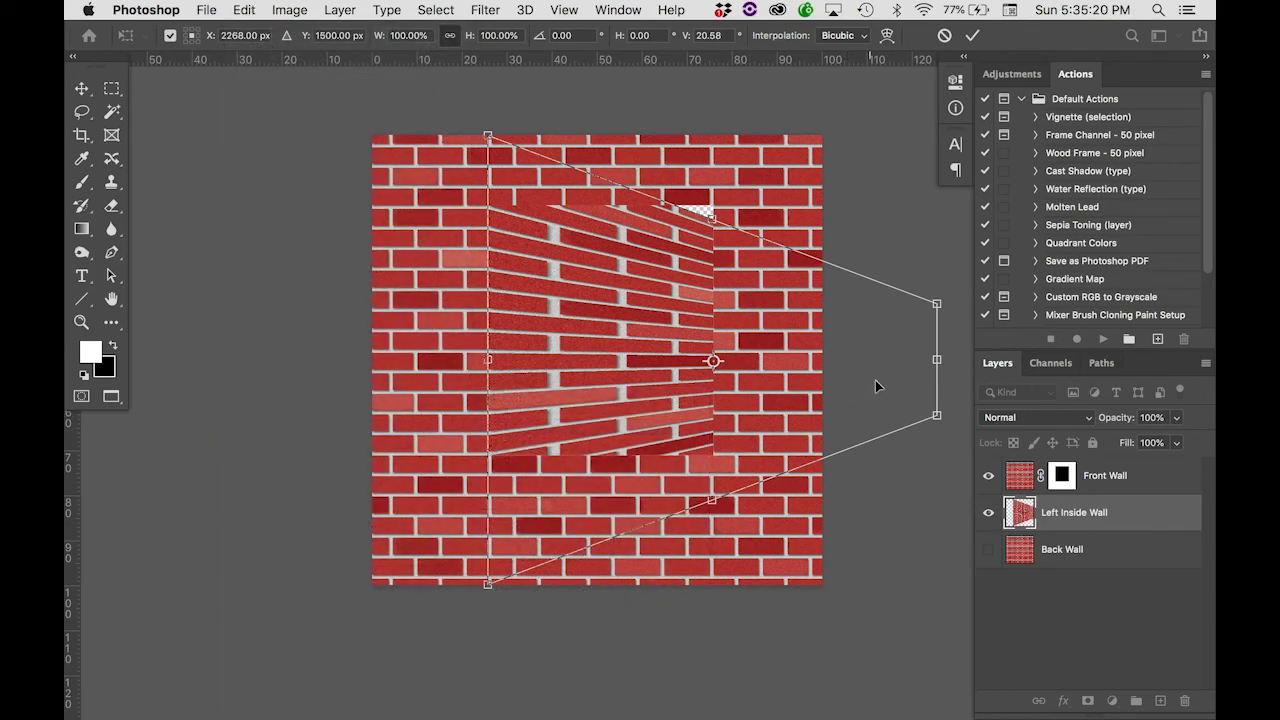
pyautogui.moveTo(936, 360); pyautogui.dragTo(569, 370)
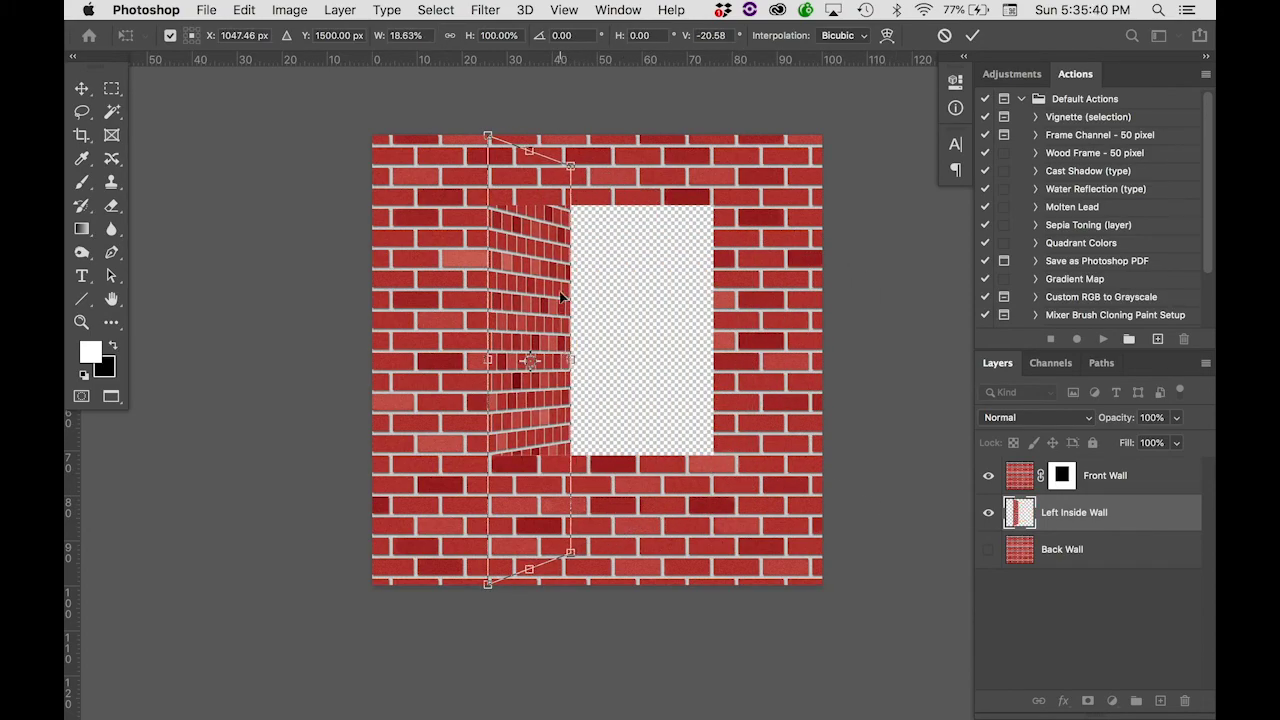
# Steepen the Left Inside Wall's perspective to a vertical skew of about -45.09° and apply the transform.
pyautogui.rightClick(554, 270)
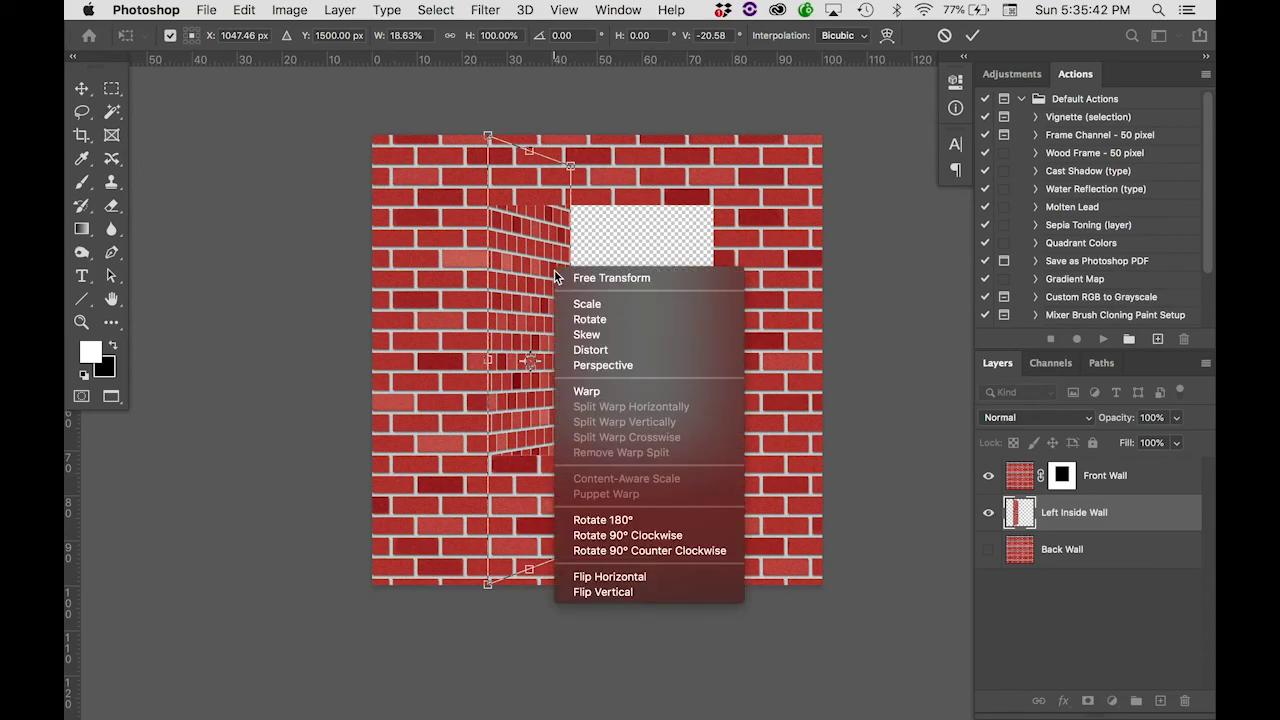
pyautogui.click(610, 366)
pyautogui.moveTo(571, 172); pyautogui.dragTo(565, 227)
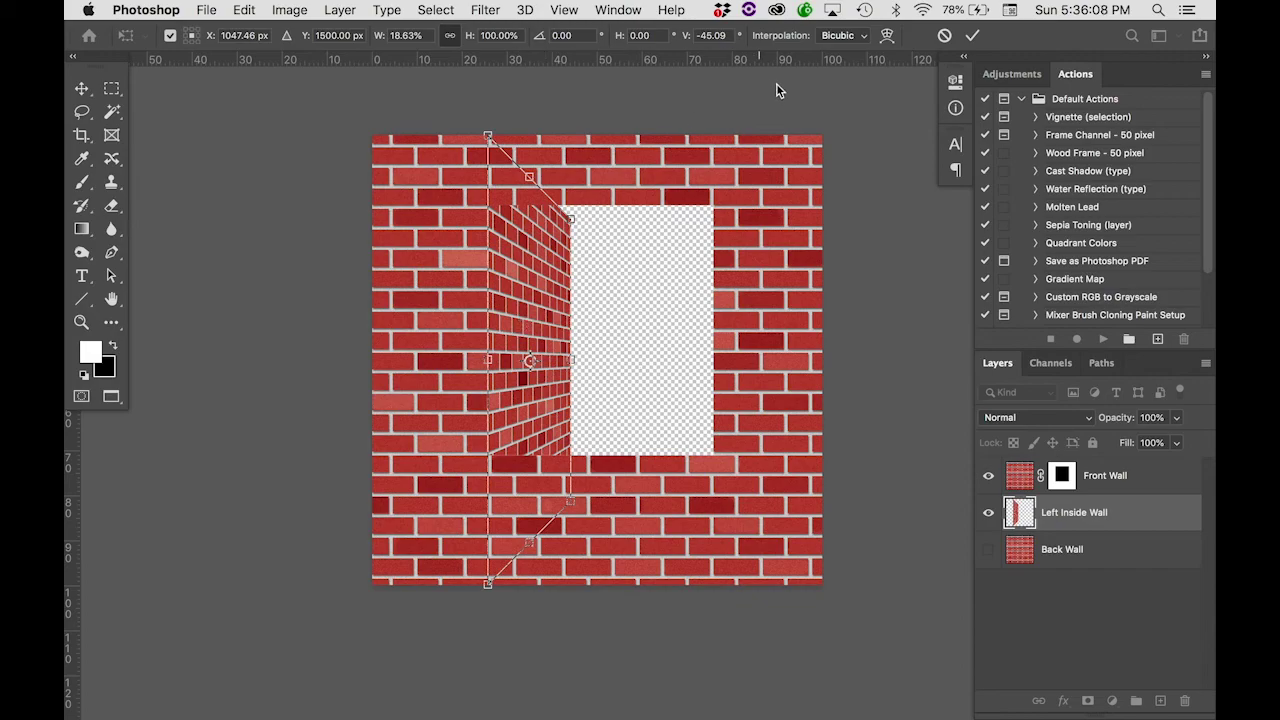
pyautogui.click(970, 37)
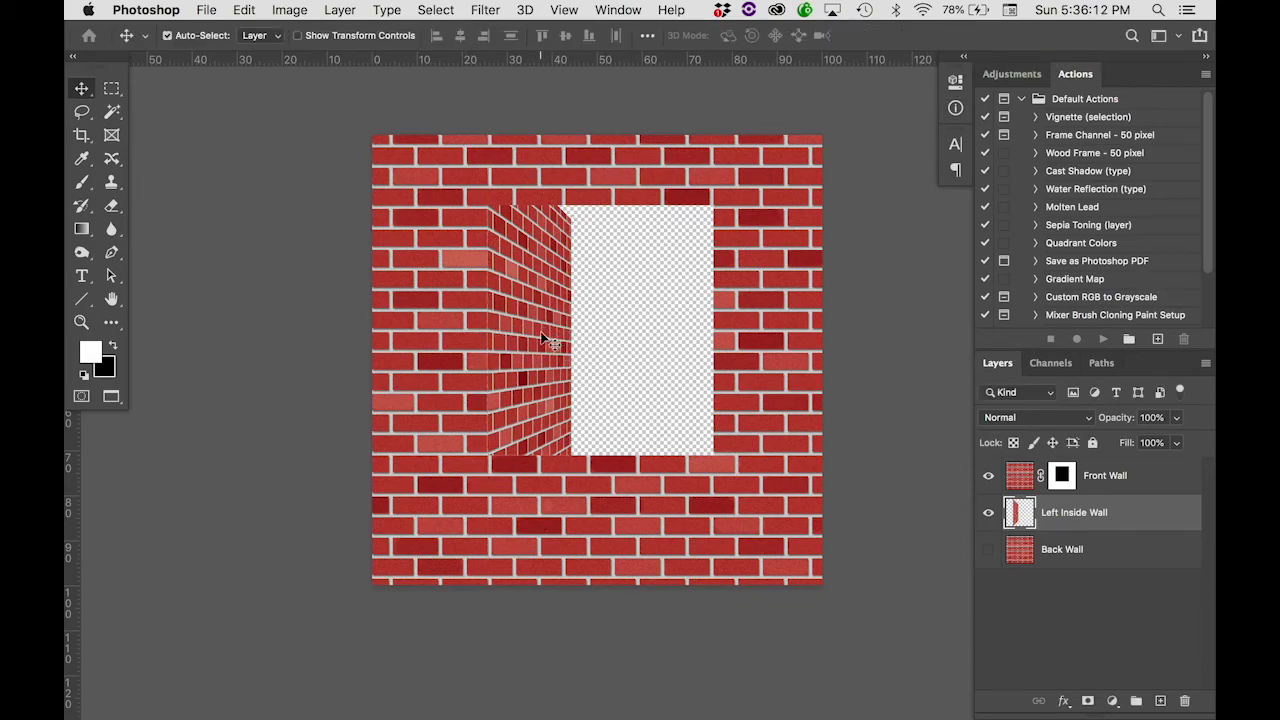
# Show the Back Wall layer and shift it right and down behind the opening.
pyautogui.click(988, 549)
pyautogui.moveTo(705, 372)
pyautogui.mouseDown()
pyautogui.moveTo(690, 370)
pyautogui.moveTo(694, 385)
pyautogui.mouseUp()
pyautogui.press('super+equal')
pyautogui.press('super+equal')
pyautogui.press('super+equal')
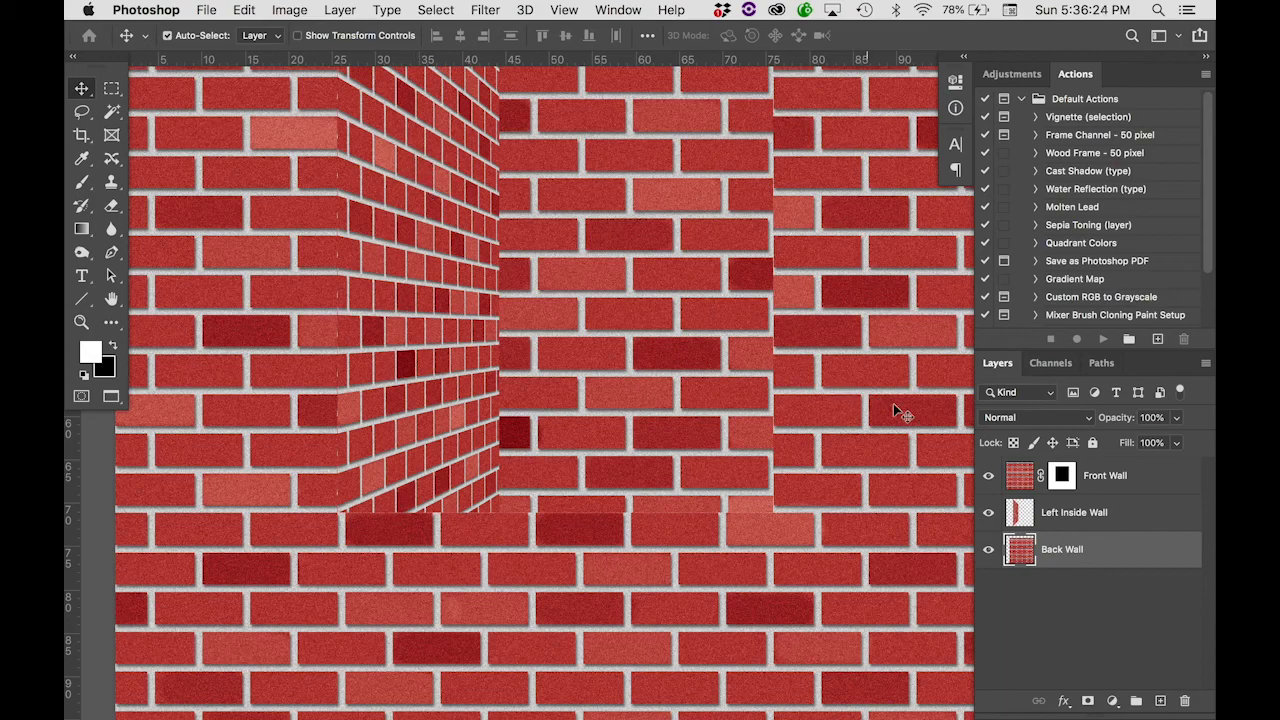
# Delete the right part of the Left Inside Wall with a rectangular selection along a mortar line, and deselect.
pyautogui.click(1078, 512)
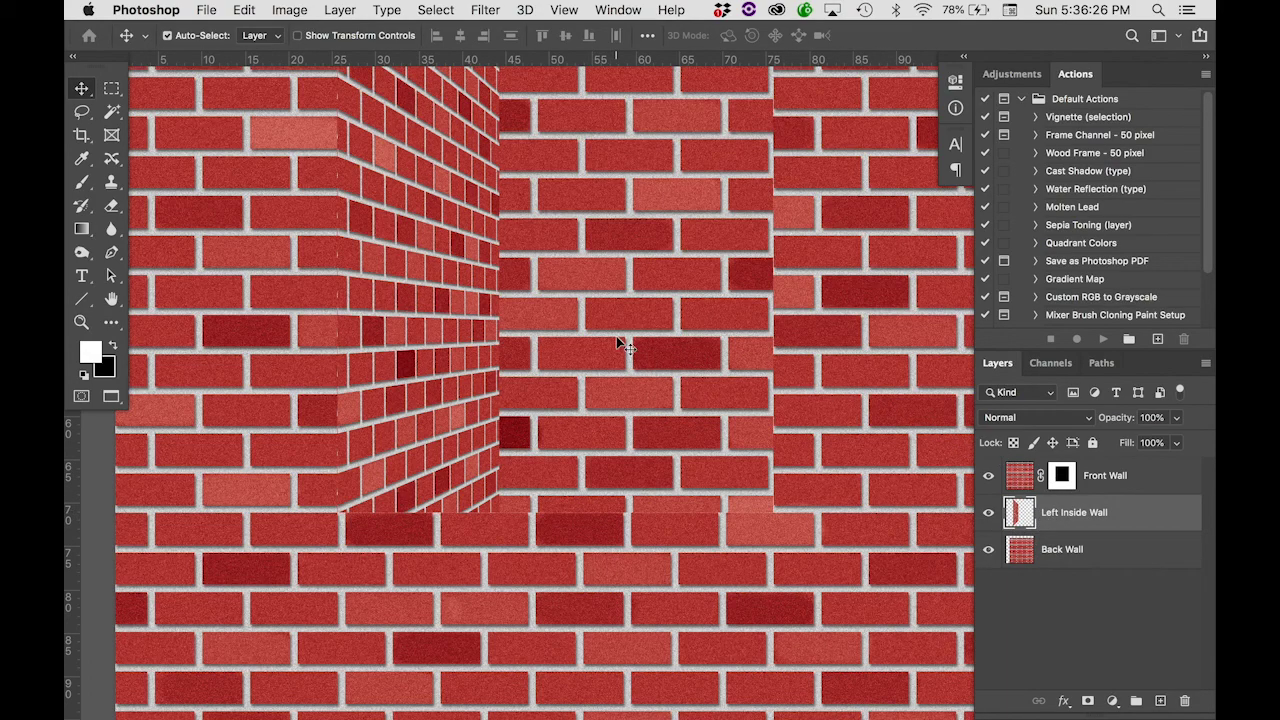
pyautogui.press('m')
pyautogui.keyDown('alt'); pyautogui.scroll(-3, 617, 340); pyautogui.keyUp('alt')
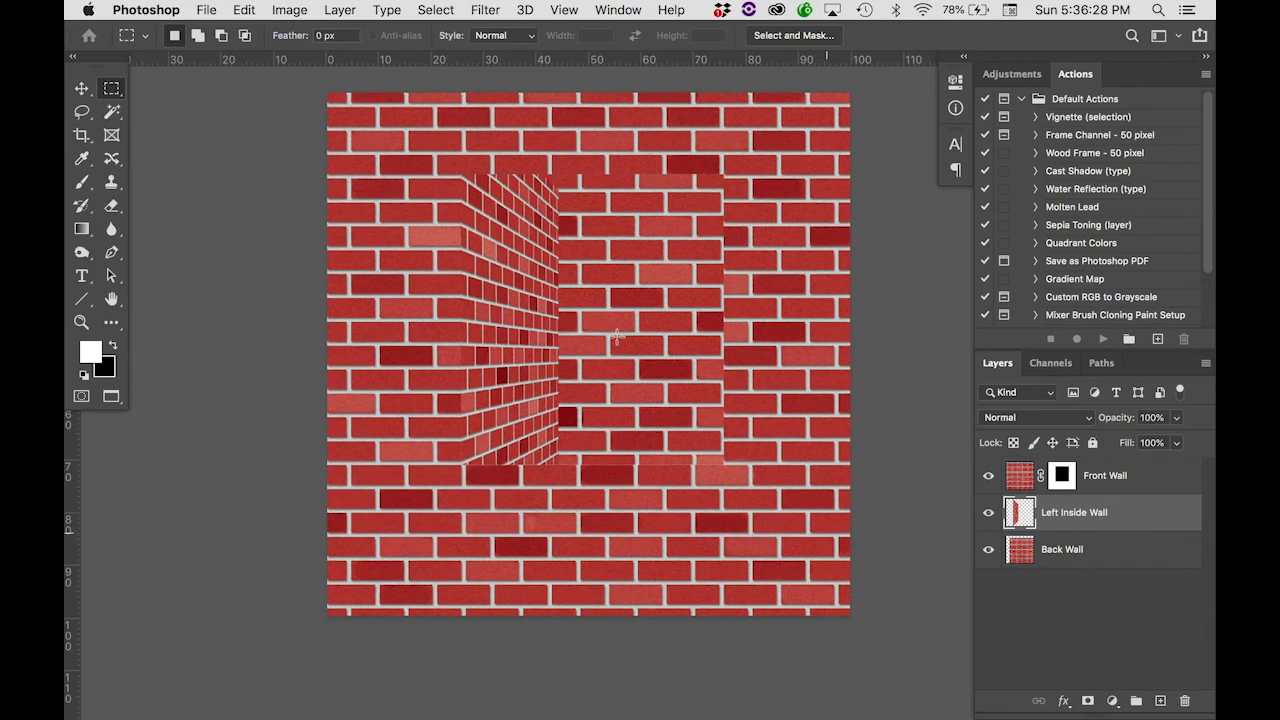
pyautogui.moveTo(577, 339); pyautogui.dragTo(522, 533)
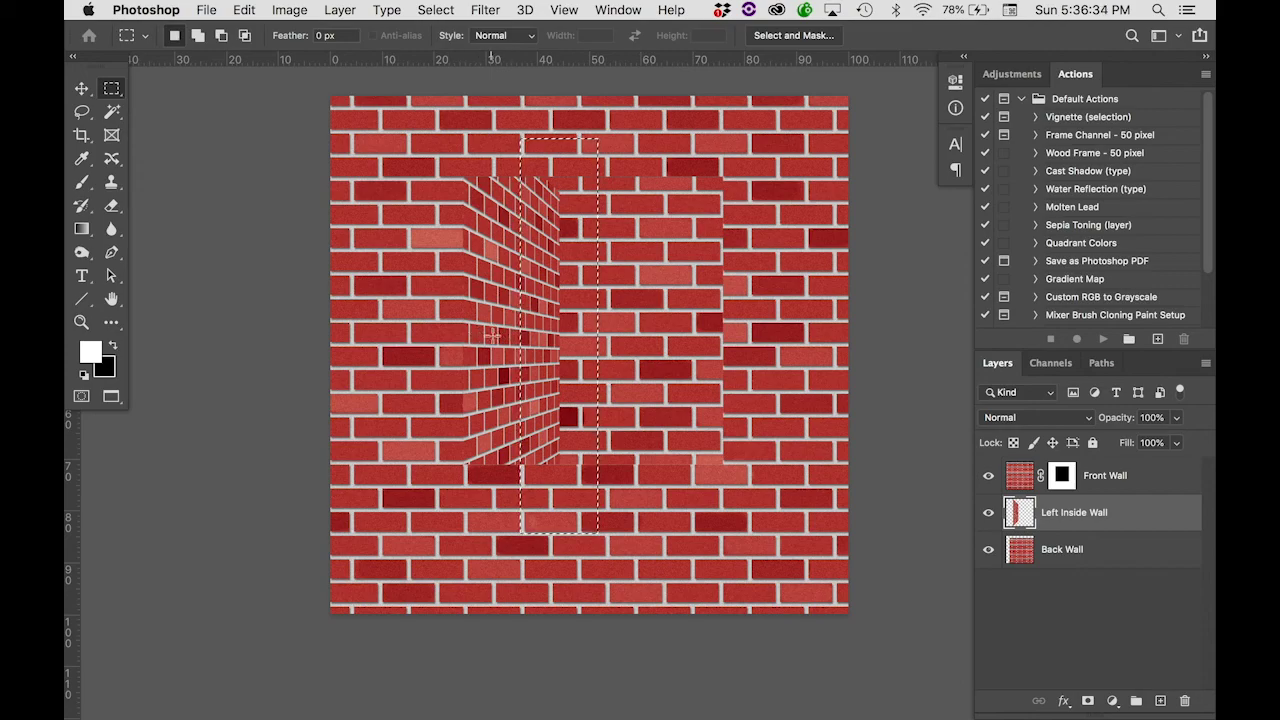
pyautogui.hscroll(-2, 510, 339)
pyautogui.keyDown('alt'); pyautogui.scroll(3, 513, 341); pyautogui.keyUp('alt')
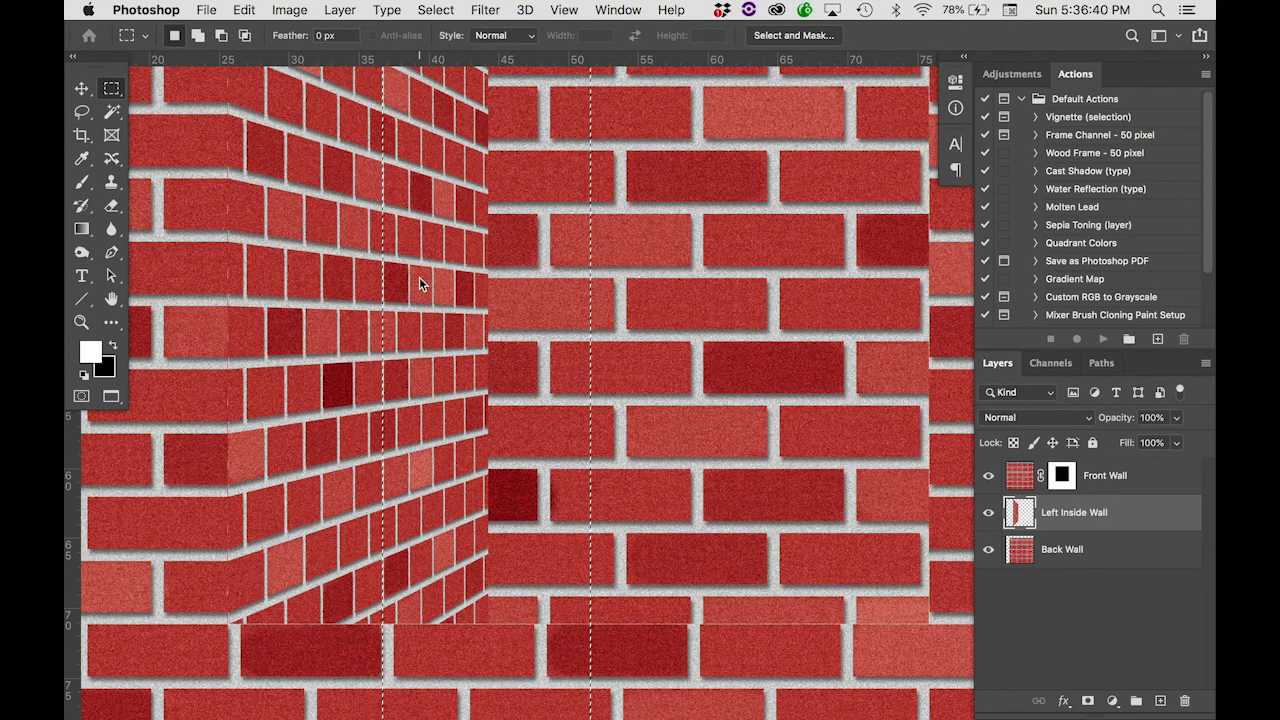
pyautogui.press('Delete')
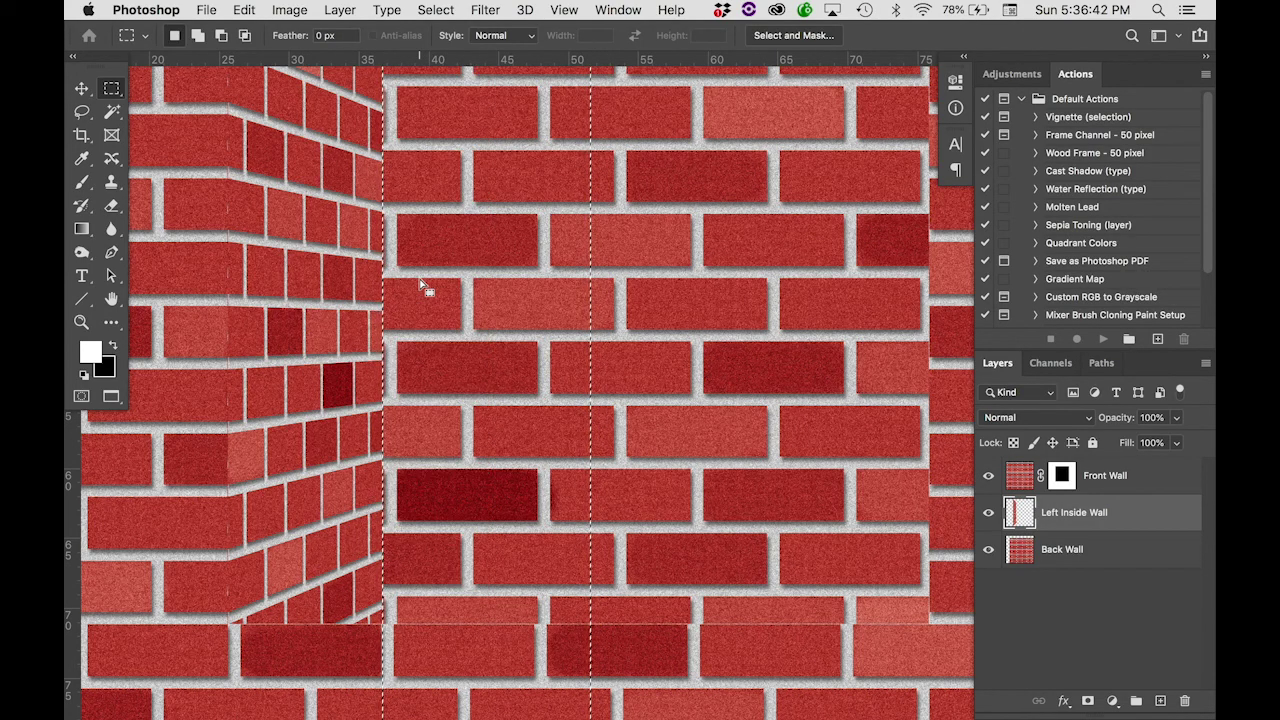
pyautogui.keyDown('alt'); pyautogui.scroll(-1, 419, 279); pyautogui.keyUp('alt')
pyautogui.press('super+d')
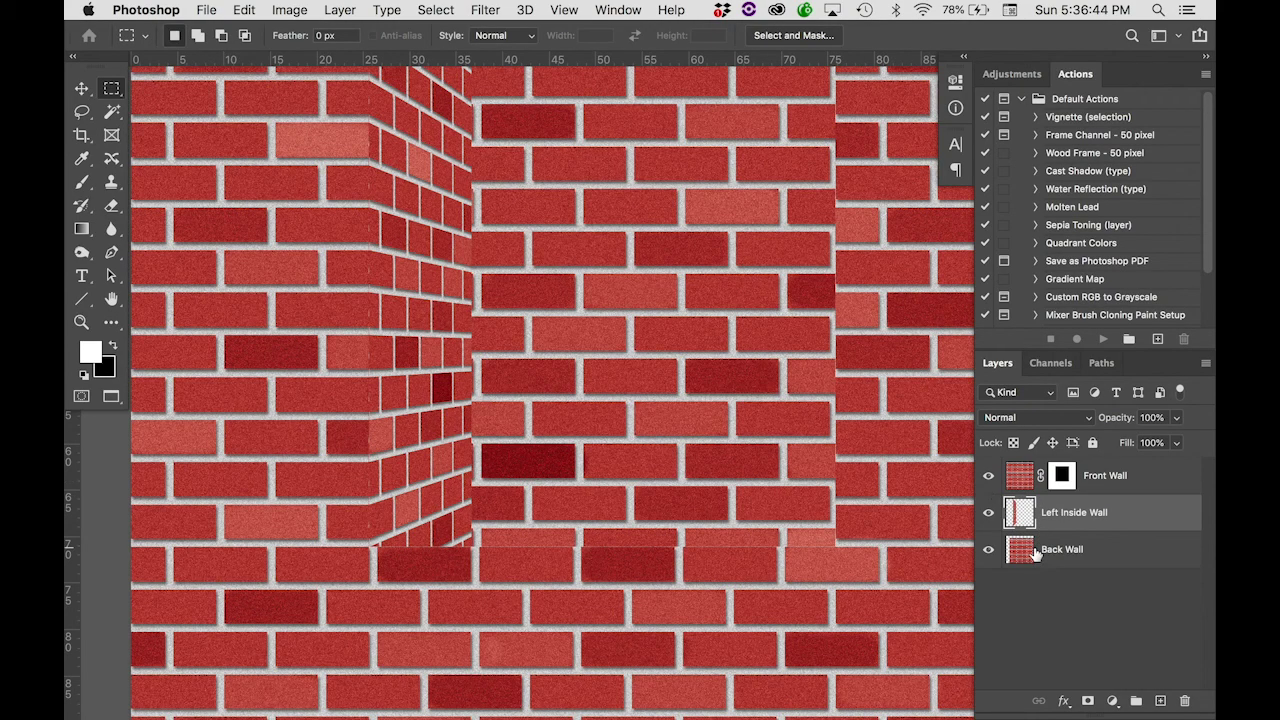
# Scale the Back Wall layer proportionally to about 67% with Free Transform and move it up behind the opening.
pyautogui.click(1030, 549)
pyautogui.keyDown('alt'); pyautogui.scroll(-1, 626, 384); pyautogui.keyUp('alt')
pyautogui.keyDown('alt'); pyautogui.scroll(-1, 626, 384); pyautogui.keyUp('alt')
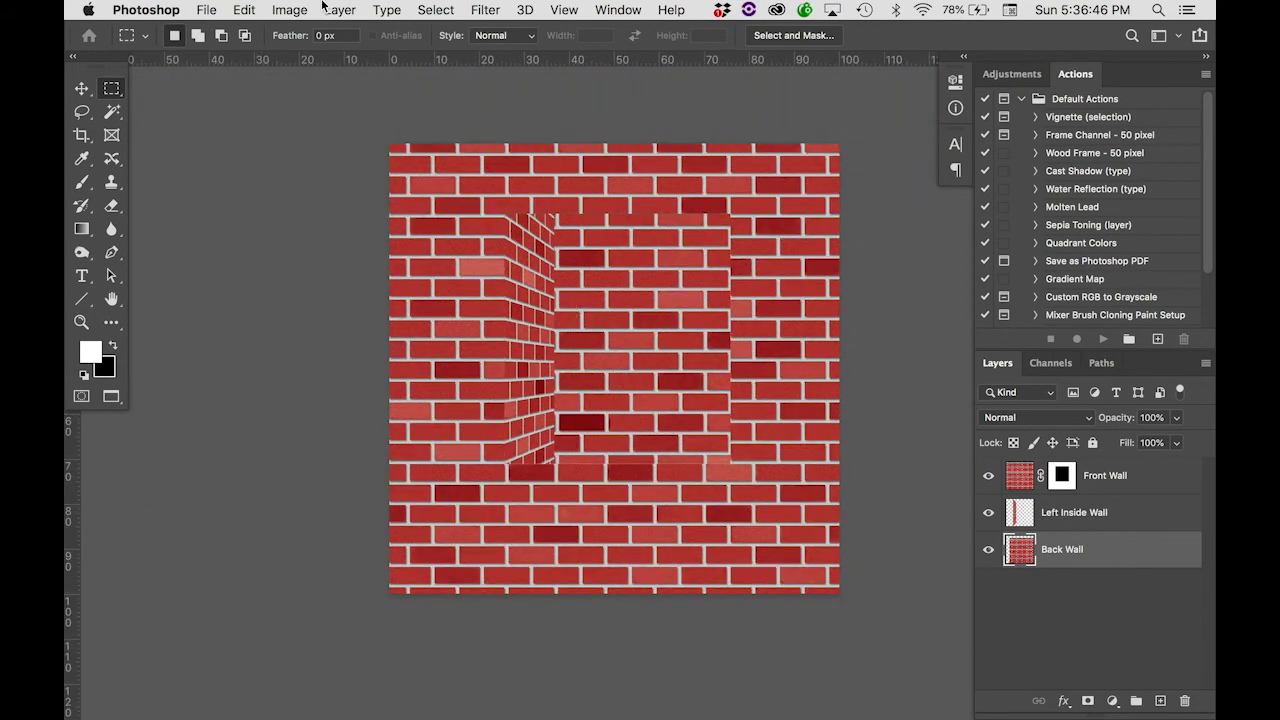
pyautogui.click(244, 9)
pyautogui.moveTo(291, 427)
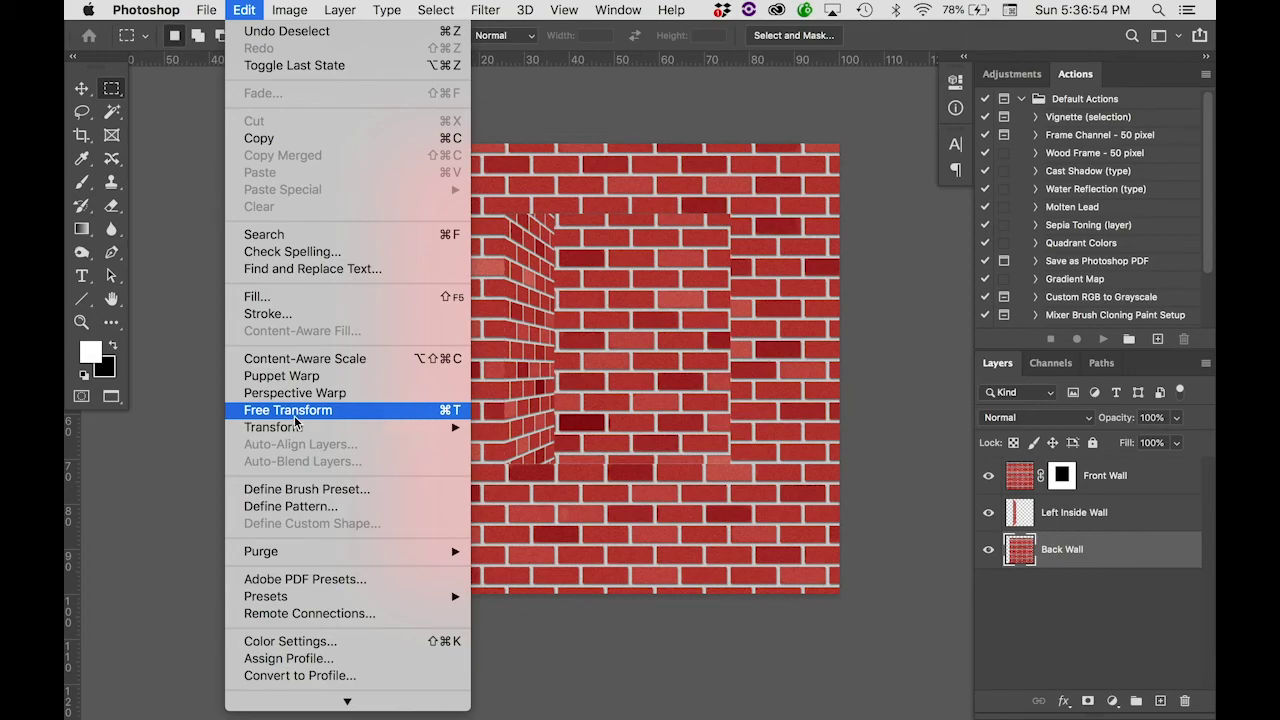
pyautogui.click(255, 9)
pyautogui.press('super+t')
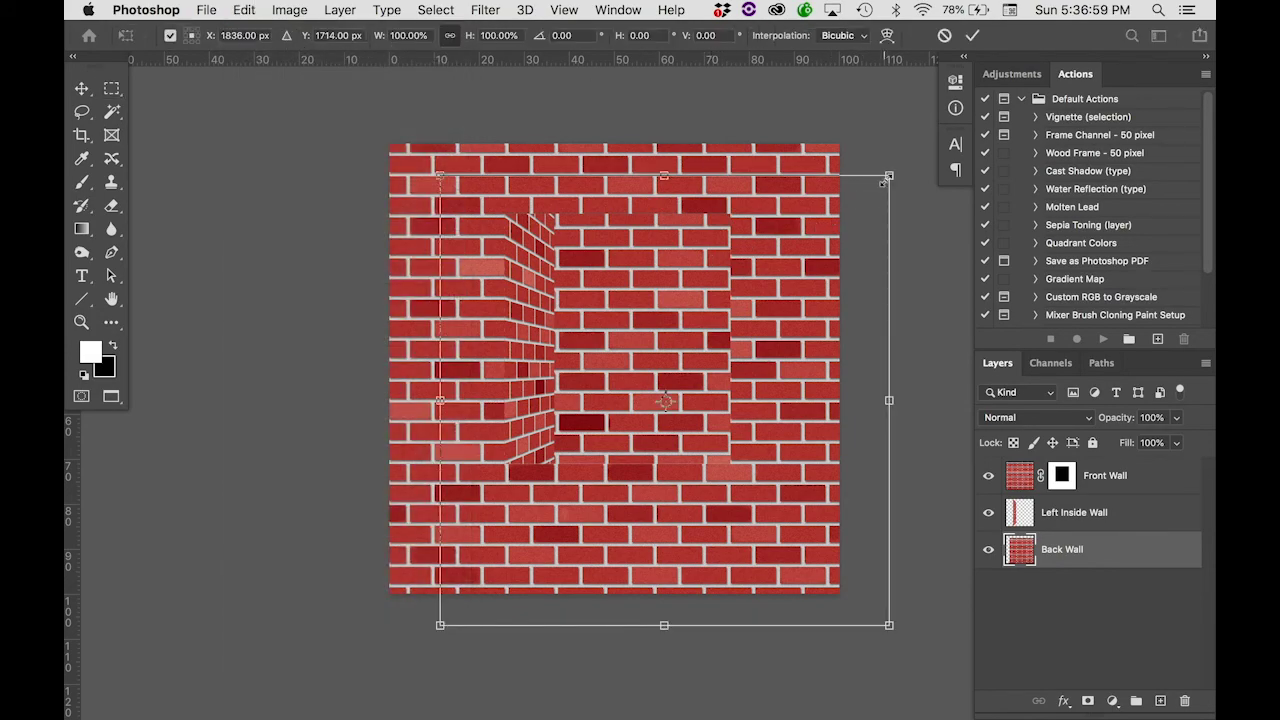
pyautogui.moveTo(892, 173); pyautogui.dragTo(740, 320)
pyautogui.moveTo(642, 372); pyautogui.dragTo(648, 246)
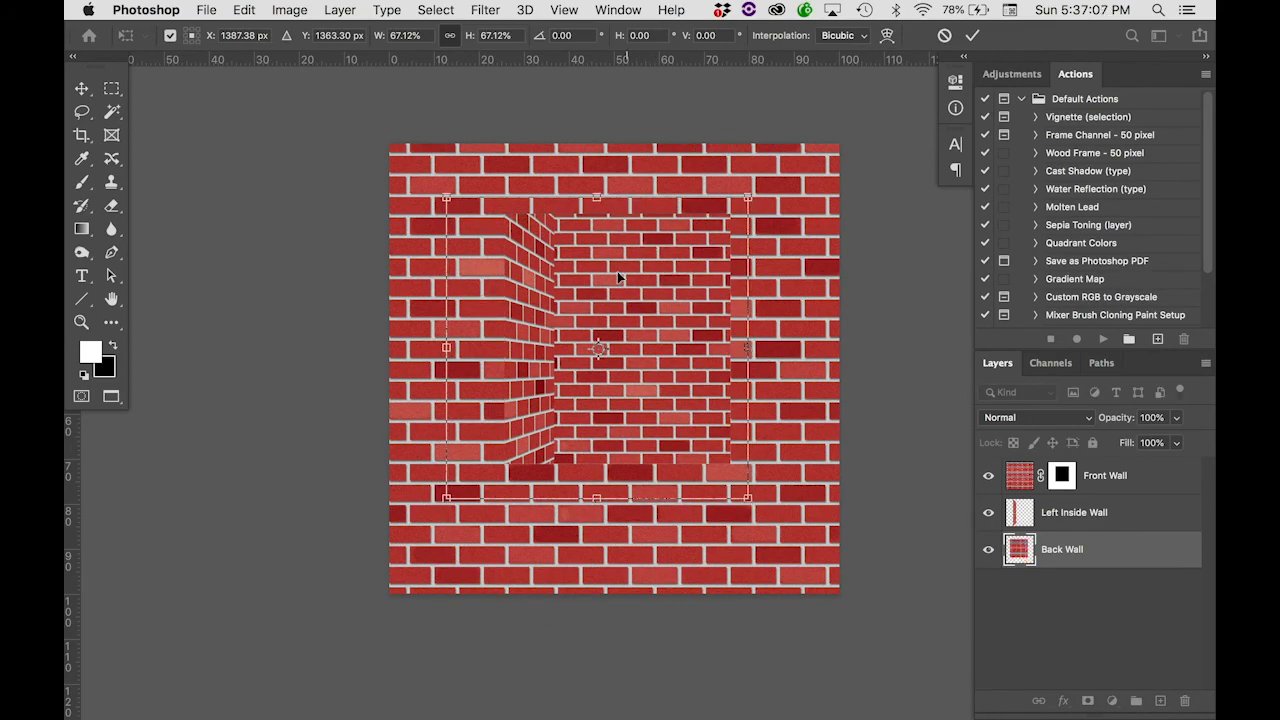
# Enlarge the Back Wall to about 78.71%, center it horizontally at X 1500 px behind the opening, and apply the transform.
pyautogui.moveTo(747, 196); pyautogui.dragTo(794, 177)
pyautogui.moveTo(681, 274); pyautogui.dragTo(681, 278)
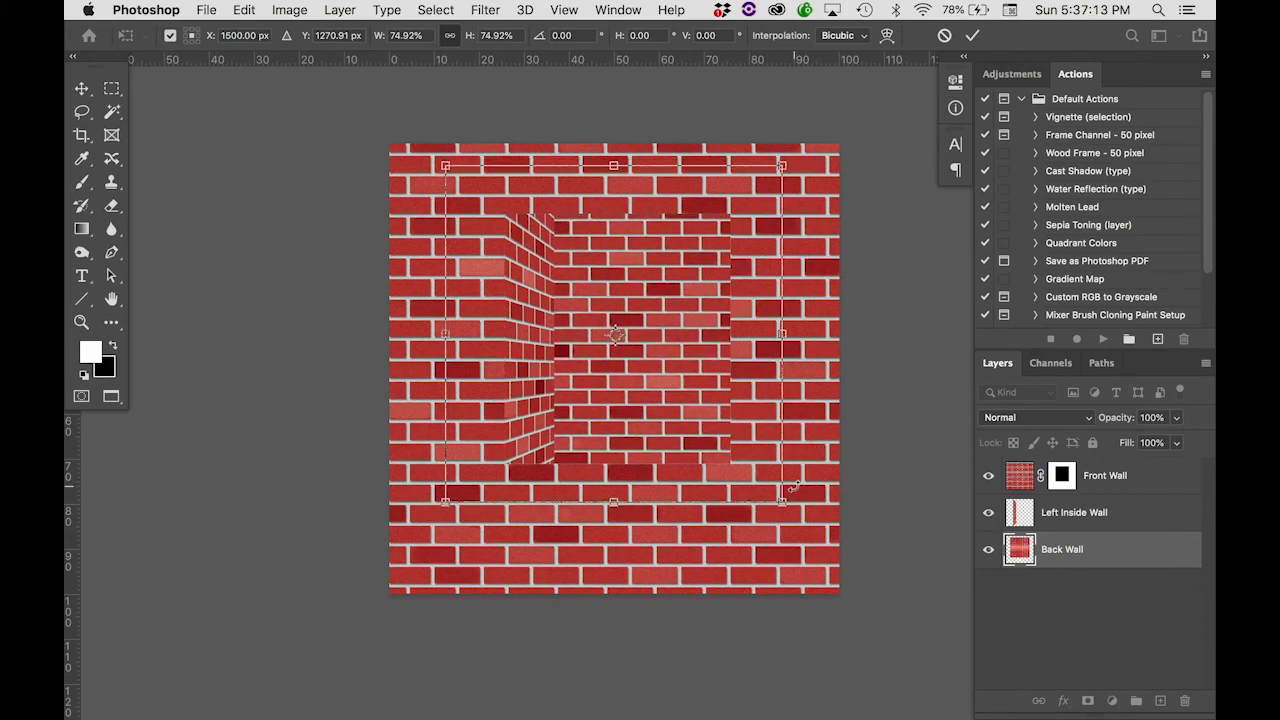
pyautogui.moveTo(785, 503); pyautogui.dragTo(810, 513)
pyautogui.moveTo(567, 211); pyautogui.dragTo(559, 205)
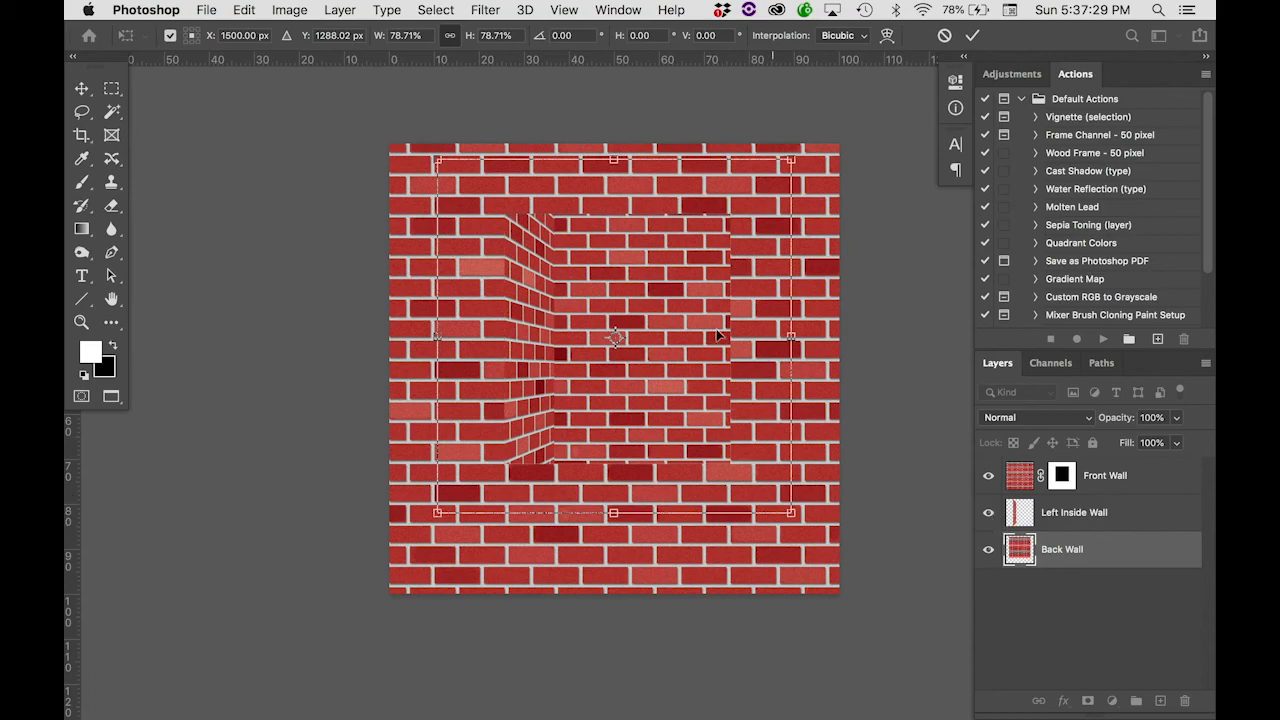
pyautogui.click(972, 35)
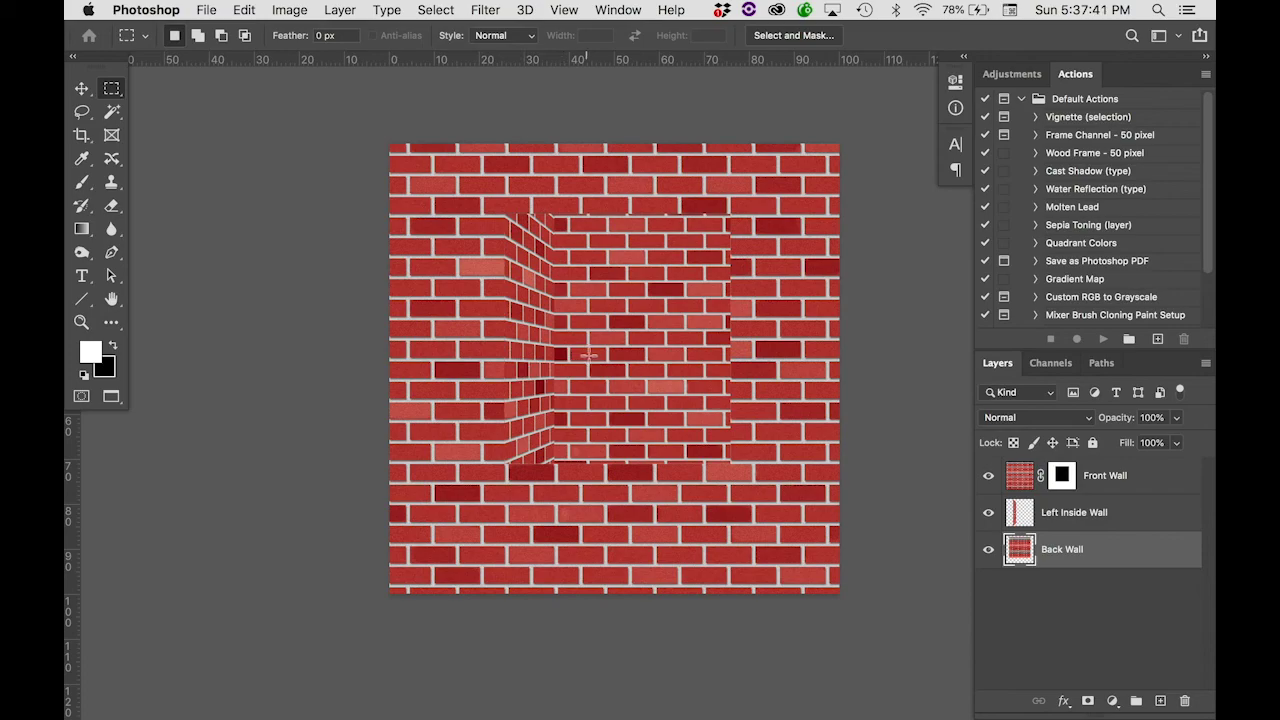
# Move the Left Inside Wall to the opening's right side and flip it horizontally, aligned with the right edge.
pyautogui.click(1021, 510)
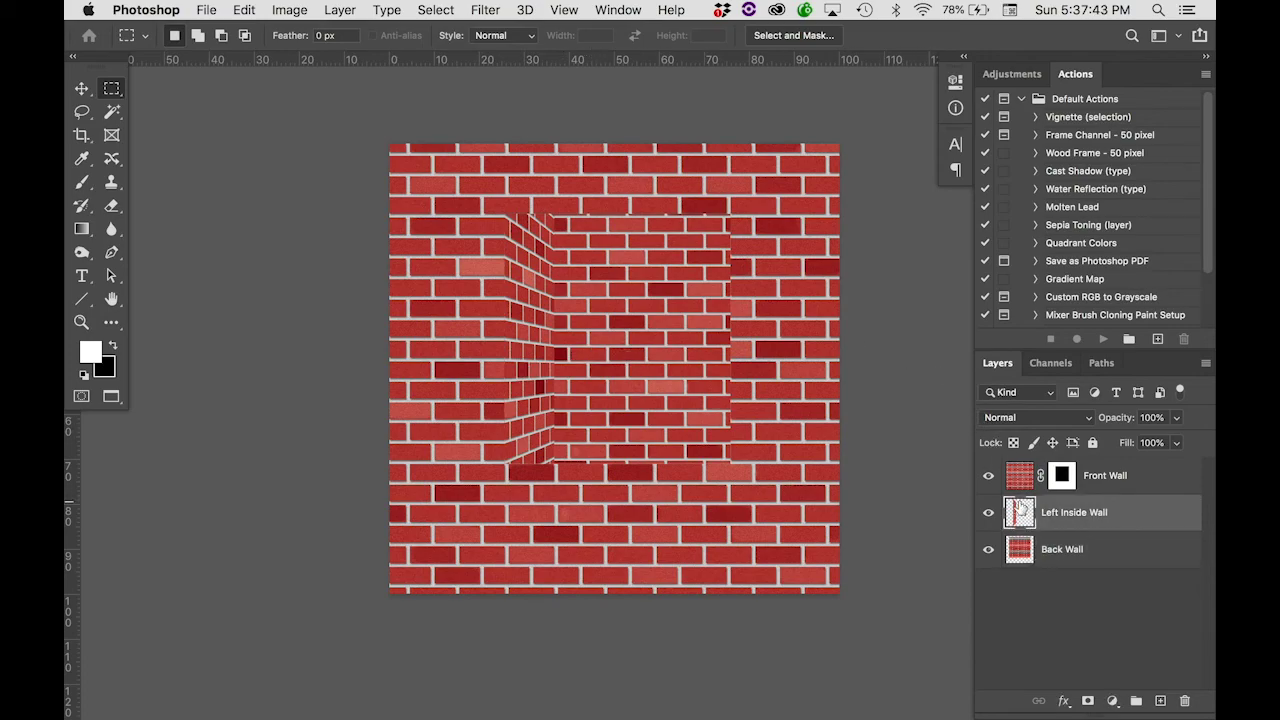
pyautogui.press('v')
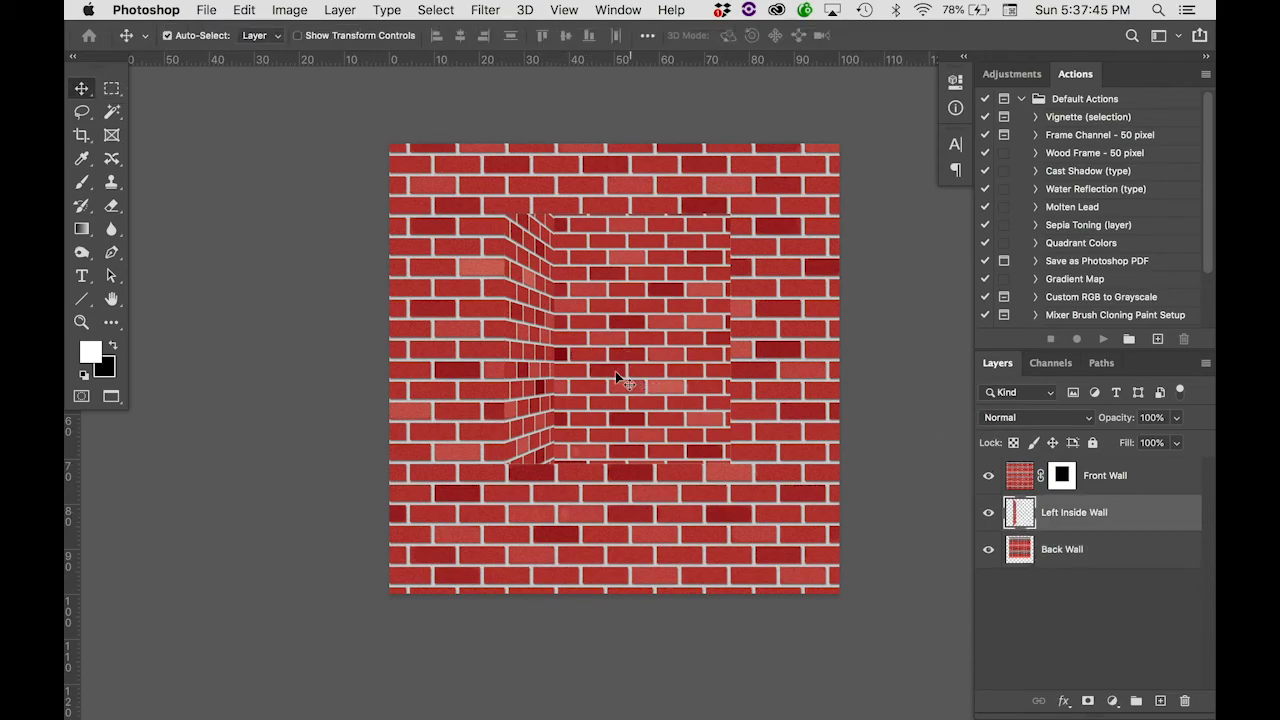
pyautogui.moveTo(534, 366); pyautogui.dragTo(699, 368)
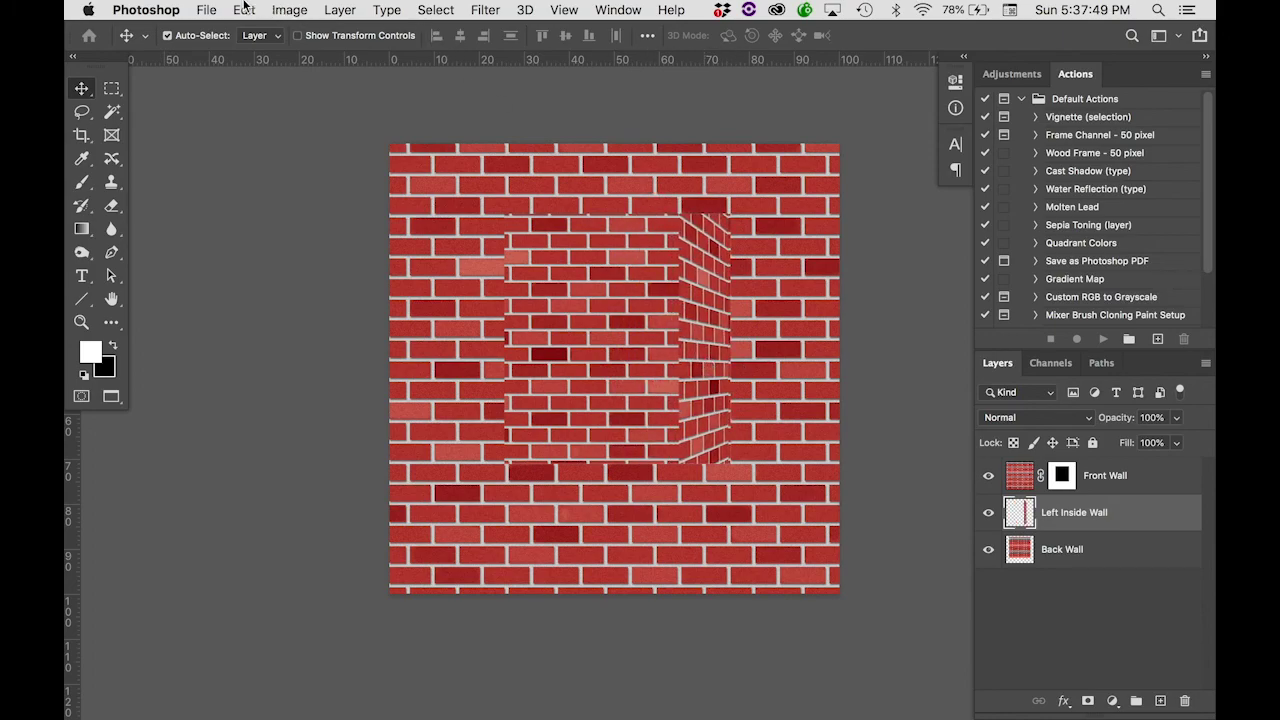
pyautogui.click(244, 9)
pyautogui.moveTo(330, 427)
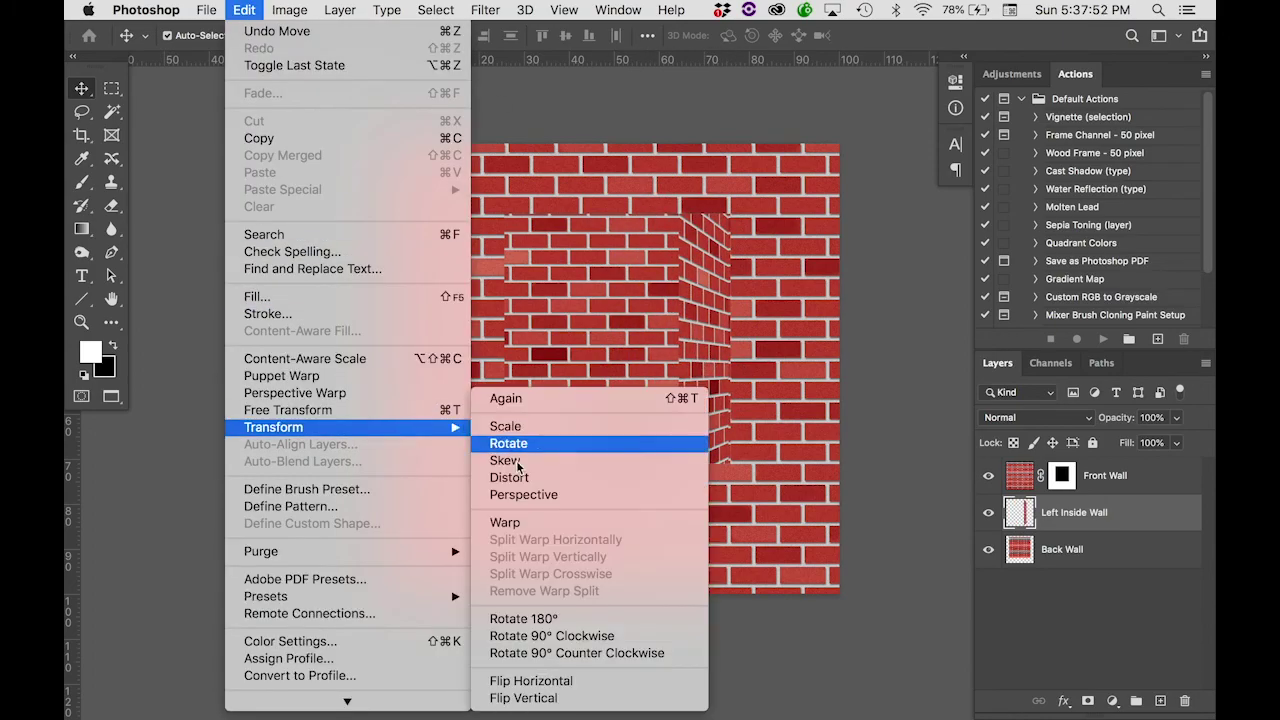
pyautogui.click(540, 681)
pyautogui.moveTo(713, 322); pyautogui.dragTo(696, 328)
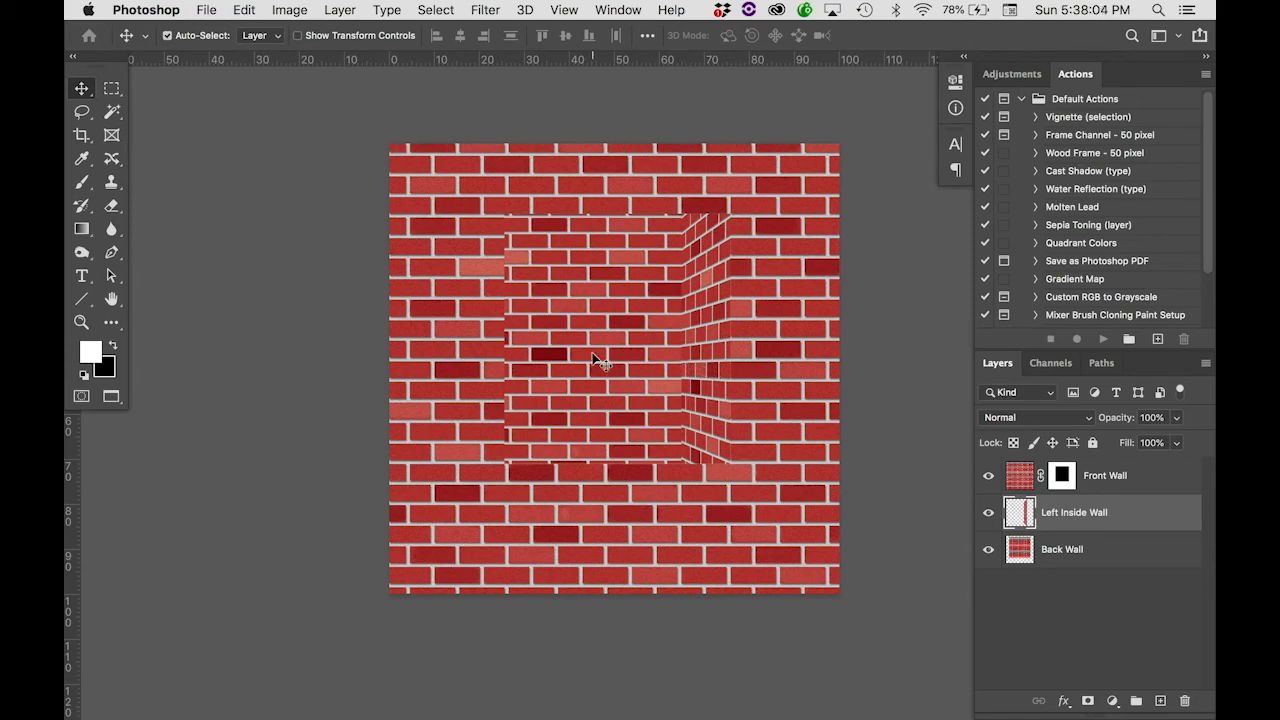
# Switch to Acrobat to examine the finished fireplace in the lecture notes, and return to Photoshop.
pyautogui.click(683, 710)
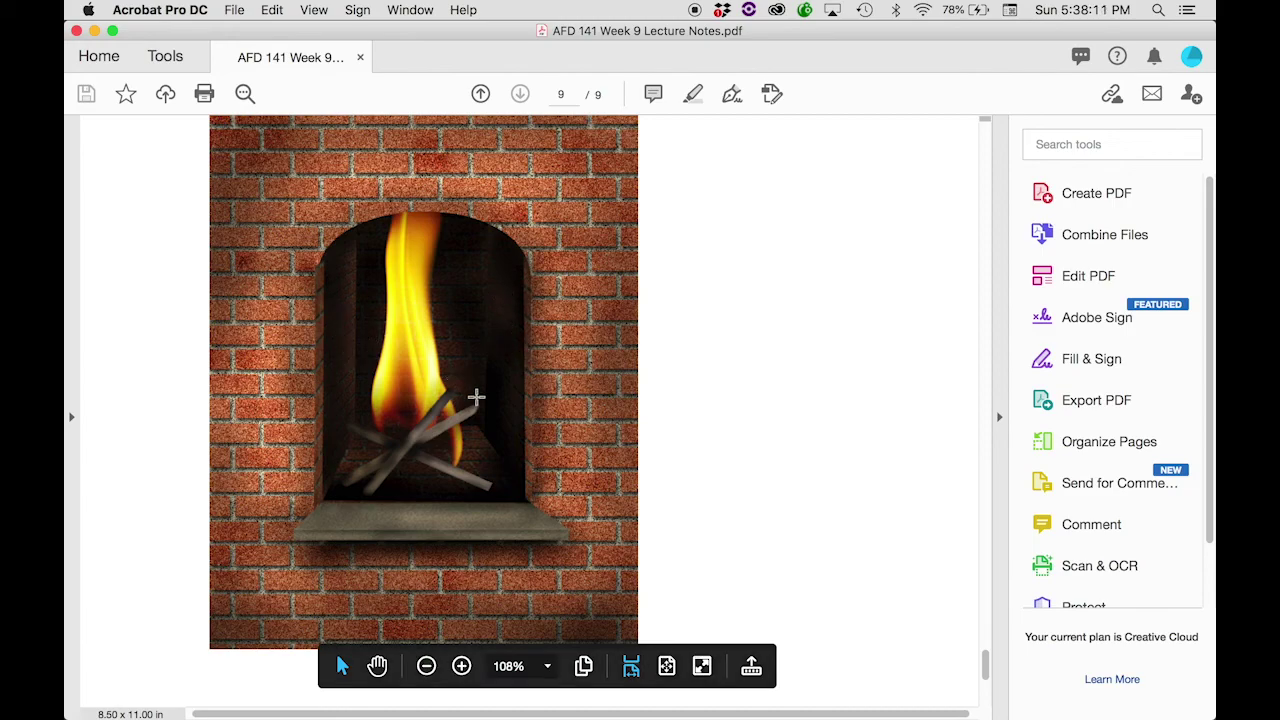
pyautogui.moveTo(413, 700)
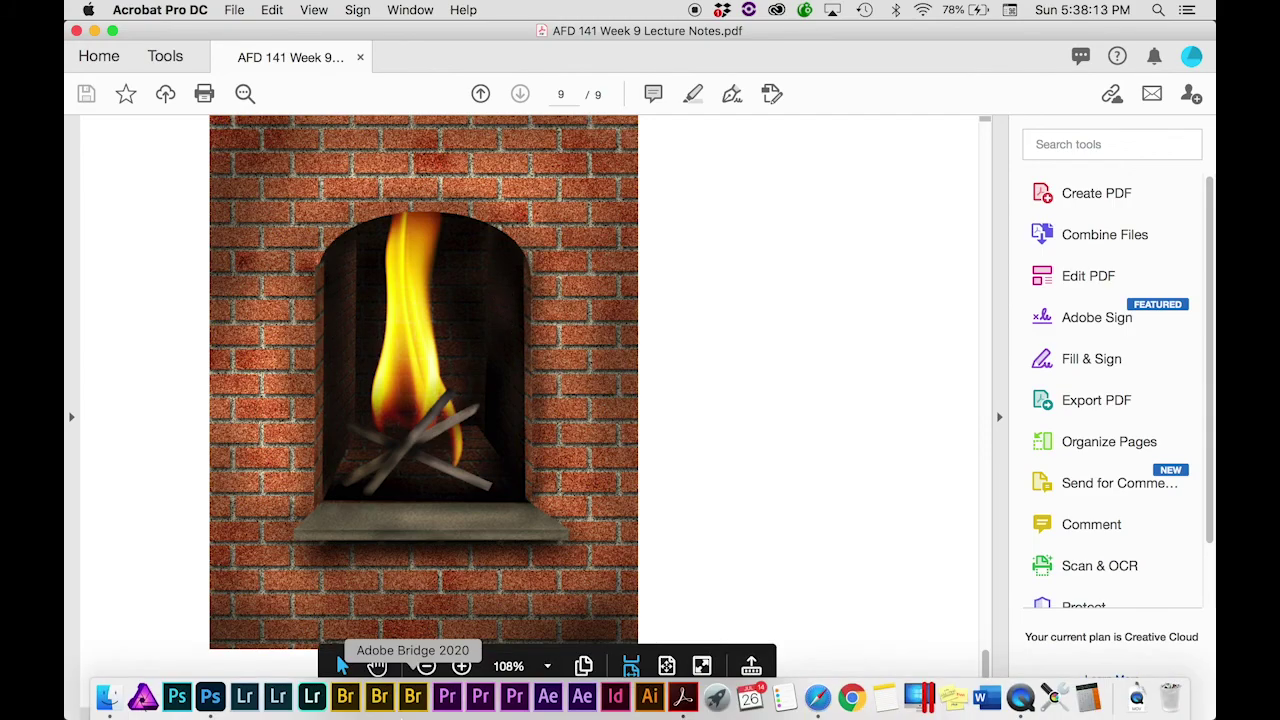
pyautogui.click(222, 701)
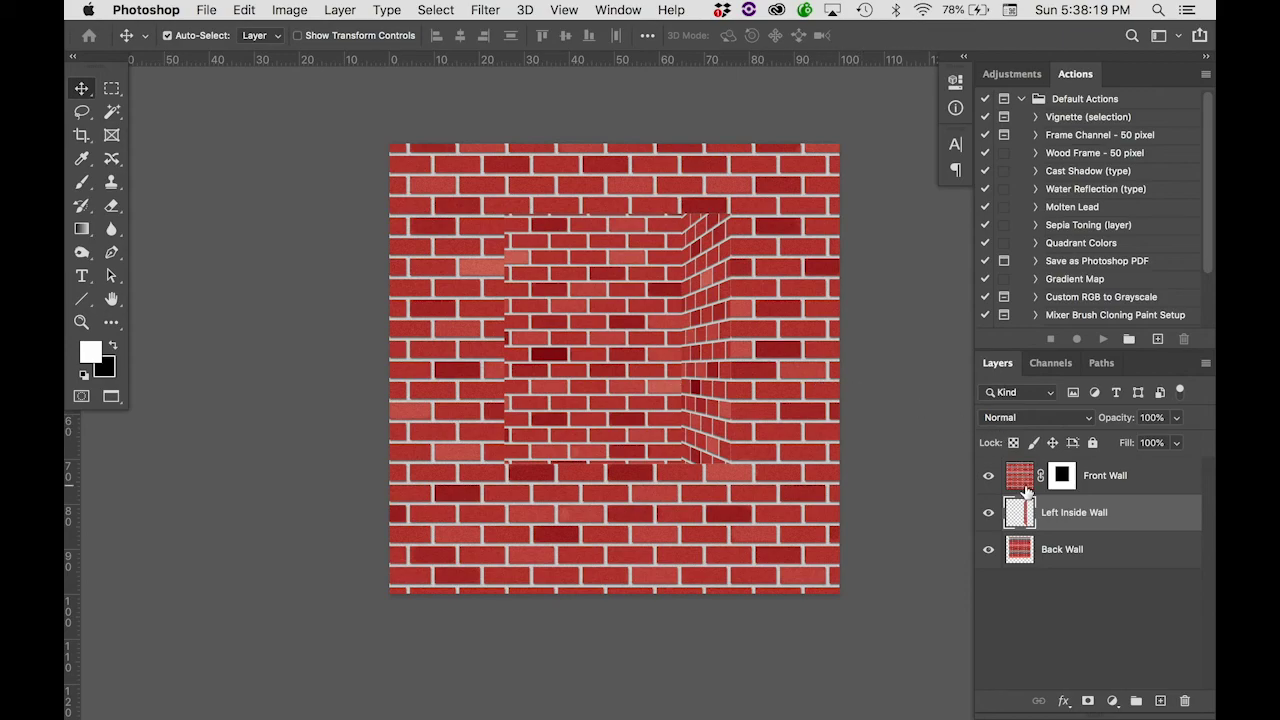
# Place a horizontally flipped duplicate of the Left Inside Wall layer along the opening's left edge.
pyautogui.moveTo(1019, 512); pyautogui.dragTo(1160, 700)
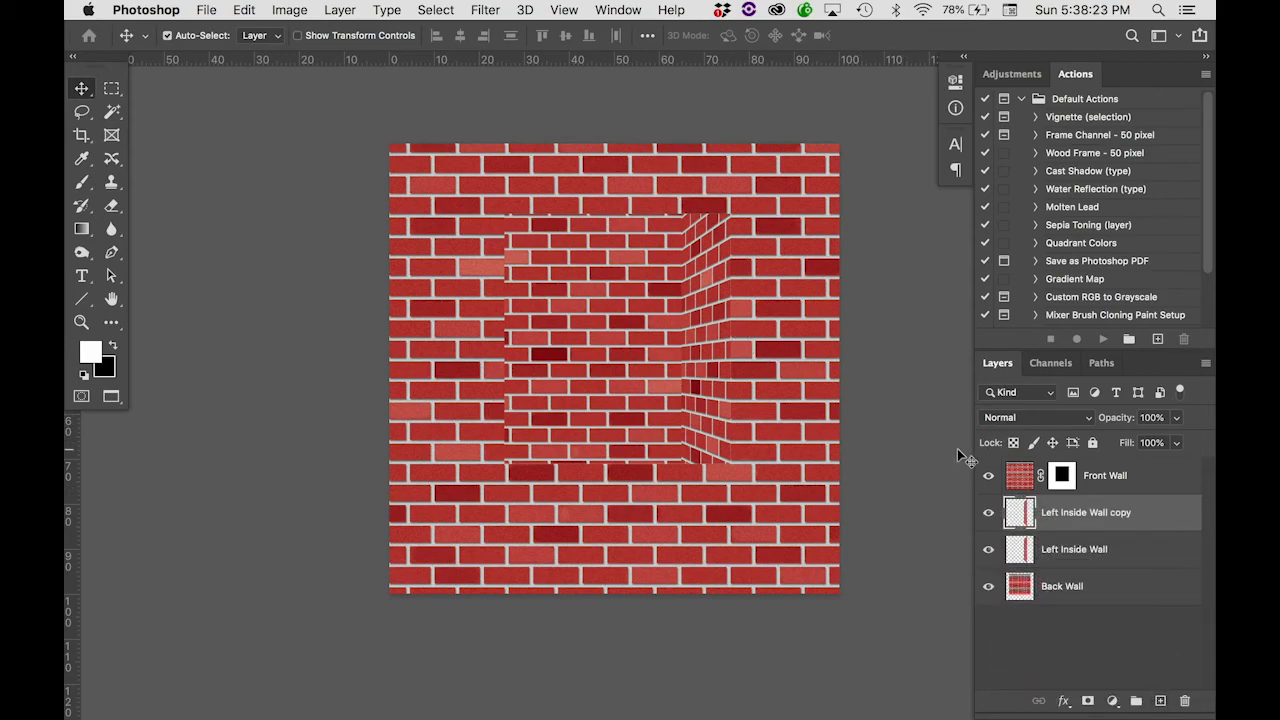
pyautogui.moveTo(708, 405); pyautogui.dragTo(528, 400)
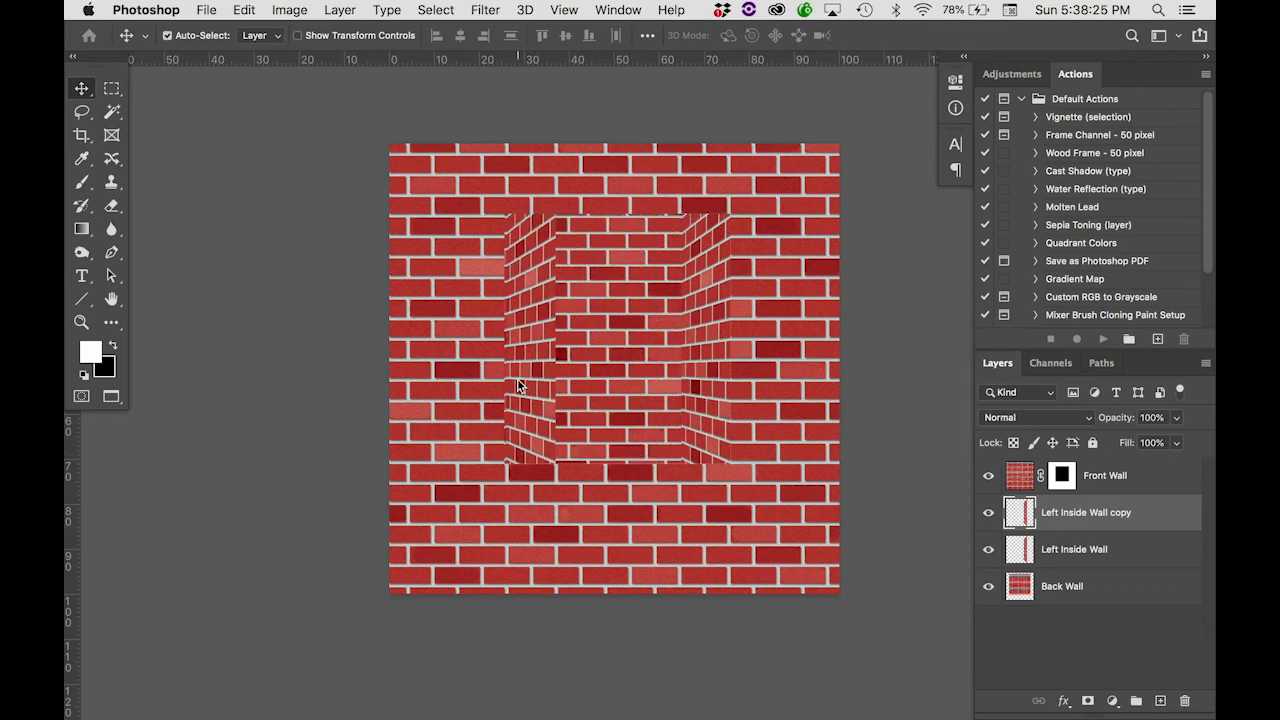
pyautogui.click(245, 10)
pyautogui.moveTo(272, 428)
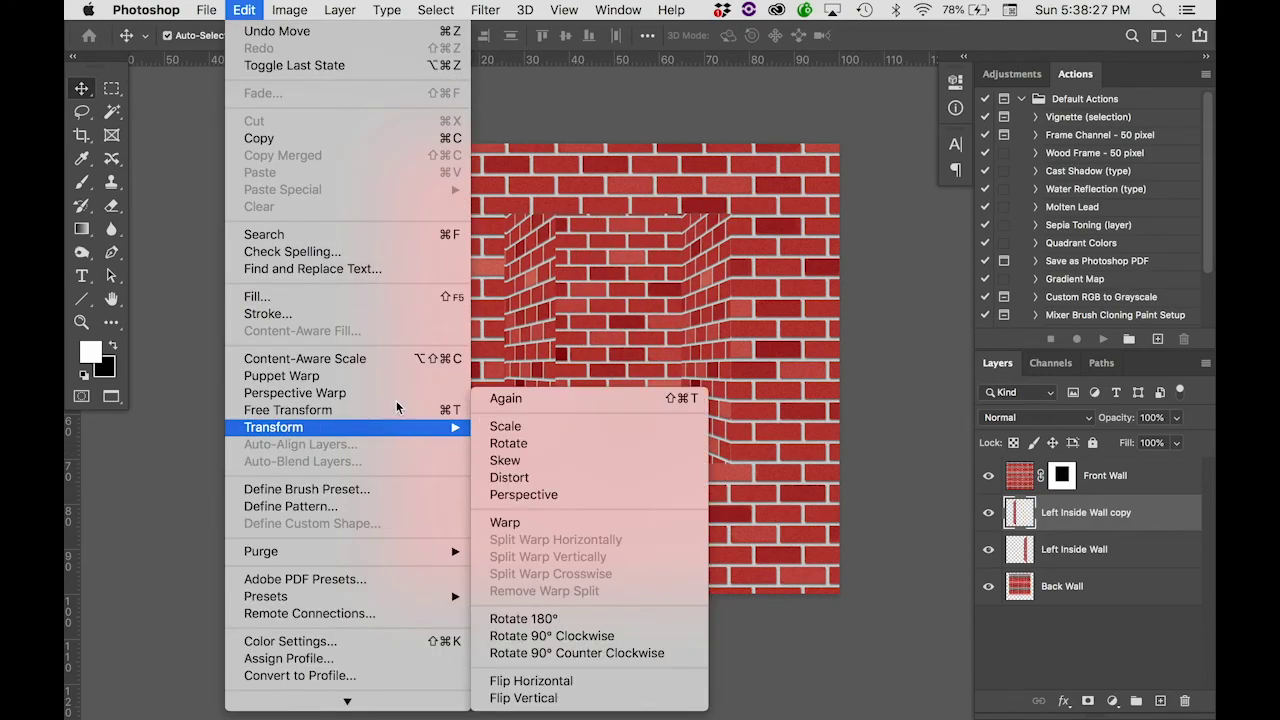
pyautogui.click(551, 681)
pyautogui.moveTo(530, 292); pyautogui.dragTo(547, 298)
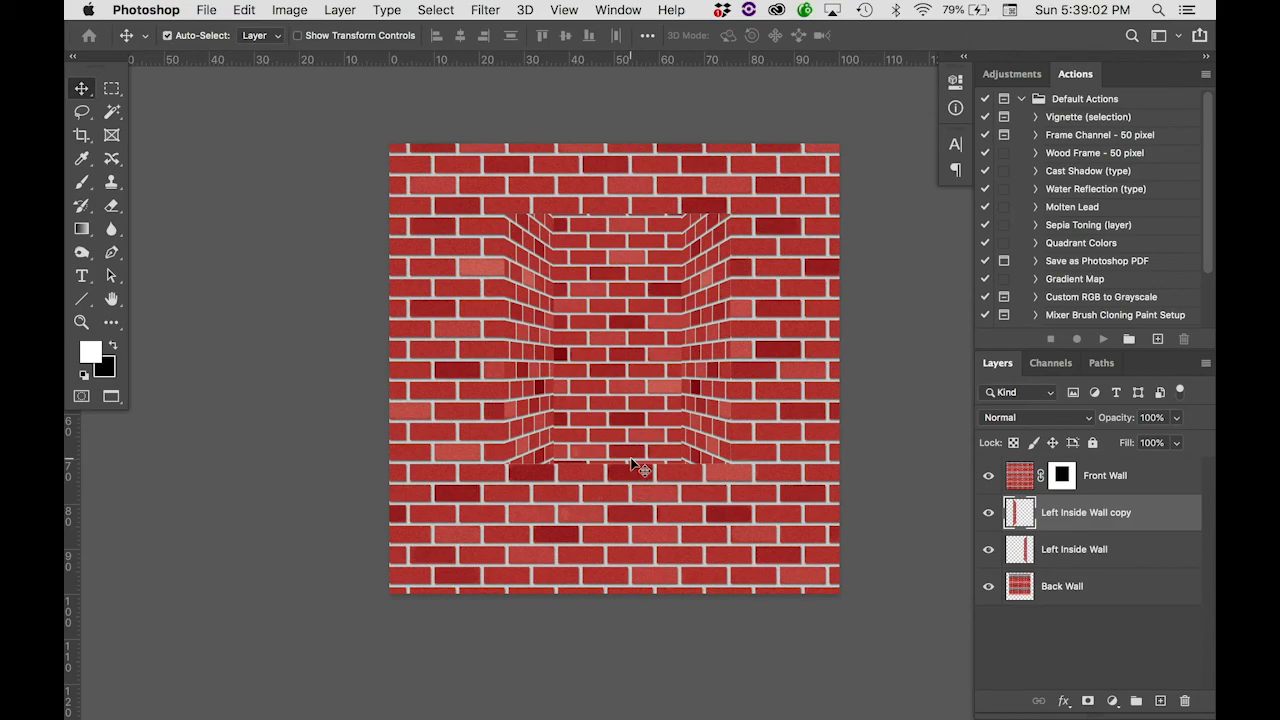
# Isolate the Back Wall and the two inside wall layers one at a time to identify each one.
pyautogui.press('m')
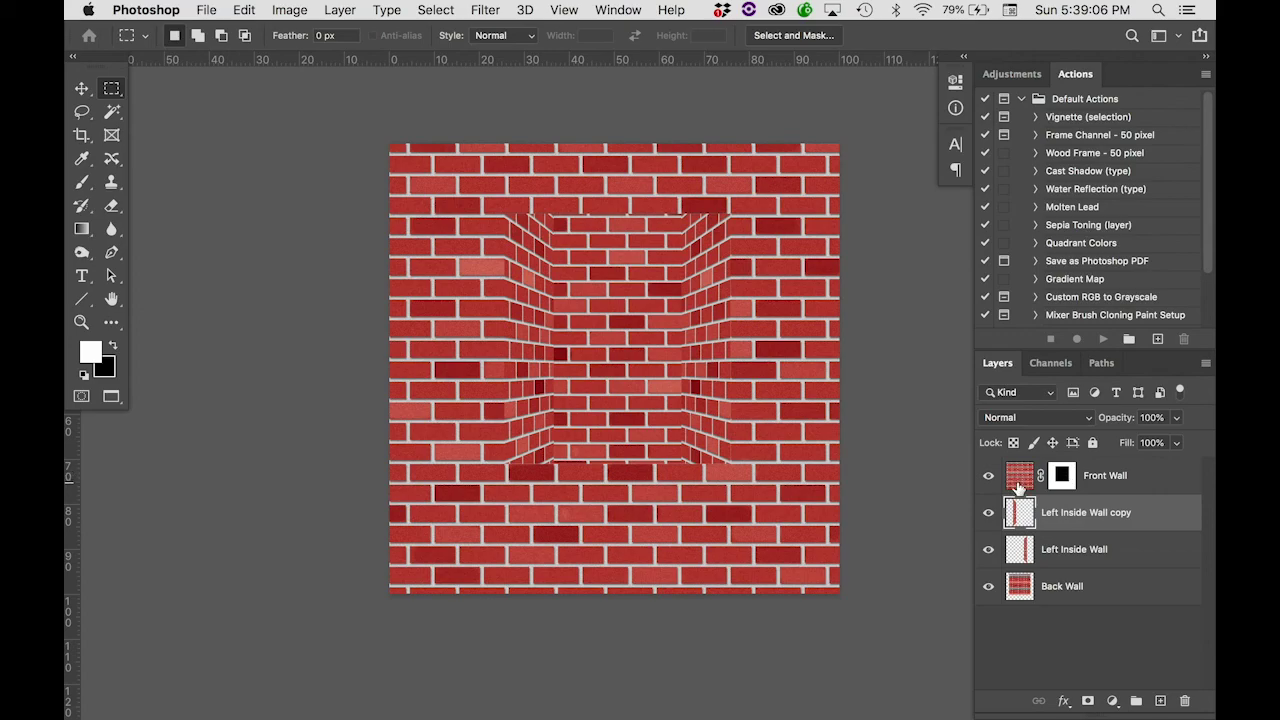
pyautogui.press('v')
pyautogui.moveTo(988, 476); pyautogui.dragTo(988, 553)
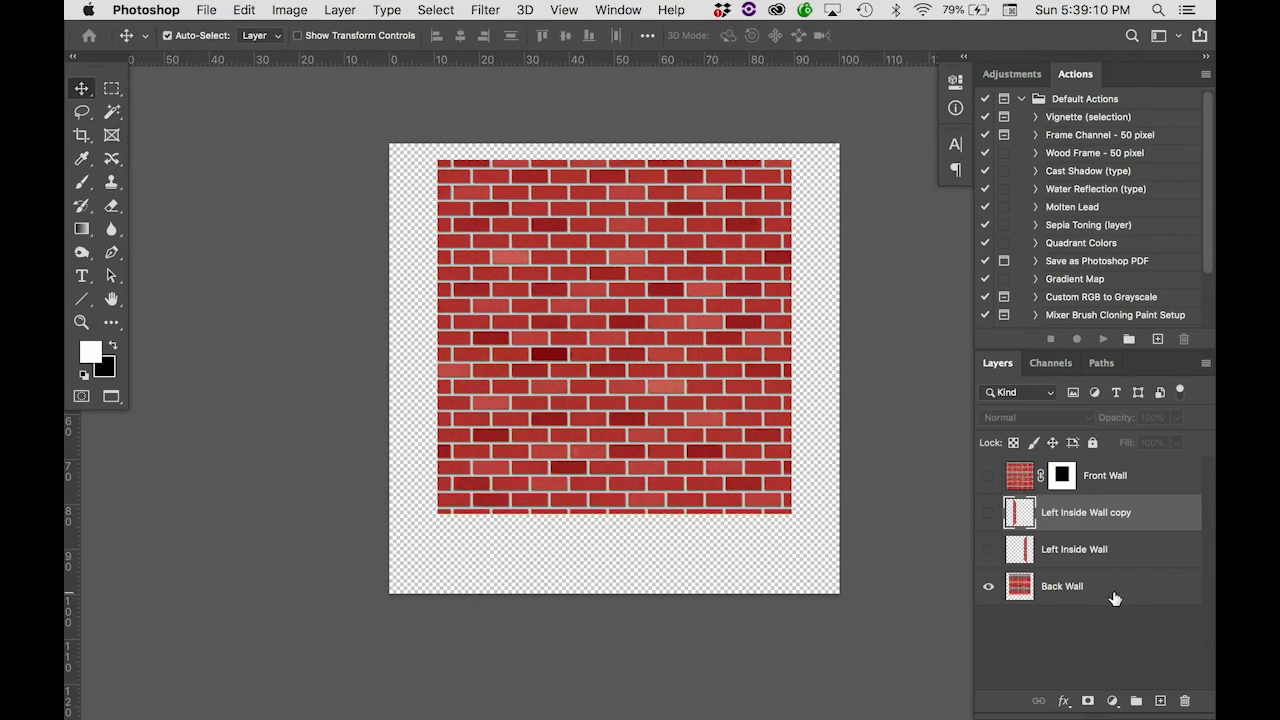
pyautogui.click(989, 586)
pyautogui.click(989, 550)
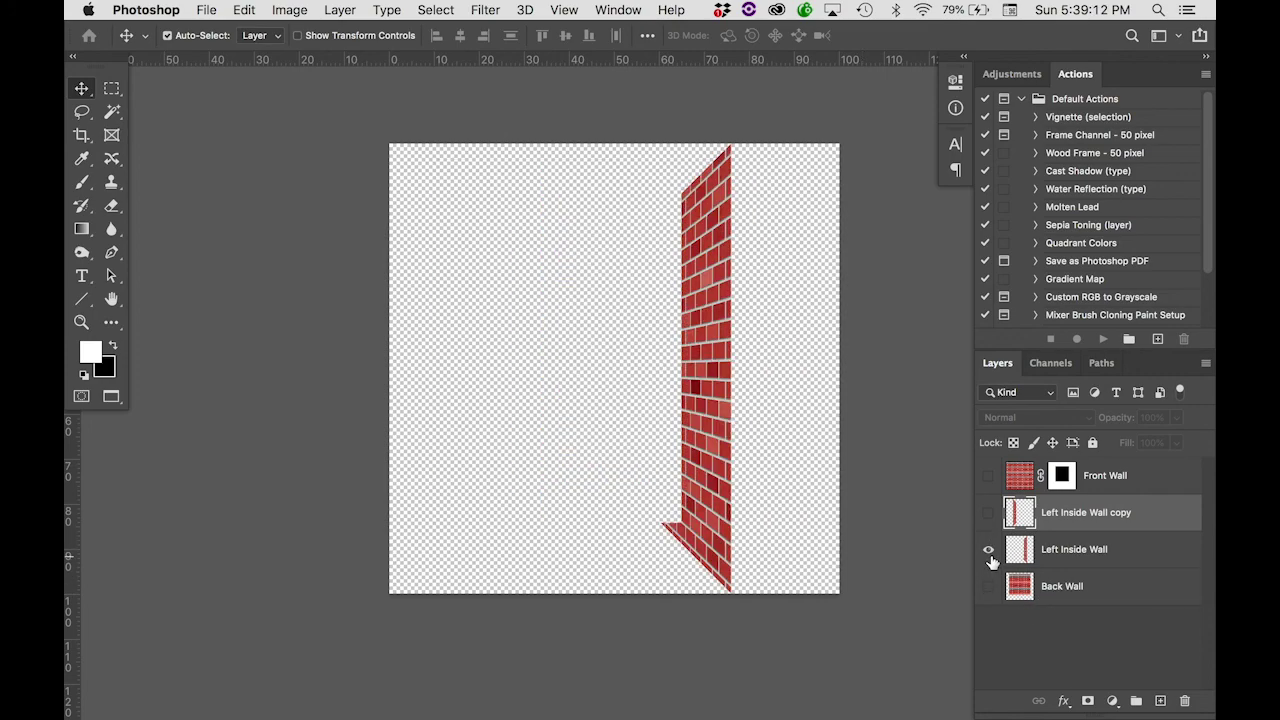
pyautogui.click(990, 556)
pyautogui.click(989, 513)
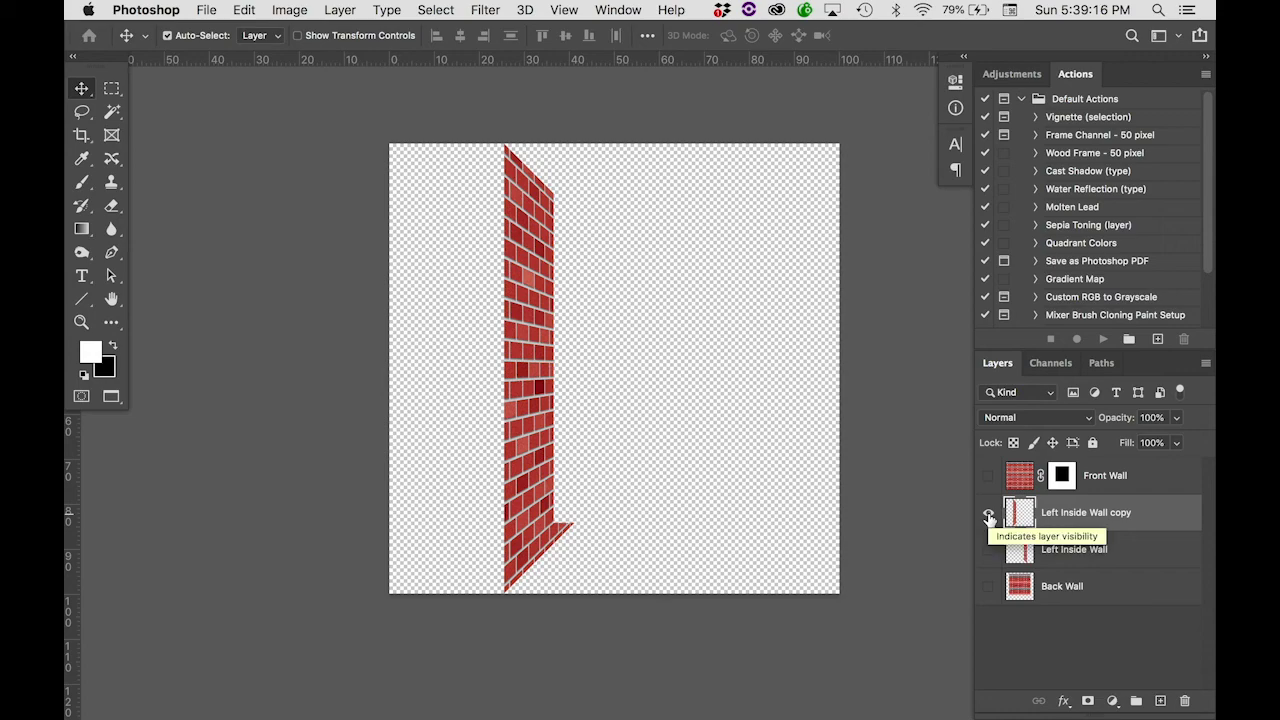
# Rename the right-hand wall layer "Right inside wall" and the left-hand copy "Left Inside".
pyautogui.click(989, 514)
pyautogui.click(989, 550)
pyautogui.doubleClick(1062, 549)
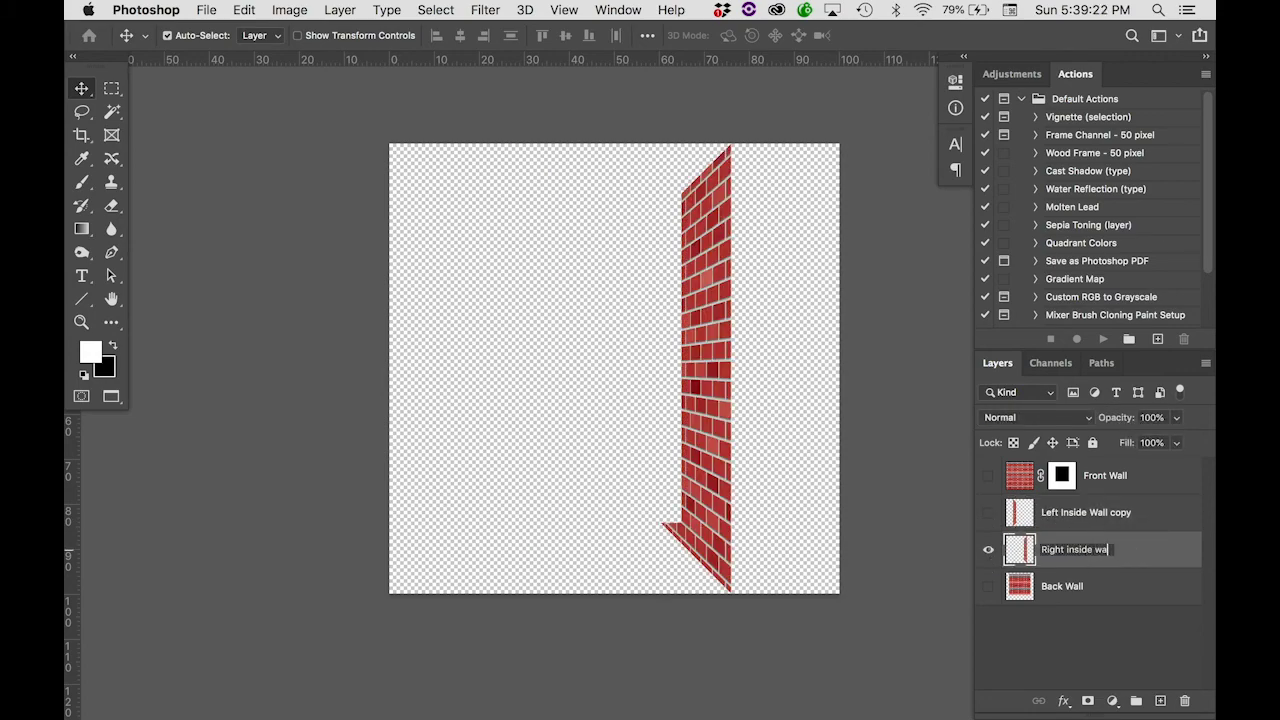
pyautogui.click(989, 513)
pyautogui.doubleClick(1070, 512)
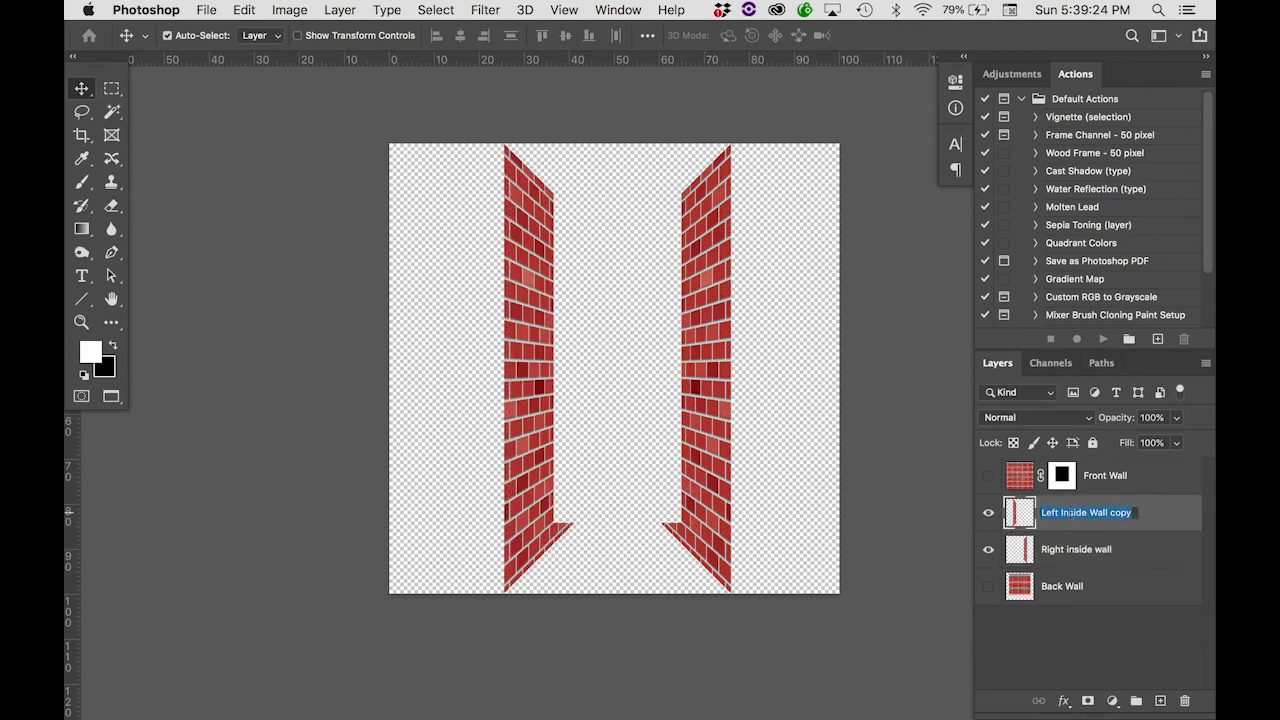
pyautogui.click(1088, 512)
pyautogui.moveTo(1086, 512); pyautogui.dragTo(1132, 512)
pyautogui.press('BackSpace')
# Turn the Front Wall, Left Inside, Right inside wall and Back Wall layers visible again.
pyautogui.click(989, 513)
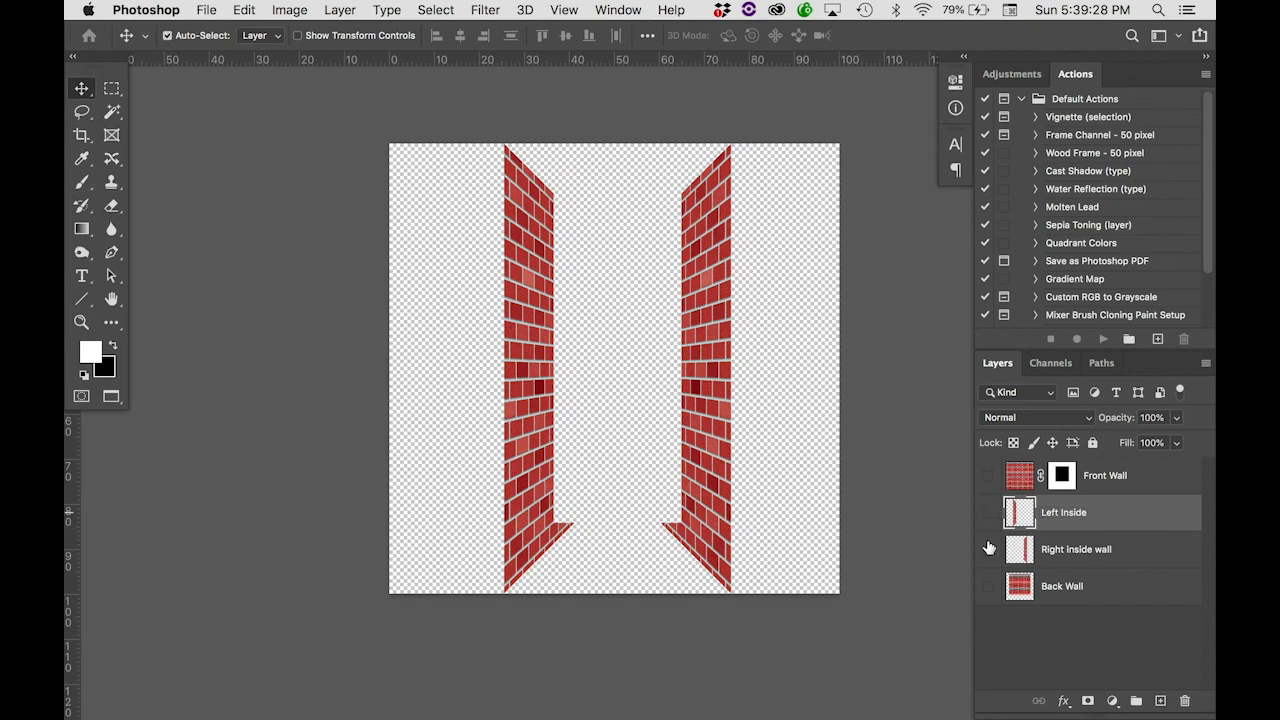
pyautogui.click(988, 549)
pyautogui.click(989, 476)
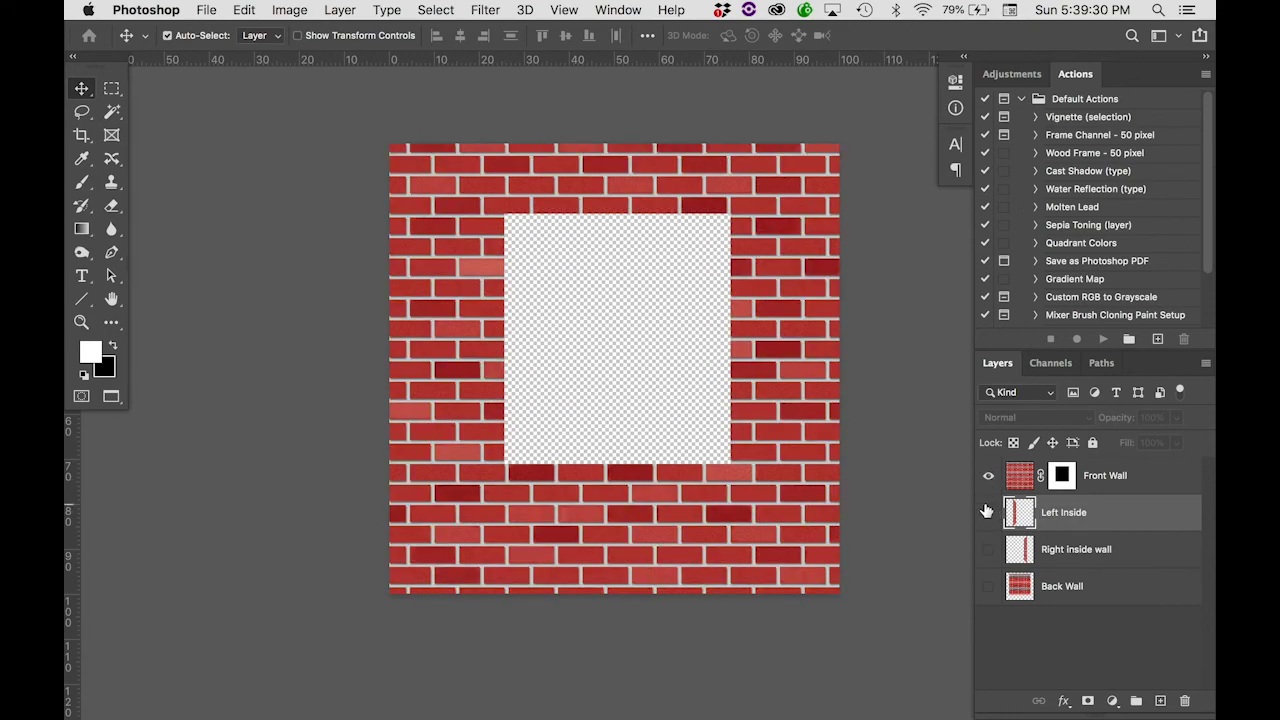
pyautogui.click(988, 512)
pyautogui.click(988, 549)
pyautogui.click(989, 587)
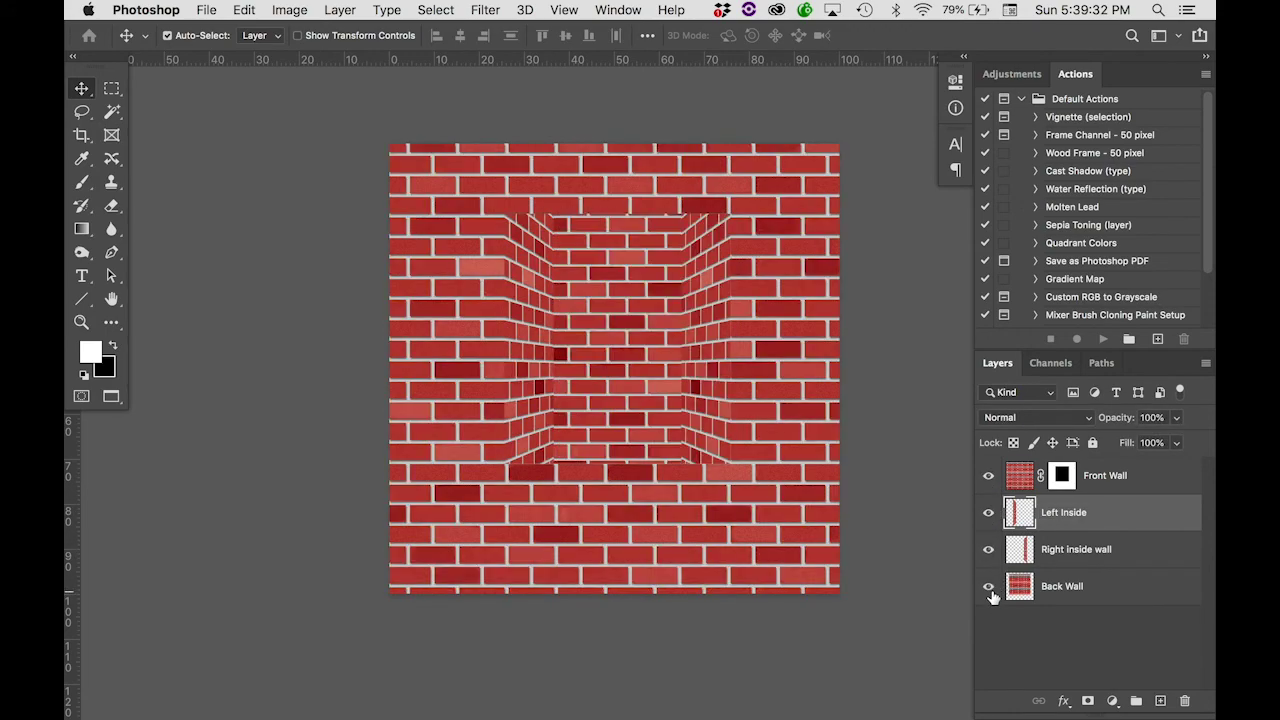
# Copy the full-width brick strip below the opening from the Front Wall to a new layer, placed directly beneath Front Wall.
pyautogui.click(1002, 478)
pyautogui.press('m')
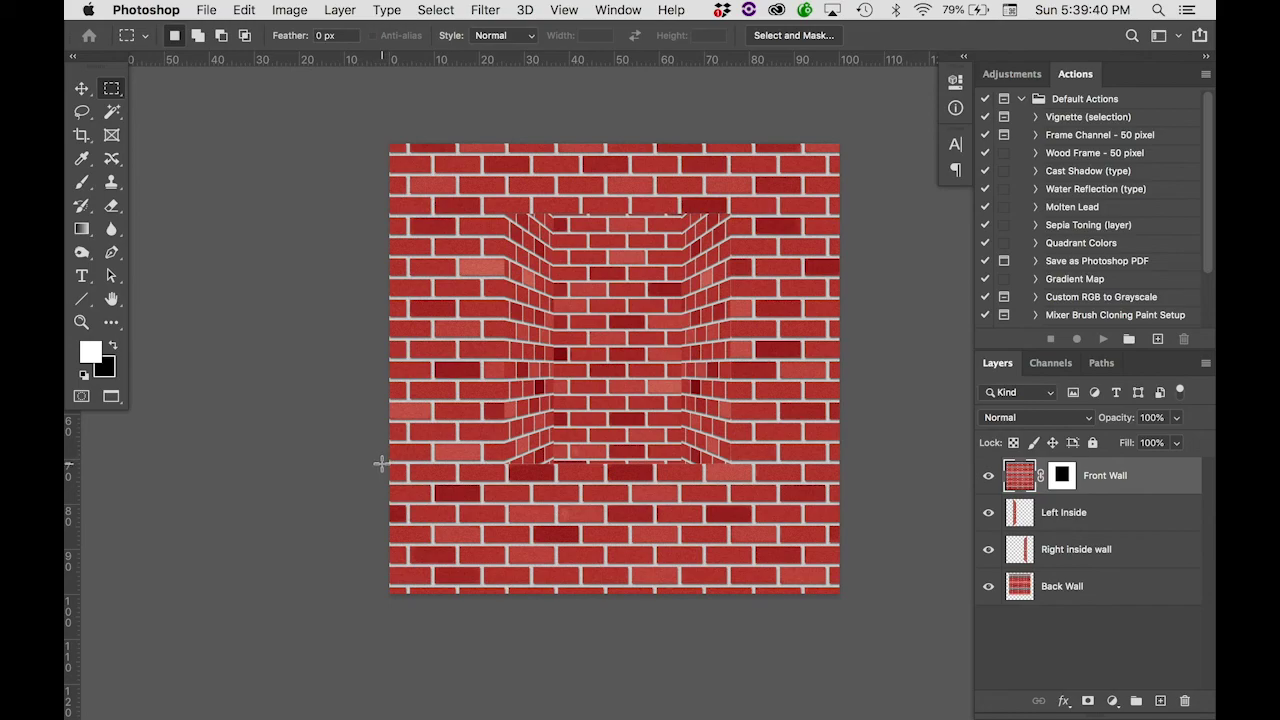
pyautogui.moveTo(658, 521); pyautogui.dragTo(843, 582)
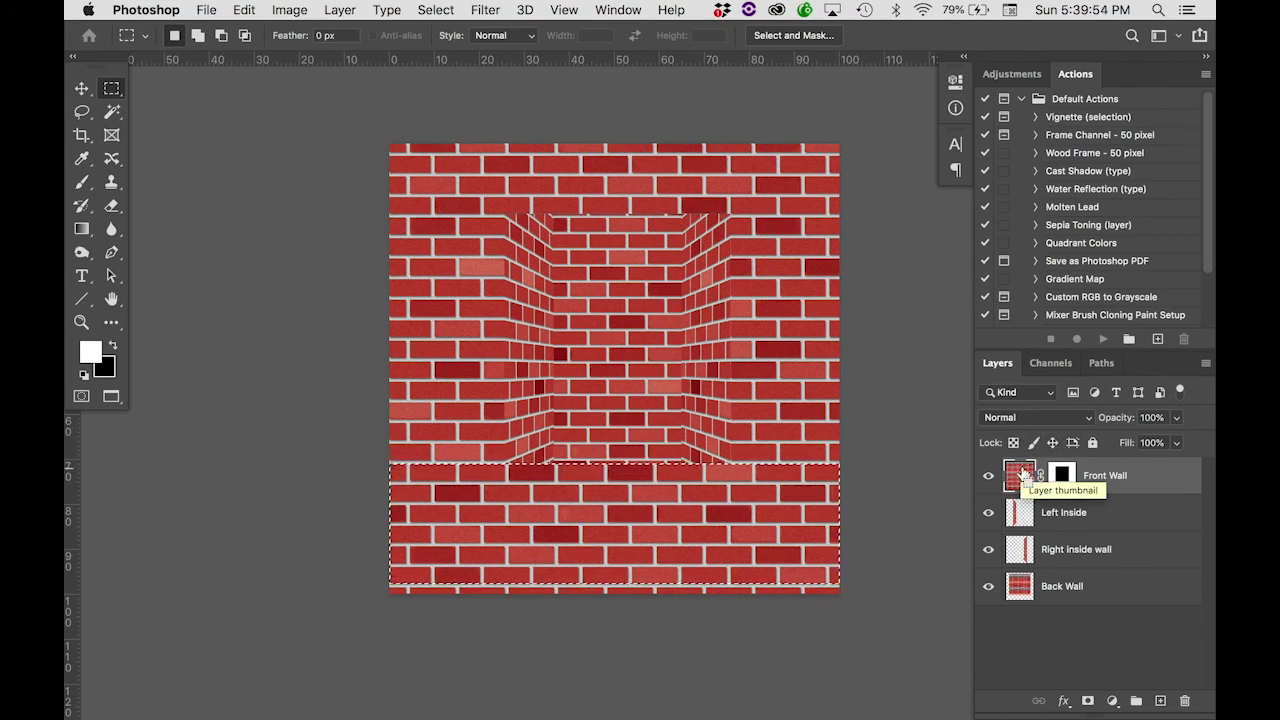
pyautogui.press('super+j')
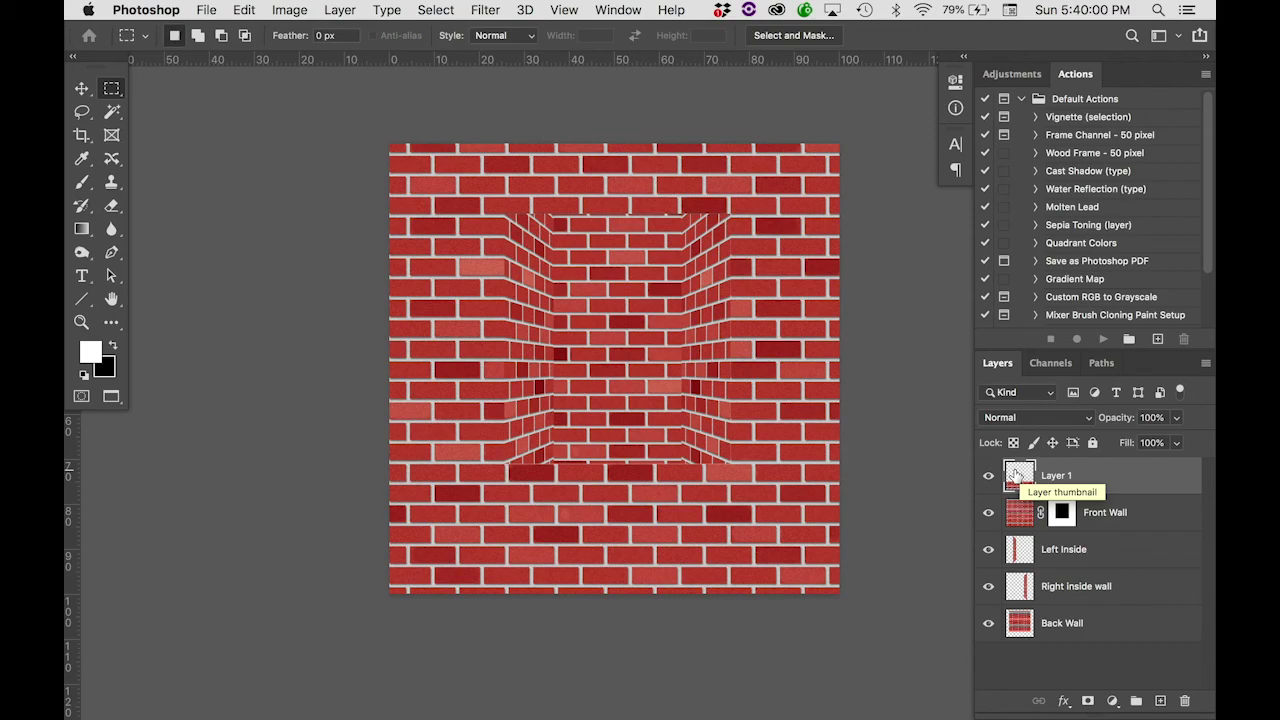
pyautogui.moveTo(1028, 477); pyautogui.dragTo(1039, 522)
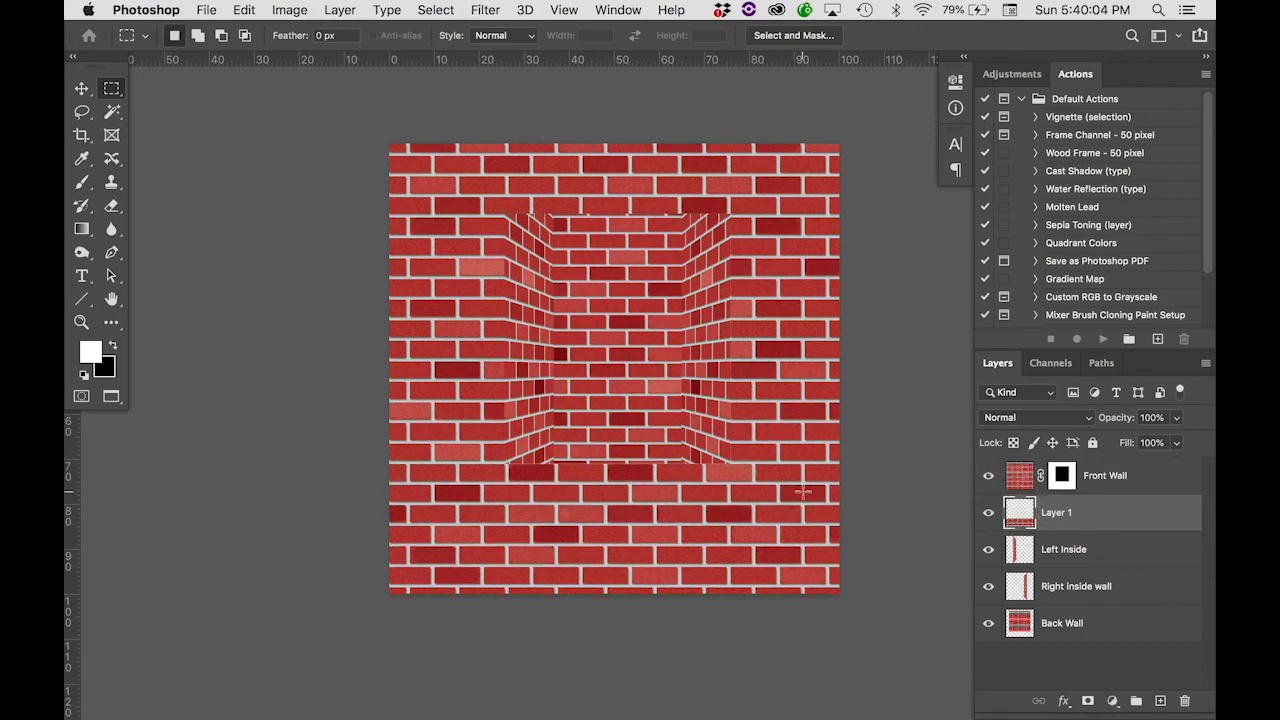
# Move the Front Wall layer together with its mask straight up on the canvas.
pyautogui.click(84, 89)
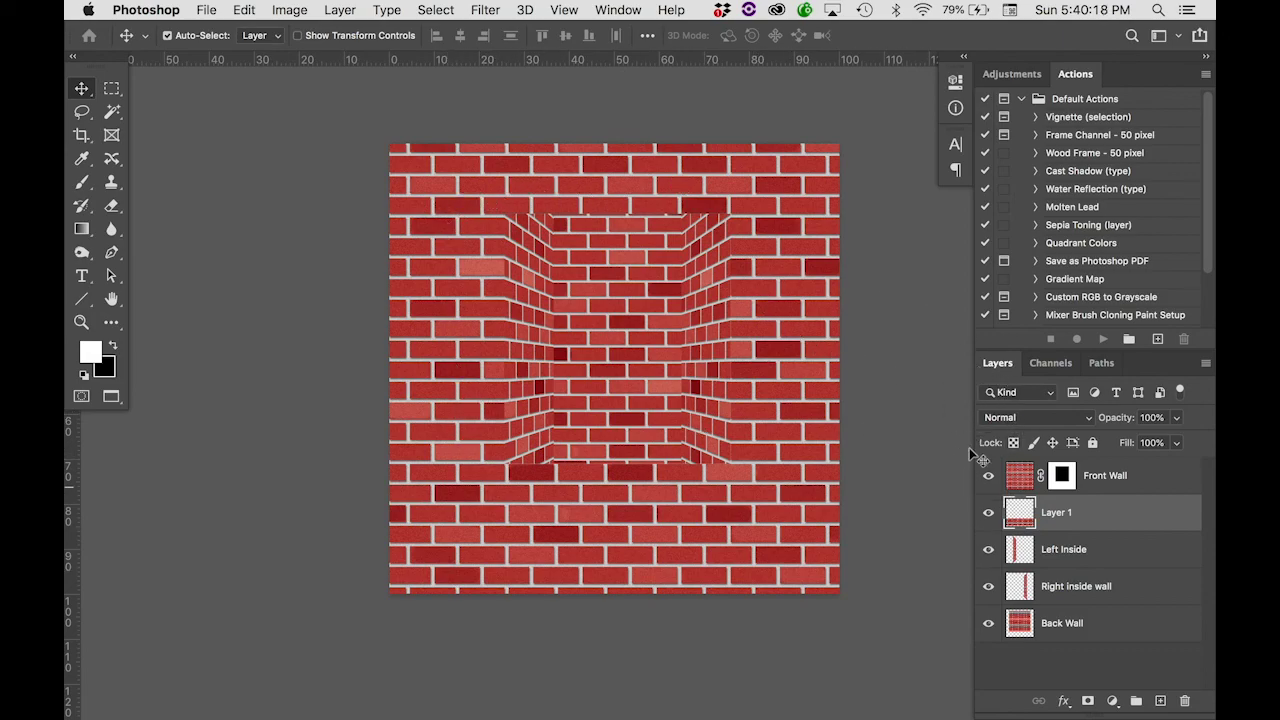
pyautogui.click(810, 368)
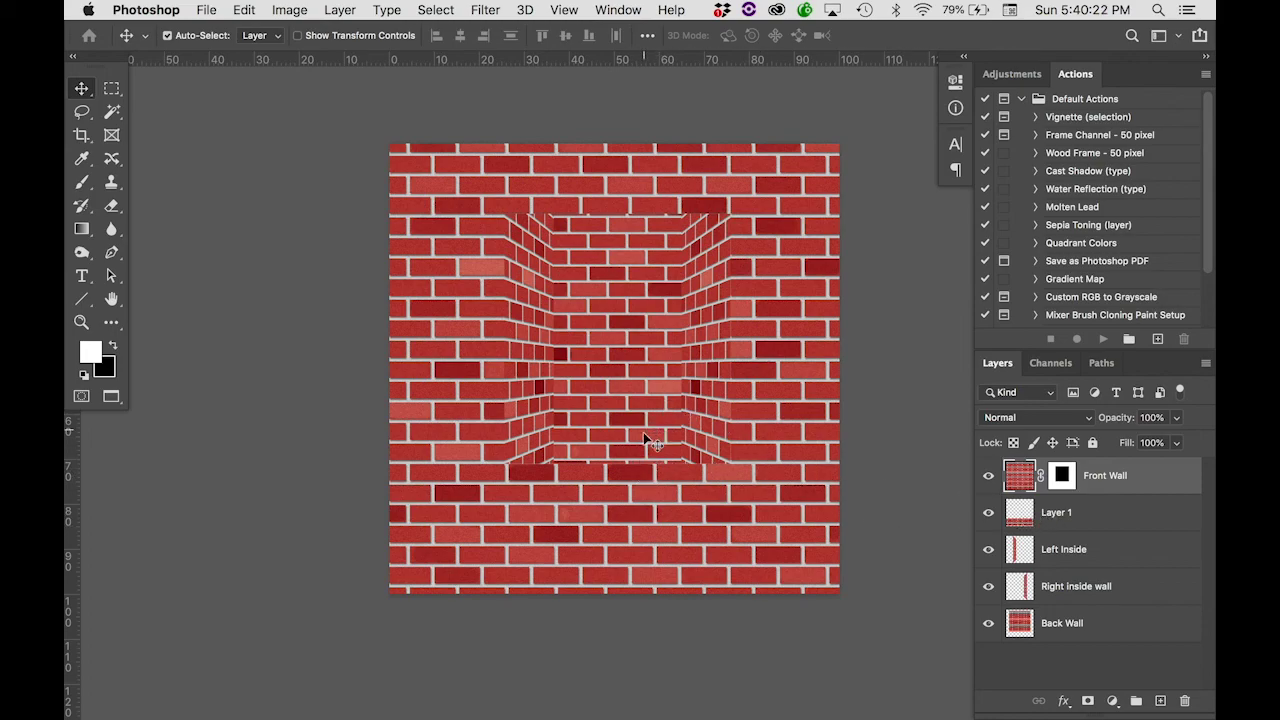
pyautogui.moveTo(624, 512); pyautogui.dragTo(623, 375)
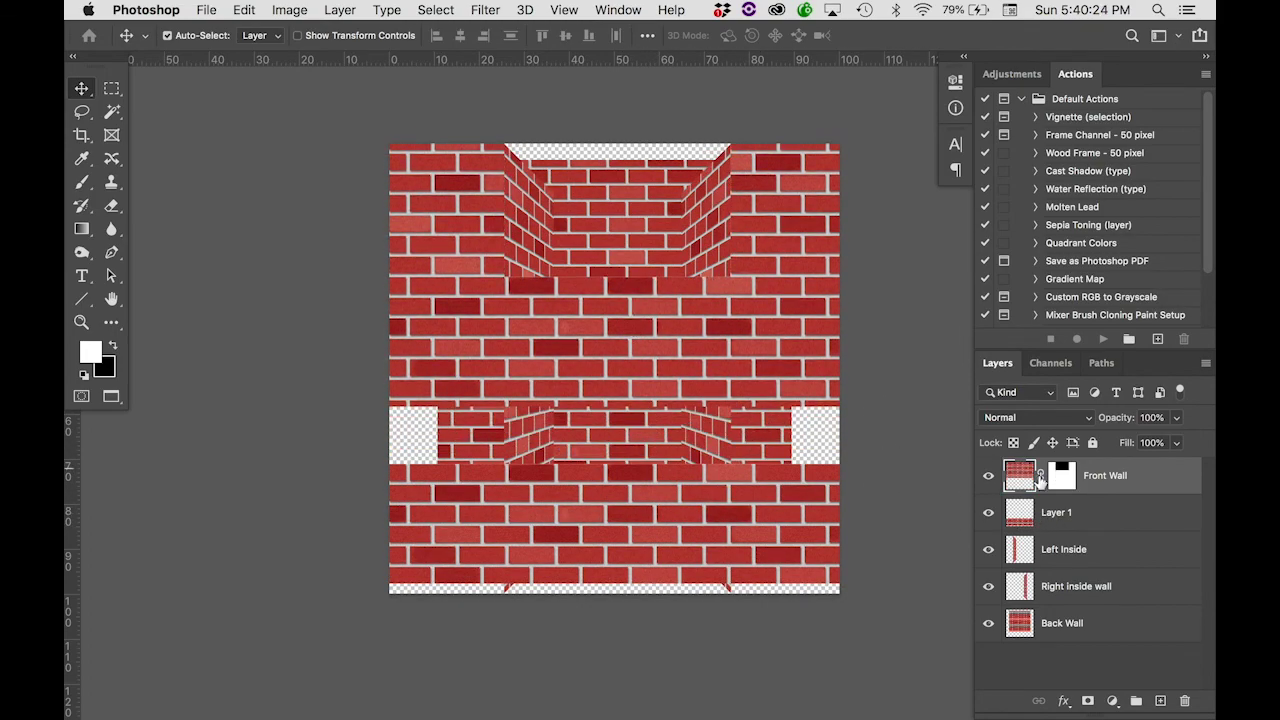
# Undo the last move of the Front Wall layer and its mask.
pyautogui.press('super+z')
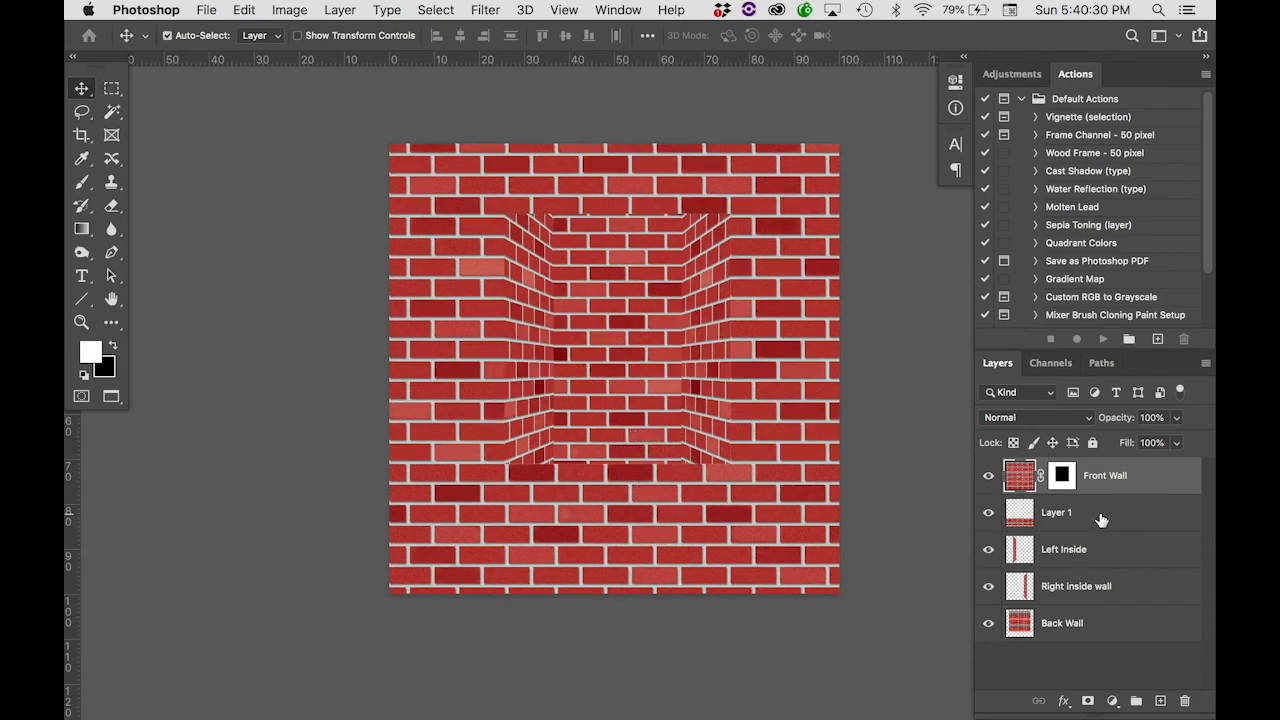
pyautogui.moveTo(1101, 520); pyautogui.dragTo(1106, 471)
pyautogui.moveTo(730, 526); pyautogui.dragTo(712, 437)
pyautogui.press('super+z')
pyautogui.press('super+z')
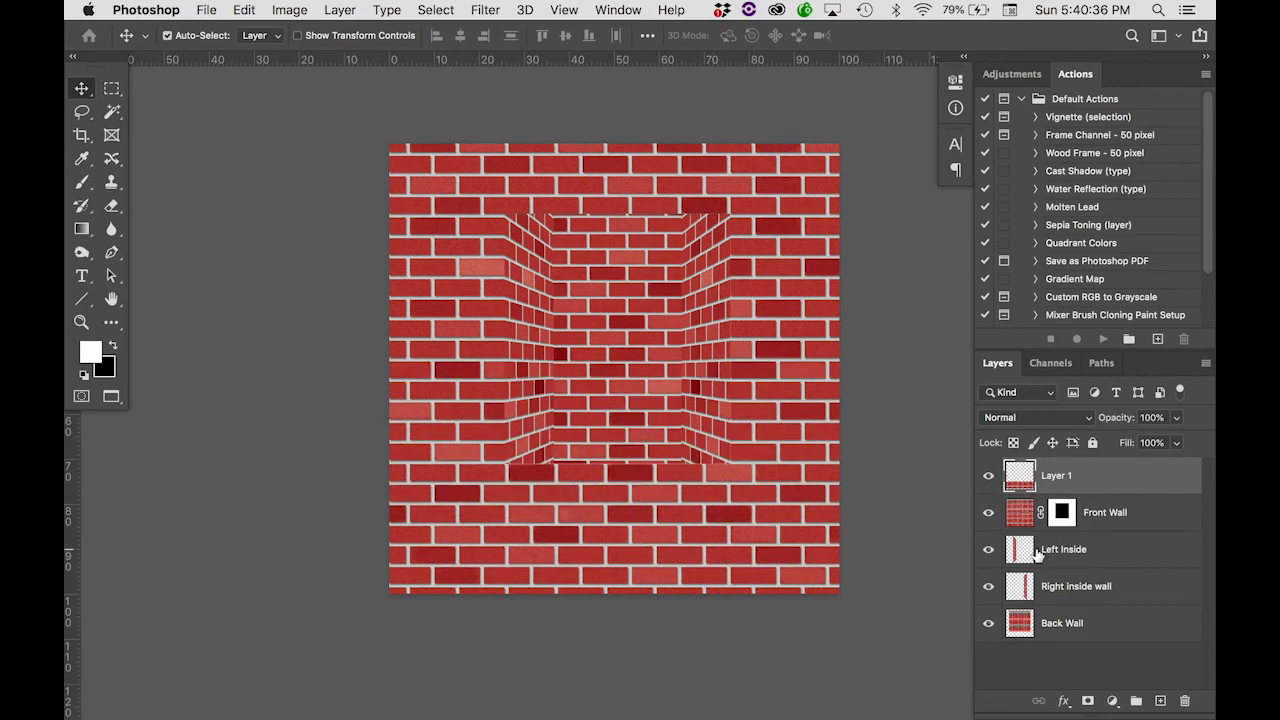
pyautogui.moveTo(1022, 488); pyautogui.dragTo(1026, 528)
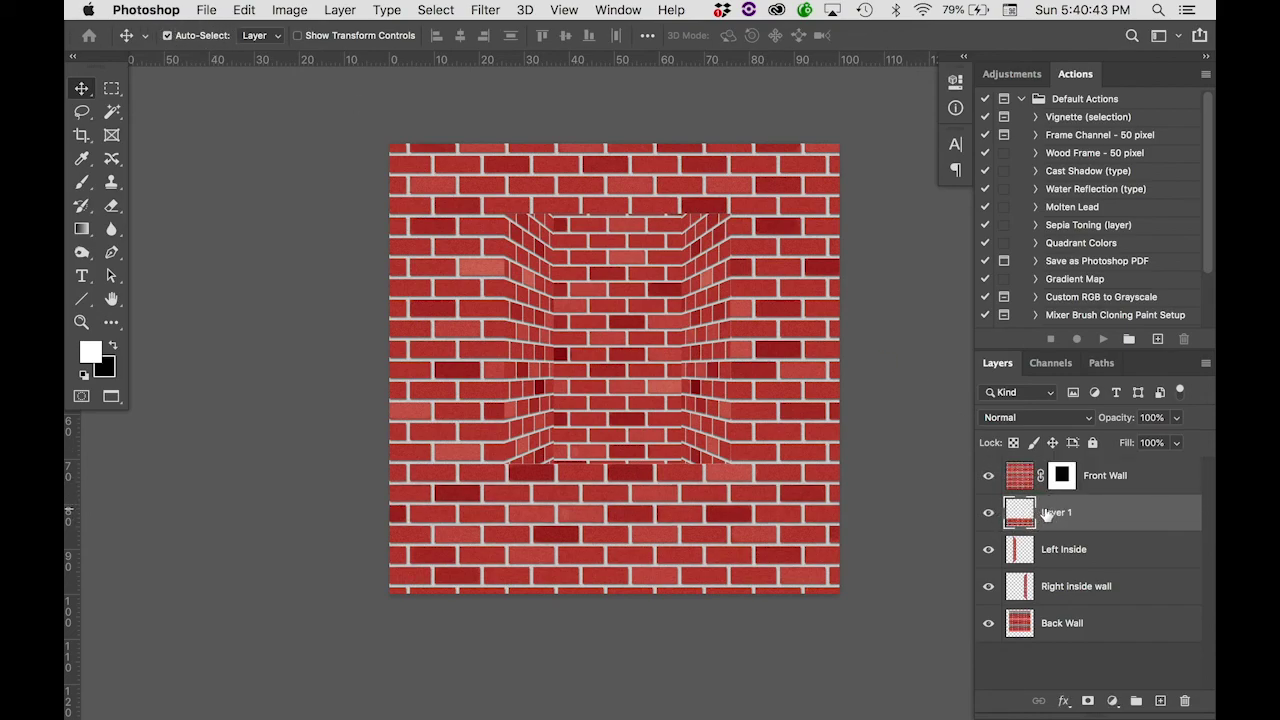
pyautogui.click(167, 35)
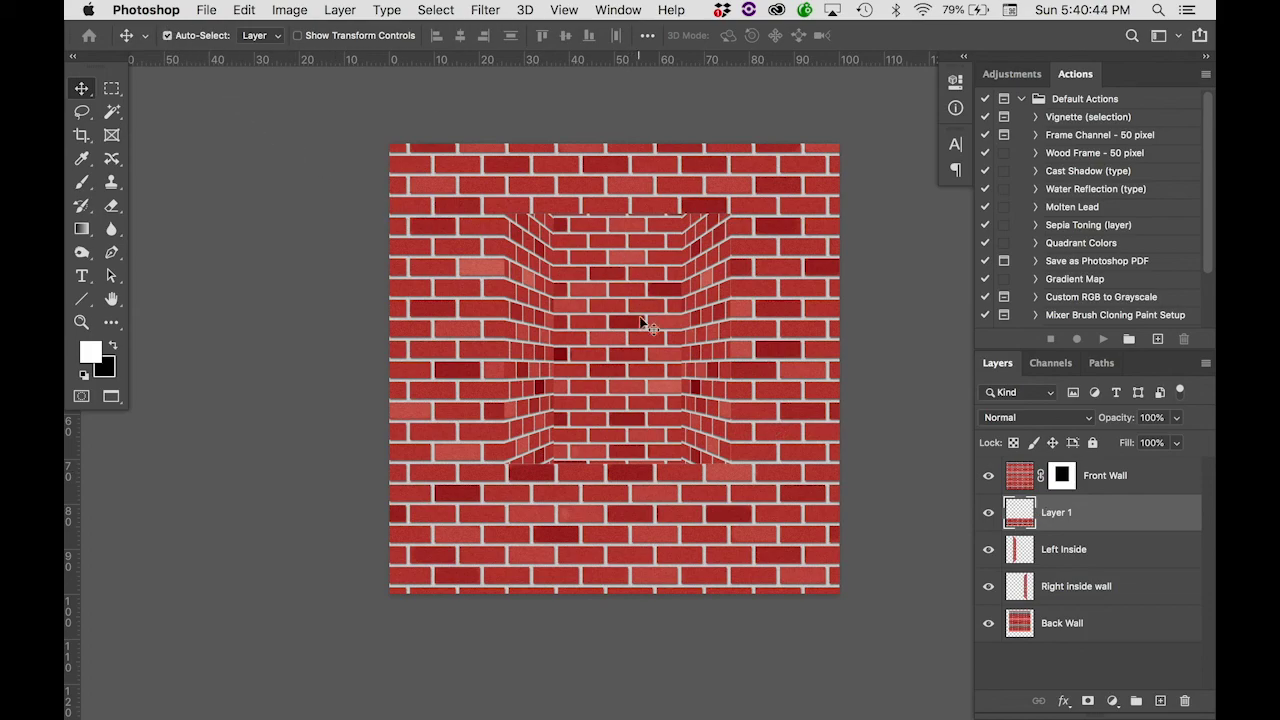
pyautogui.click(622, 478)
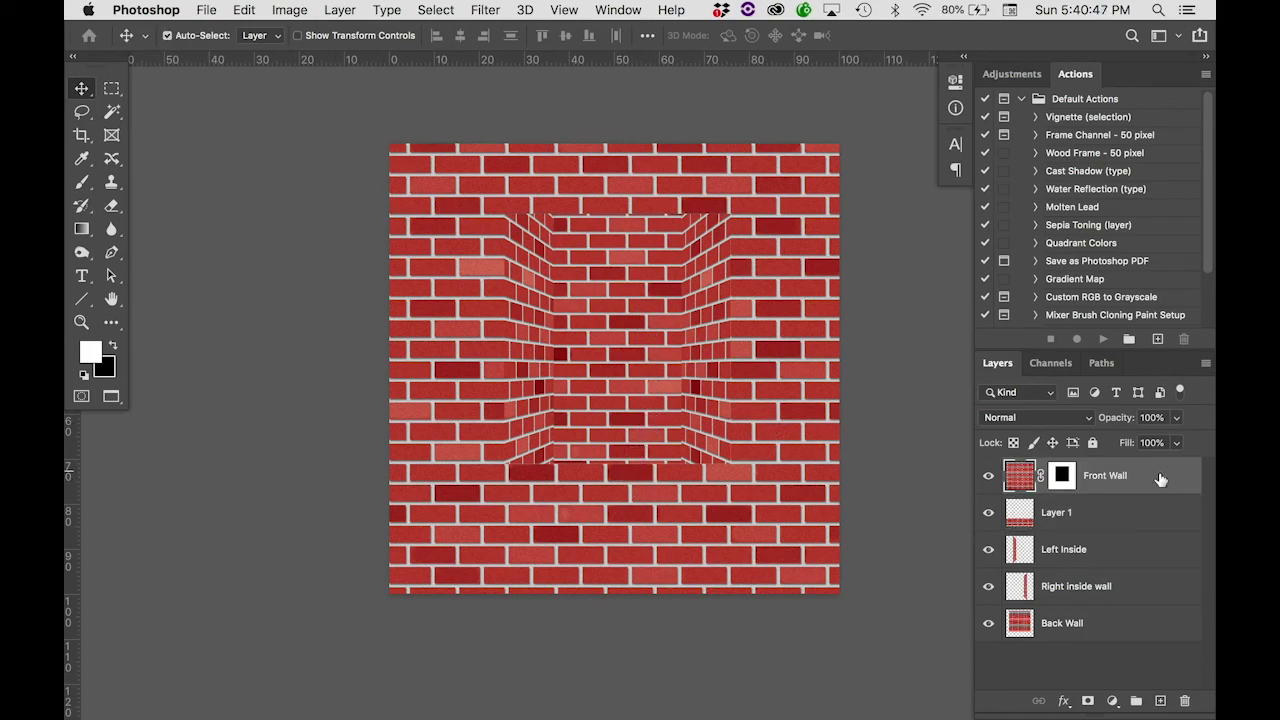
pyautogui.moveTo(620, 543); pyautogui.dragTo(614, 437)
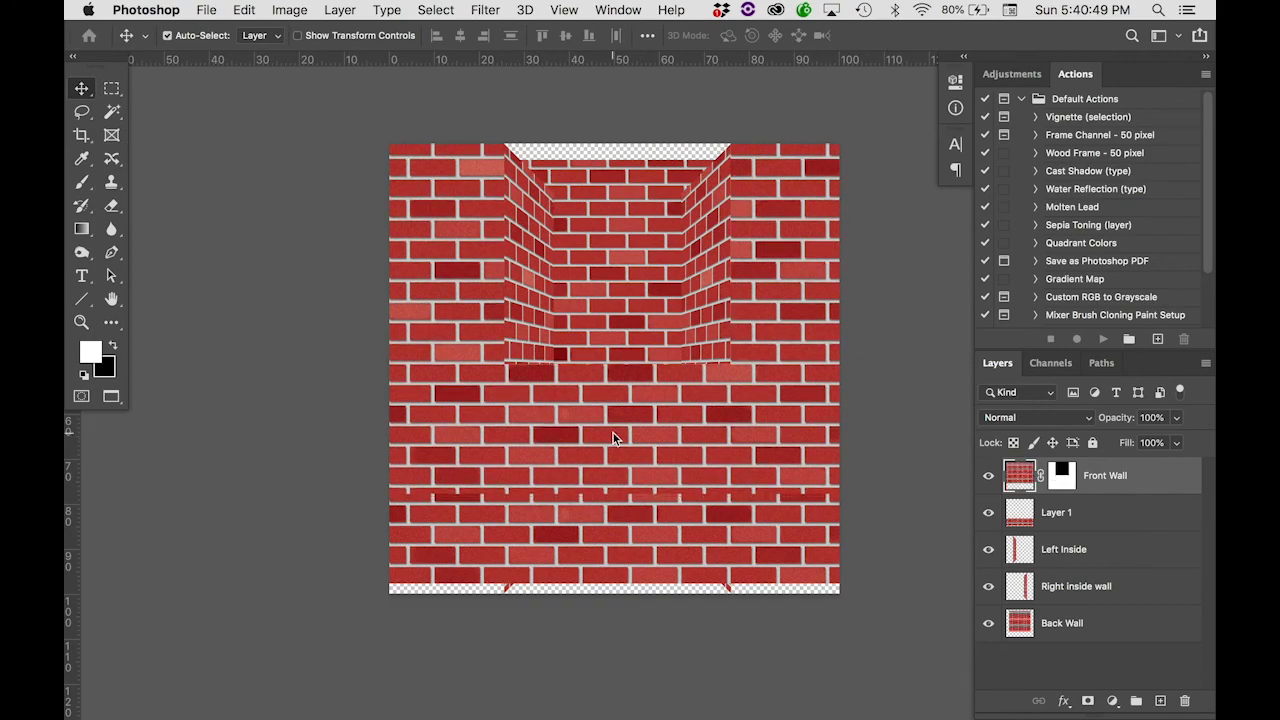
pyautogui.press('super+z')
# Rename the brick strip layer beneath Front Wall "Floor of oven".
pyautogui.click(1070, 518)
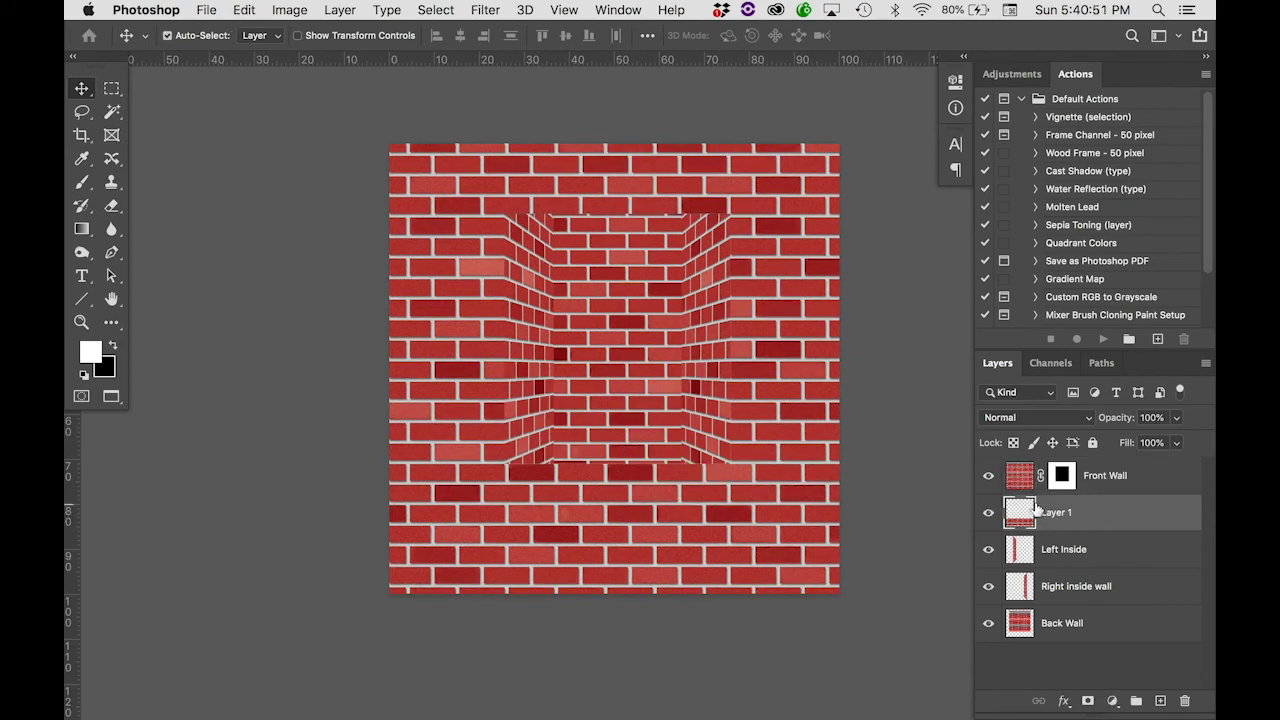
pyautogui.doubleClick(1058, 514)
pyautogui.write('F')
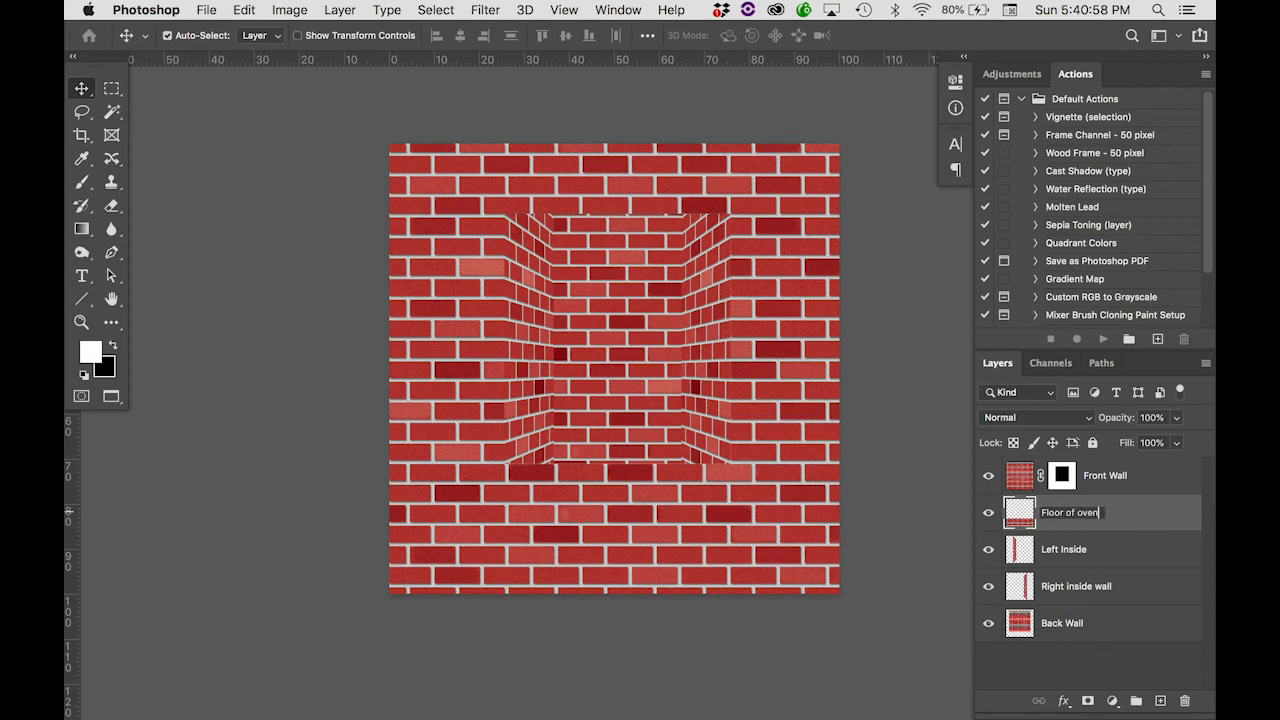
pyautogui.write('loor of oven')
pyautogui.press('Return')
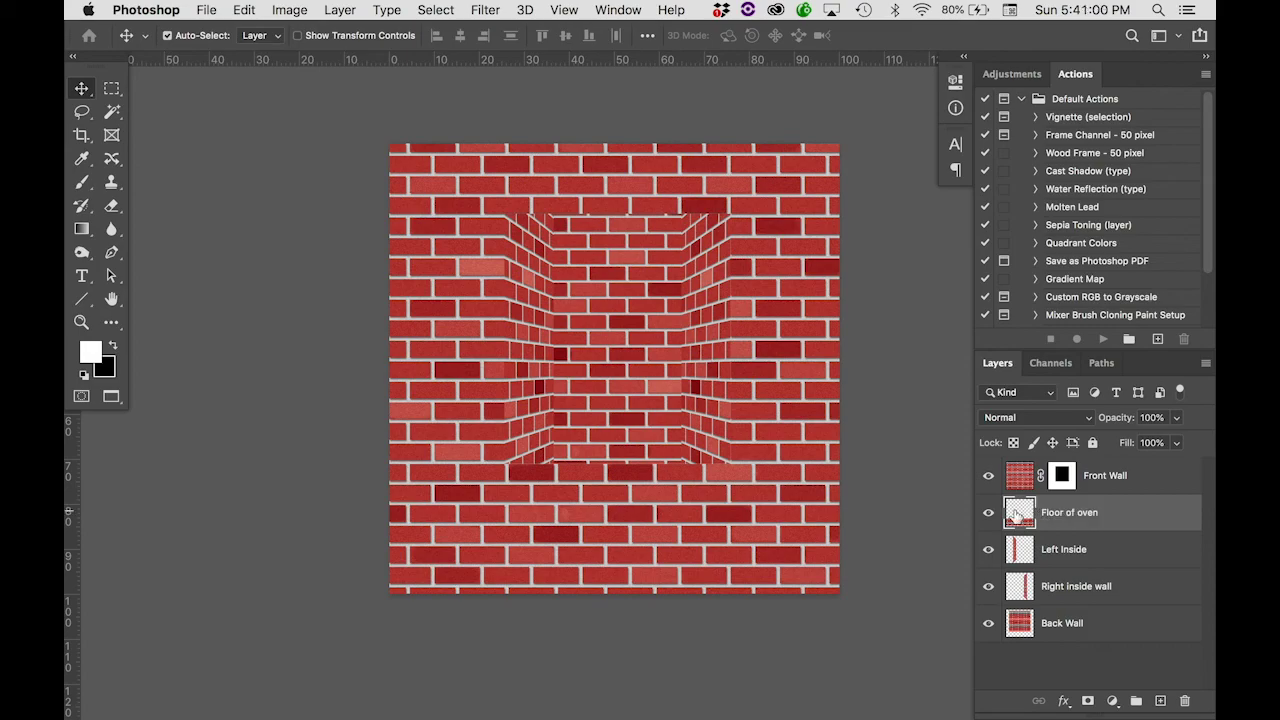
# Turn off Auto-Select and move the Floor of oven bricks up into the lower half of the opening, shifted sideways to stagger their joints with the front wall.
pyautogui.click(167, 36)
pyautogui.moveTo(677, 546); pyautogui.dragTo(670, 437)
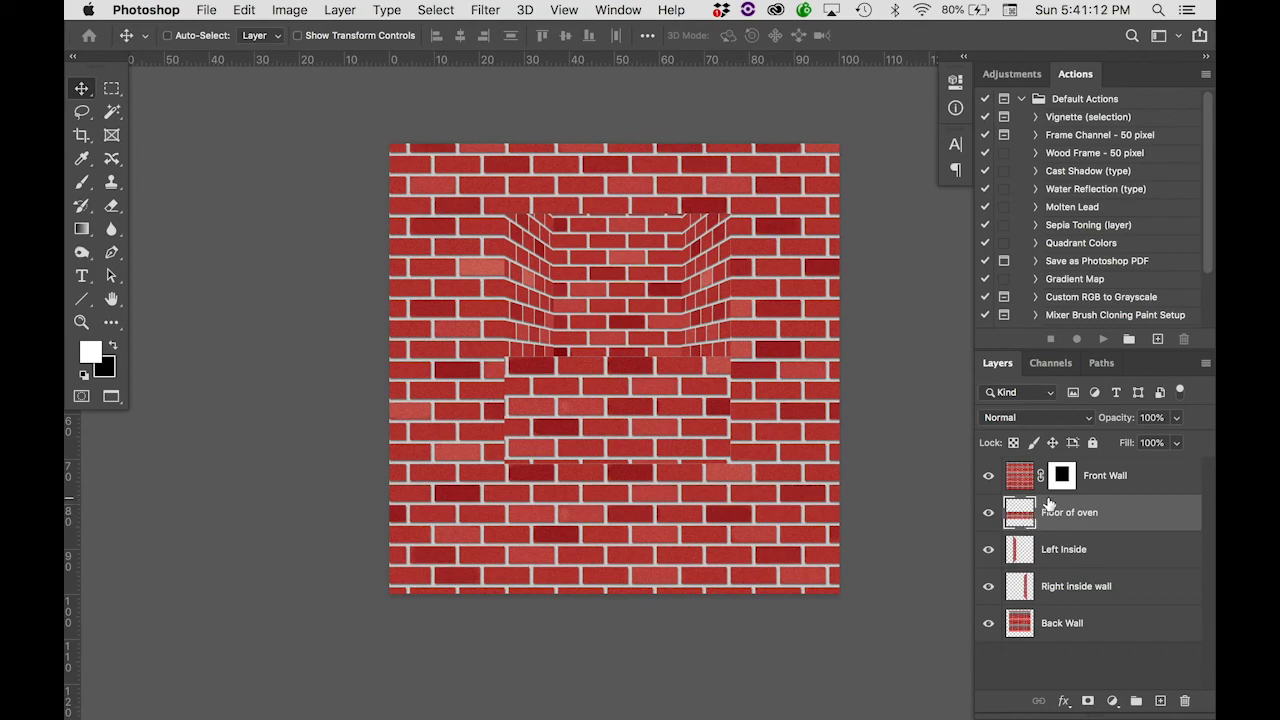
pyautogui.moveTo(674, 440)
pyautogui.mouseDown()
pyautogui.moveTo(666, 412)
pyautogui.moveTo(666, 432)
pyautogui.mouseUp()
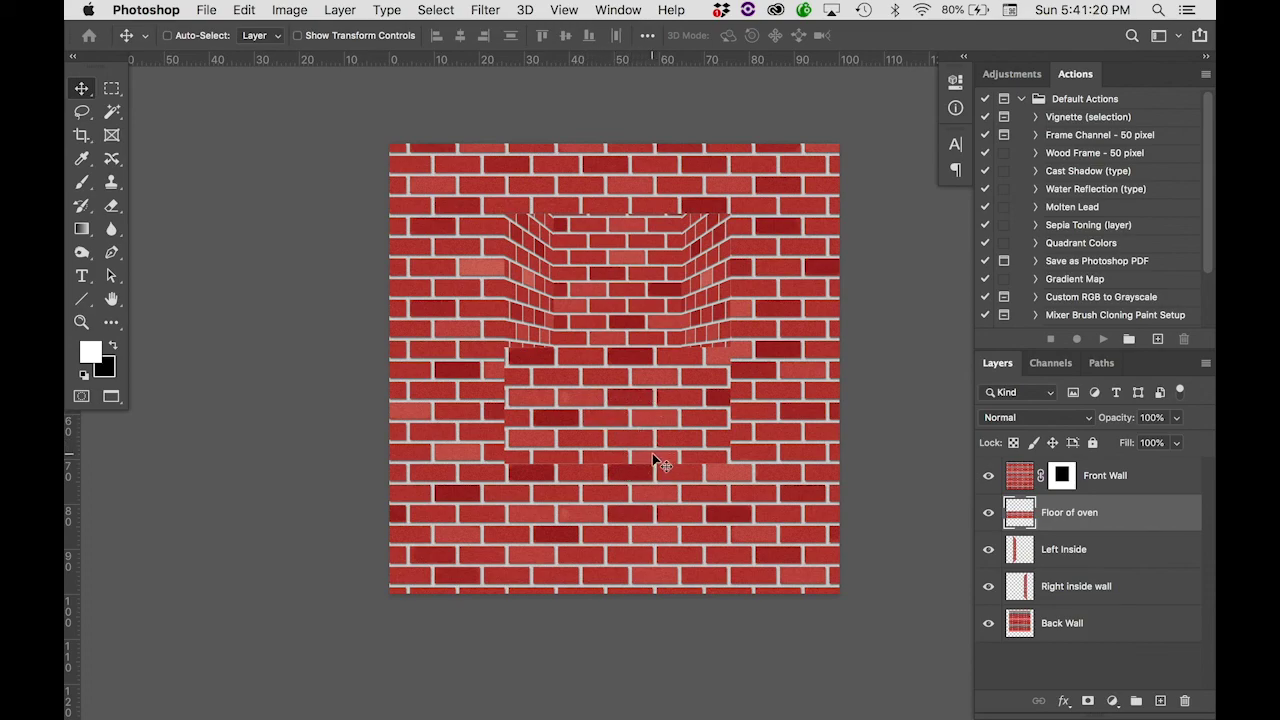
pyautogui.moveTo(651, 410); pyautogui.dragTo(673, 417)
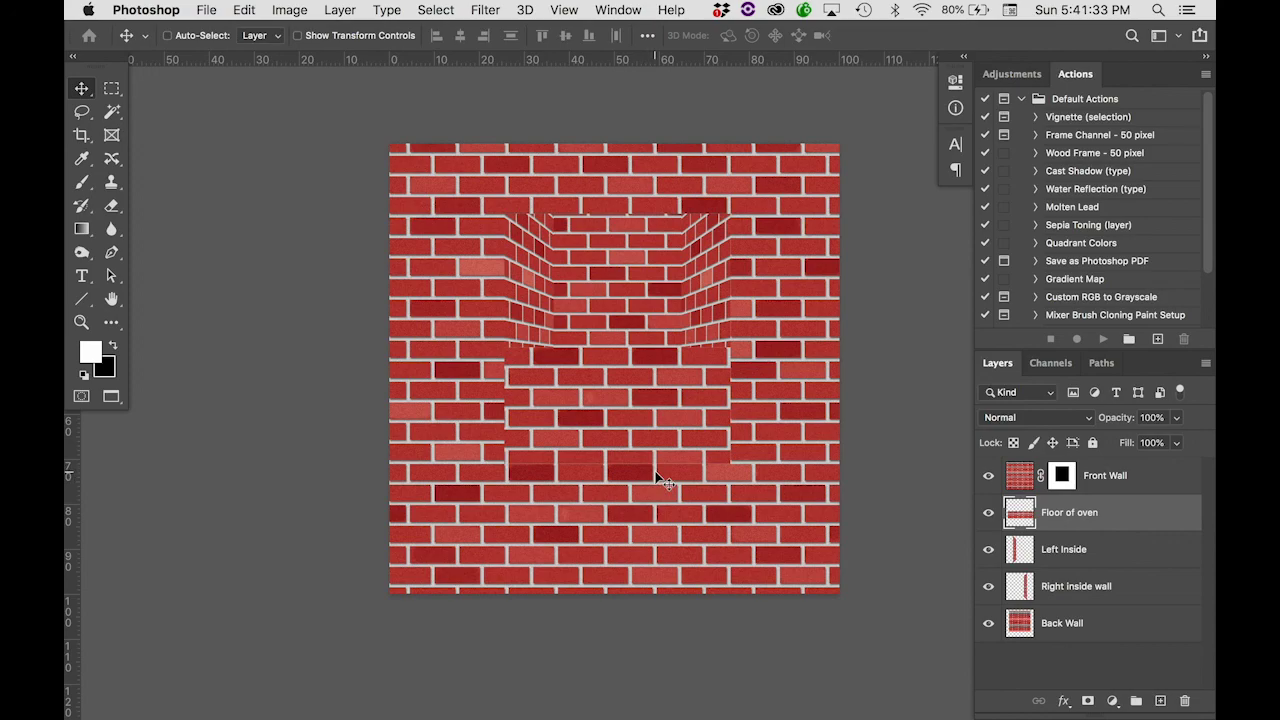
# Start a Perspective transform on the Floor of oven layer and narrow its far edge symmetrically into a trapezoid.
pyautogui.click(244, 10)
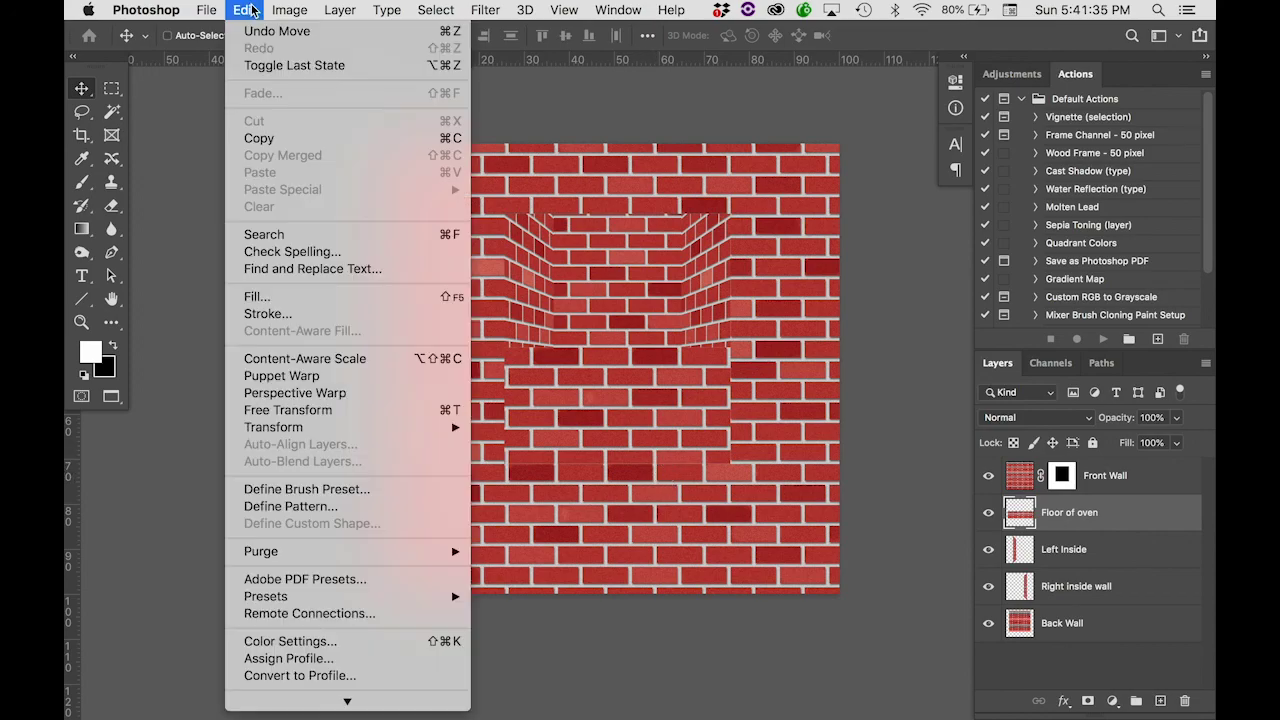
pyautogui.moveTo(287, 428)
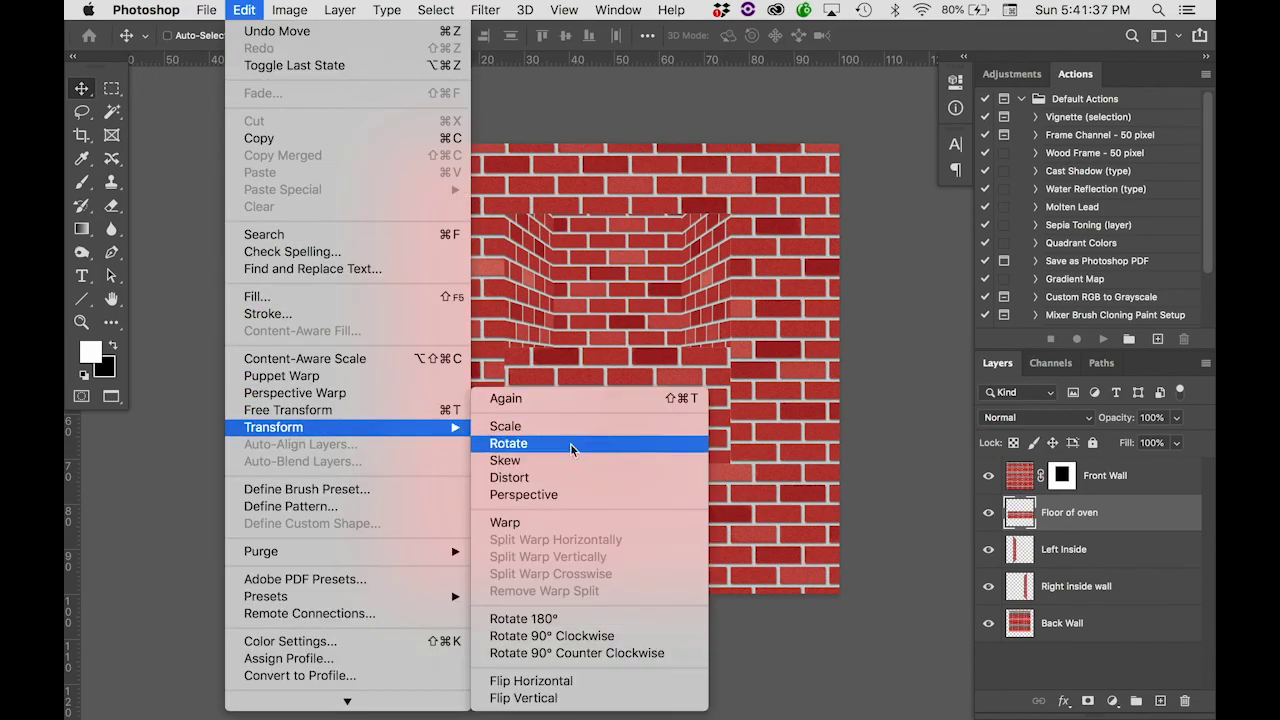
pyautogui.click(561, 492)
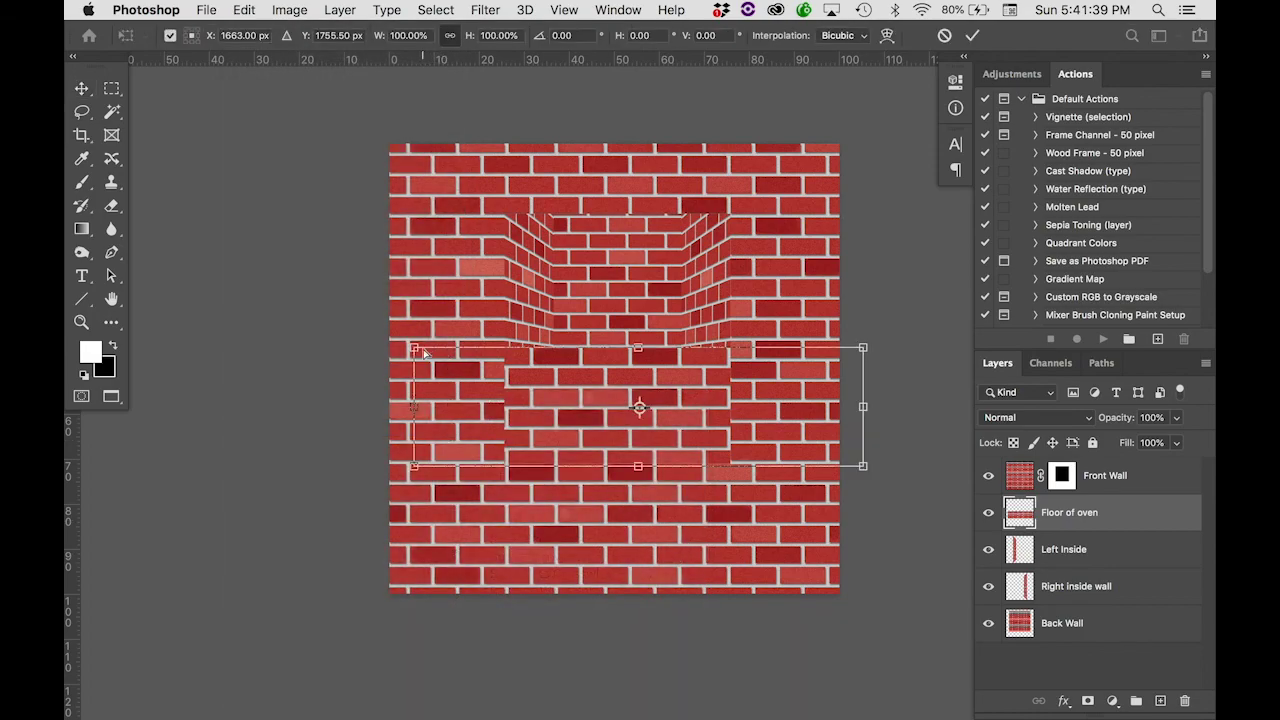
pyautogui.moveTo(418, 352); pyautogui.dragTo(537, 366)
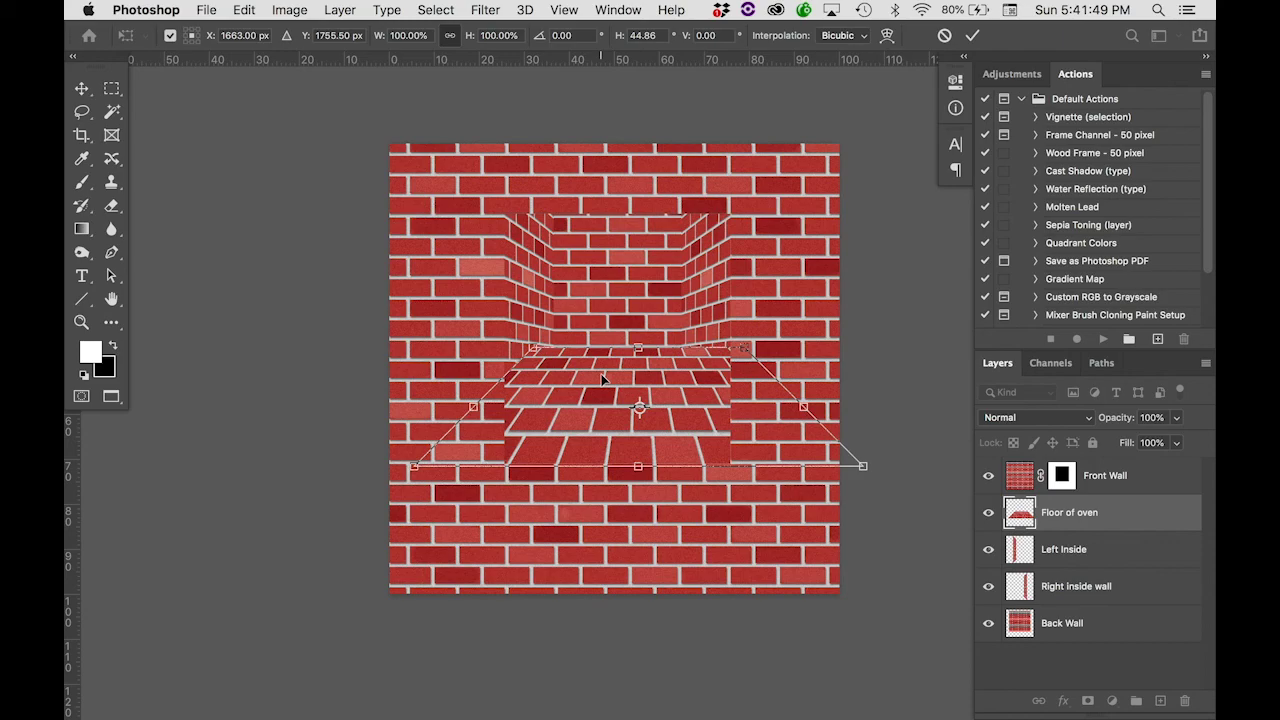
# Scale the floor's height down to about 18.9% from its far edge, keeping the front edge at the base of the opening.
pyautogui.rightClick(602, 378)
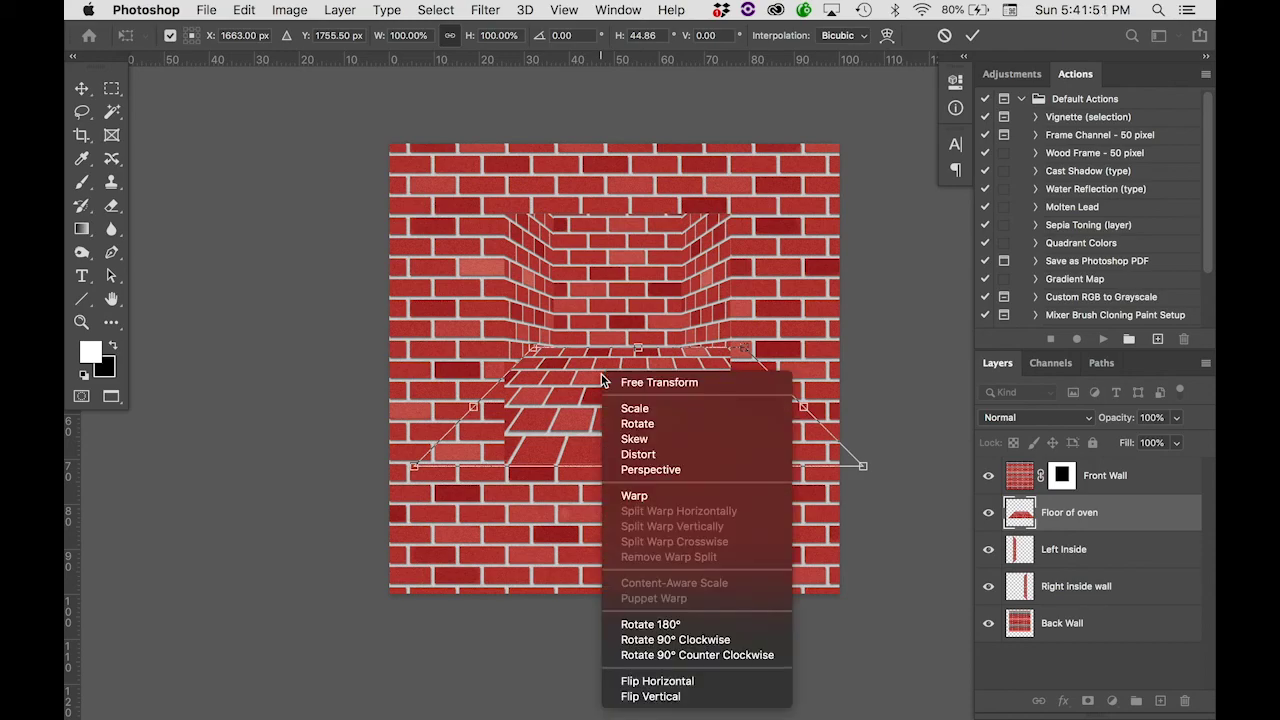
pyautogui.click(657, 414)
pyautogui.moveTo(638, 347); pyautogui.dragTo(638, 441)
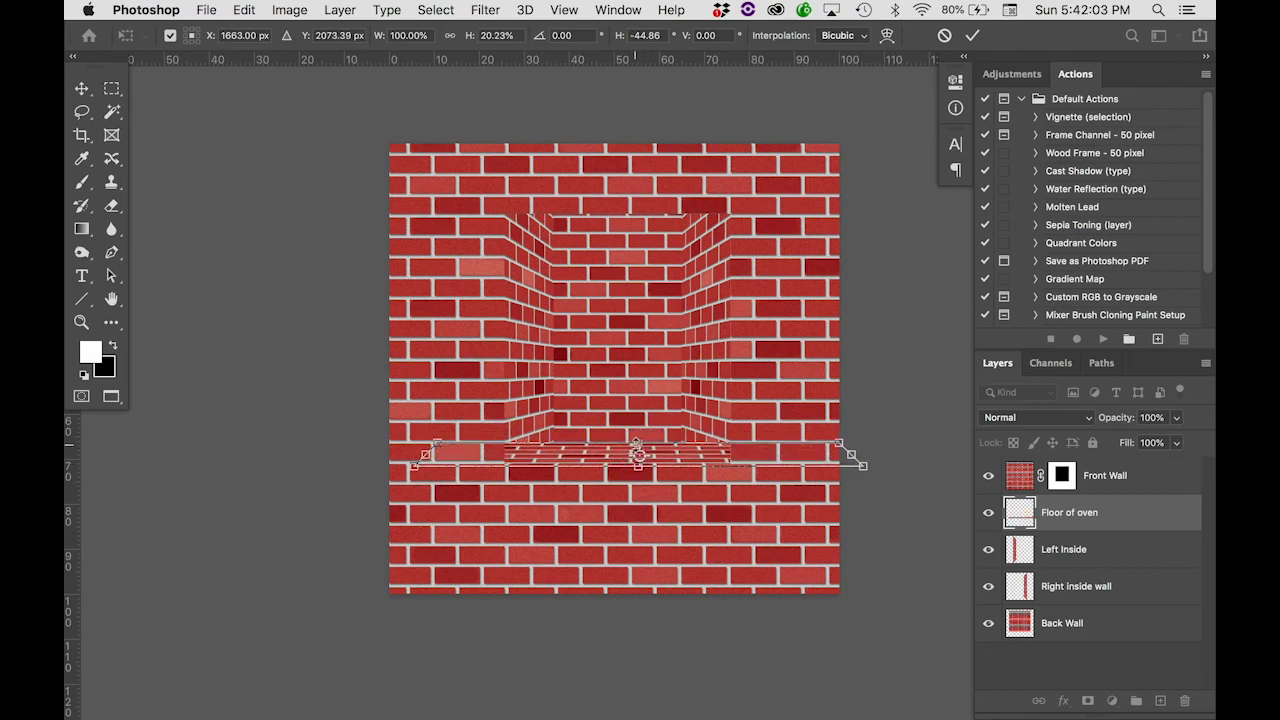
pyautogui.moveTo(638, 441); pyautogui.dragTo(638, 458)
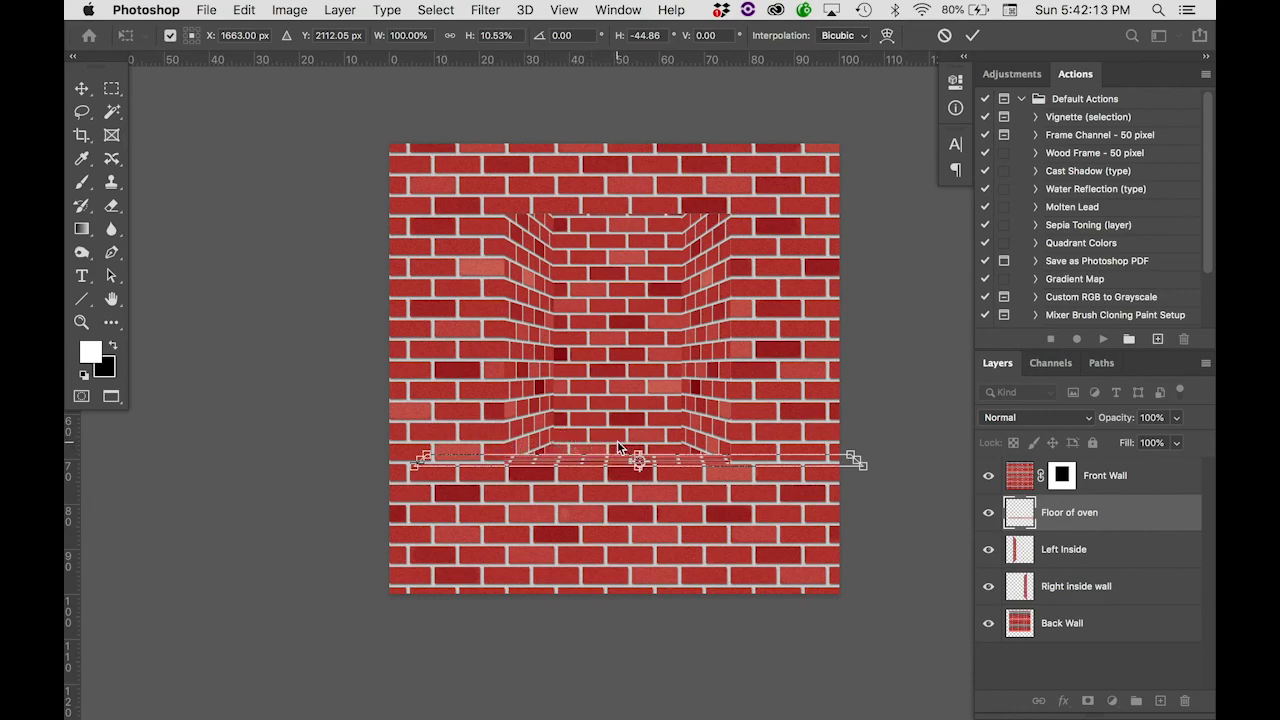
pyautogui.moveTo(640, 455); pyautogui.dragTo(640, 444)
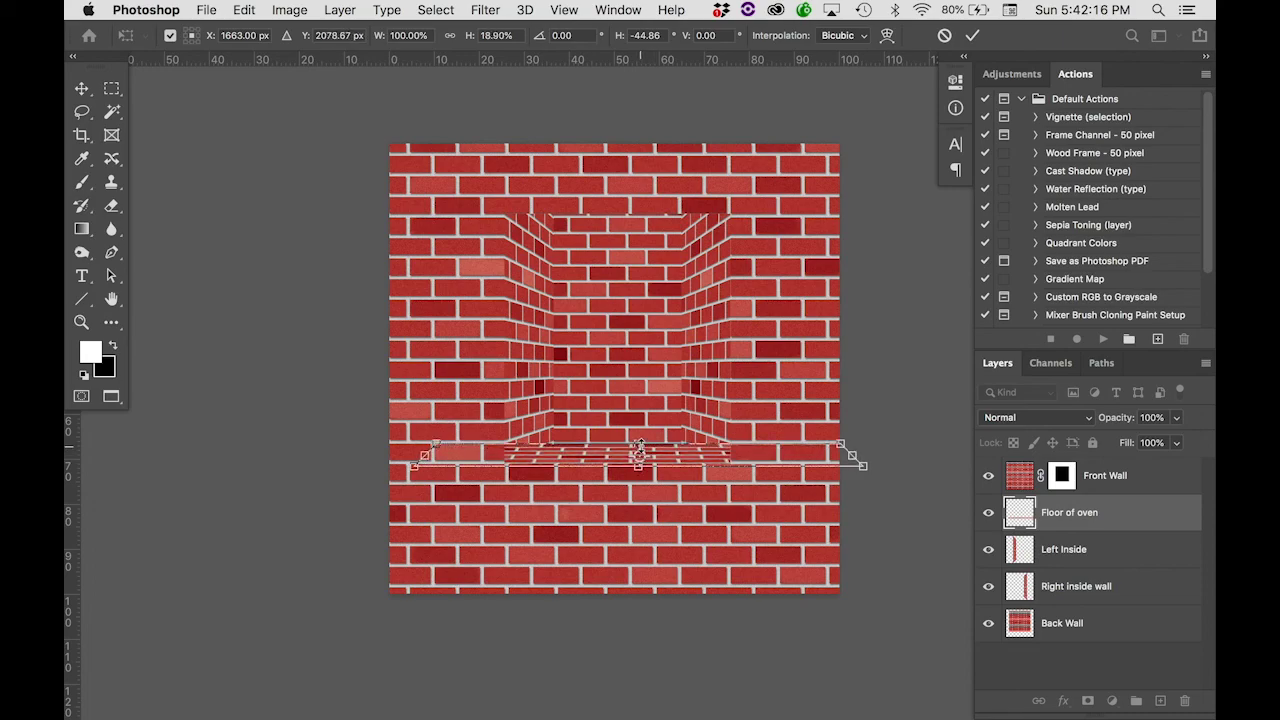
# Narrow the floor's far edge further with Perspective to a horizontal skew of about -78.65 and apply the transform.
pyautogui.rightClick(678, 457)
pyautogui.click(748, 471)
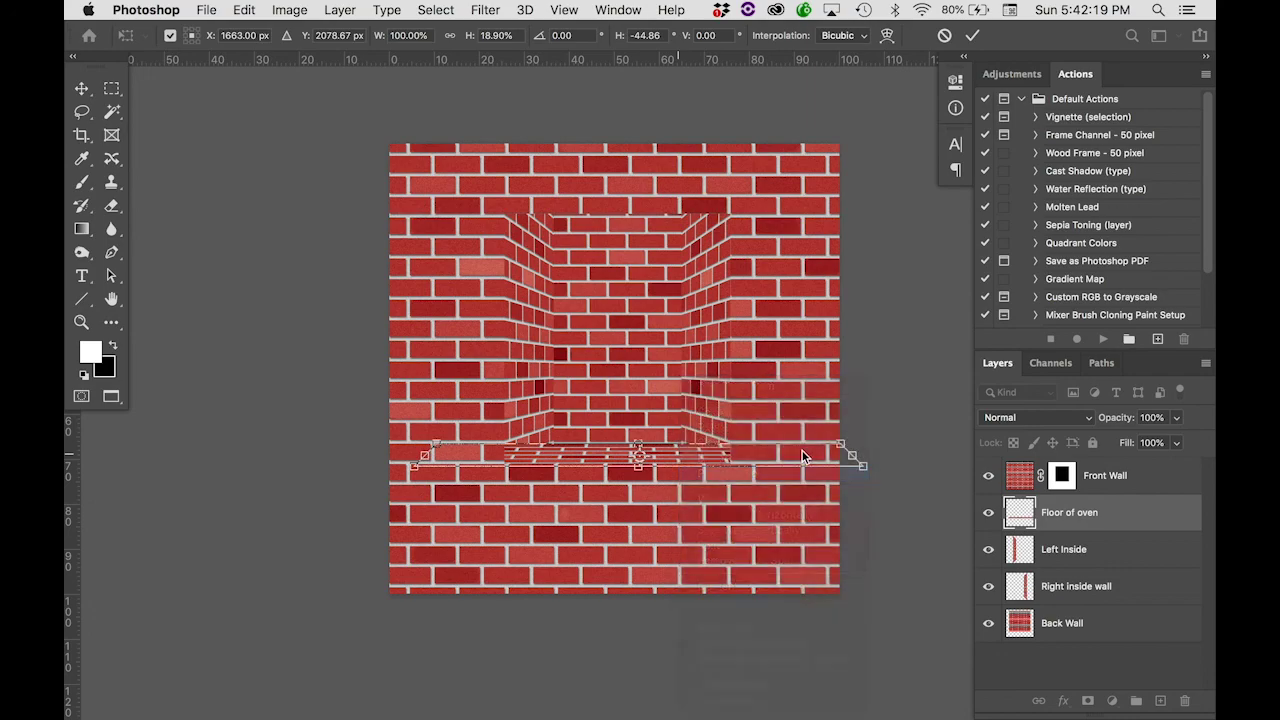
pyautogui.moveTo(840, 444); pyautogui.dragTo(750, 458)
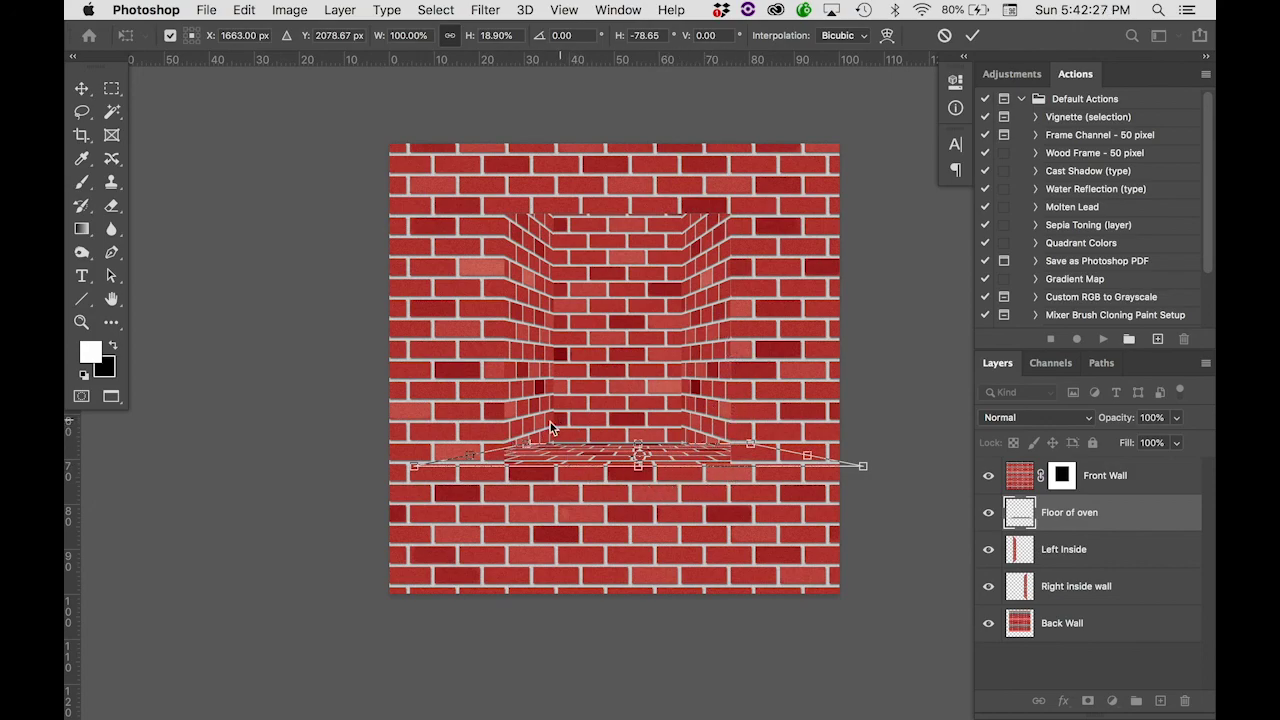
pyautogui.click(972, 36)
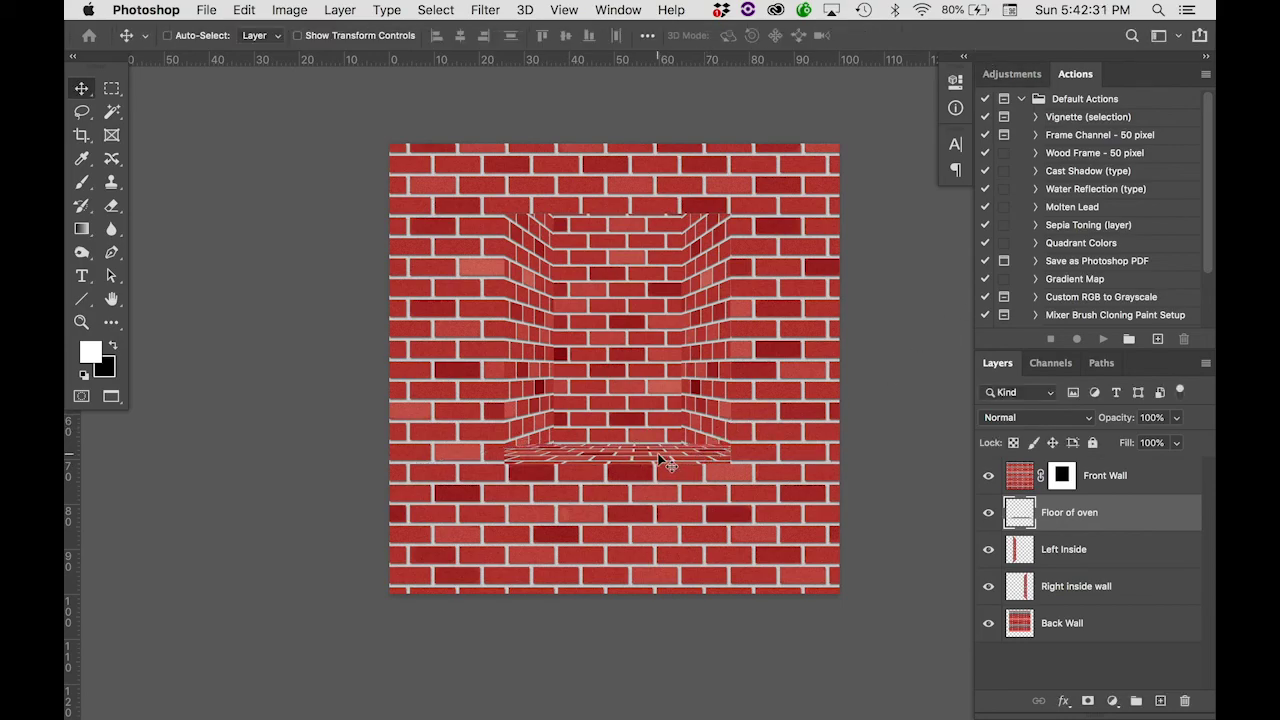
# Add a layer mask to Floor of oven and lasso the floor corner that overlaps the base of the left inside wall.
pyautogui.keyDown('alt'); pyautogui.scroll(5, 565, 453); pyautogui.keyUp('alt')
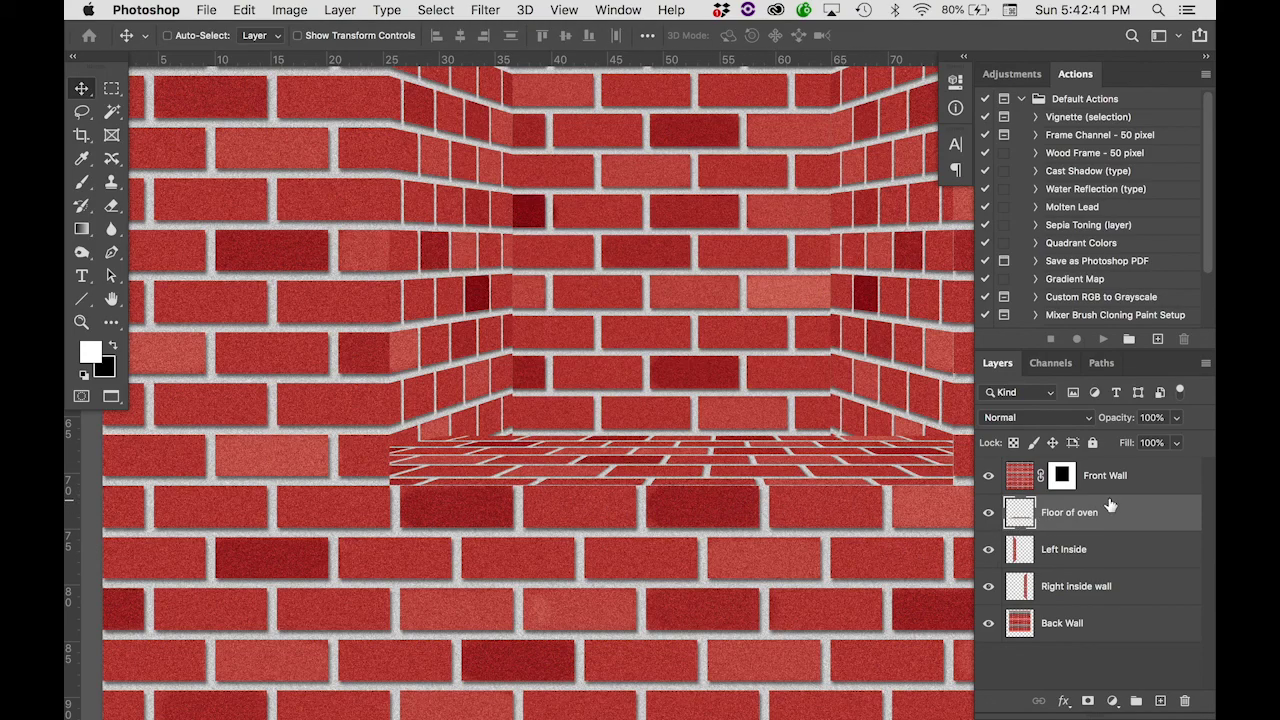
pyautogui.click(1088, 701)
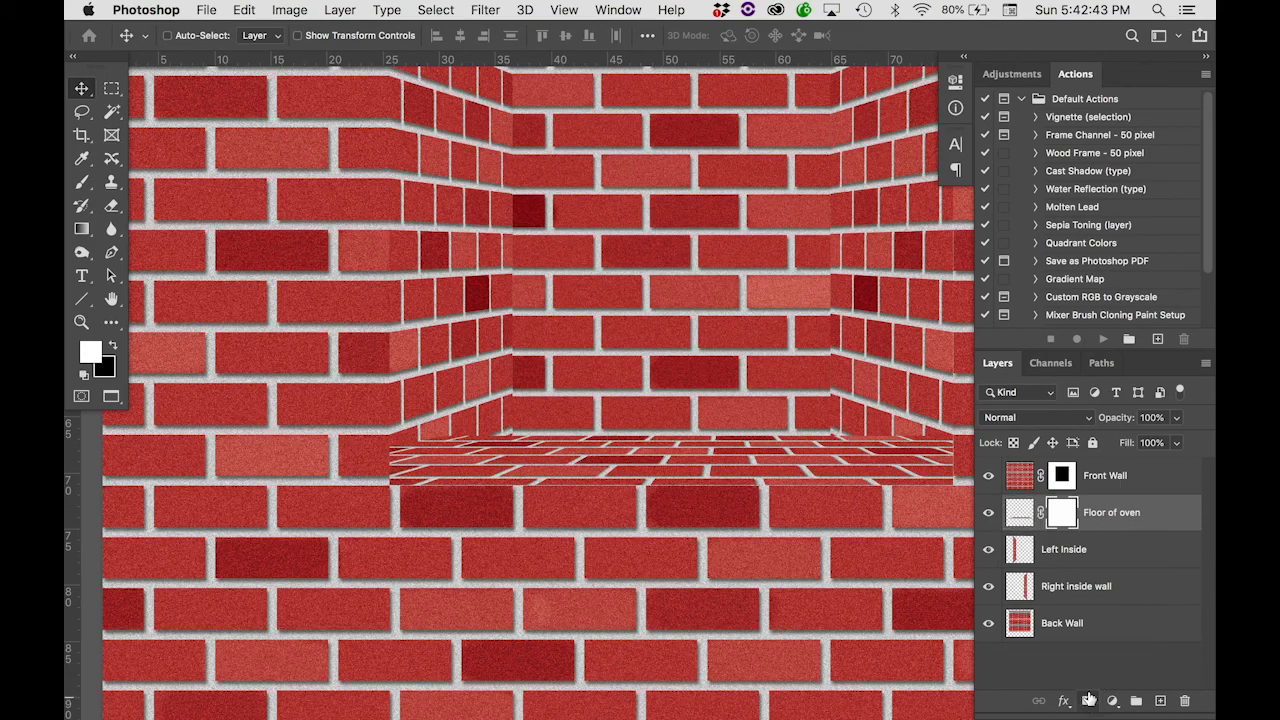
pyautogui.press('l')
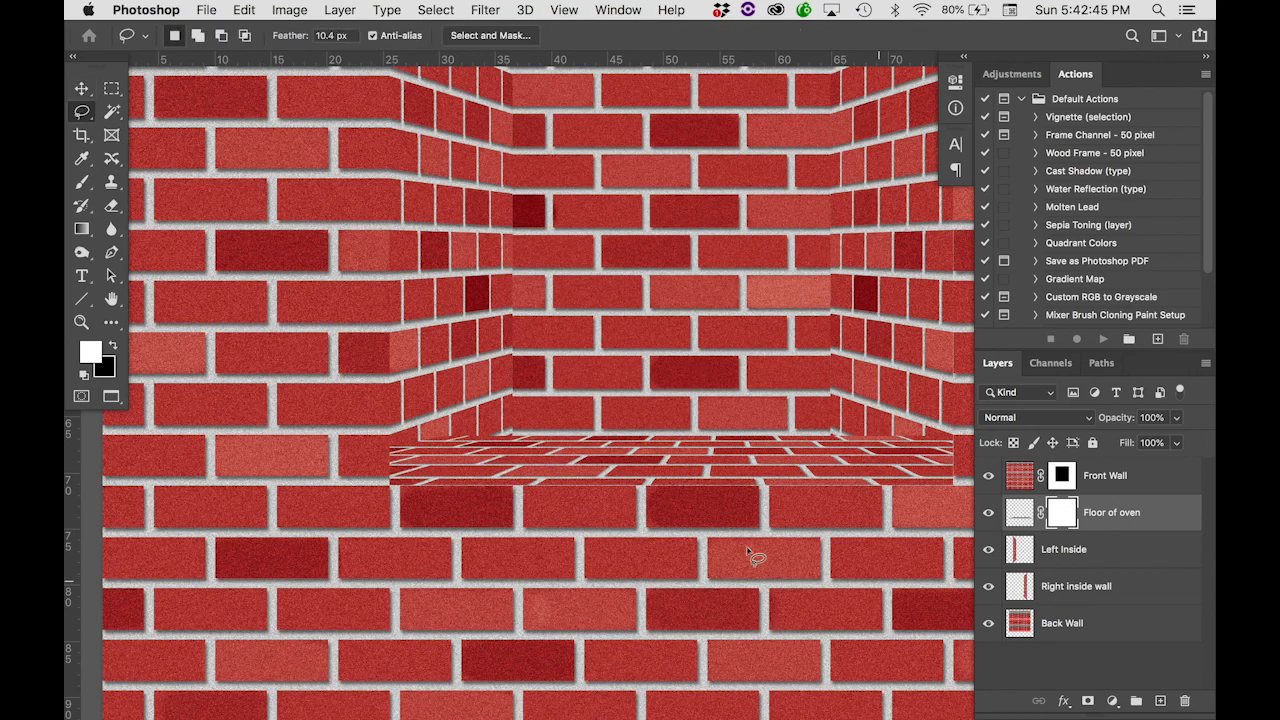
pyautogui.click(508, 432)
pyautogui.moveTo(512, 437); pyautogui.dragTo(419, 442)
pyautogui.moveTo(419, 442)
pyautogui.mouseDown()
pyautogui.moveTo(377, 493)
pyautogui.moveTo(370, 484)
pyautogui.moveTo(428, 435)
pyautogui.moveTo(409, 458)
pyautogui.moveTo(490, 435)
pyautogui.moveTo(402, 476)
pyautogui.moveTo(345, 444)
pyautogui.moveTo(347, 392)
pyautogui.moveTo(442, 370)
pyautogui.moveTo(511, 433)
pyautogui.mouseUp()
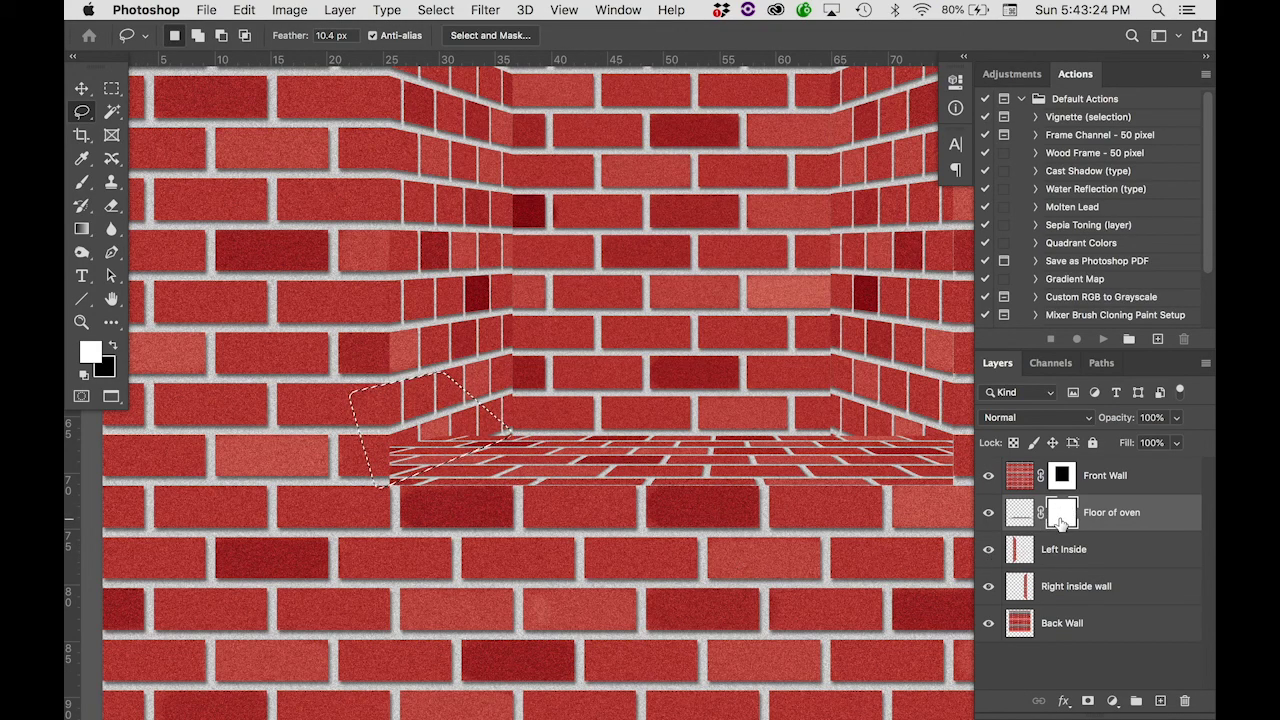
# Fill the selected corner of the Floor of oven mask with black at 100% opacity in Normal mode.
pyautogui.click(244, 9)
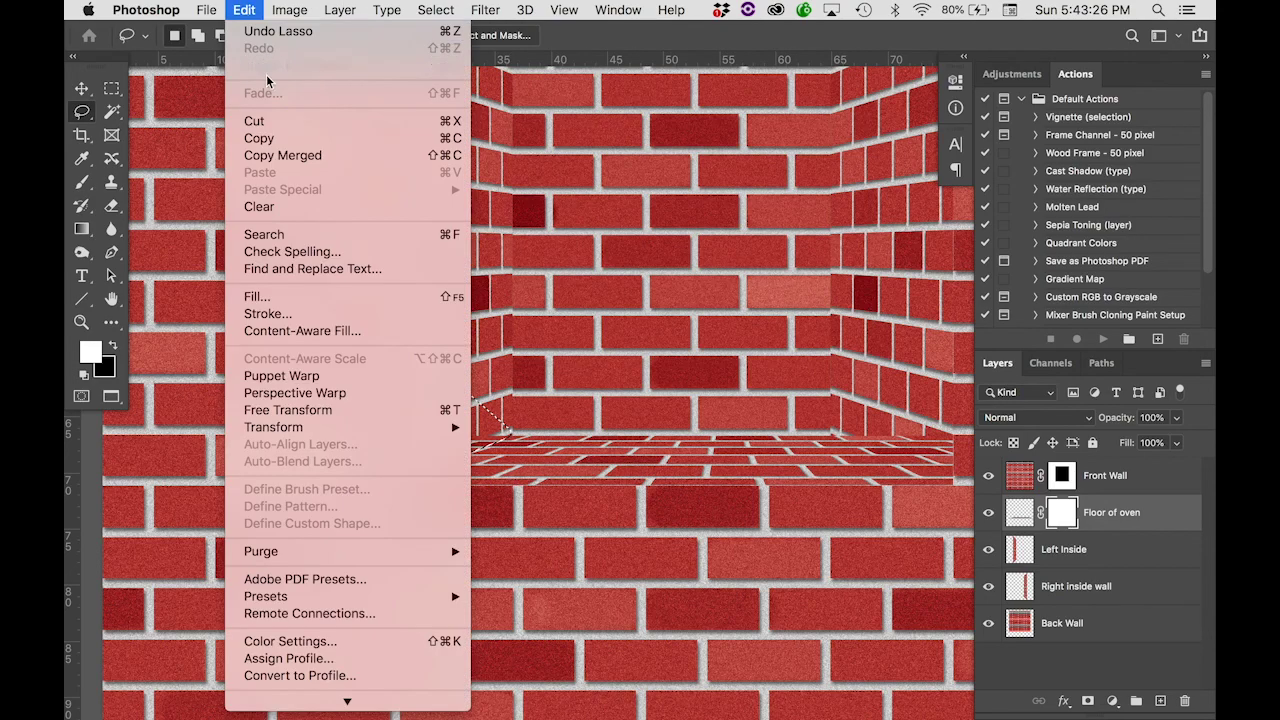
pyautogui.click(268, 297)
pyautogui.click(937, 122)
pyautogui.click(880, 82)
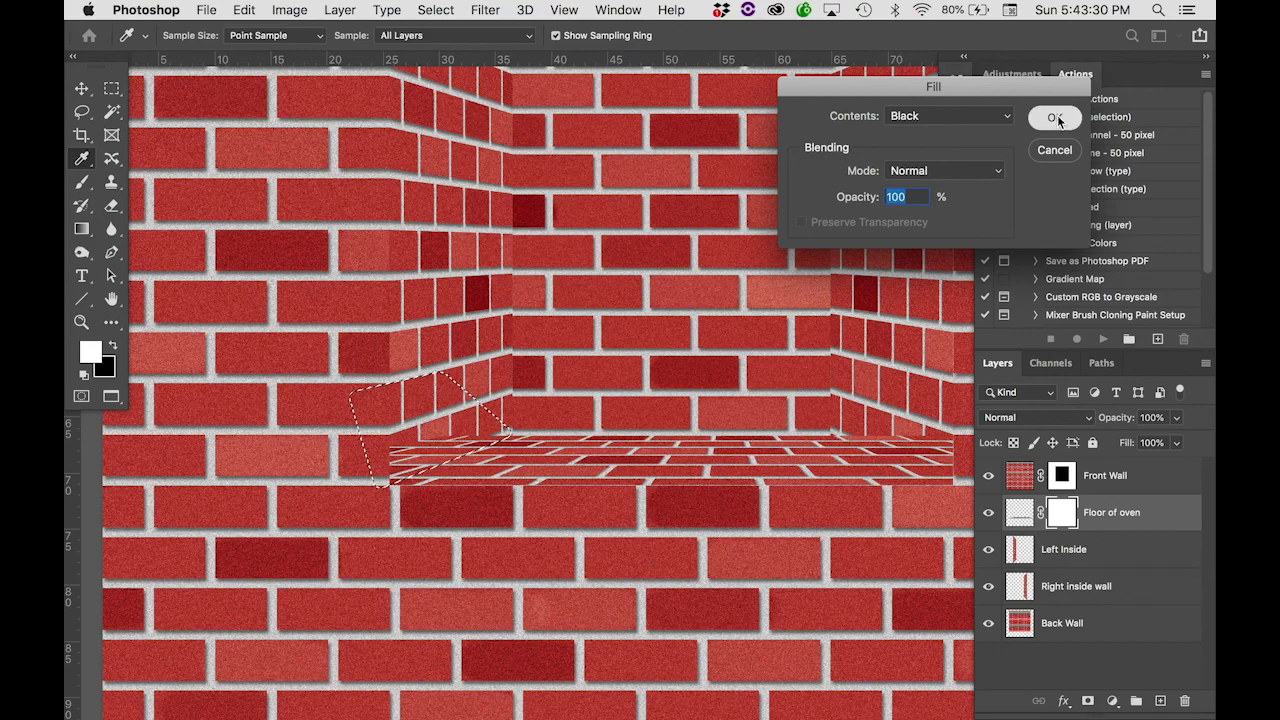
pyautogui.click(1055, 118)
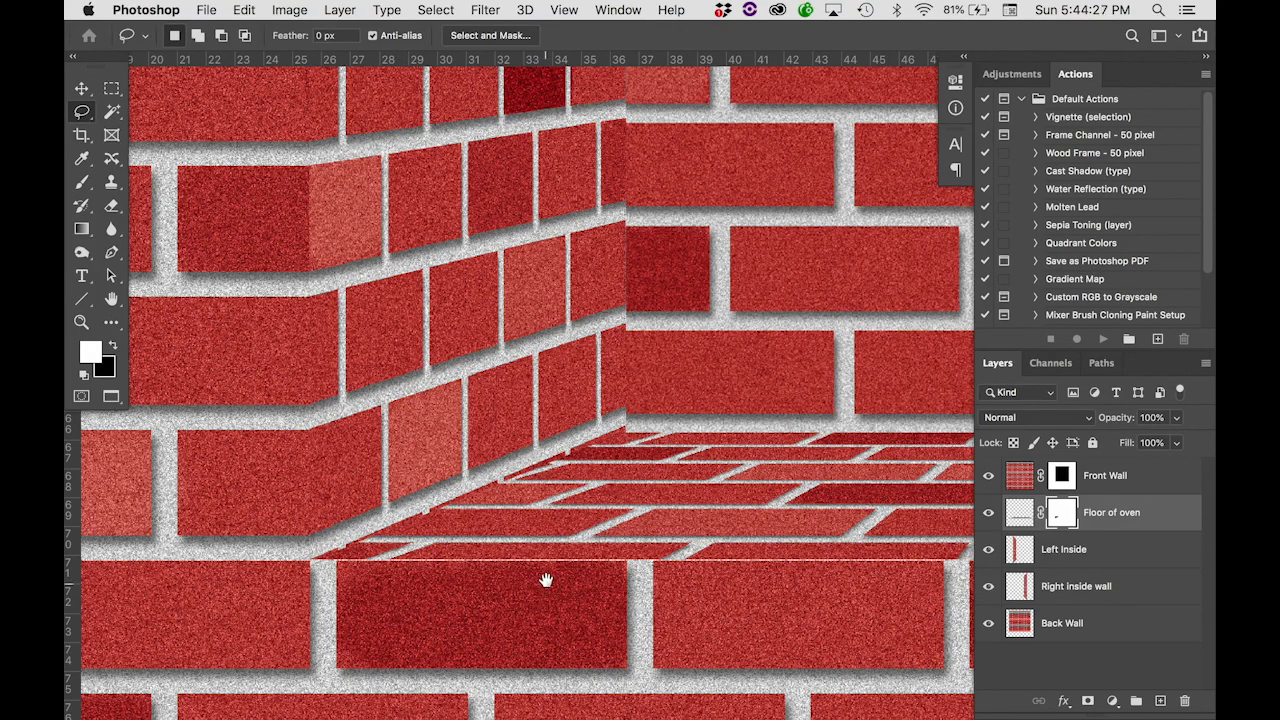
# Nudge the Back Wall layer slightly upward to line up its bottom mortar line with the floor's far edge.
pyautogui.scroll(3, 546, 583)
pyautogui.hscroll(5, 546, 583)
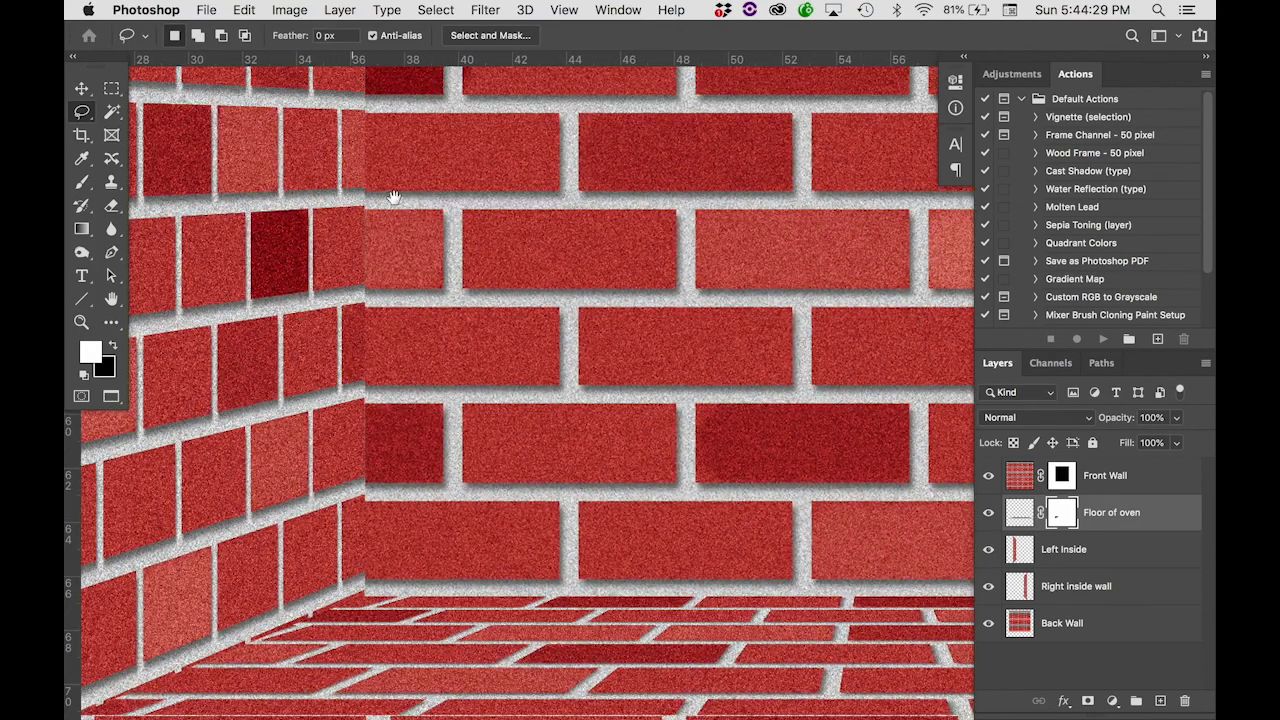
pyautogui.keyDown('alt'); pyautogui.keyDown('super'); pyautogui.click(626, 338); pyautogui.keyUp('super'); pyautogui.keyUp('alt')
pyautogui.keyDown('alt'); pyautogui.keyDown('super'); pyautogui.click(626, 338); pyautogui.keyUp('super'); pyautogui.keyUp('alt')
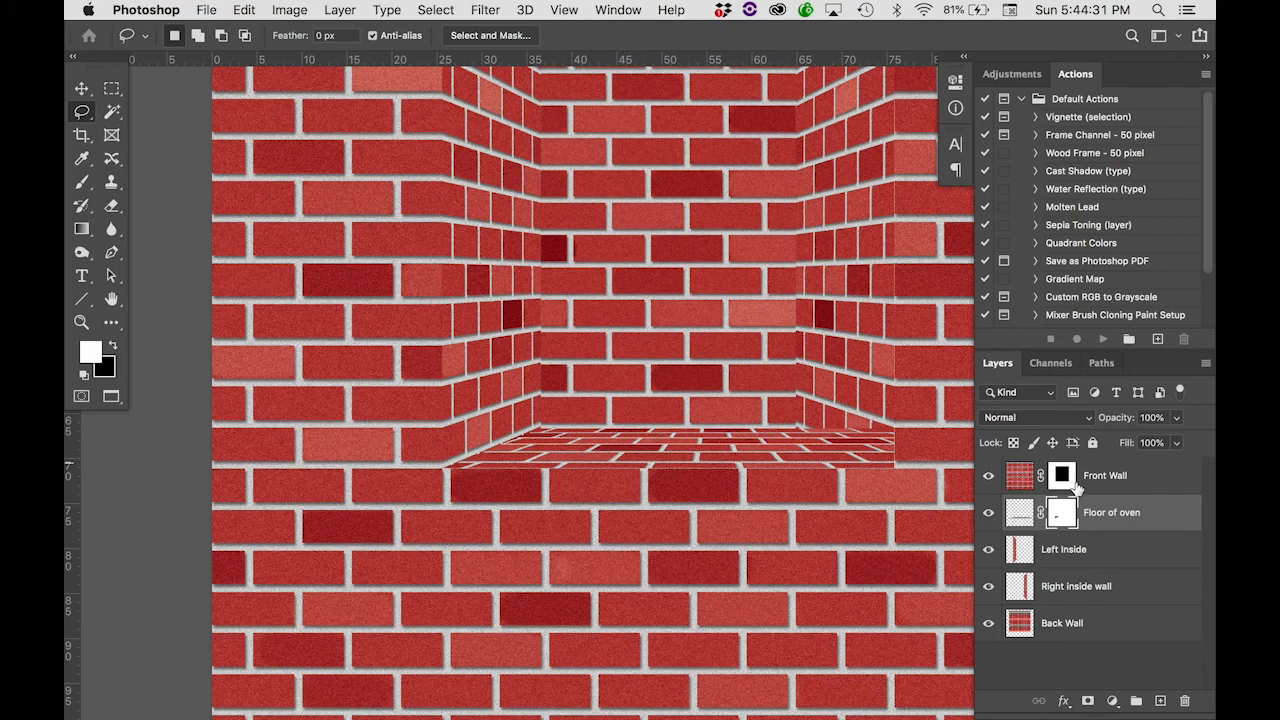
pyautogui.click(1078, 624)
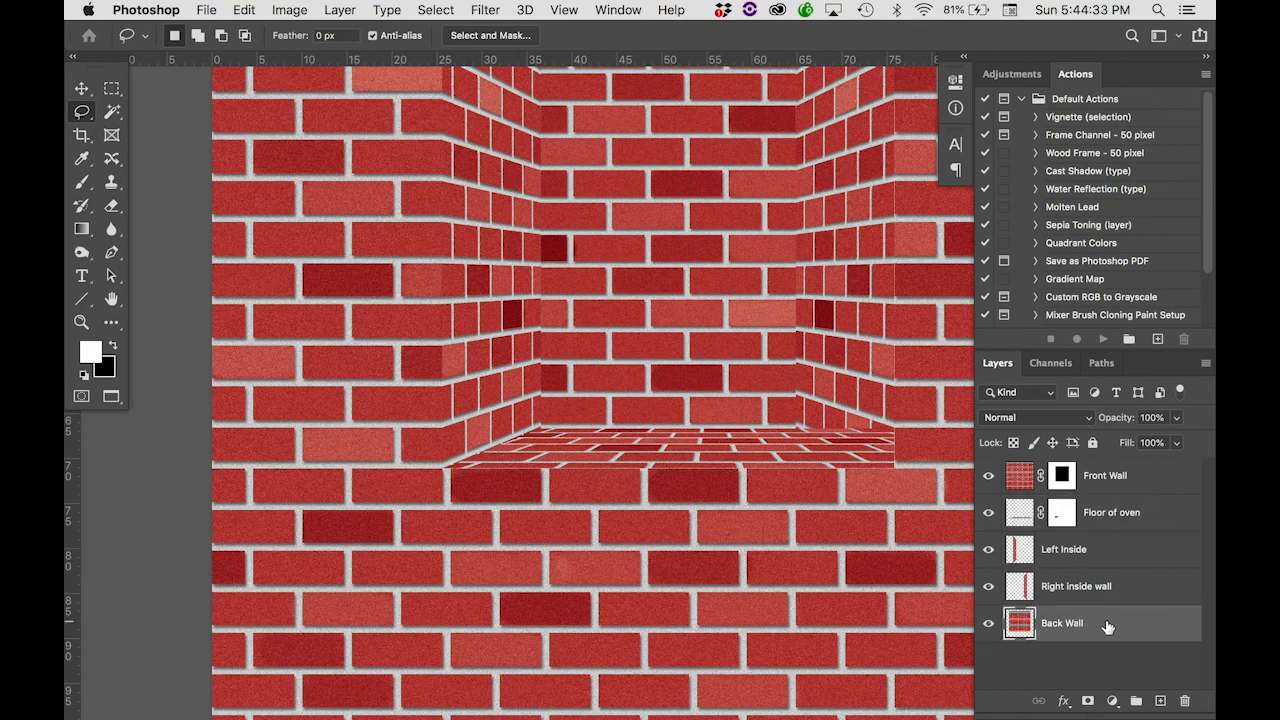
pyautogui.press('v')
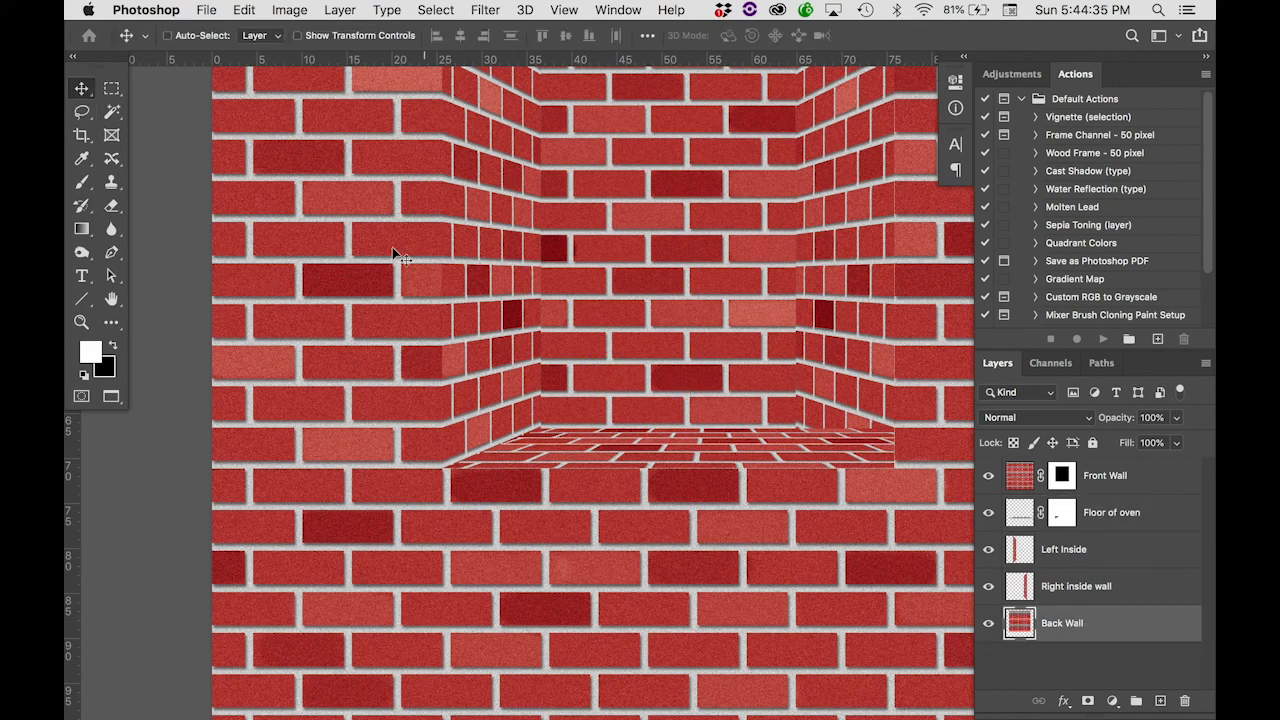
pyautogui.press('Up')
pyautogui.press('Up')
pyautogui.press('Up')
pyautogui.press('Up')
pyautogui.press('Up')
pyautogui.press('Up')
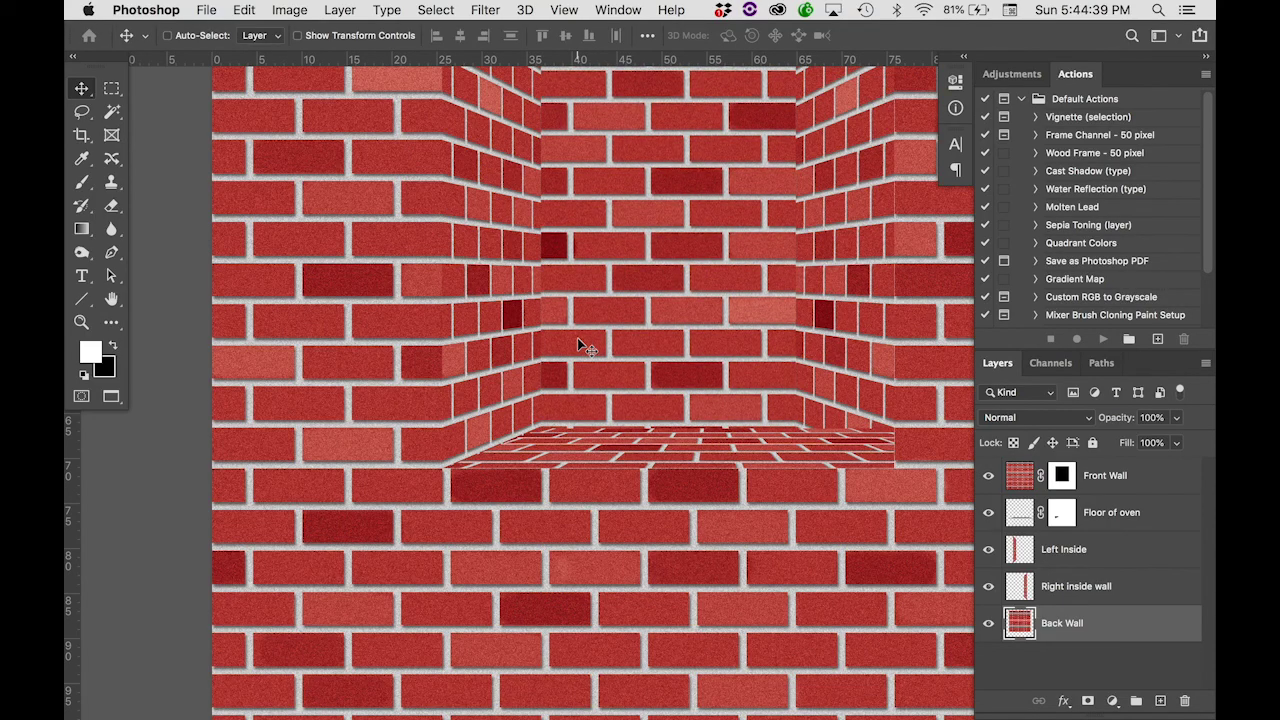
# Stretch the Floor of oven layer's far edge upward to a height of 113.37% to meet the back wall and apply the transform.
pyautogui.click(540, 435)
pyautogui.click(535, 437)
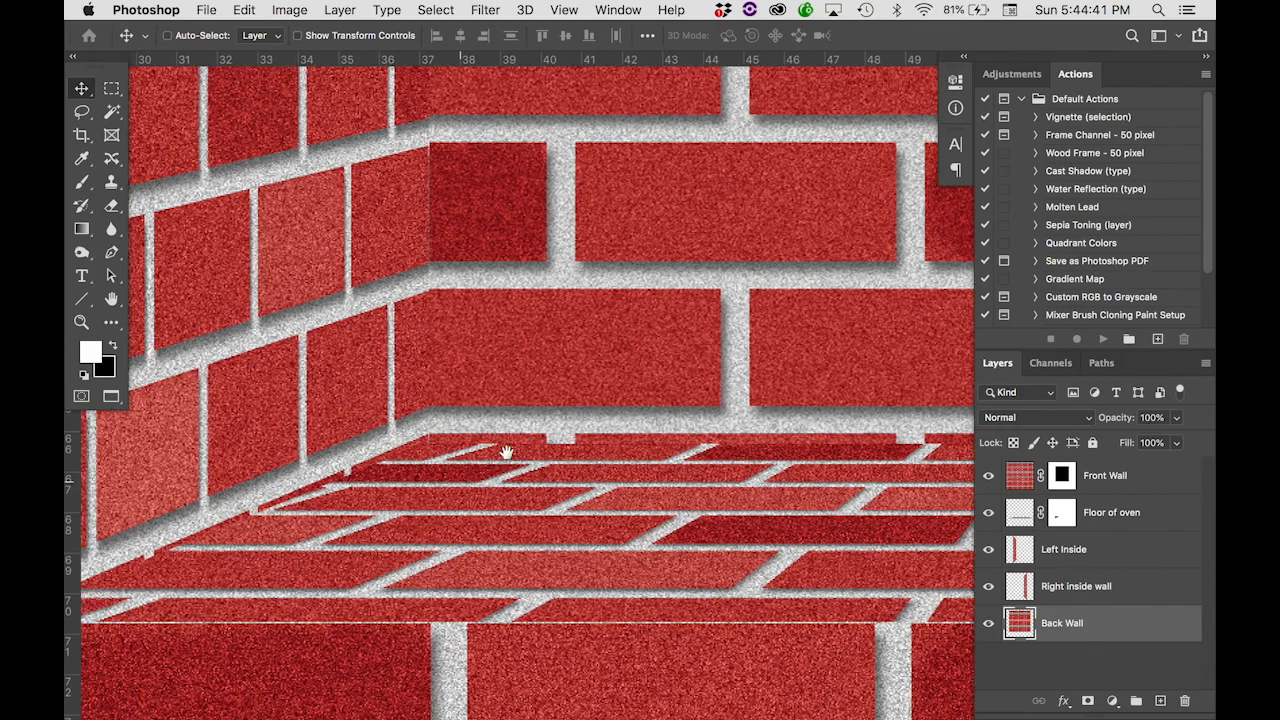
pyautogui.click(524, 441)
pyautogui.keyDown('alt'); pyautogui.click(524, 441); pyautogui.keyUp('alt')
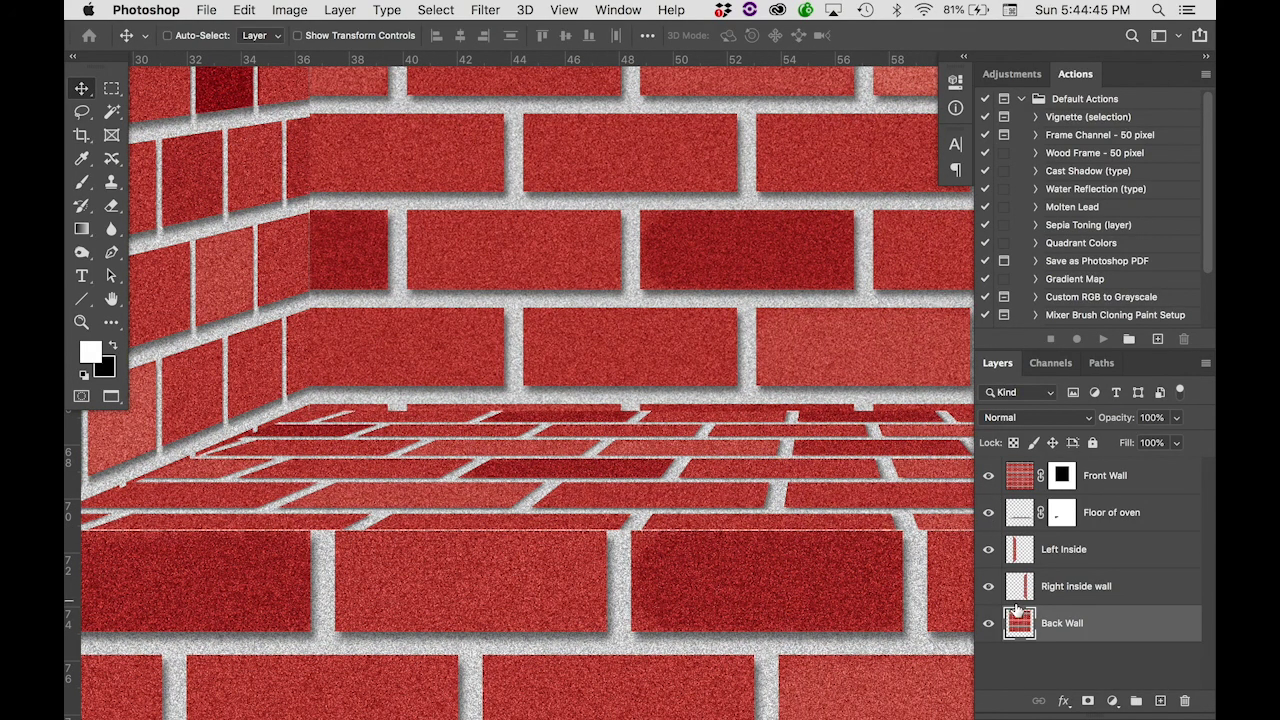
pyautogui.click(988, 512)
pyautogui.click(988, 512)
pyautogui.click(1018, 513)
pyautogui.hotkey('ctrl', 't')
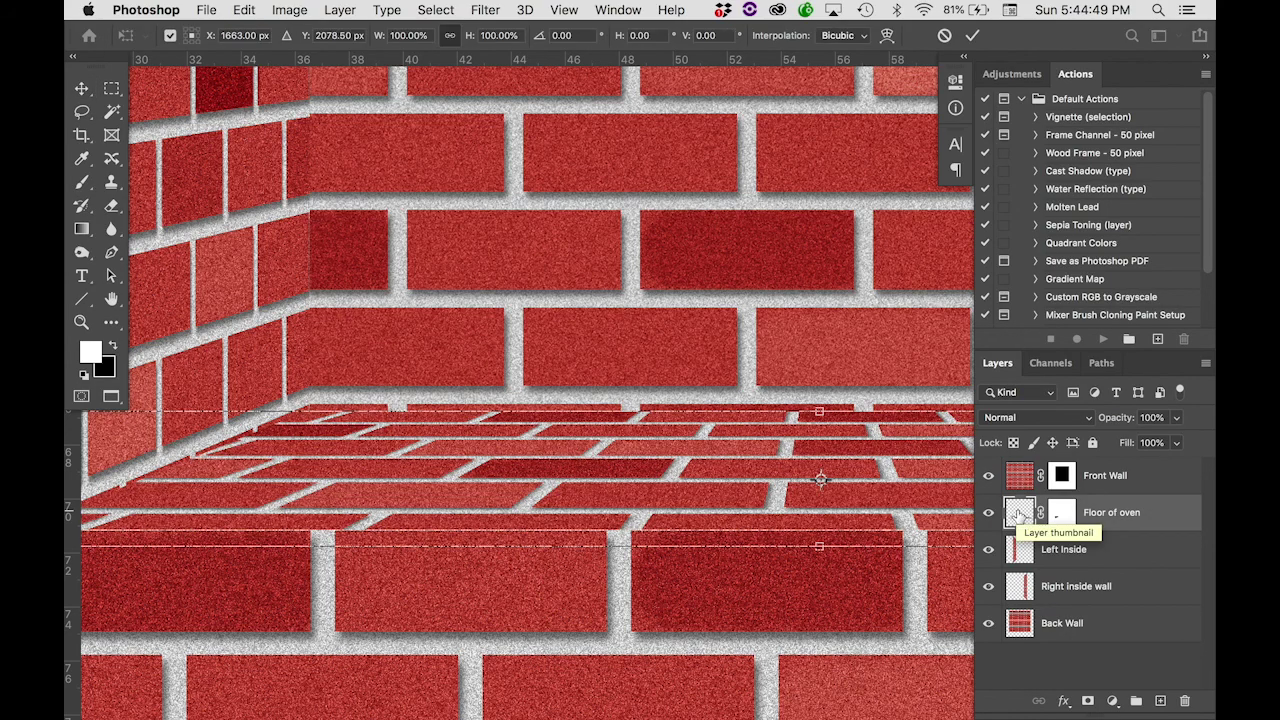
pyautogui.moveTo(820, 413); pyautogui.dragTo(820, 395)
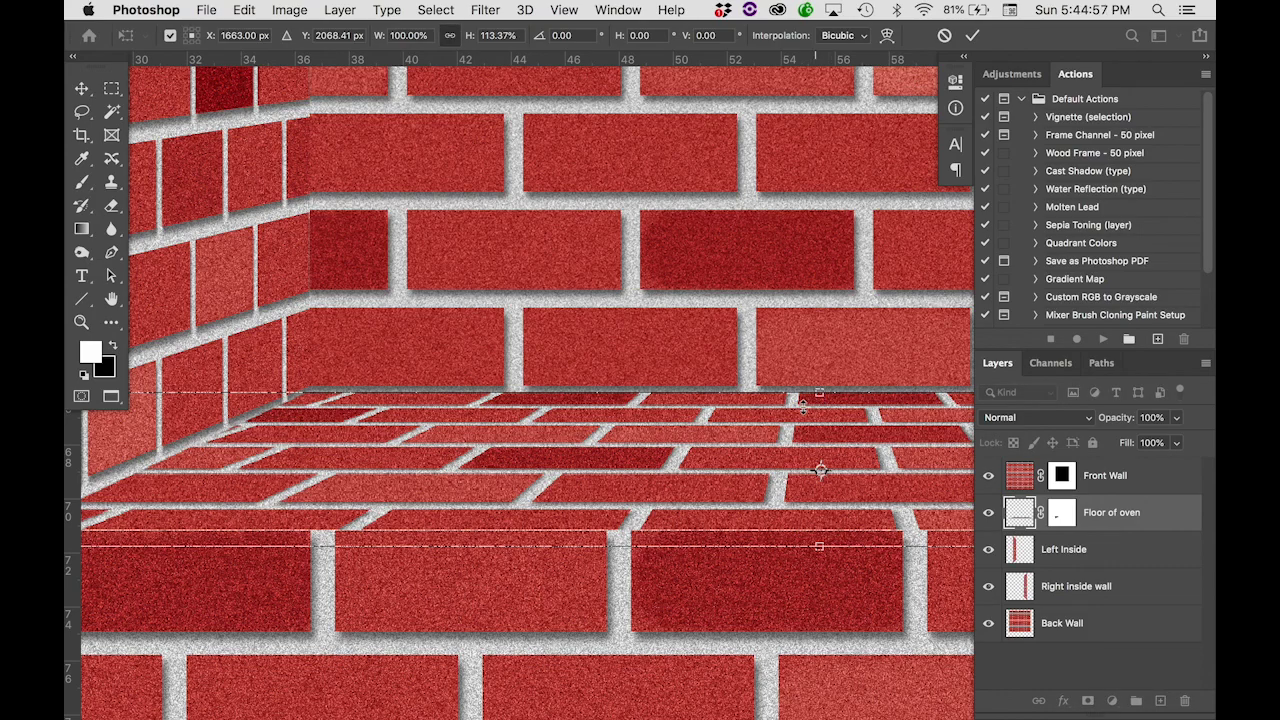
pyautogui.hscroll(-5, 542, 428)
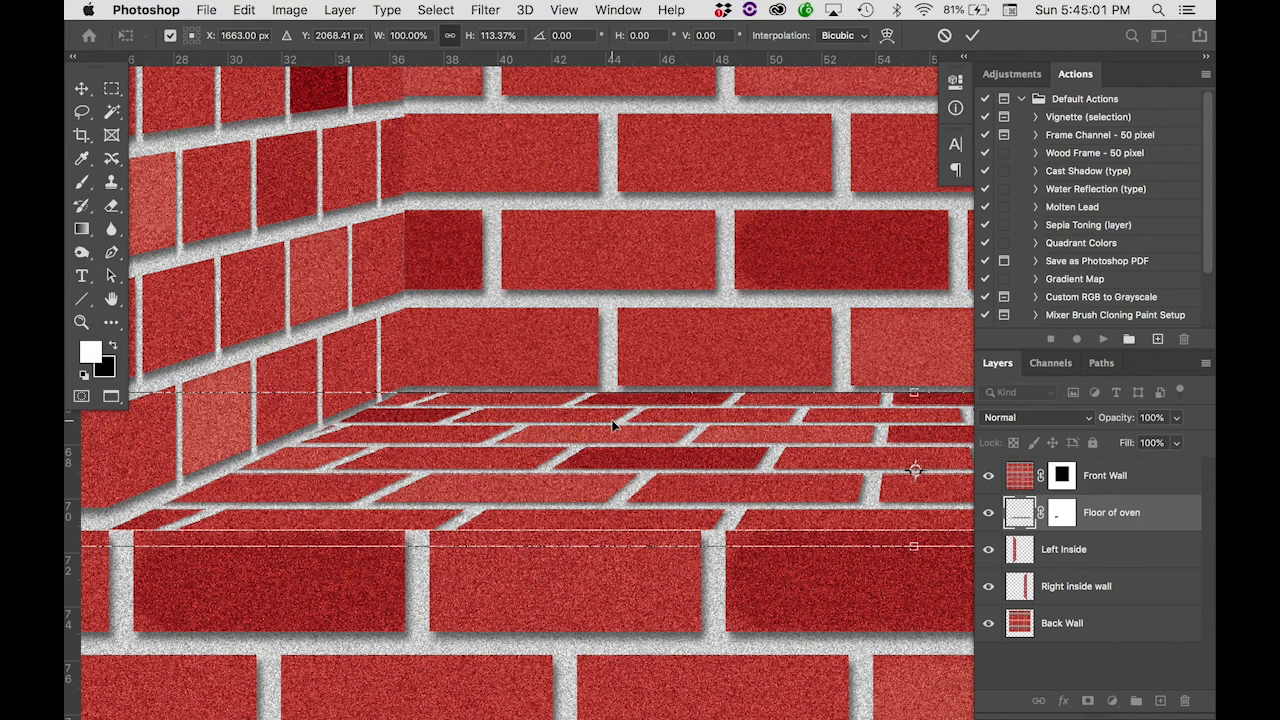
pyautogui.press('Return')
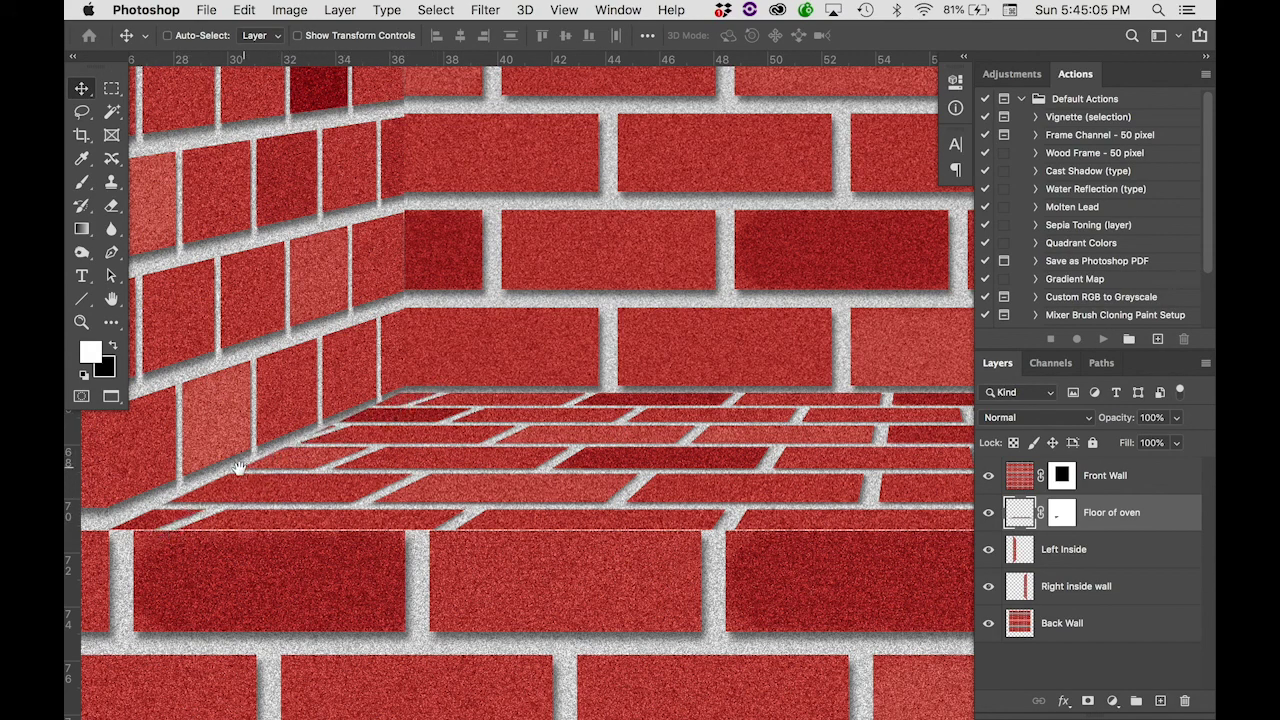
# Target the Floor of oven mask and lasso the floor corner that overlaps the base of the right inside wall.
pyautogui.keyDown('alt'); pyautogui.scroll(-5, 600, 408); pyautogui.keyUp('alt')
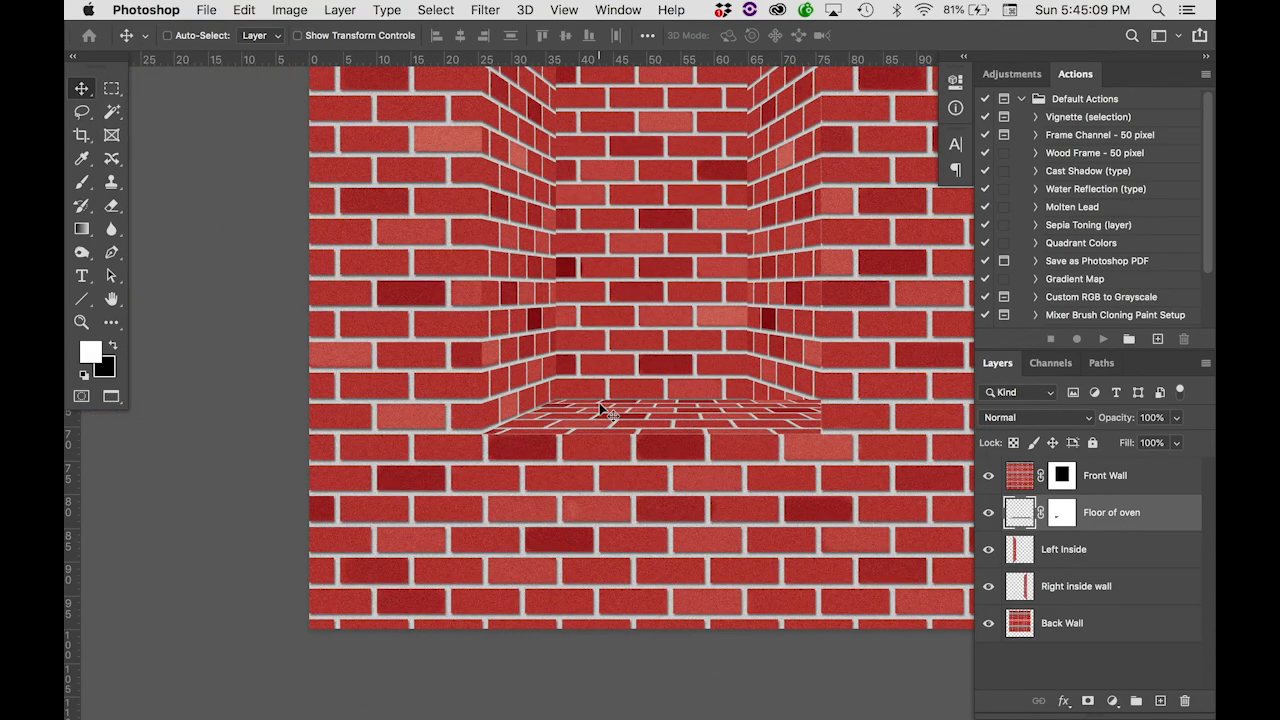
pyautogui.keyDown('alt'); pyautogui.scroll(3, 773, 398); pyautogui.keyUp('alt')
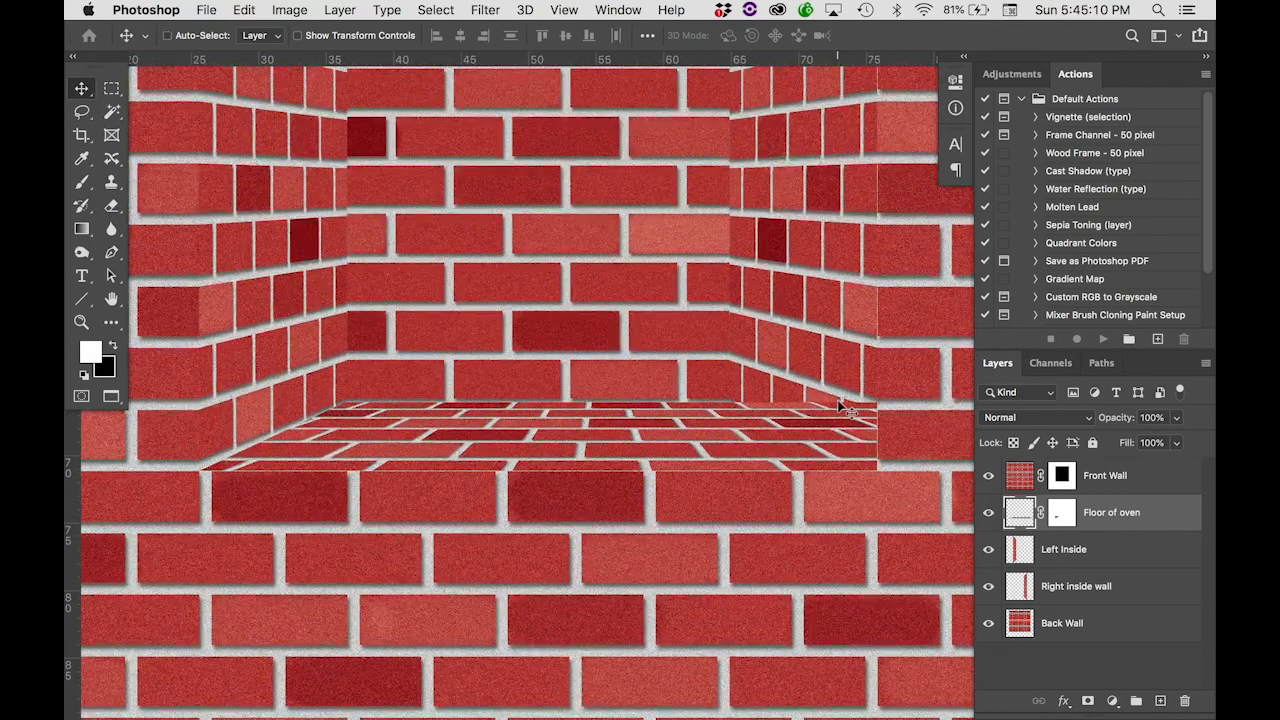
pyautogui.click(1066, 511)
pyautogui.press('l')
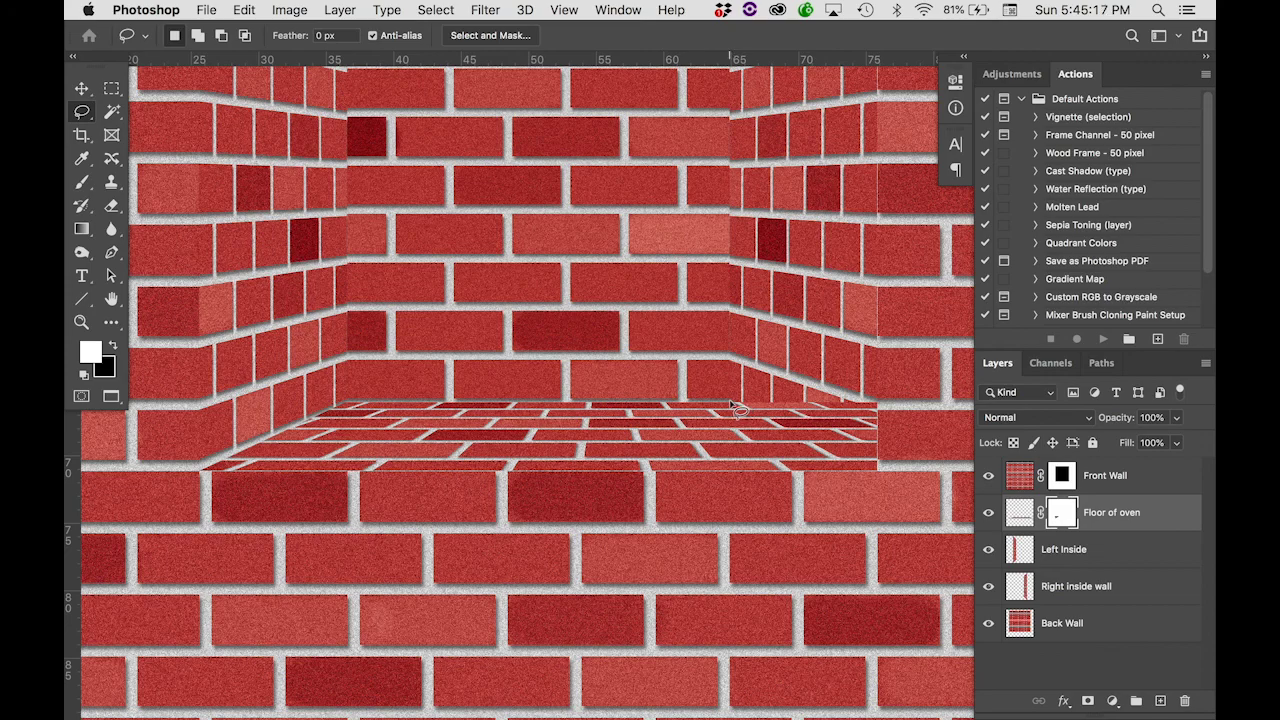
pyautogui.moveTo(735, 405)
pyautogui.mouseDown()
pyautogui.moveTo(766, 423)
pyautogui.moveTo(878, 425)
pyautogui.moveTo(903, 458)
pyautogui.moveTo(900, 482)
pyautogui.moveTo(897, 362)
pyautogui.moveTo(780, 359)
pyautogui.moveTo(734, 398)
pyautogui.mouseUp()
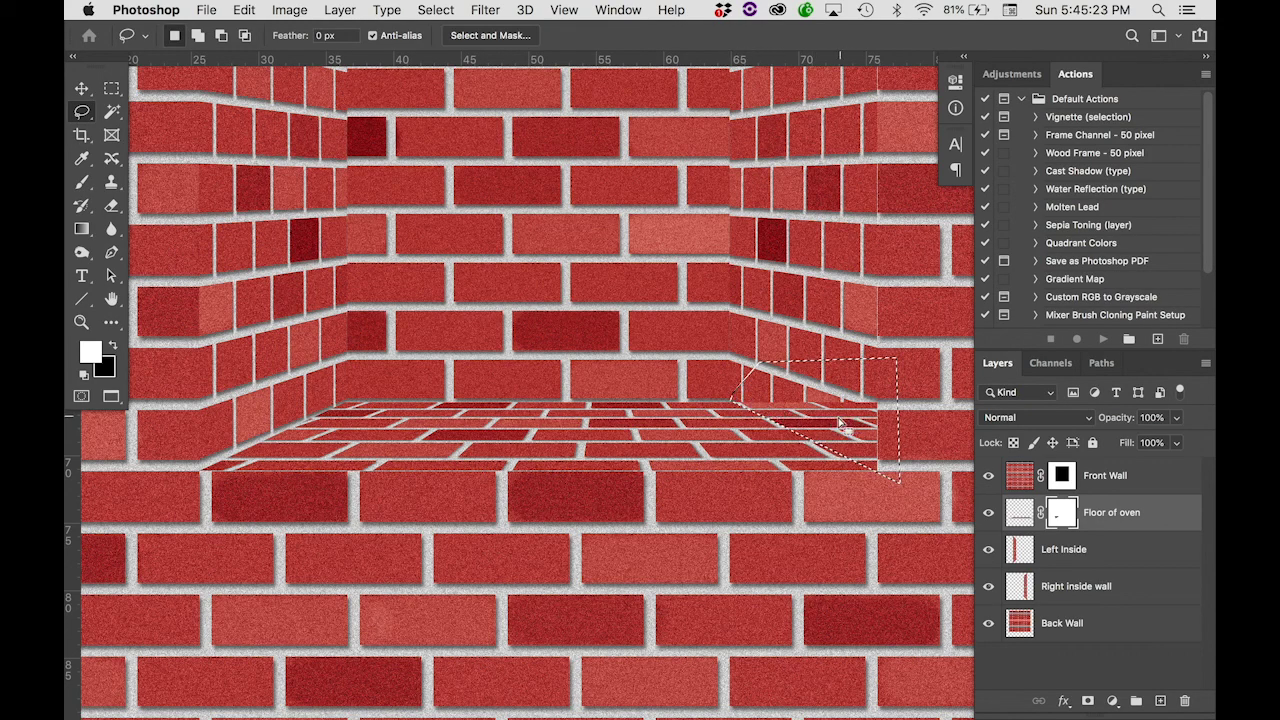
# Fill the selected right corner of the Floor of oven mask with black at 100% opacity in Normal mode and deselect.
pyautogui.click(245, 10)
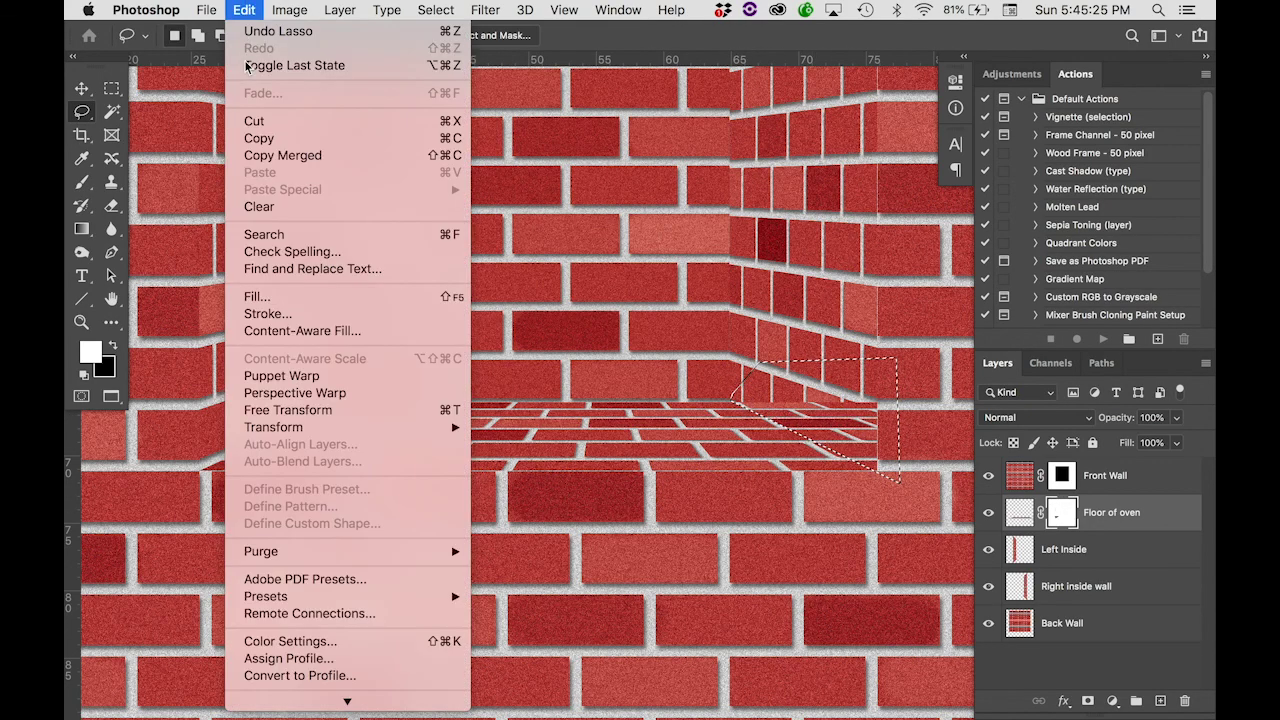
pyautogui.click(273, 296)
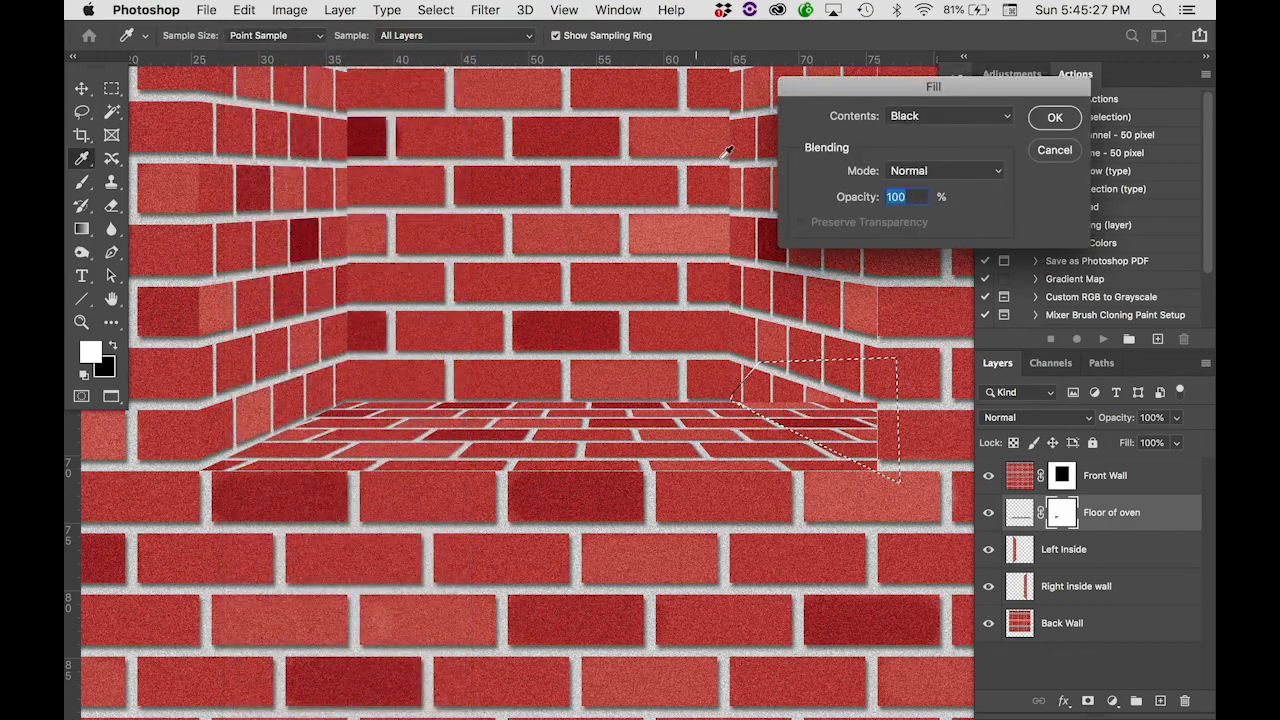
pyautogui.click(1040, 118)
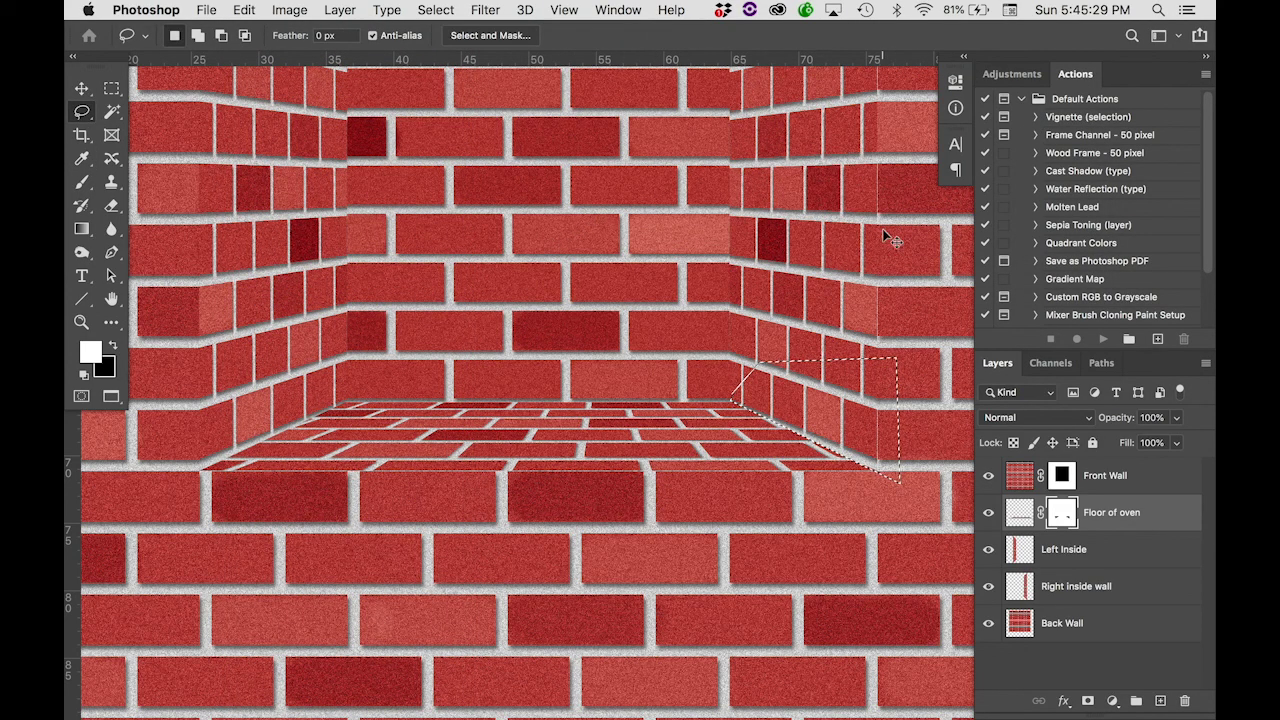
pyautogui.hotkey('ctrl', 'd')
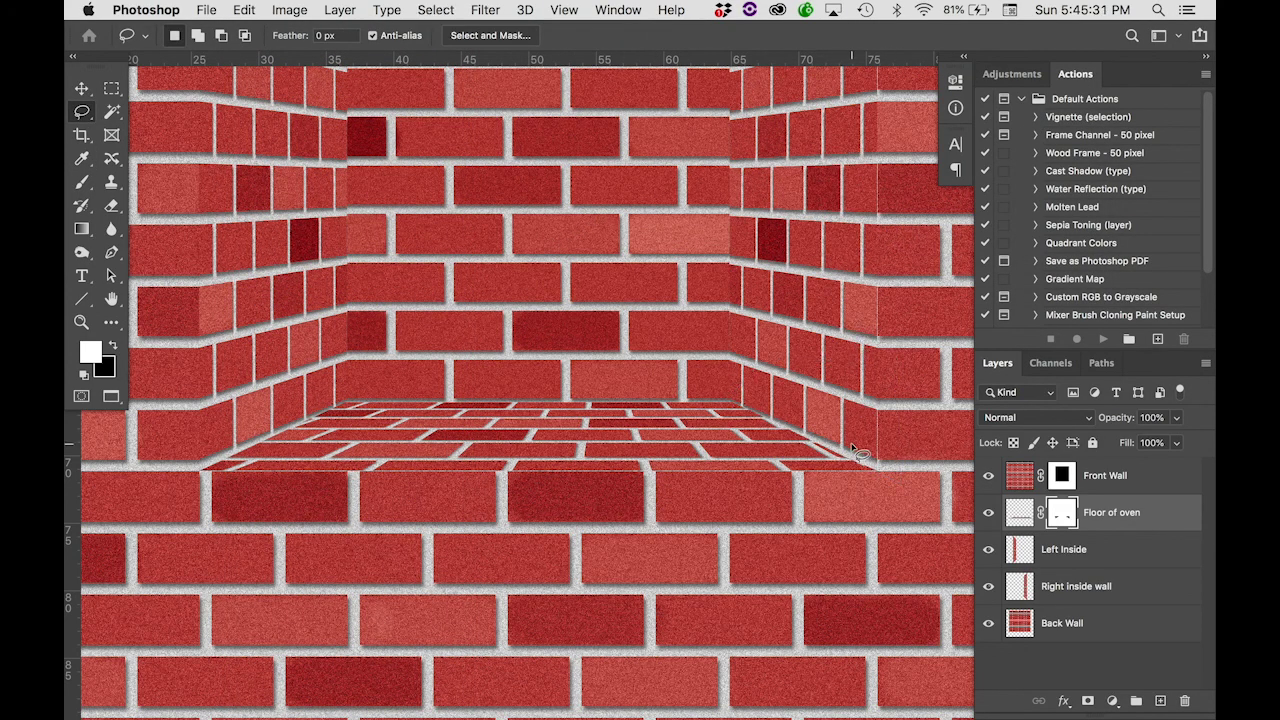
pyautogui.press('super+minus')
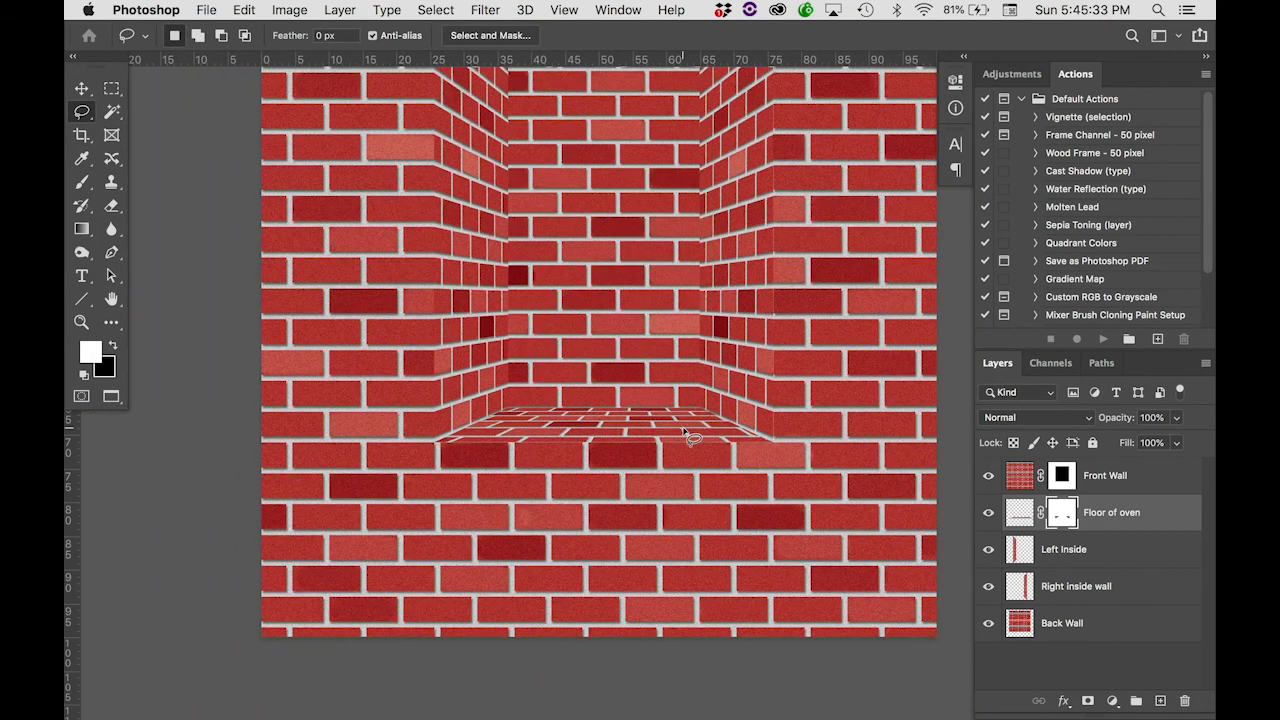
pyautogui.press('super+minus')
pyautogui.press('super+minus')
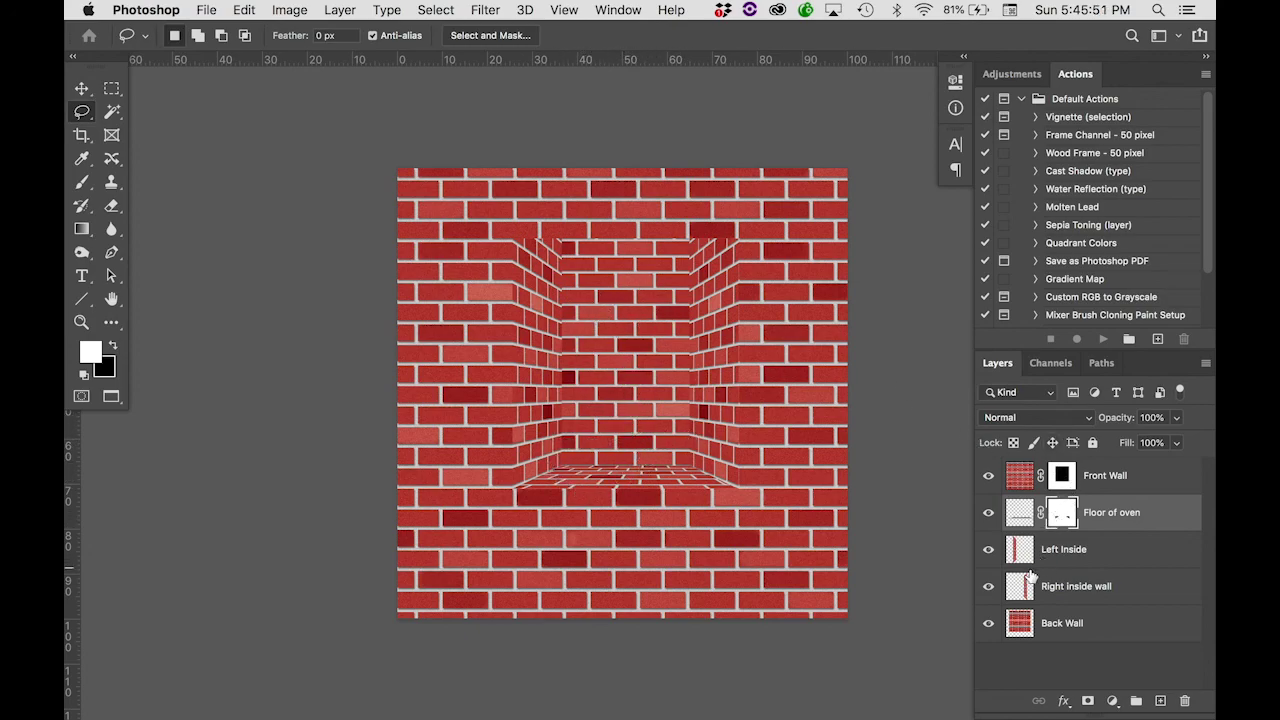
# Add a new layer directly above Back Wall and clip it to Back Wall with a clipping mask.
pyautogui.click(1043, 625)
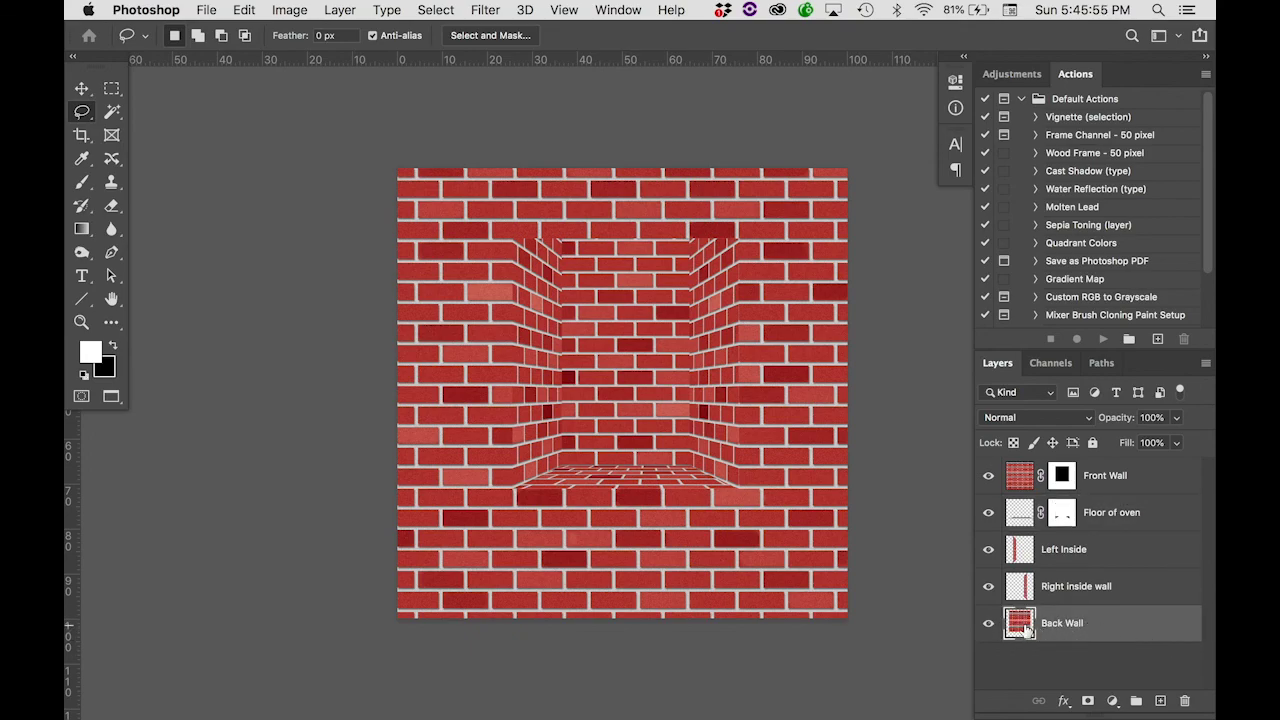
pyautogui.click(1160, 700)
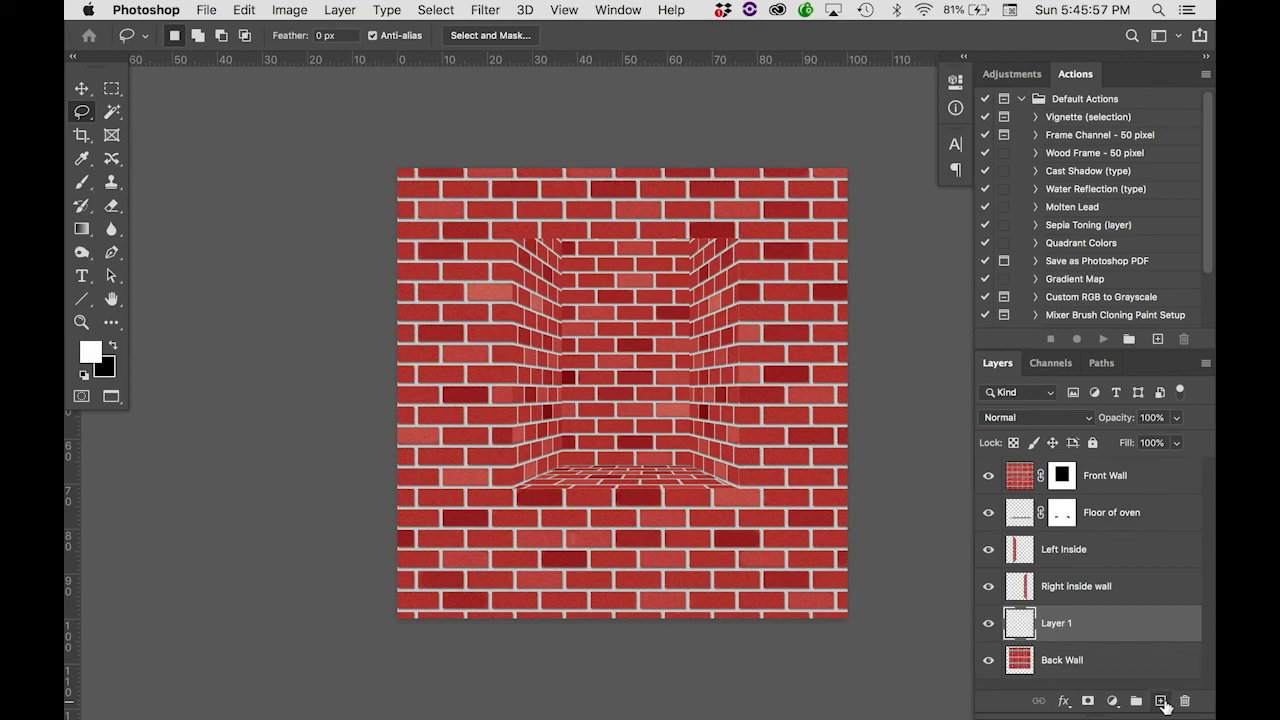
pyautogui.rightClick(1055, 641)
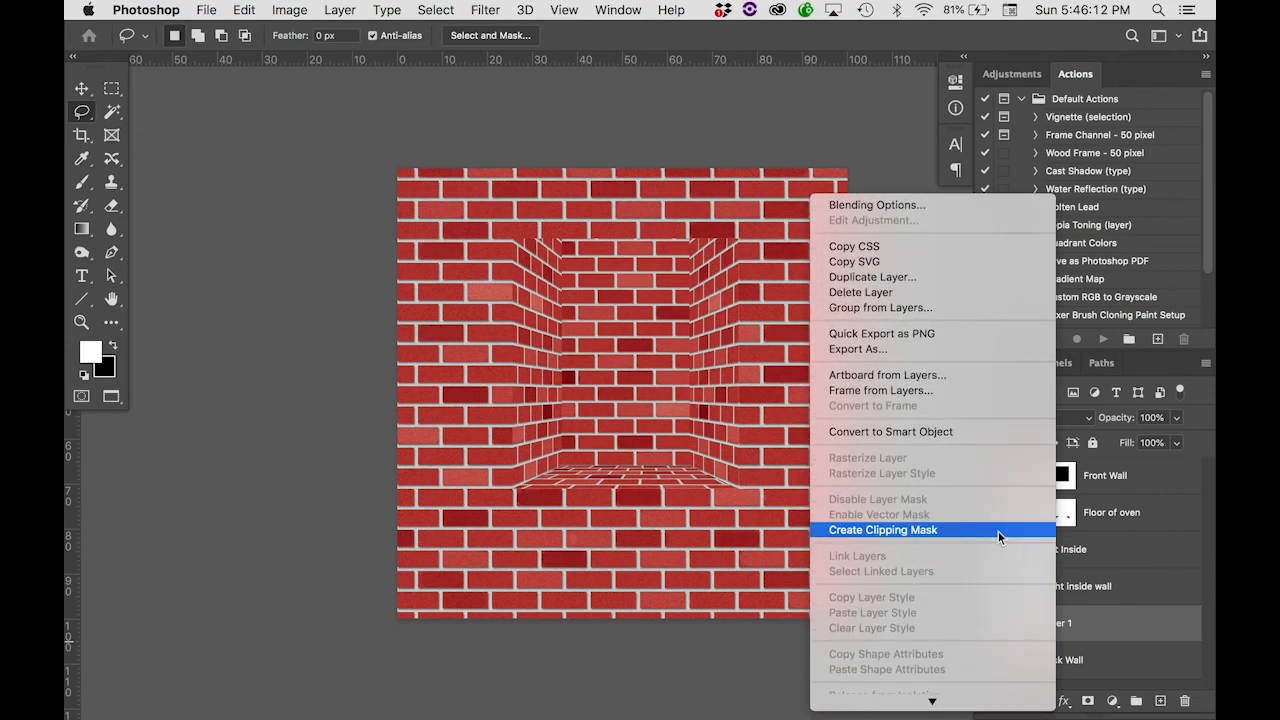
pyautogui.click(998, 531)
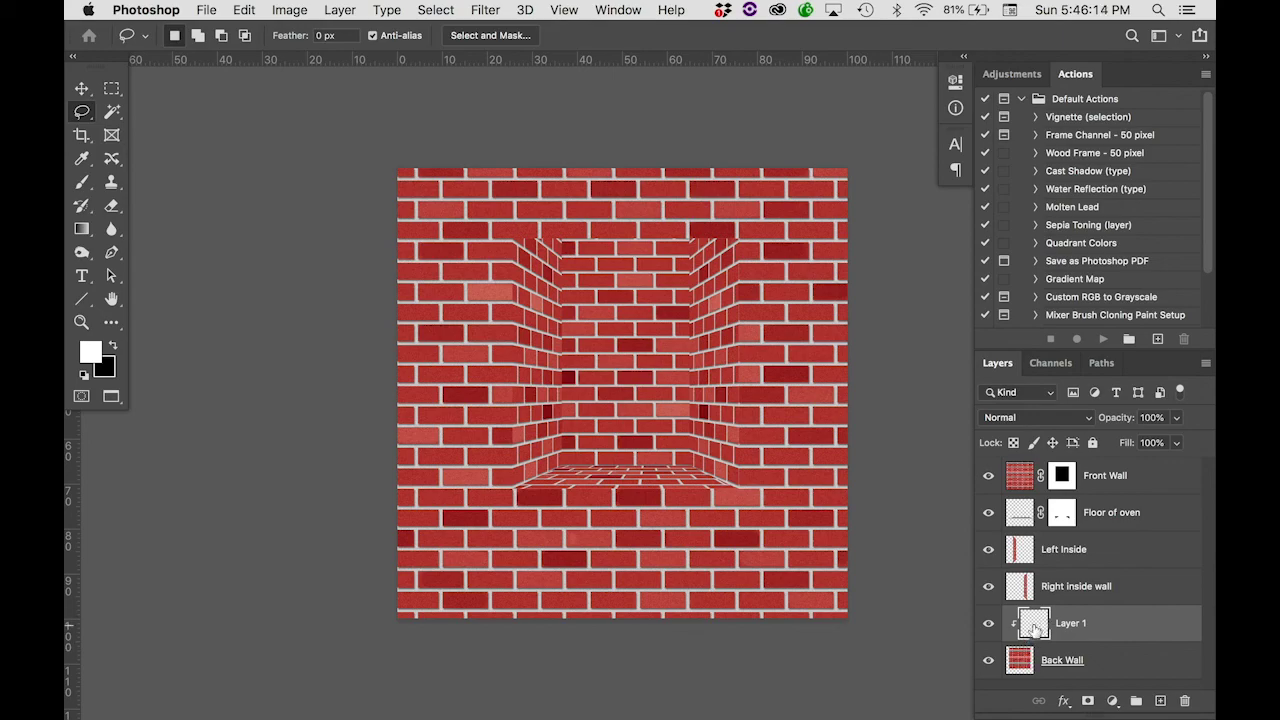
# Release the new layer's clipping mask and clip it to Back Wall again, repeating the toggle once.
pyautogui.press('super+alt+g')
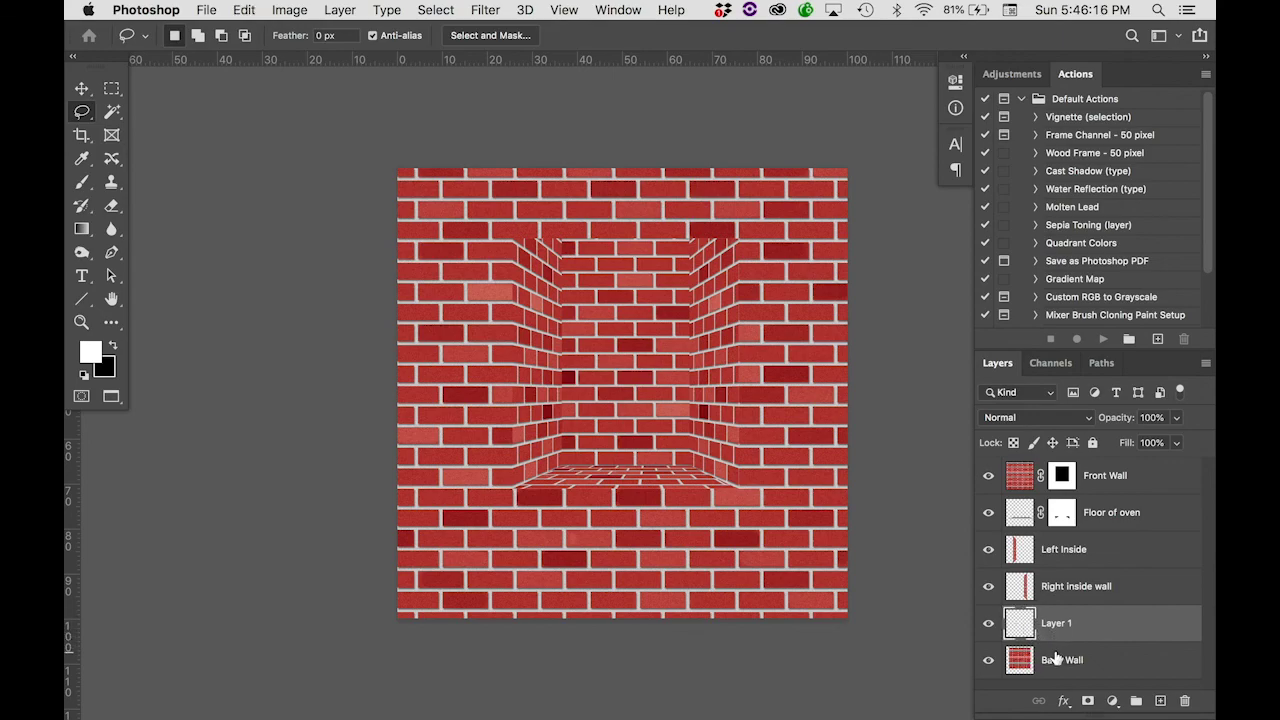
pyautogui.keyDown('alt'); pyautogui.click(1060, 640); pyautogui.keyUp('alt')
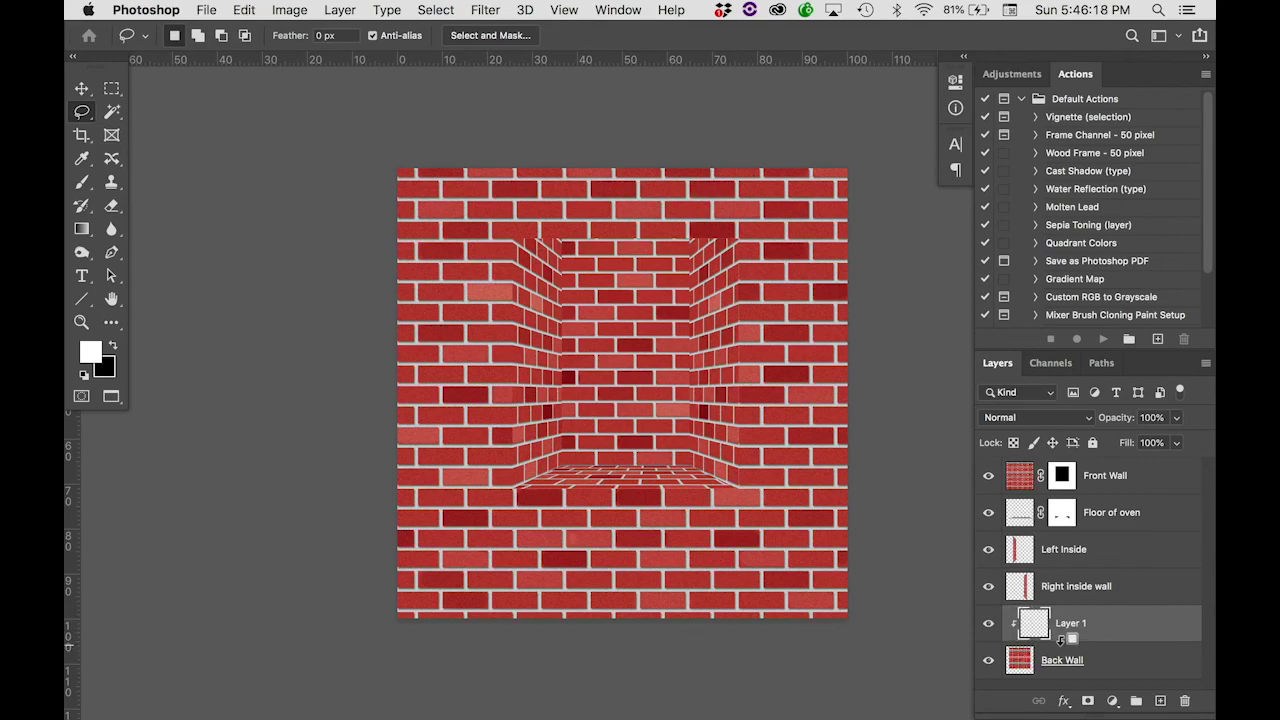
pyautogui.keyDown('alt'); pyautogui.click(1060, 640); pyautogui.keyUp('alt')
pyautogui.keyDown('alt'); pyautogui.click(1058, 640); pyautogui.keyUp('alt')
# Set up a soft round brush with black paint, 20% opacity, 0% hardness and a size of 1000 px.
pyautogui.press('b')
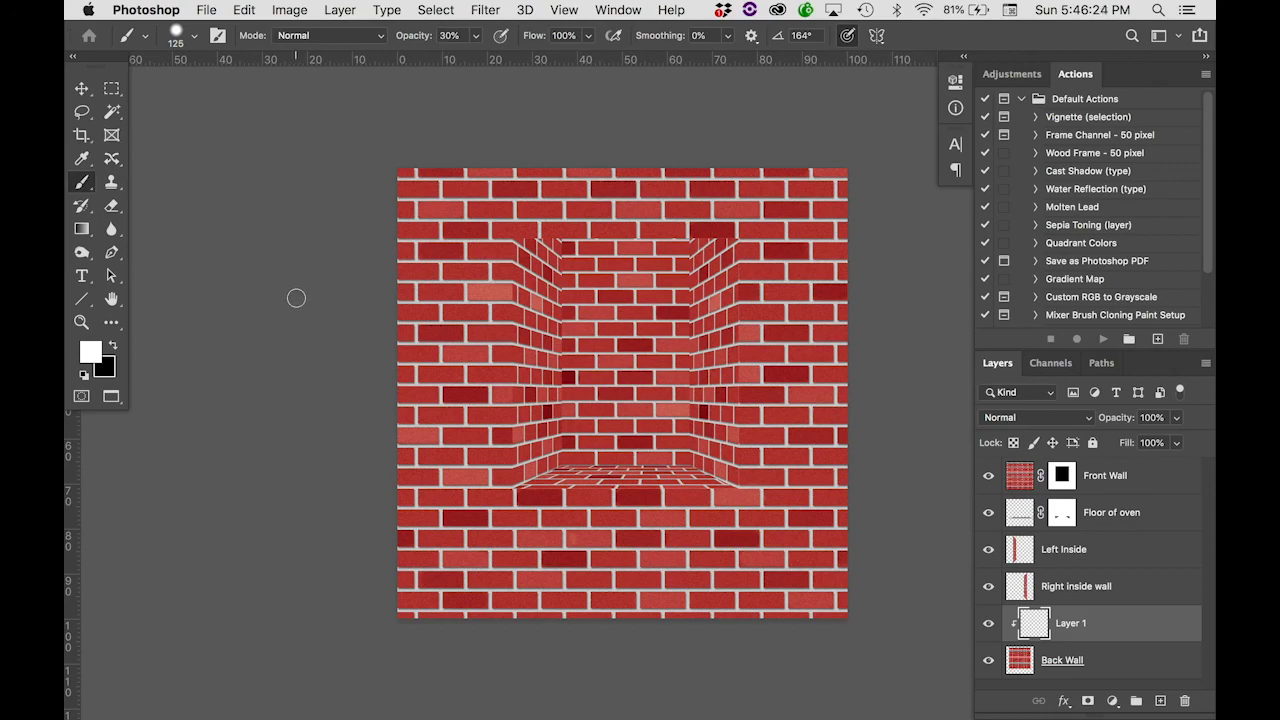
pyautogui.press('x')
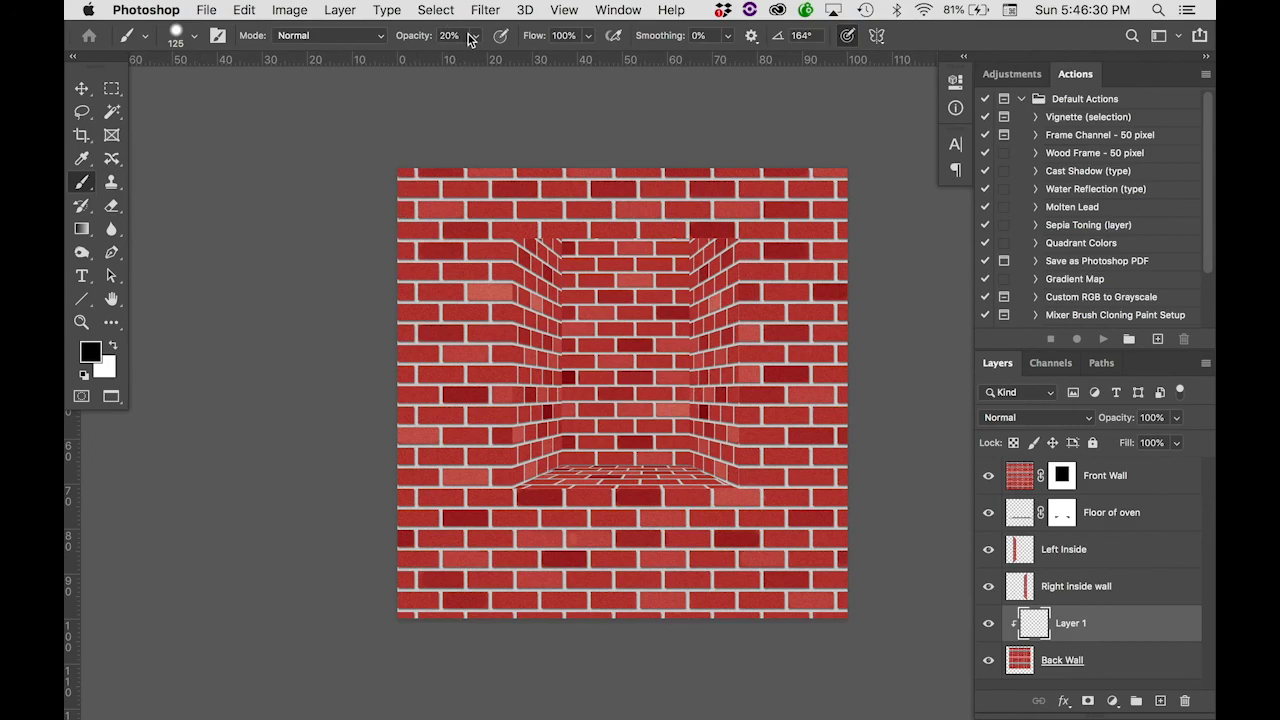
pyautogui.click(190, 42)
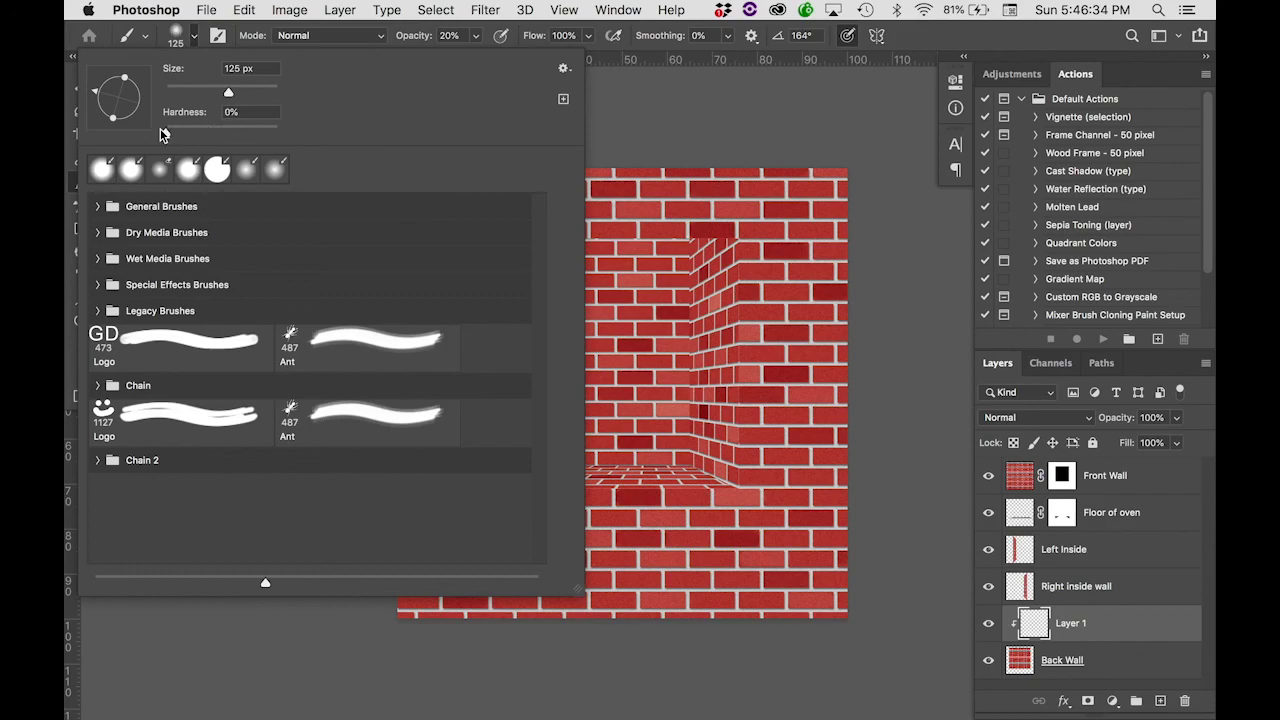
pyautogui.press('Return')
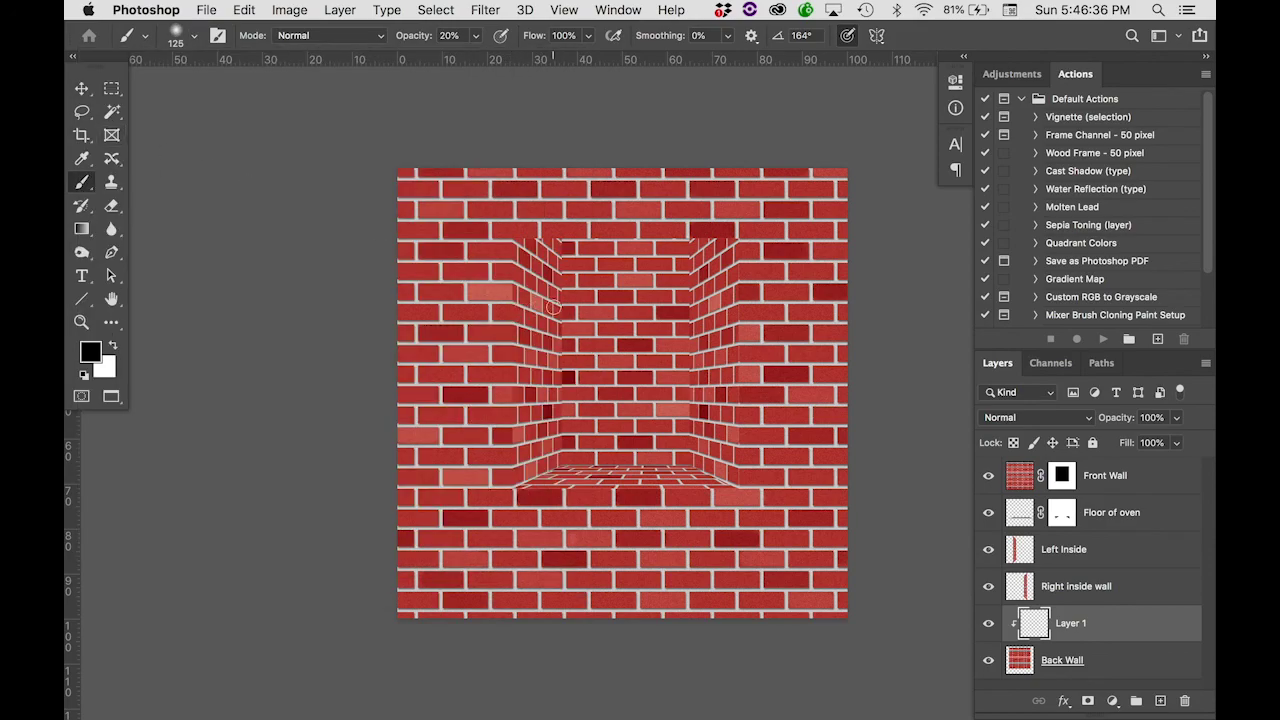
pyautogui.press(']')
pyautogui.press(']')
pyautogui.press(']')
pyautogui.press(']')
pyautogui.press(']')
pyautogui.press(']')
pyautogui.press(']')
pyautogui.press(']')
pyautogui.press(']')
pyautogui.press(']')
# Paint soft black shading around the side, bottom and top edges of the back wall on its clipped layer.
pyautogui.click(587, 316)
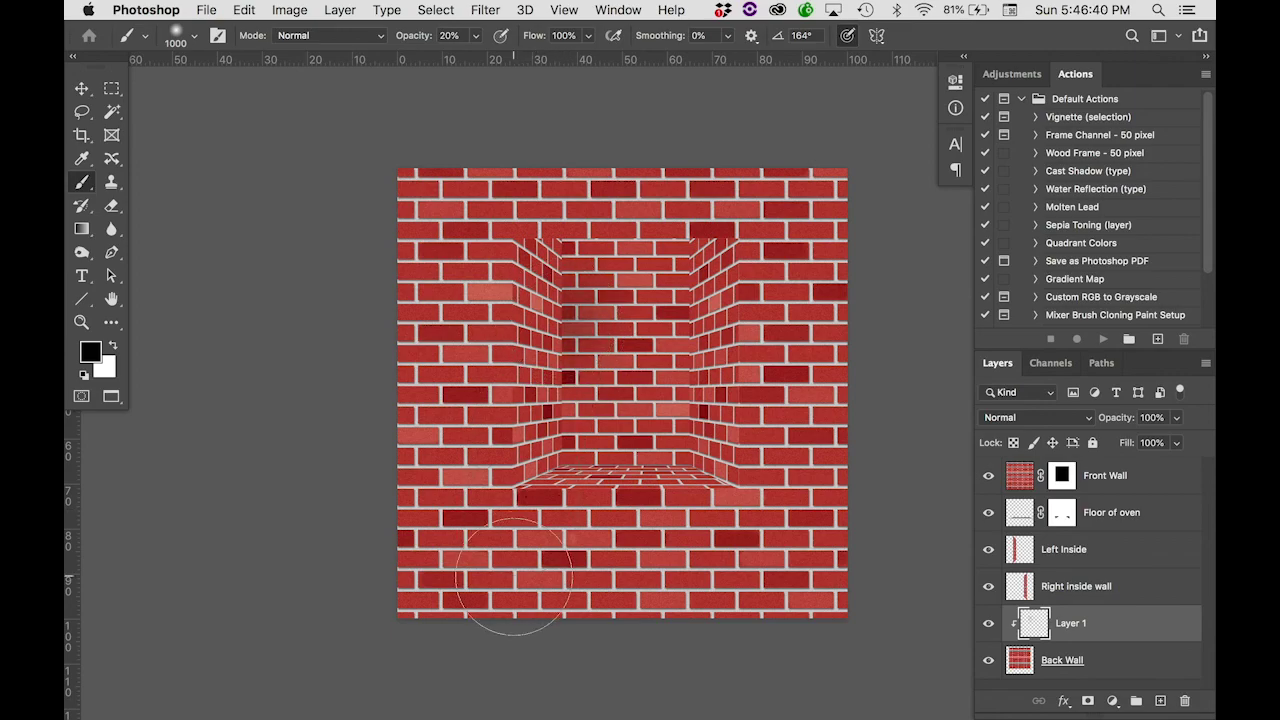
pyautogui.click(580, 412)
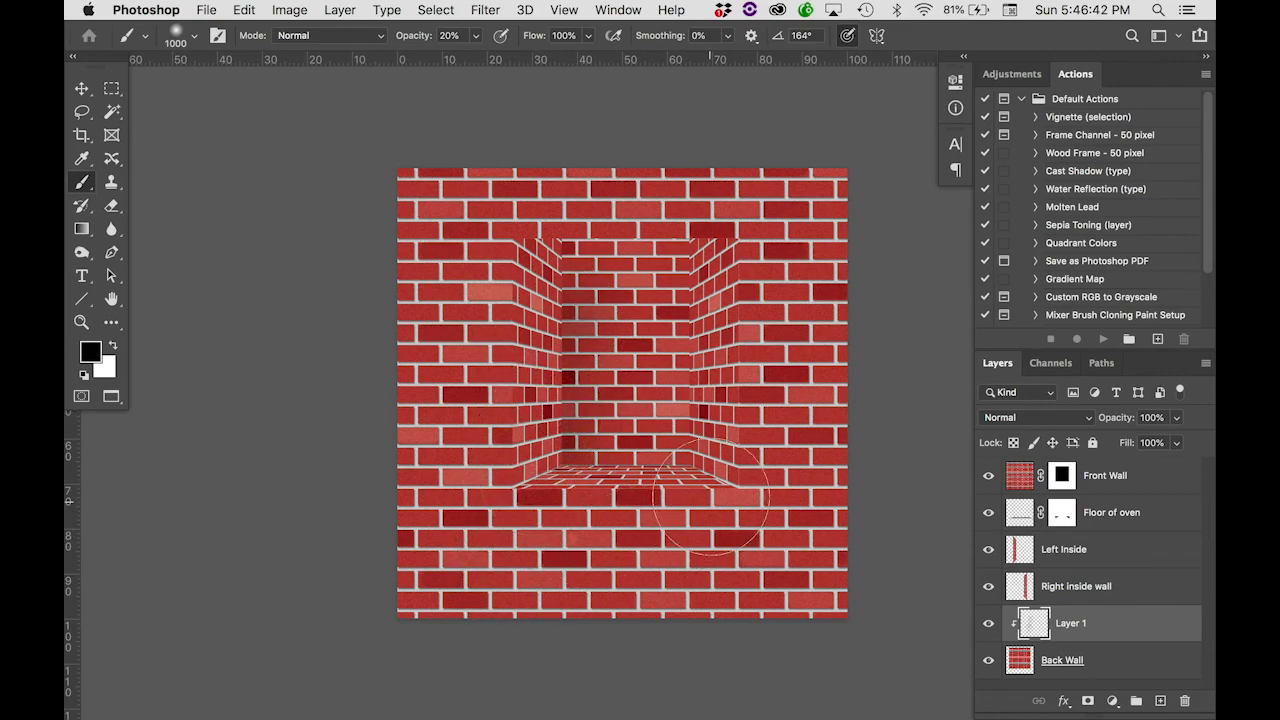
pyautogui.moveTo(683, 320)
pyautogui.mouseDown()
pyautogui.moveTo(677, 411)
pyautogui.moveTo(634, 497)
pyautogui.moveTo(572, 456)
pyautogui.moveTo(684, 455)
pyautogui.mouseUp()
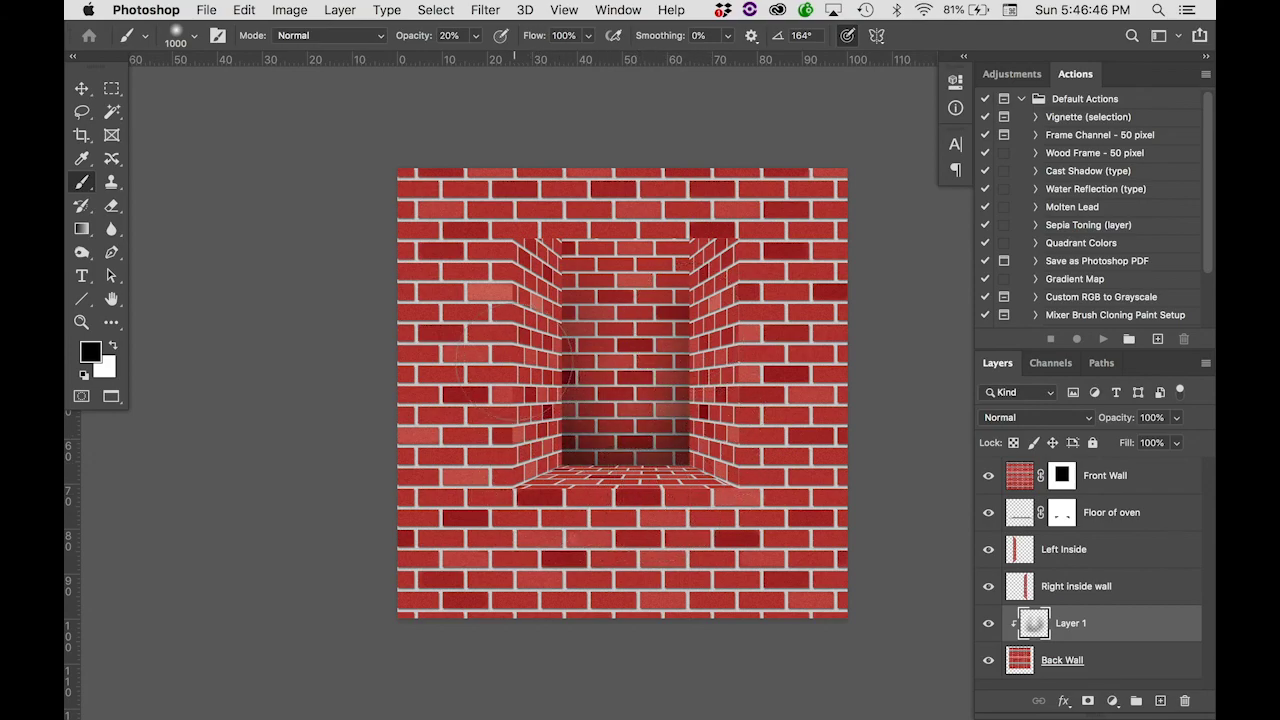
pyautogui.moveTo(538, 228)
pyautogui.mouseDown()
pyautogui.moveTo(714, 230)
pyautogui.moveTo(552, 214)
pyautogui.moveTo(817, 213)
pyautogui.moveTo(688, 226)
pyautogui.moveTo(636, 200)
pyautogui.moveTo(530, 220)
pyautogui.moveTo(639, 197)
pyautogui.moveTo(686, 208)
pyautogui.moveTo(695, 302)
pyautogui.moveTo(657, 406)
pyautogui.moveTo(625, 213)
pyautogui.moveTo(690, 292)
pyautogui.mouseUp()
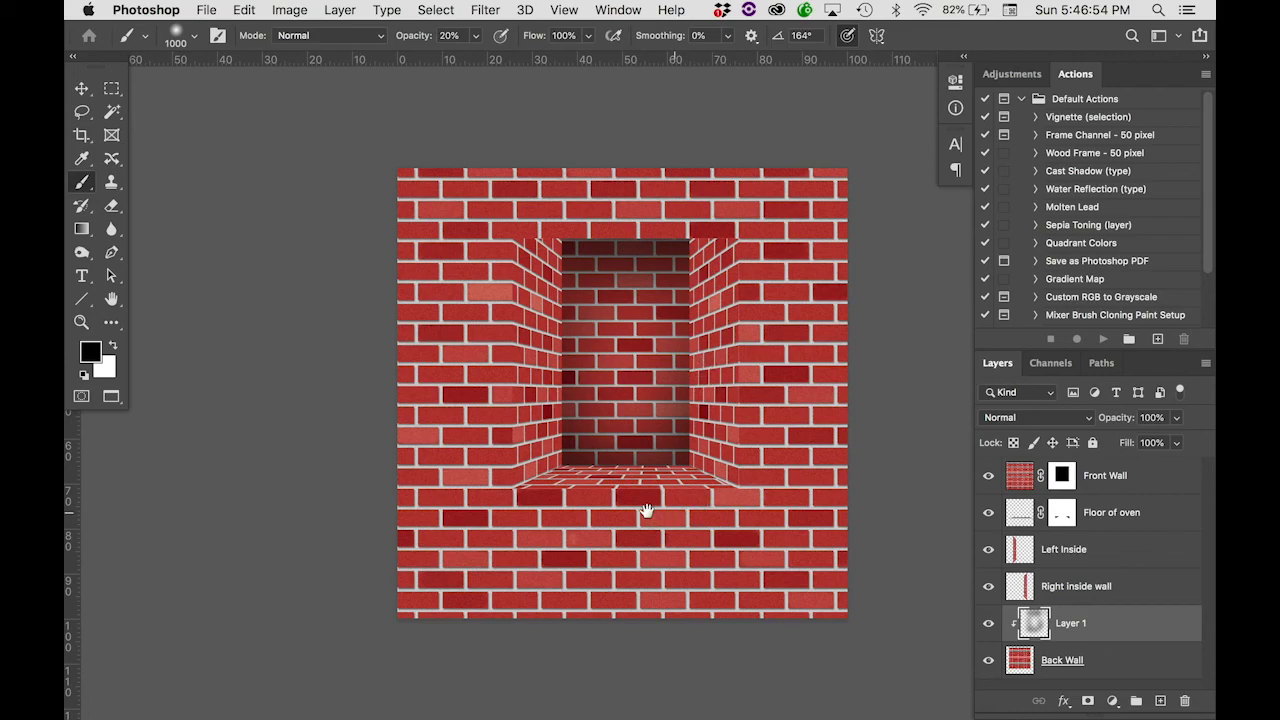
# Add a new layer directly above Left Inside and clip it to Left Inside.
pyautogui.click(1030, 556)
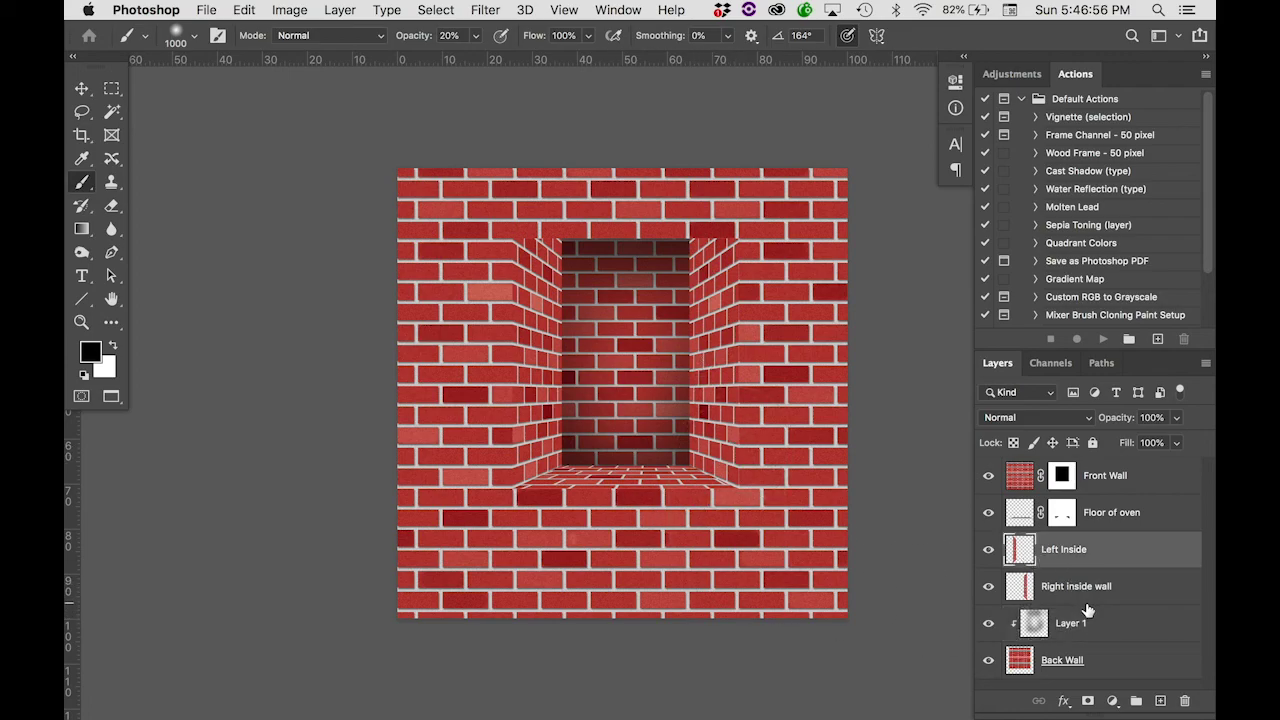
pyautogui.click(1160, 701)
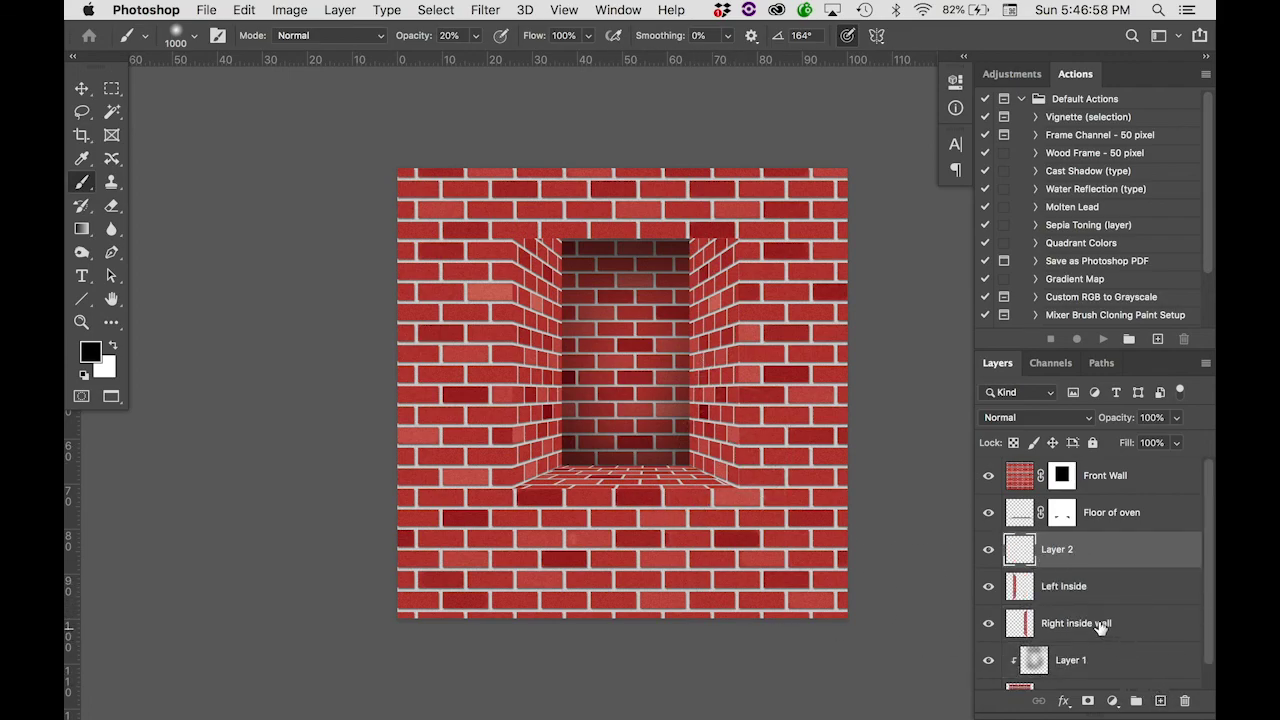
pyautogui.keyDown('alt'); pyautogui.click(1062, 568); pyautogui.keyUp('alt')
# Reduce the brush size to 700 px and shade the left inside wall along its far edge where it meets the back wall.
pyautogui.press('[')
pyautogui.press('[')
pyautogui.press('[')
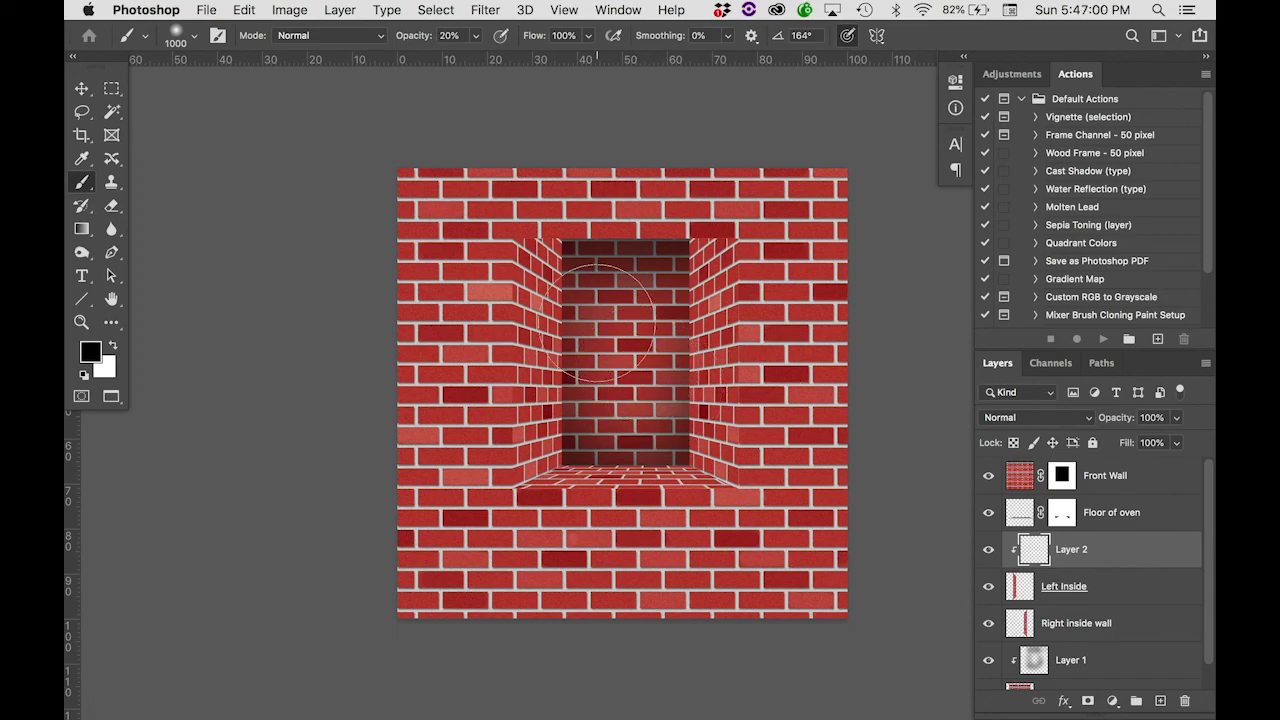
pyautogui.moveTo(575, 440)
pyautogui.mouseDown()
pyautogui.moveTo(563, 500)
pyautogui.moveTo(575, 297)
pyautogui.mouseUp()
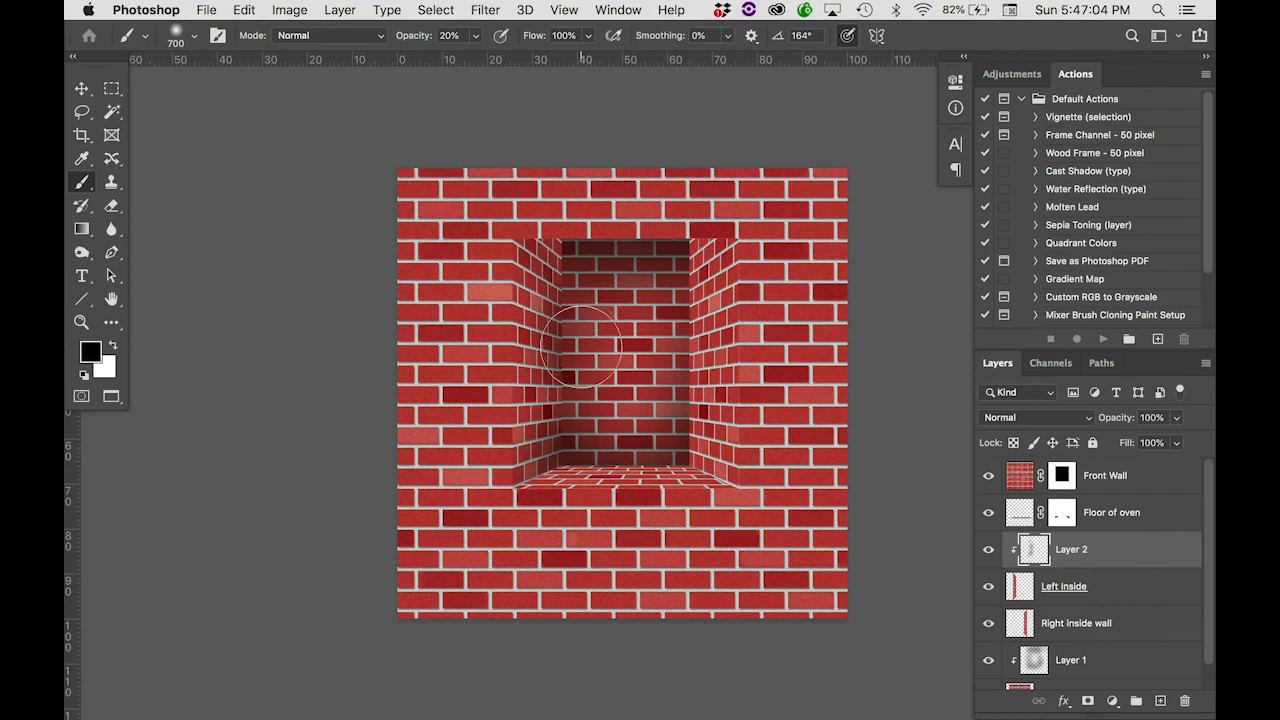
# Add a new layer above Right inside wall, clip it to that layer and shade the wall's far edge beside the back wall.
pyautogui.click(1060, 624)
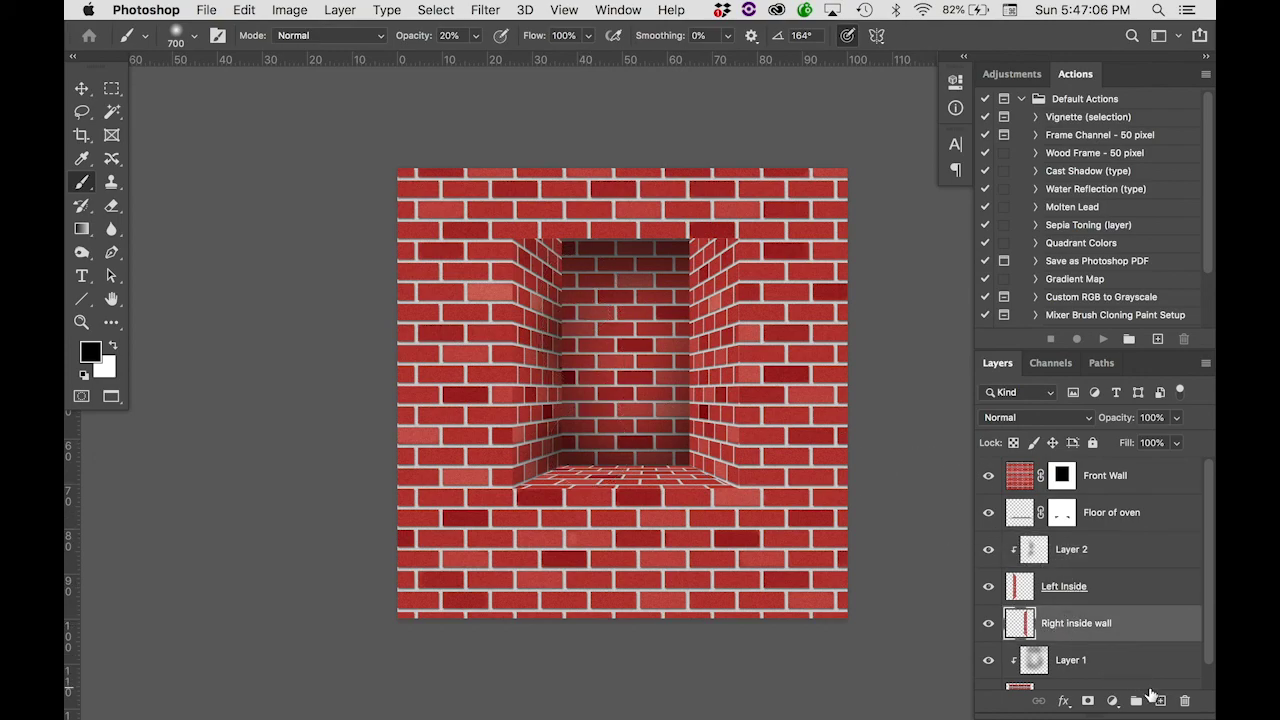
pyautogui.click(1160, 701)
pyautogui.keyDown('alt'); pyautogui.click(1104, 641); pyautogui.keyUp('alt')
pyautogui.moveTo(720, 345)
pyautogui.mouseDown()
pyautogui.moveTo(673, 300)
pyautogui.moveTo(690, 265)
pyautogui.moveTo(676, 448)
pyautogui.moveTo(673, 383)
pyautogui.moveTo(684, 420)
pyautogui.mouseUp()
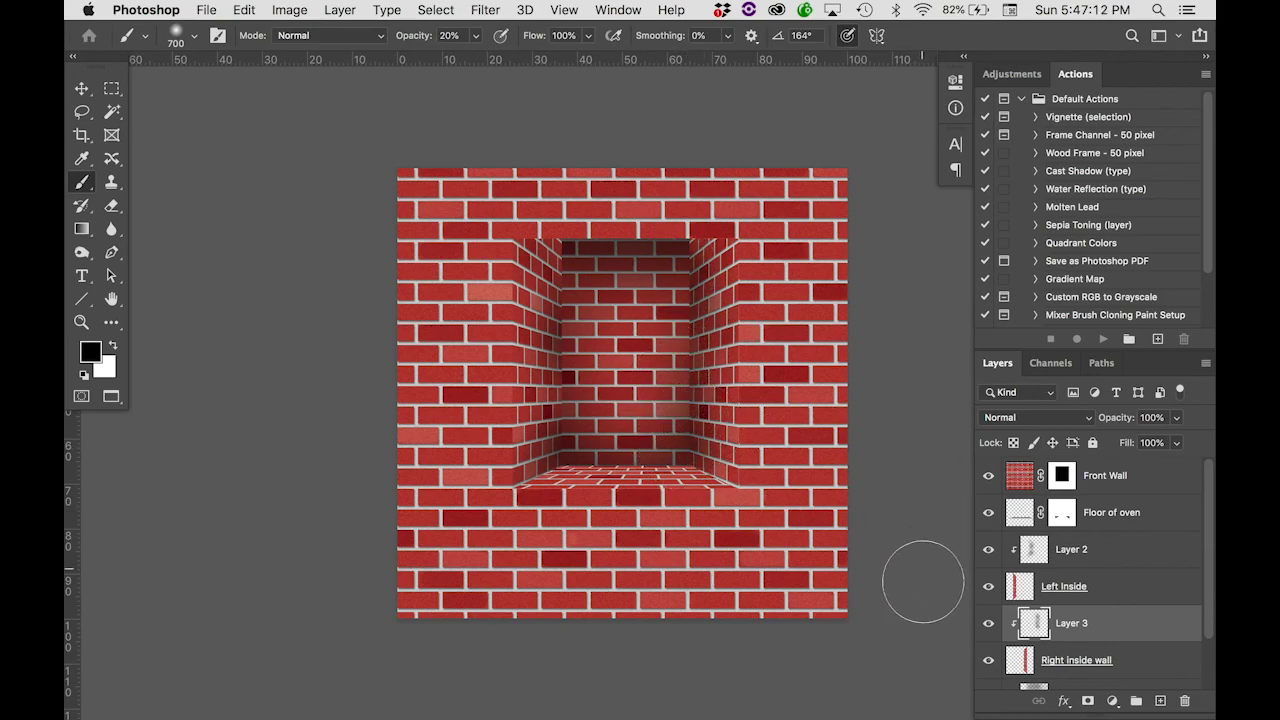
# Add a new layer directly above Floor of oven and clip it to Floor of oven.
pyautogui.click(1037, 520)
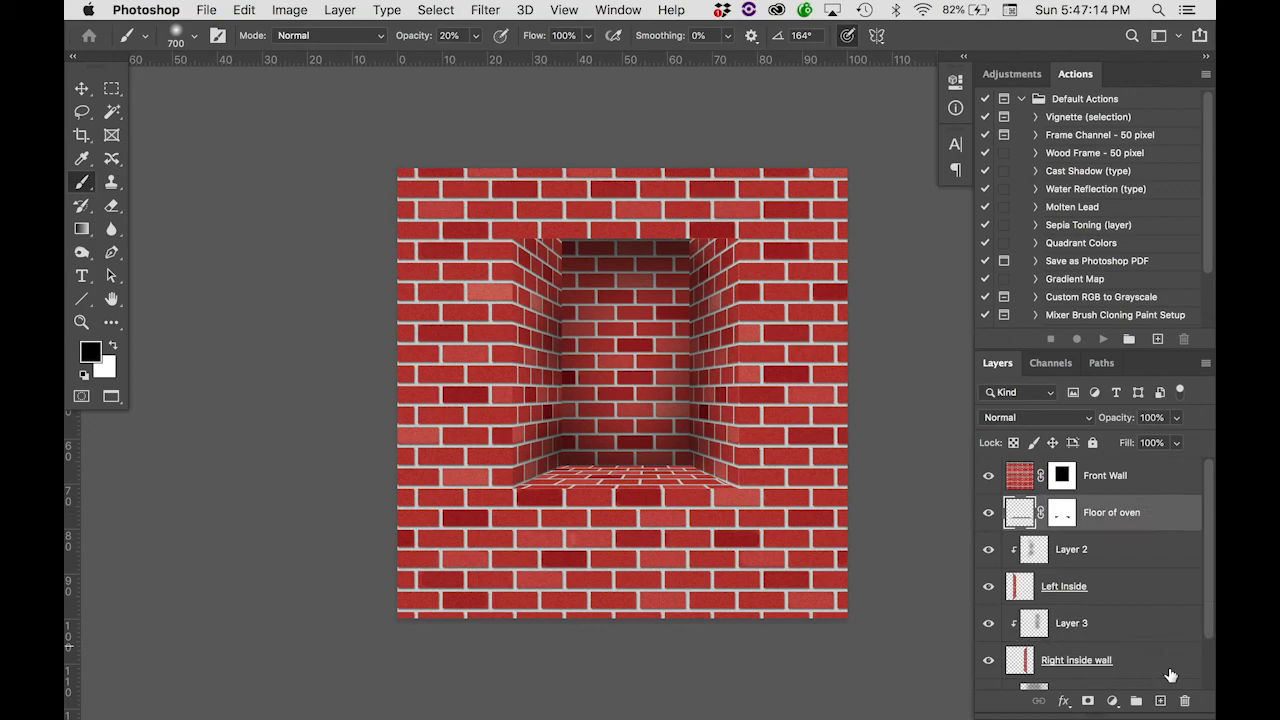
pyautogui.click(1160, 701)
pyautogui.keyDown('alt'); pyautogui.click(1045, 530); pyautogui.keyUp('alt')
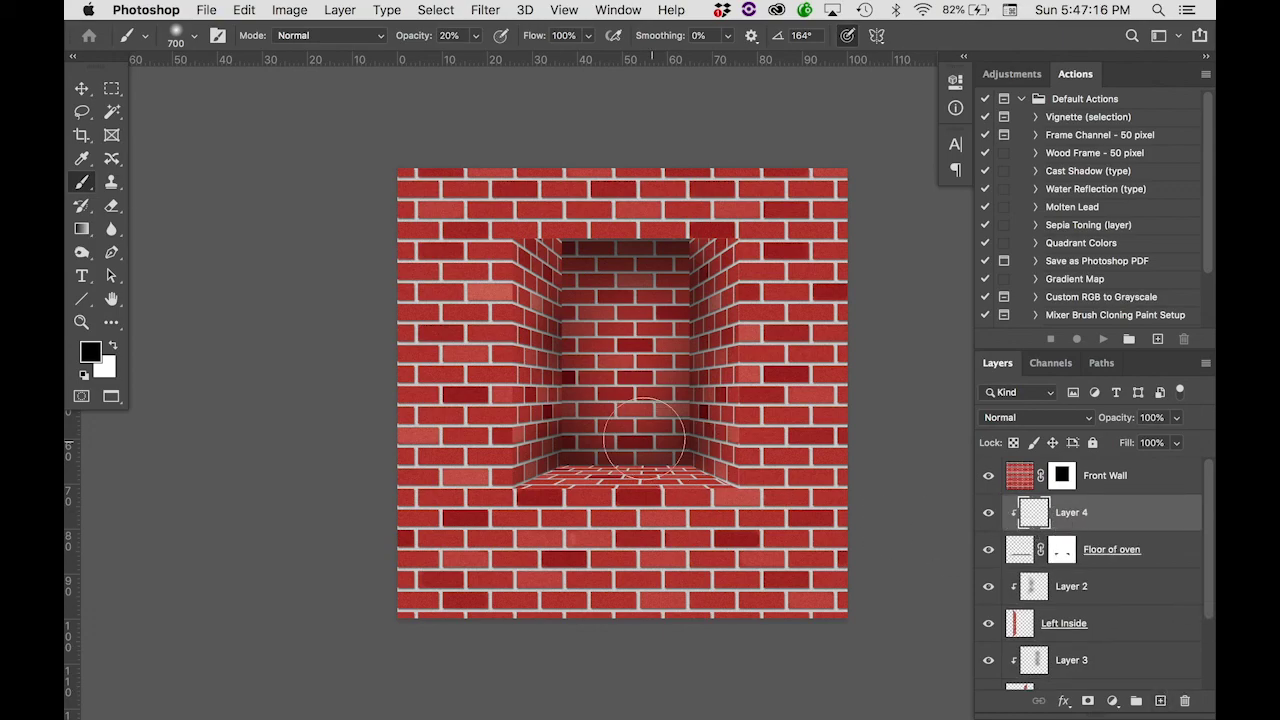
# Reduce the brush size to 300 px and shade the floor along its back edge where it meets the back wall.
pyautogui.press('[')
pyautogui.press('[')
pyautogui.press('[')
pyautogui.press('[')
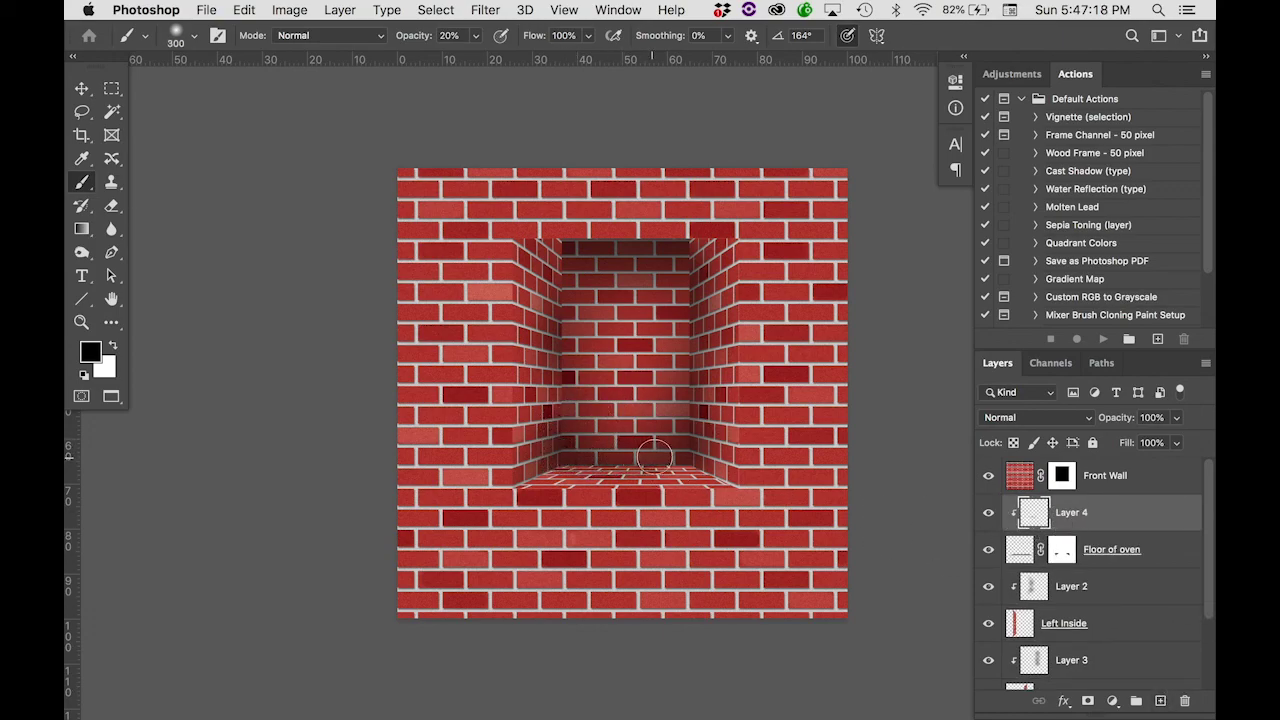
pyautogui.moveTo(621, 457)
pyautogui.mouseDown()
pyautogui.moveTo(515, 465)
pyautogui.moveTo(572, 449)
pyautogui.moveTo(547, 453)
pyautogui.moveTo(710, 467)
pyautogui.mouseUp()
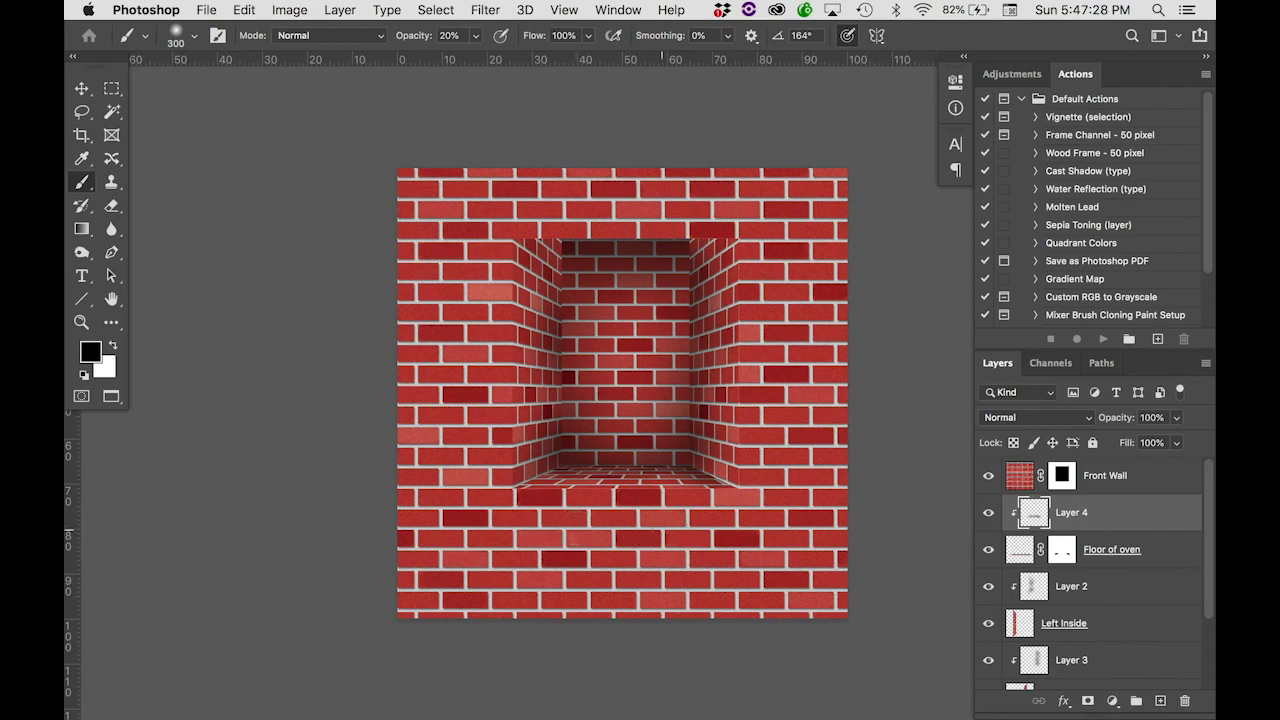
# Select the Front Wall layer, enlarge the brush to 1300 px and try soft black shading directly on the wall.
pyautogui.click(1020, 477)
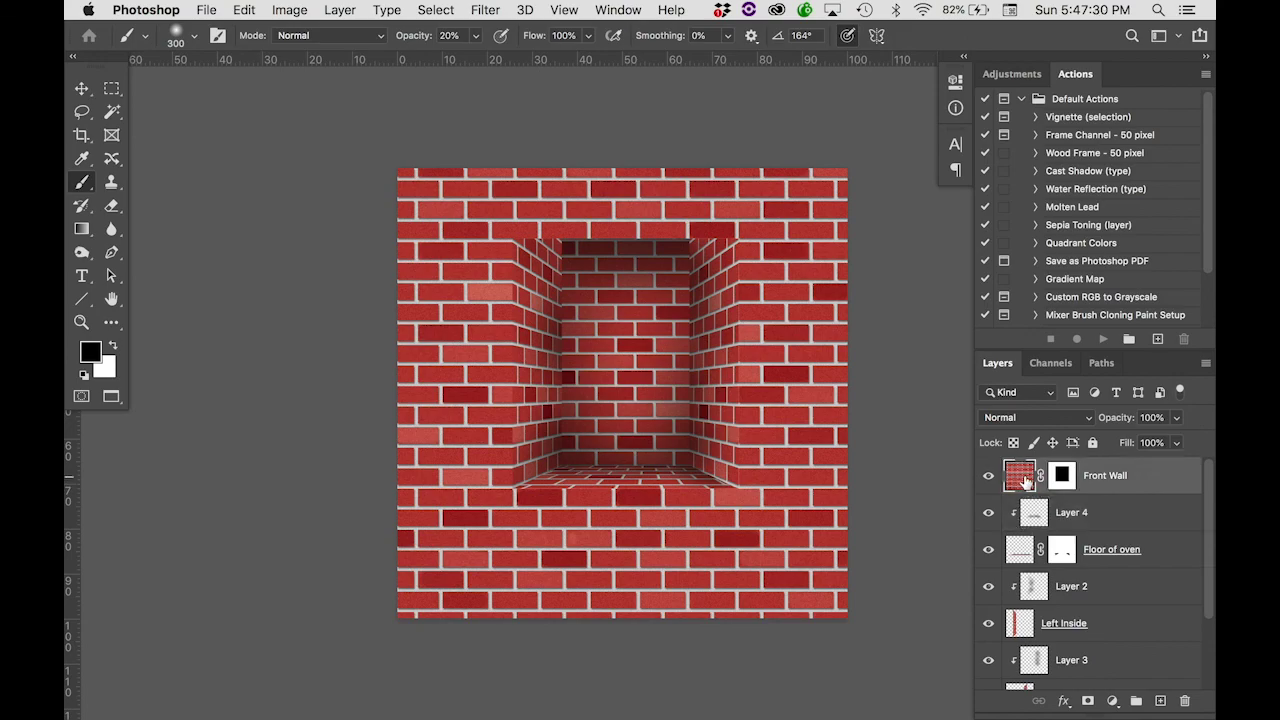
pyautogui.click(1160, 699)
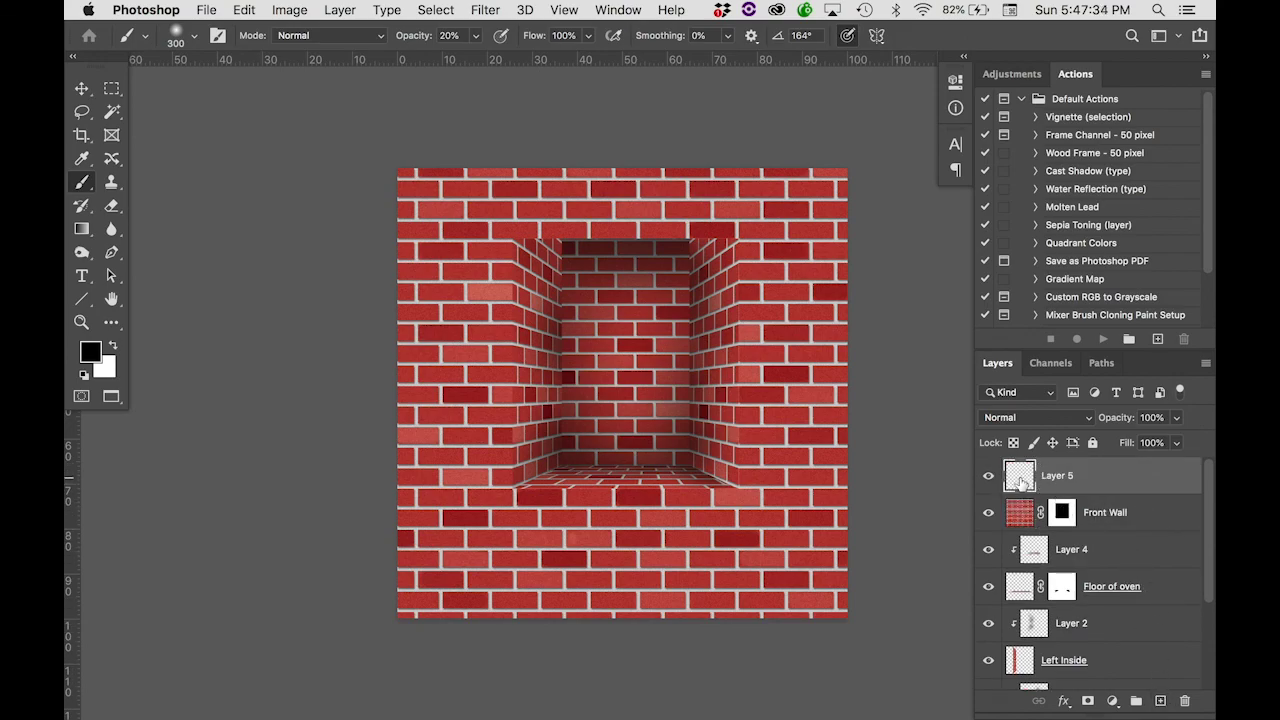
pyautogui.press('super+z')
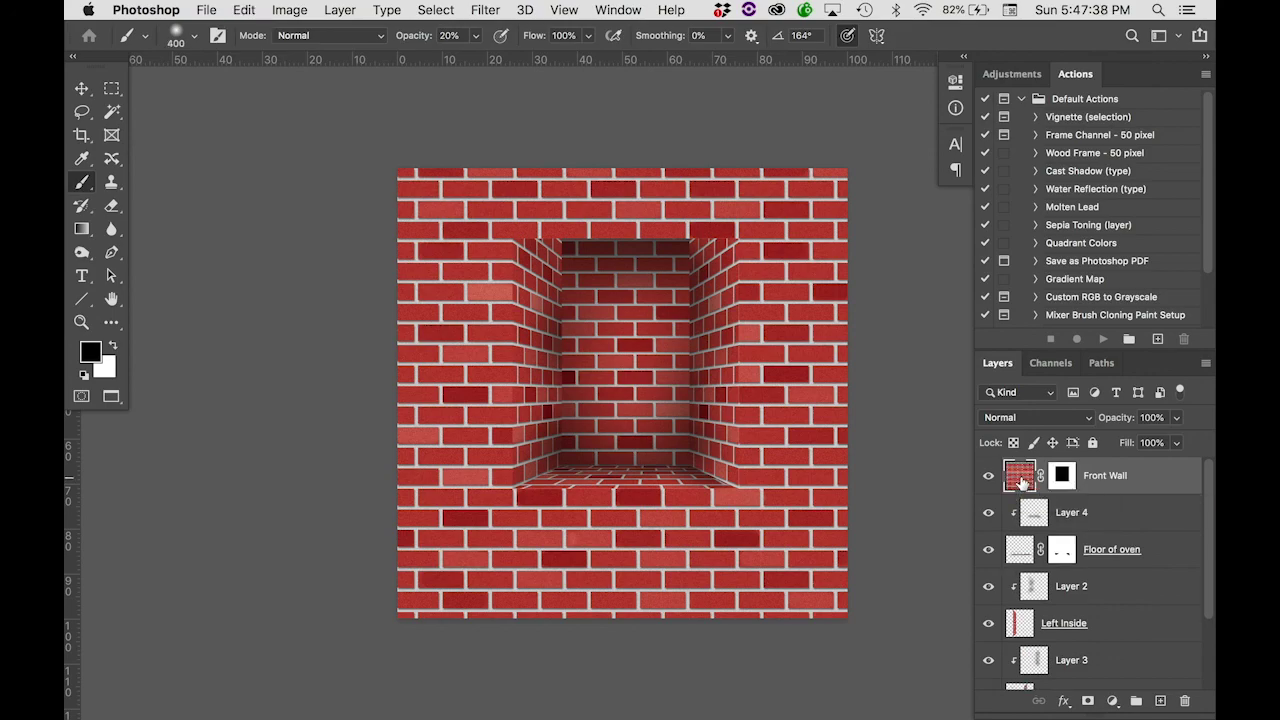
pyautogui.press(']')
pyautogui.press(']')
pyautogui.press(']')
pyautogui.press(']')
pyautogui.press(']')
pyautogui.press(']')
pyautogui.press(']')
pyautogui.press(']')
pyautogui.press(']')
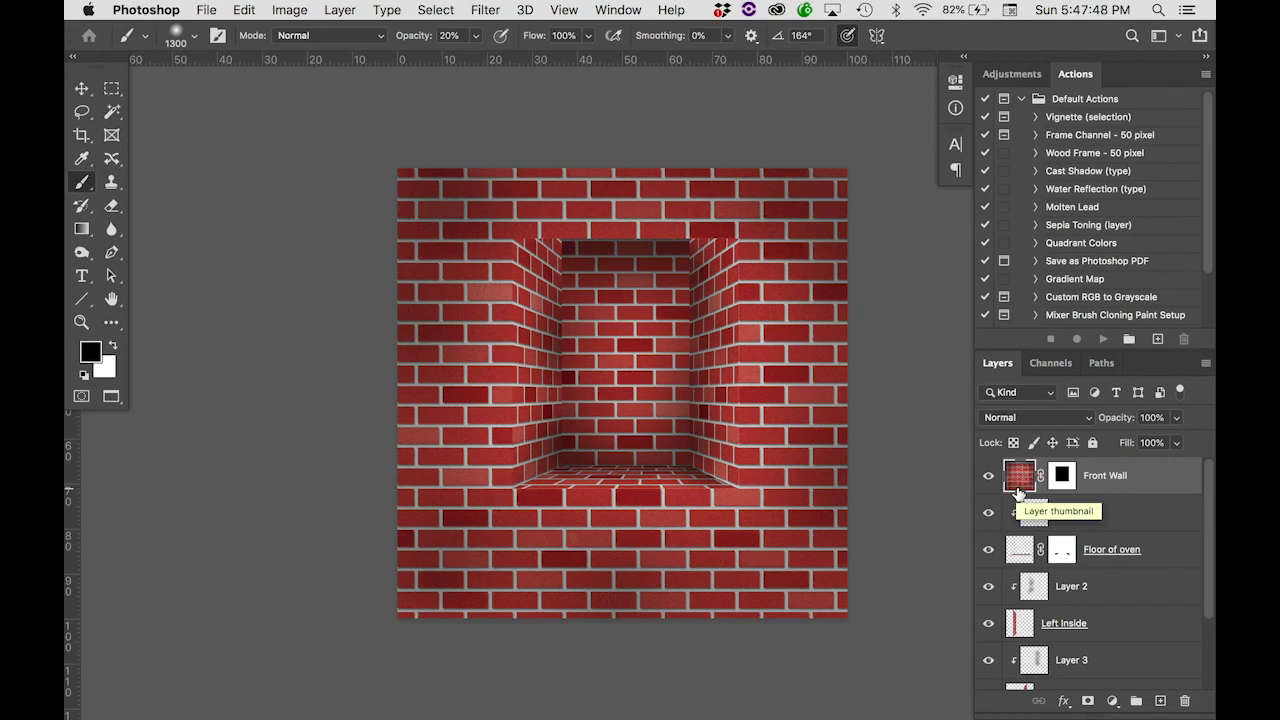
# Undo the shading strokes painted directly on the Front Wall layer.
pyautogui.press('super+z')
pyautogui.press('super+z')
pyautogui.press('super+z')
pyautogui.press('super+z')
pyautogui.press('super+z')
pyautogui.press('super+z')
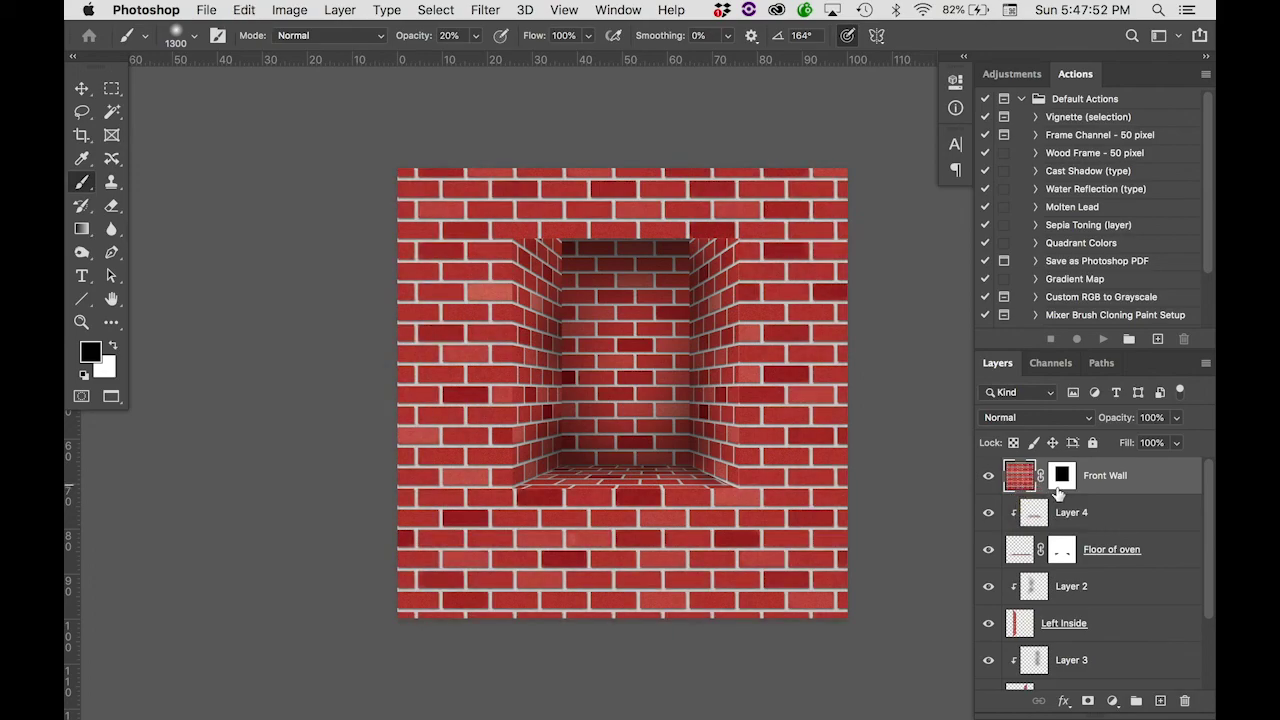
# Add a new layer above Front Wall, clip it to Front Wall and paint soft black shading around the wall's outer edges.
pyautogui.click(1160, 700)
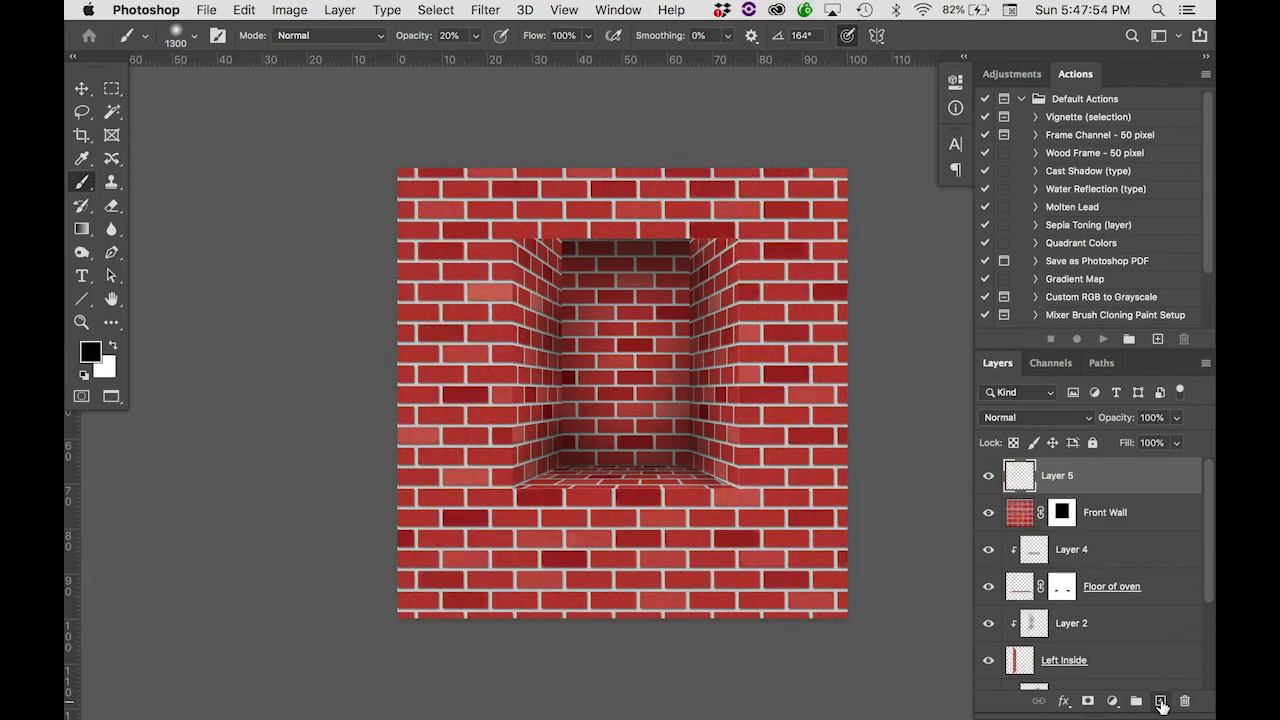
pyautogui.keyDown('alt'); pyautogui.click(1066, 489); pyautogui.keyUp('alt')
pyautogui.moveTo(745, 255)
pyautogui.mouseDown()
pyautogui.moveTo(770, 265)
pyautogui.moveTo(815, 325)
pyautogui.mouseUp()
pyautogui.moveTo(830, 458)
pyautogui.mouseDown()
pyautogui.moveTo(650, 560)
pyautogui.moveTo(416, 197)
pyautogui.moveTo(734, 120)
pyautogui.moveTo(860, 275)
pyautogui.moveTo(760, 440)
pyautogui.moveTo(640, 570)
pyautogui.moveTo(304, 566)
pyautogui.mouseUp()
pyautogui.moveTo(387, 108); pyautogui.dragTo(385, 495)
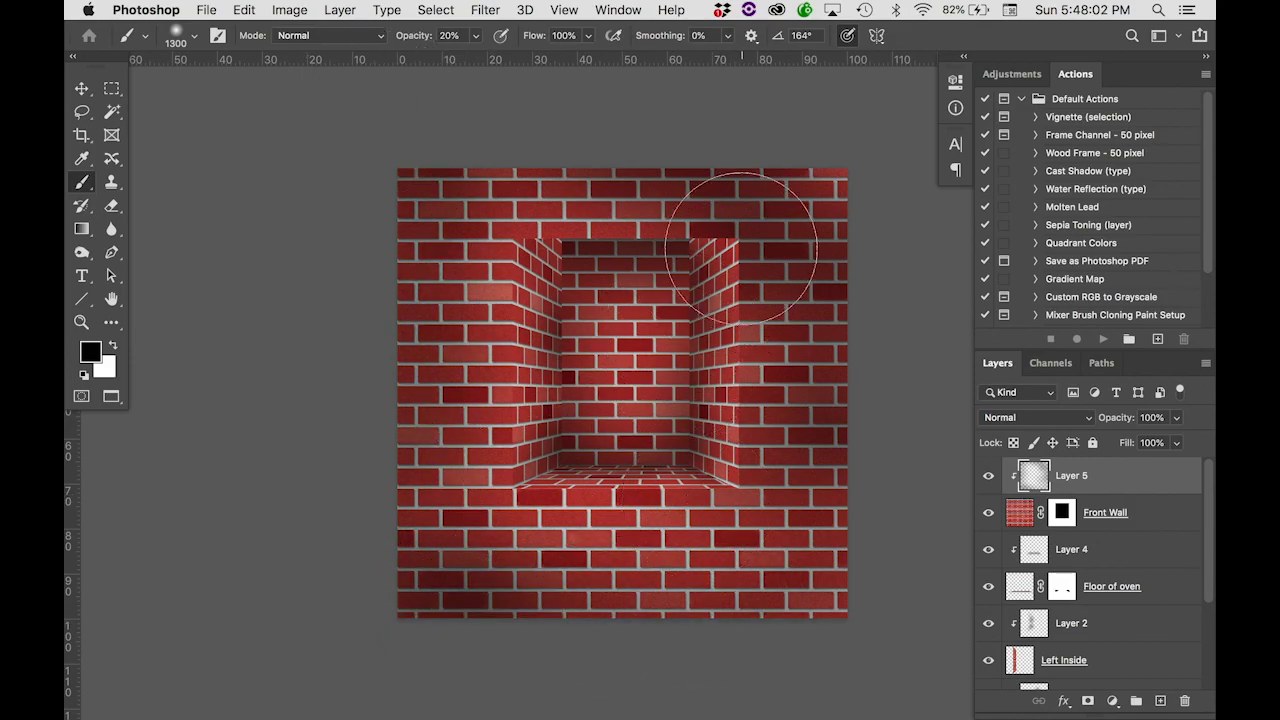
# With the Eraser at 900 px and 50% opacity, soften the front wall's shading along the right edge of the fireplace opening.
pyautogui.press('e')
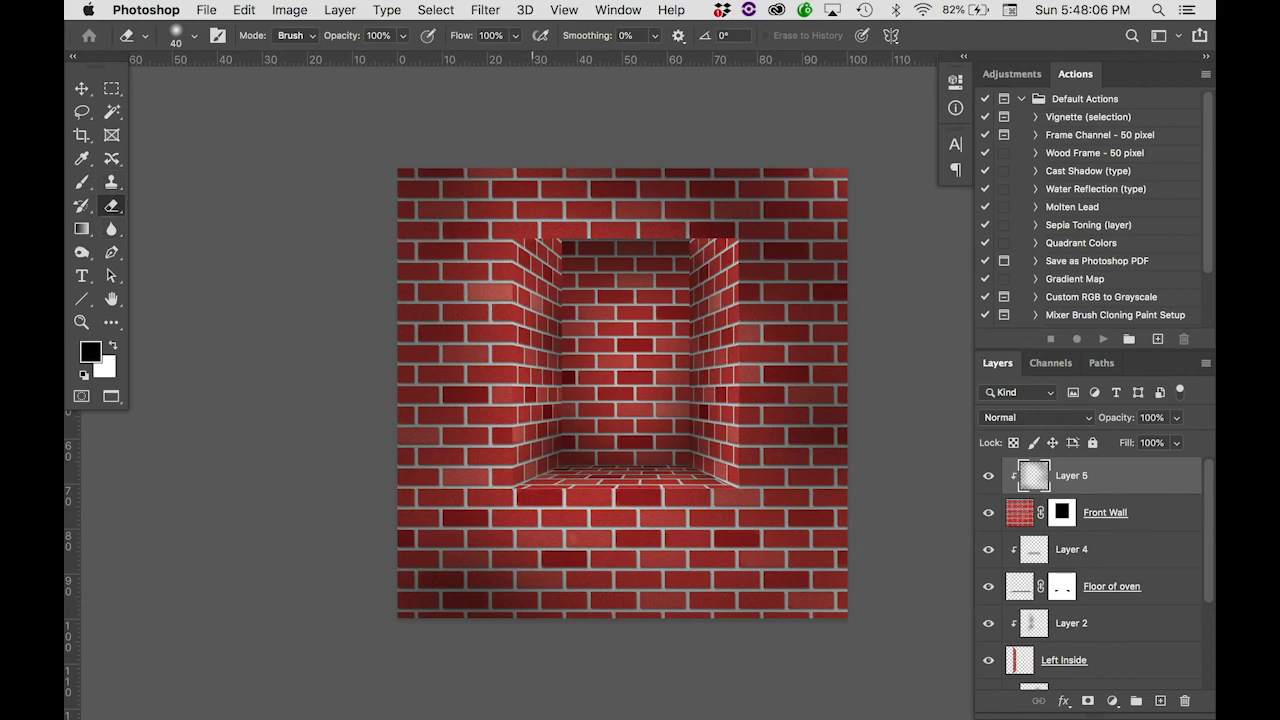
pyautogui.press(']')
pyautogui.press(']')
pyautogui.press(']')
pyautogui.press(']')
pyautogui.press(']')
pyautogui.press(']')
pyautogui.press(']')
pyautogui.press(']')
pyautogui.press(']')
pyautogui.press(']')
pyautogui.press(']')
pyautogui.press(']')
pyautogui.press('5')
pyautogui.moveTo(733, 252)
pyautogui.mouseDown()
pyautogui.moveTo(698, 258)
pyautogui.moveTo(755, 309)
pyautogui.moveTo(730, 410)
pyautogui.mouseUp()
# Inspect the front wall's shading layer alone and against the wall, and show all the hidden layers again.
pyautogui.keyDown('alt'); pyautogui.click(987, 477); pyautogui.keyUp('alt')
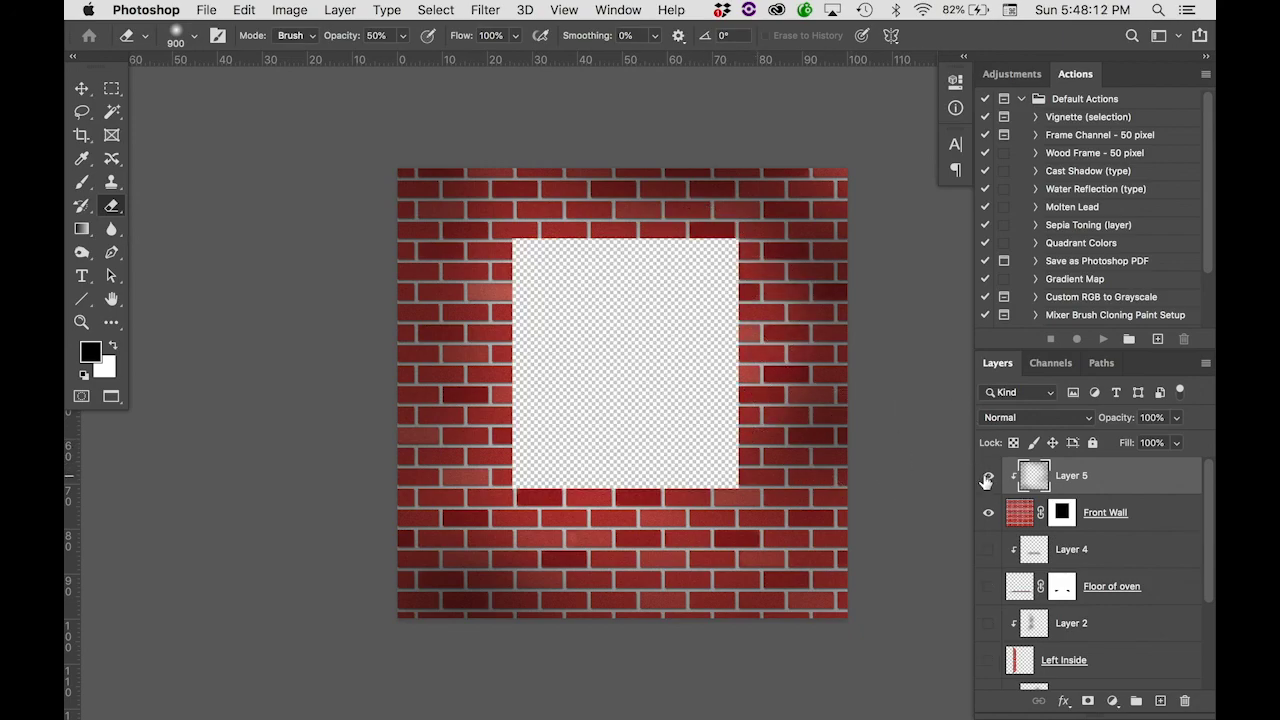
pyautogui.click(988, 512)
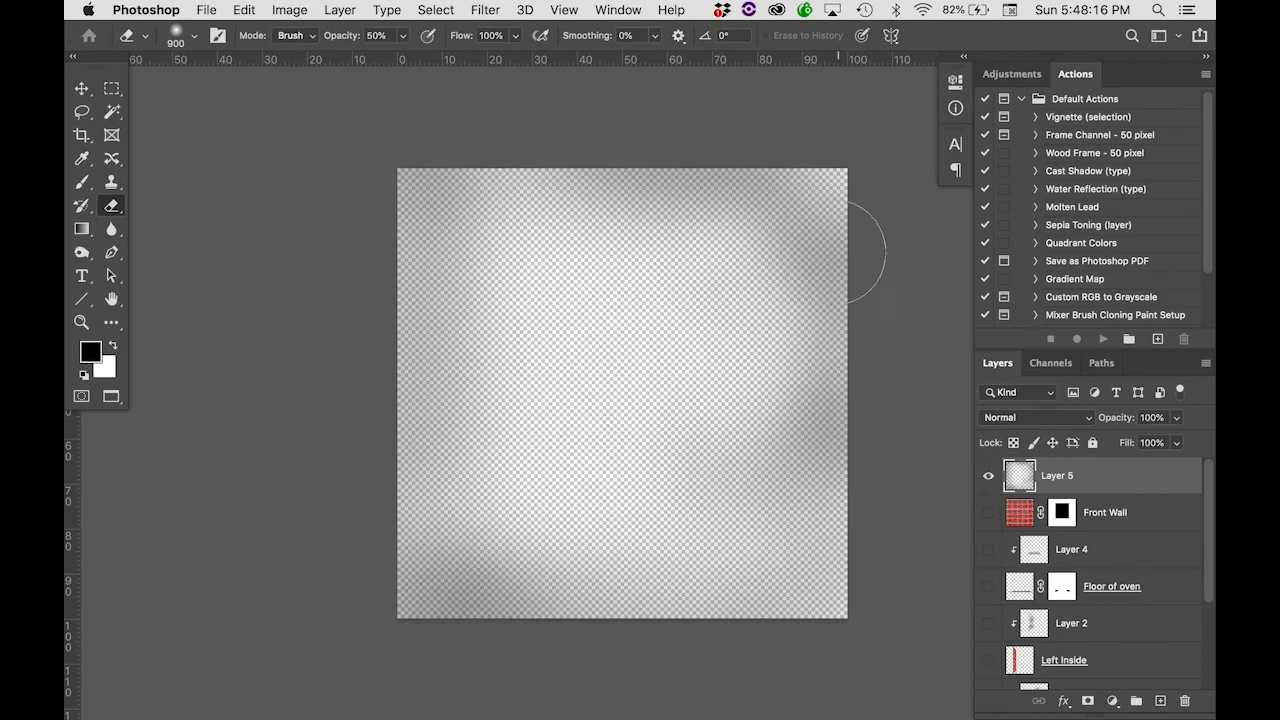
pyautogui.keyDown('alt'); pyautogui.click(988, 512); pyautogui.keyUp('alt')
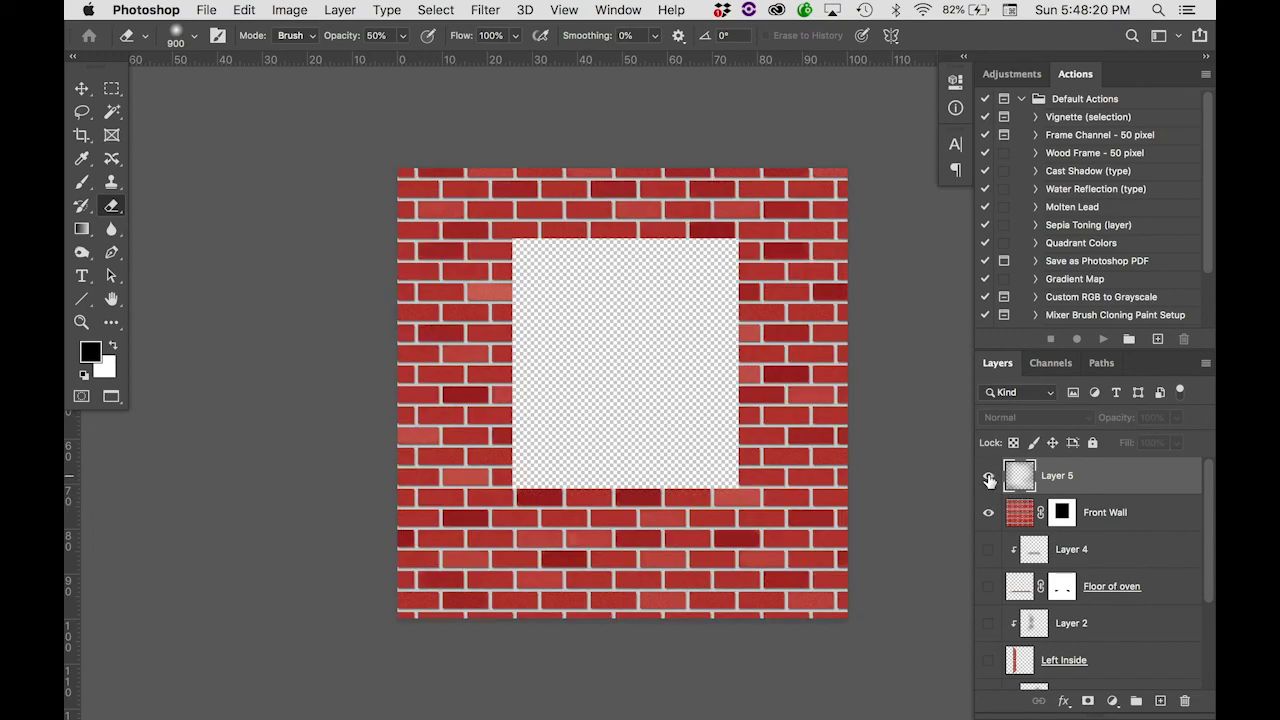
pyautogui.click(988, 477)
pyautogui.moveTo(991, 551); pyautogui.dragTo(989, 634)
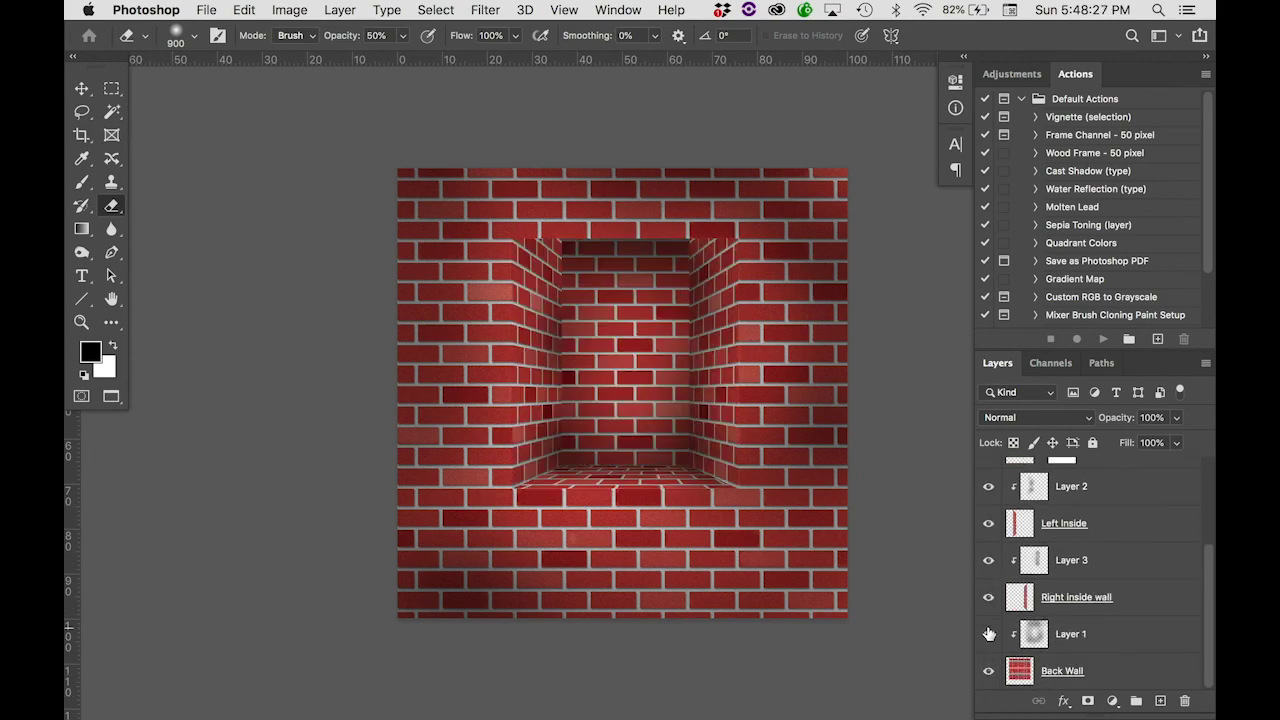